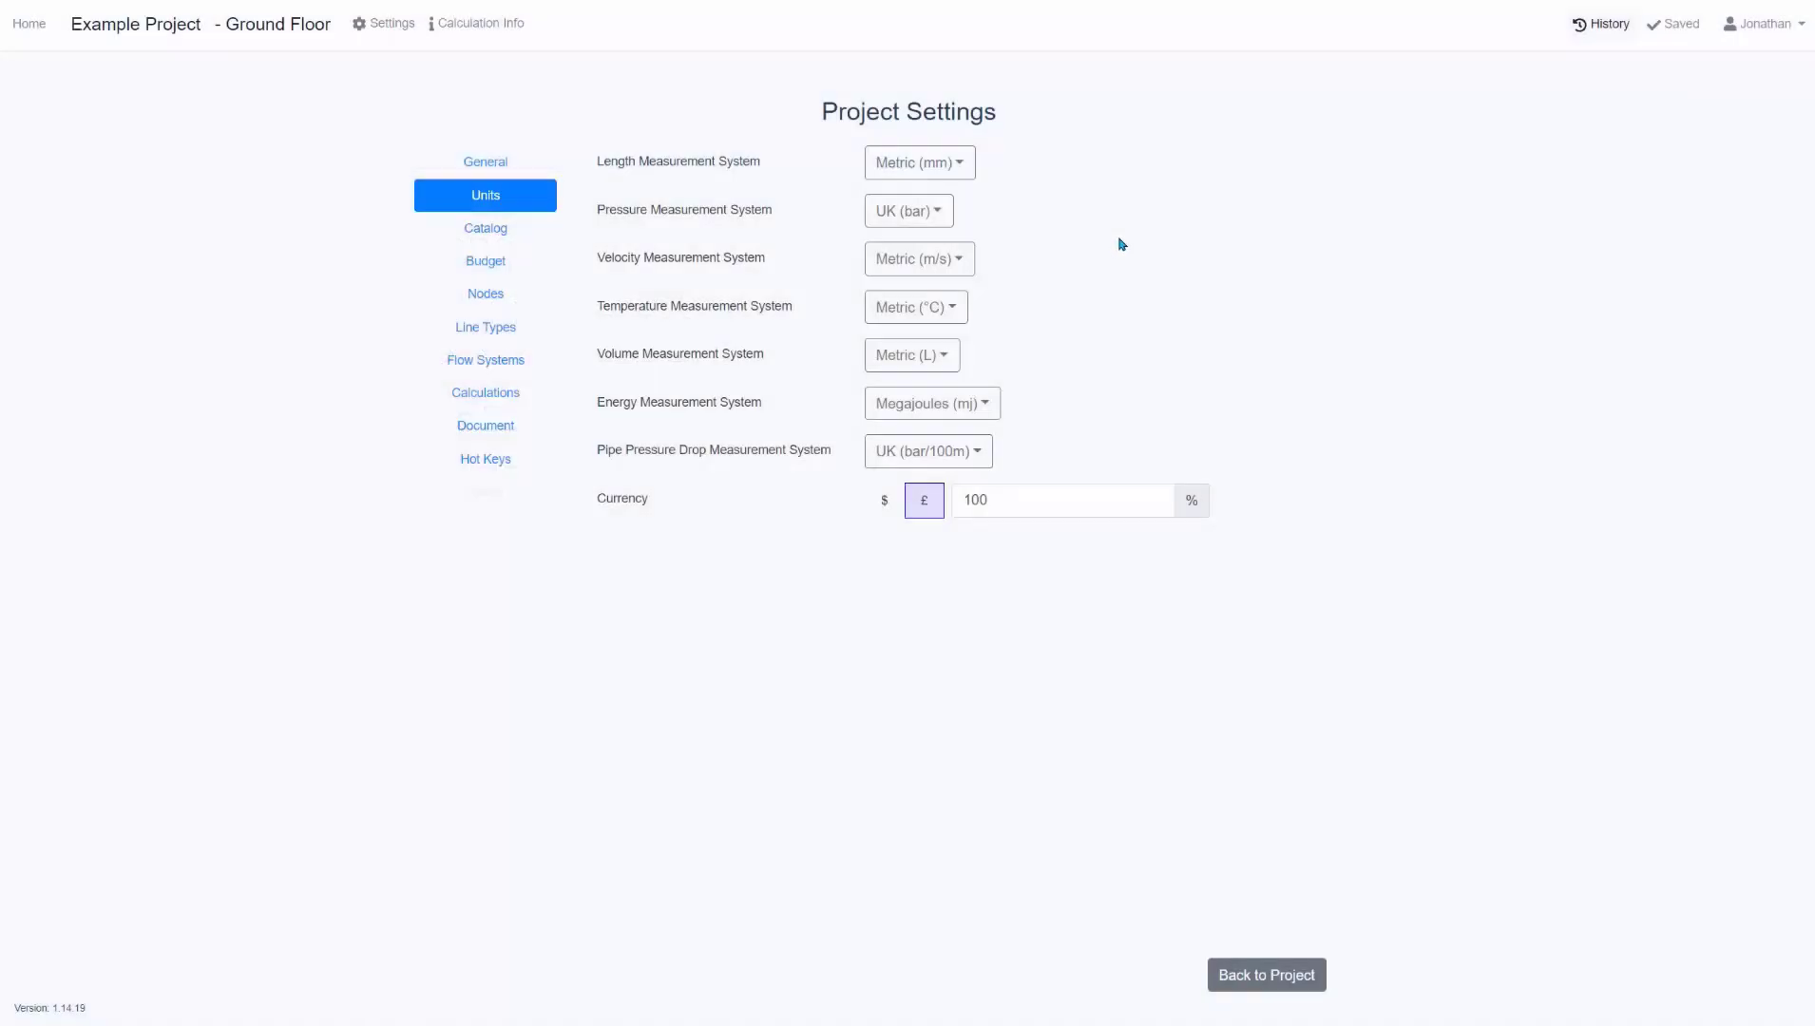
# Examine the available unit options for length, temperature and pipe pressure drop in the project's unit settings.
pyautogui.click(971, 174)
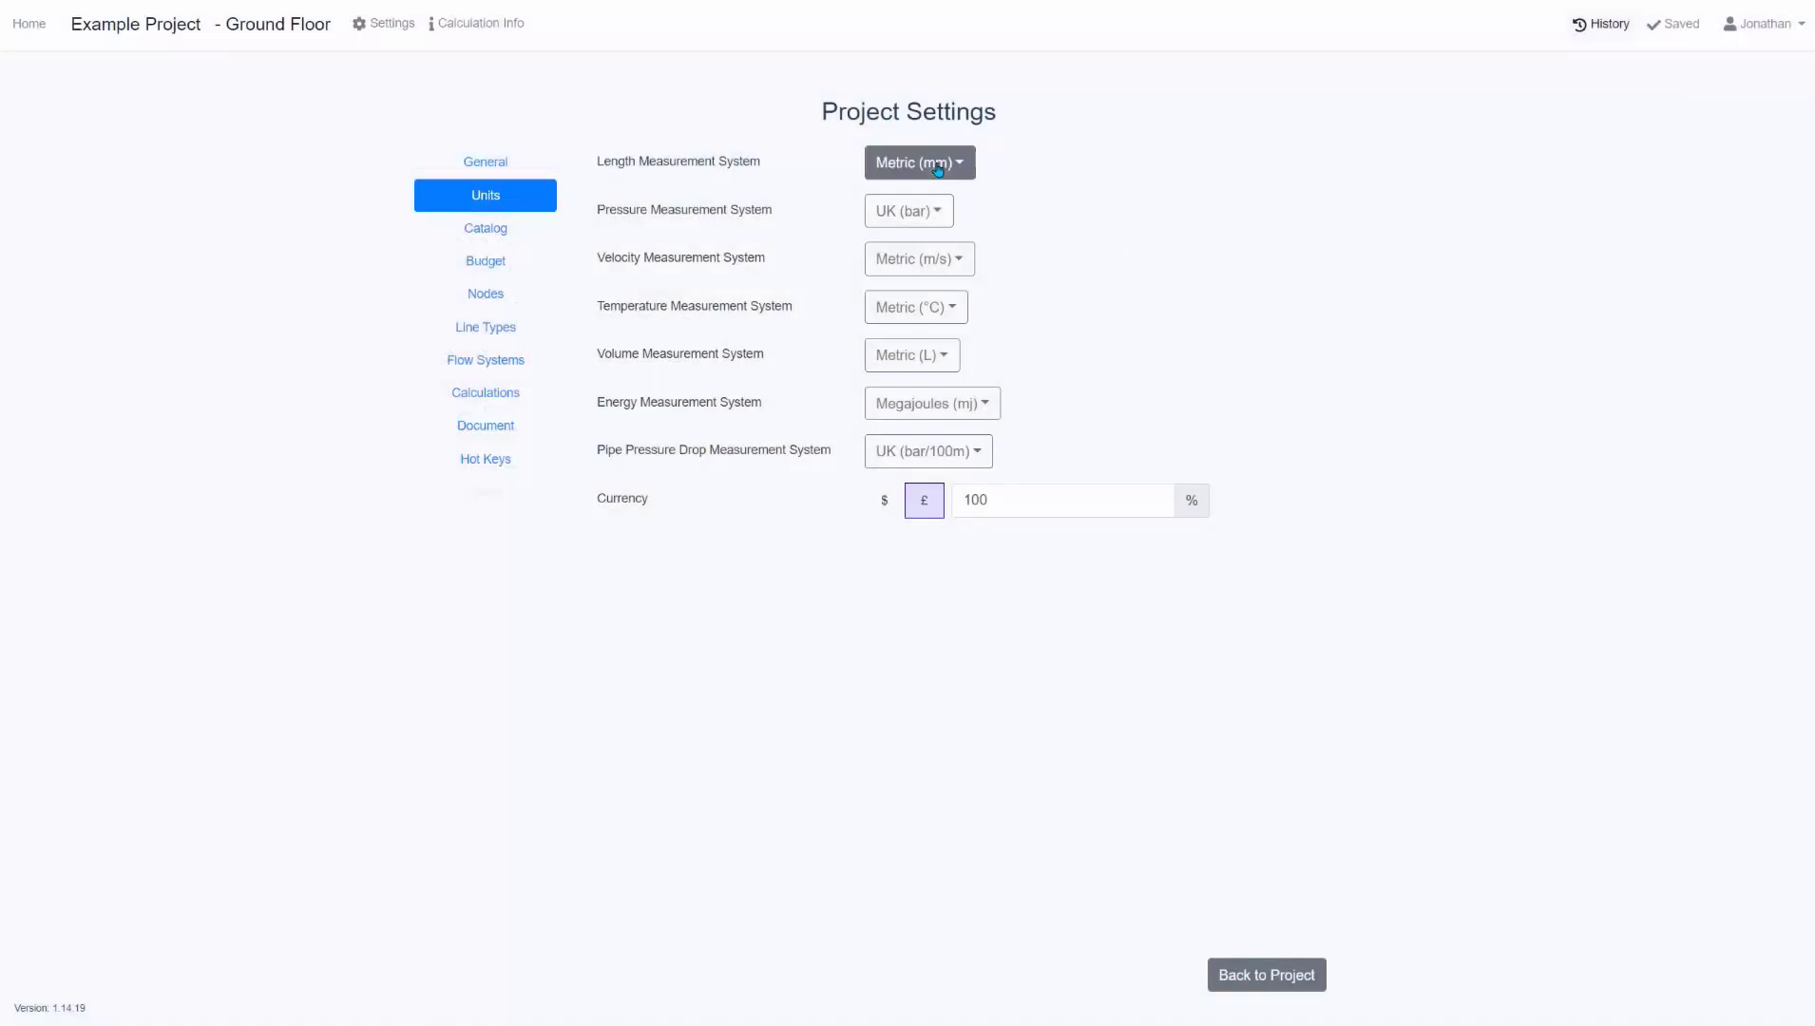
pyautogui.click(1137, 223)
pyautogui.click(948, 319)
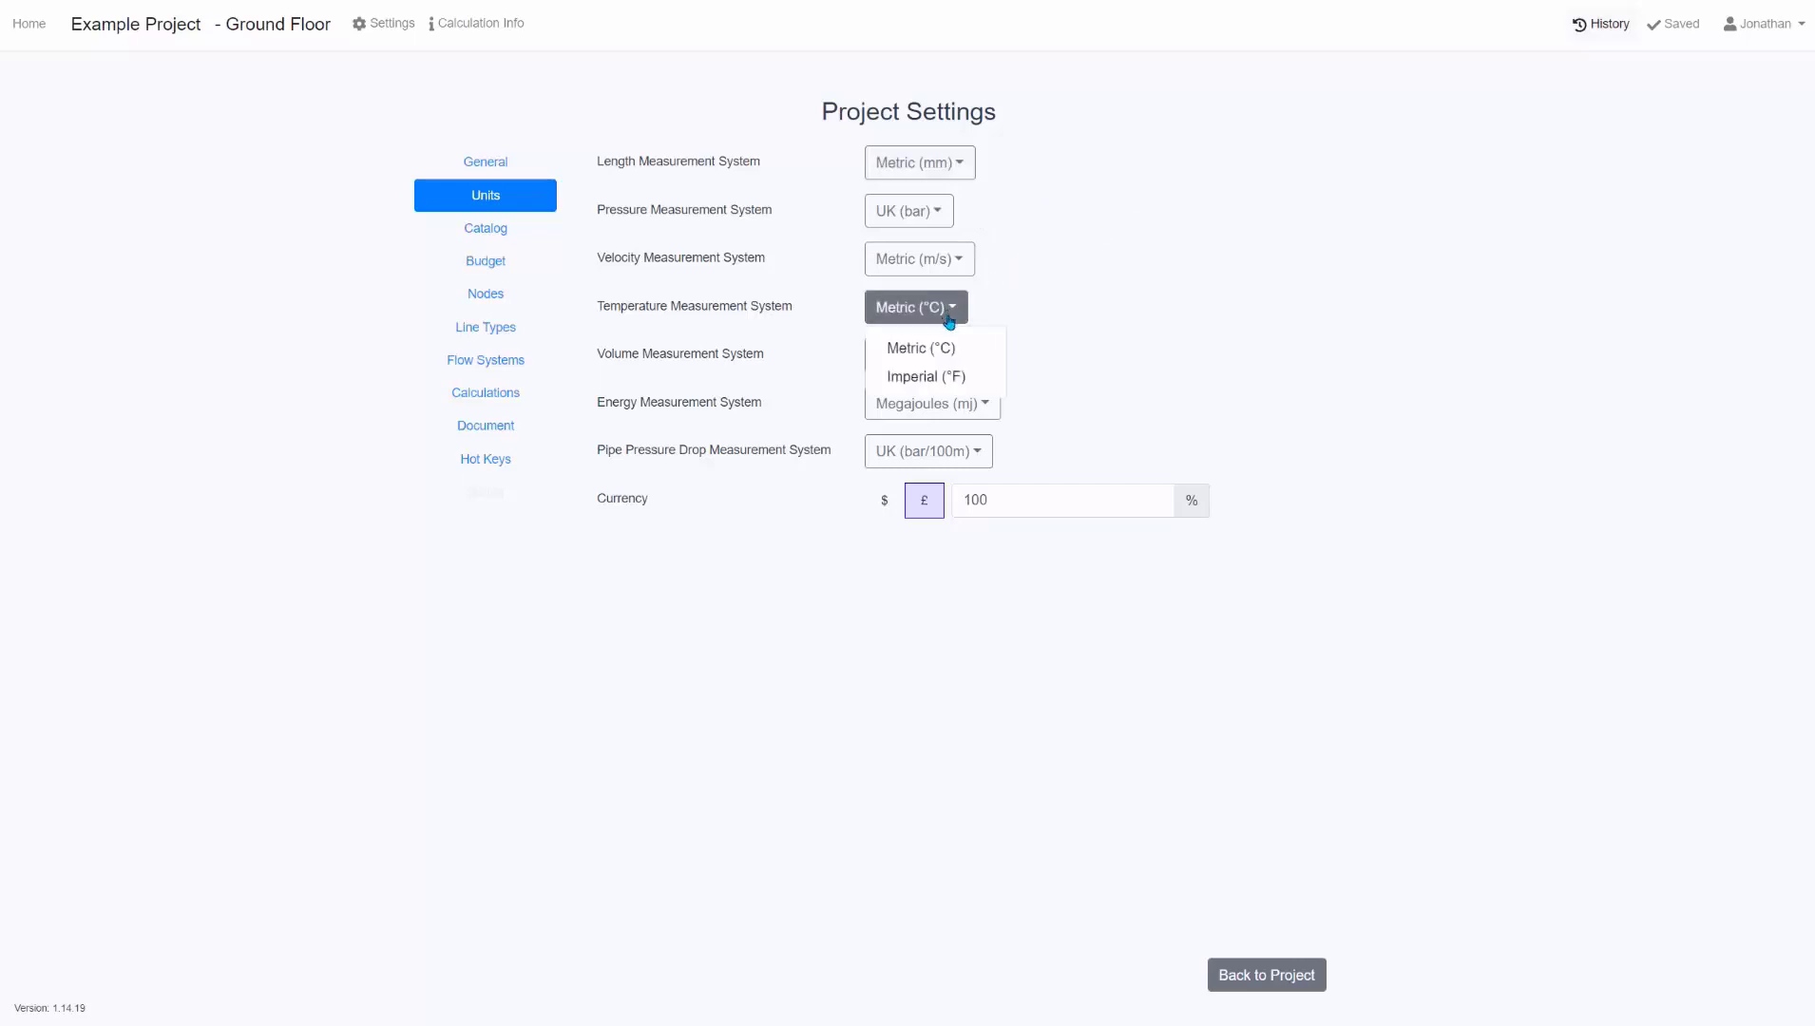
pyautogui.click(1120, 357)
pyautogui.click(955, 442)
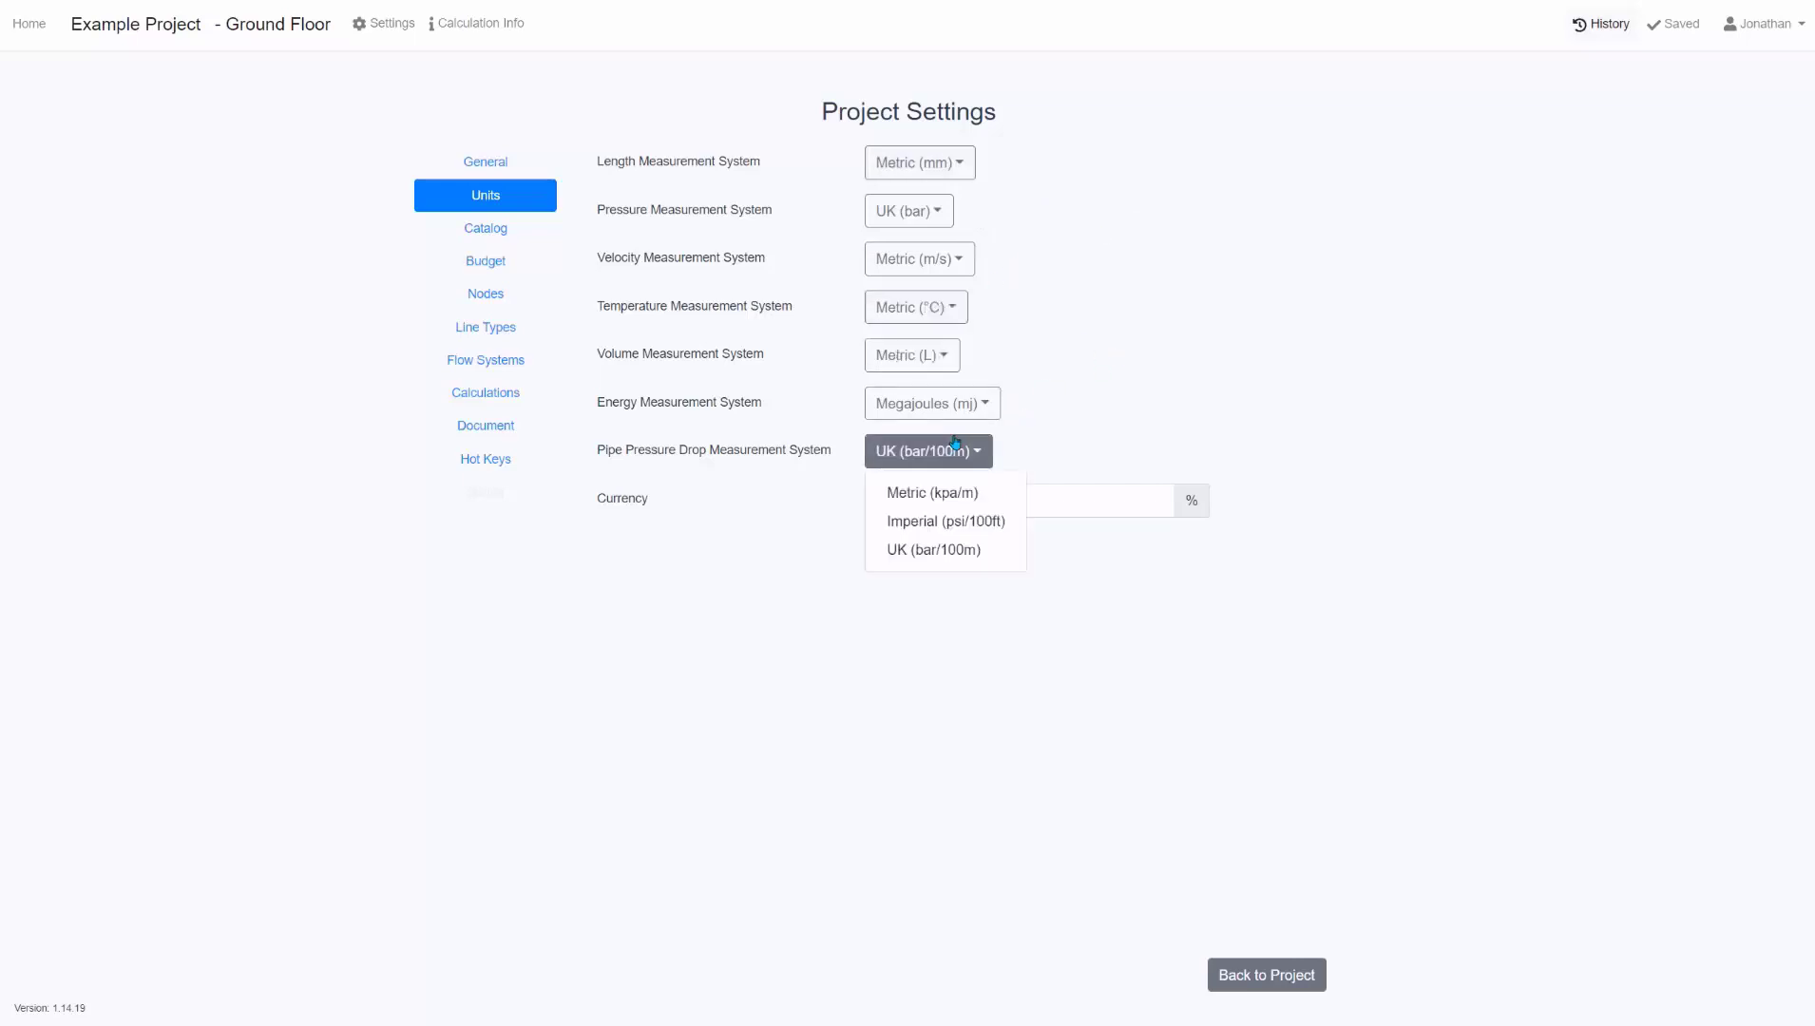
pyautogui.click(1140, 431)
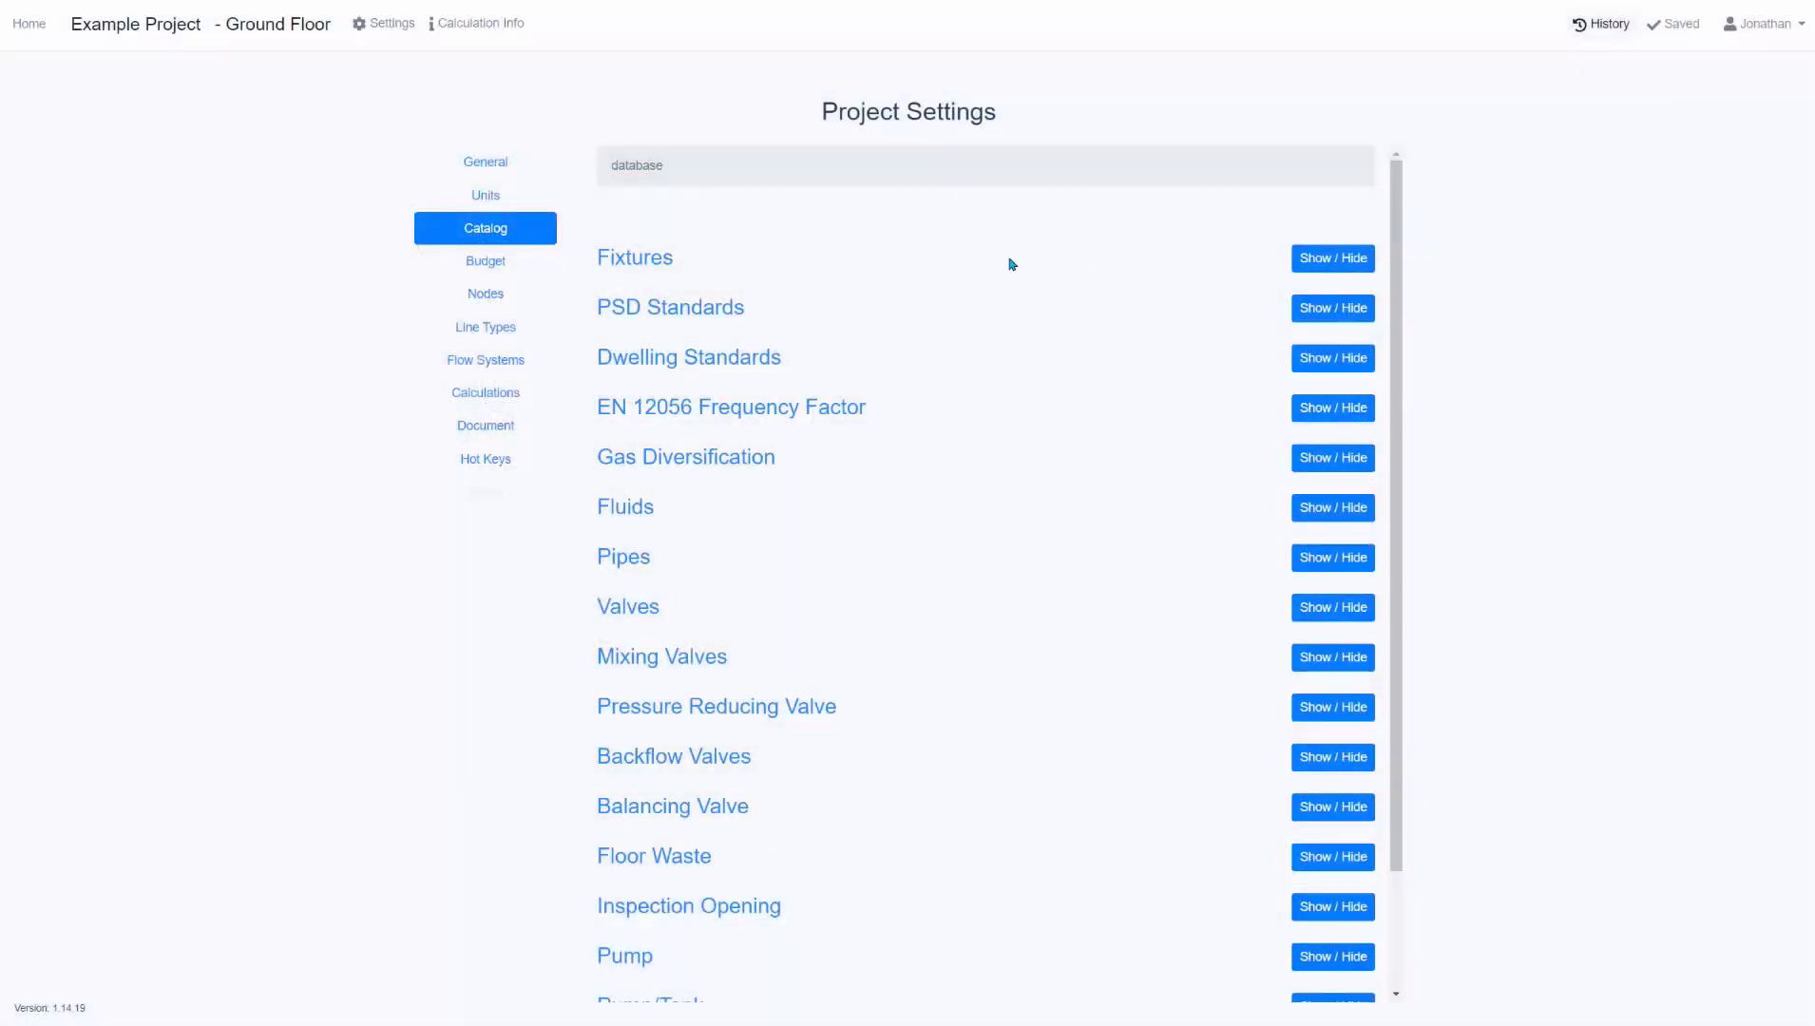
# Examine the catalog data of the Basin fixture, including its loading units by PSD method and inlet pressures.
pyautogui.click(1329, 262)
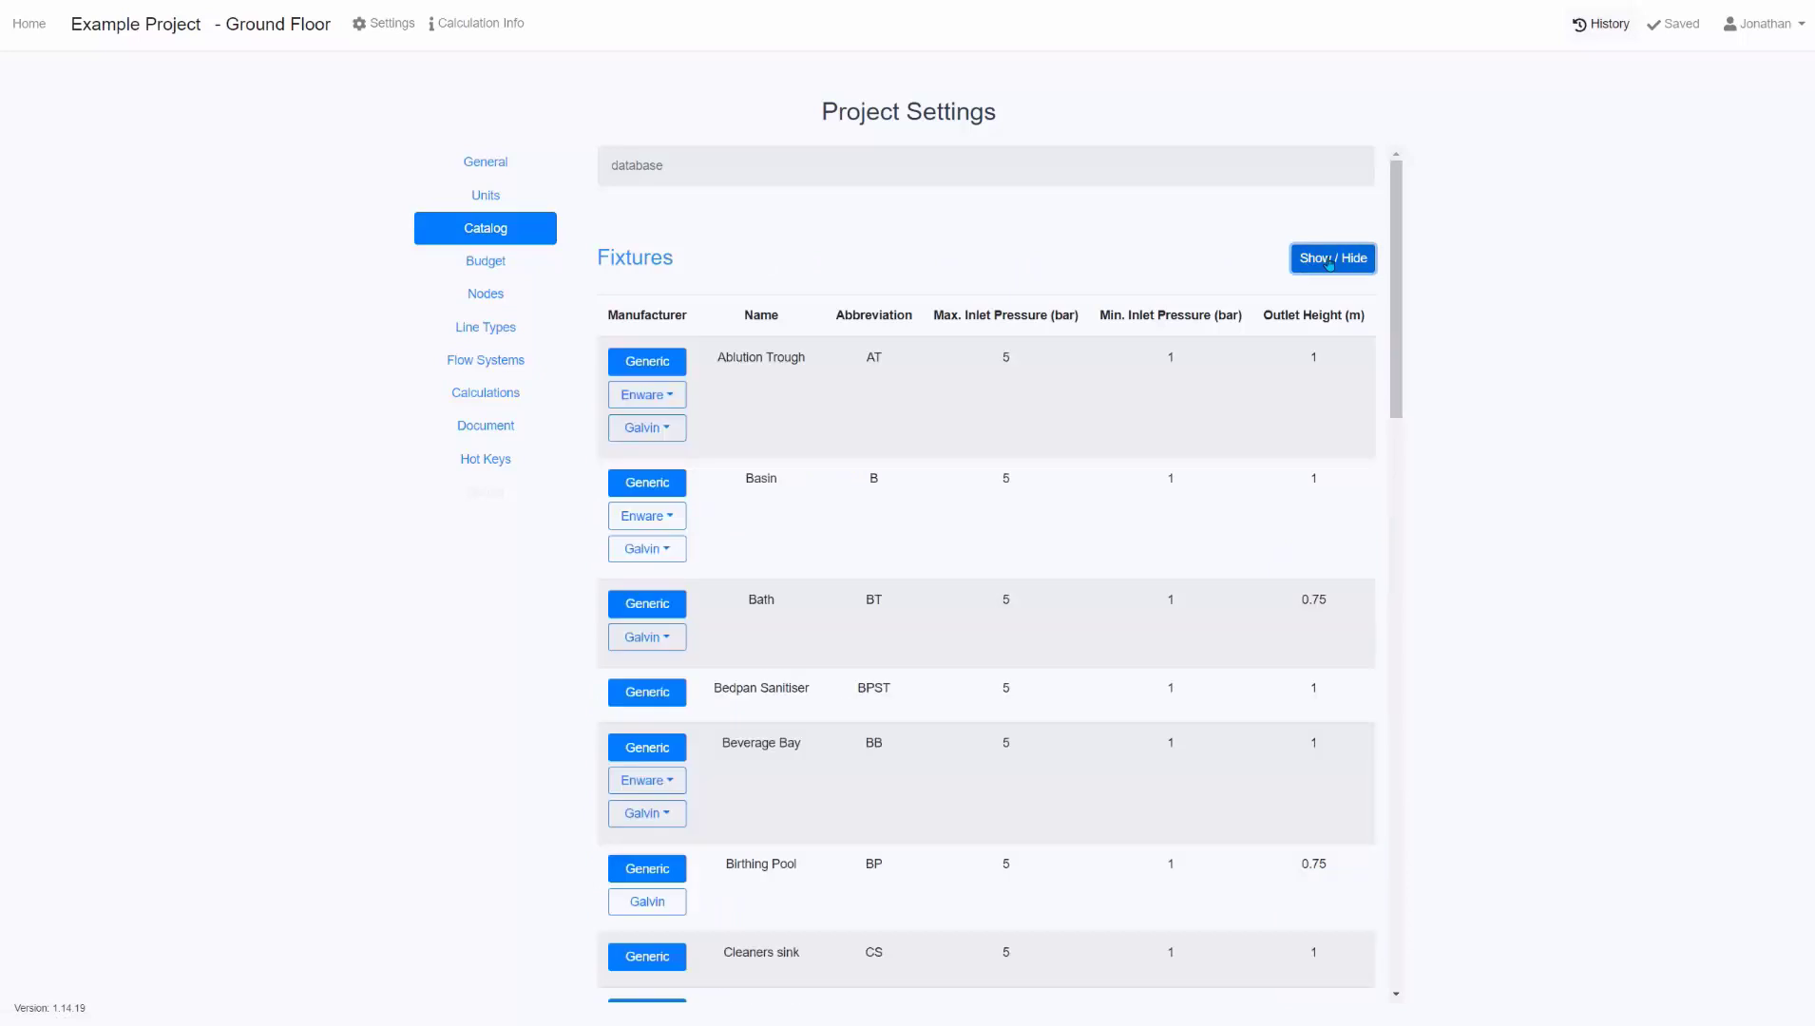
pyautogui.click(776, 525)
pyautogui.click(1307, 557)
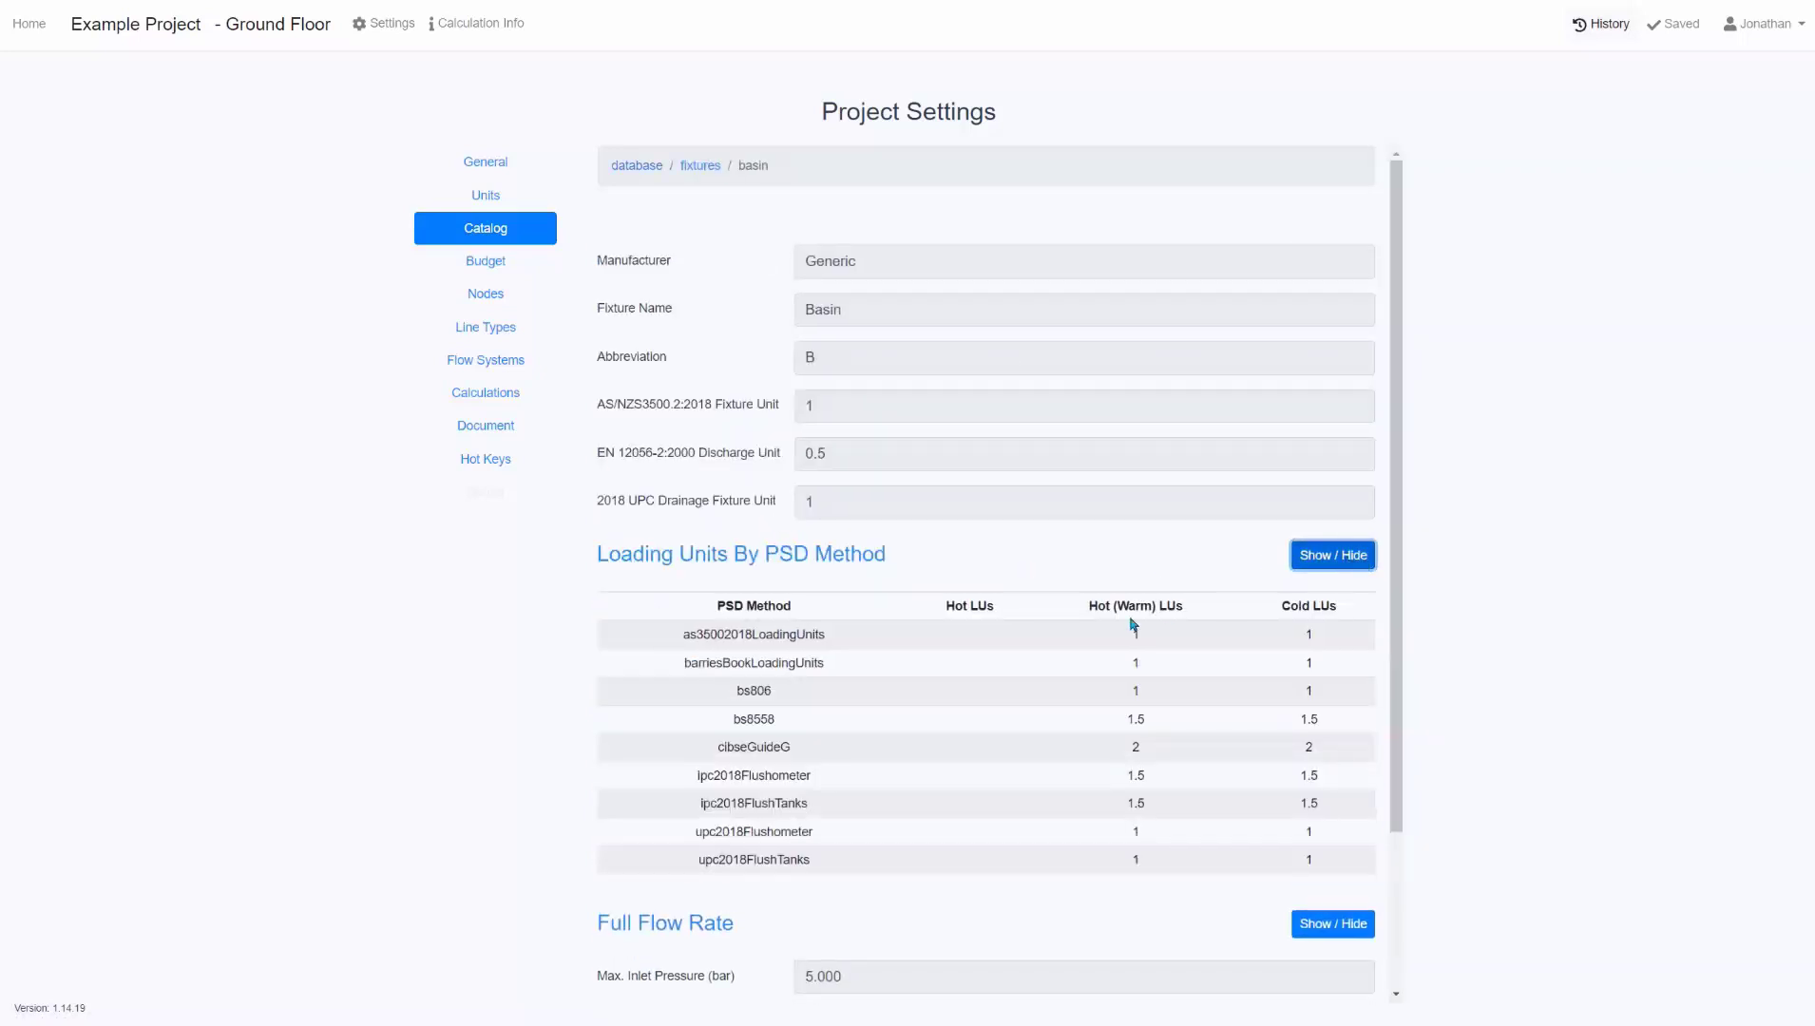
pyautogui.scroll(-2, 1274, 717)
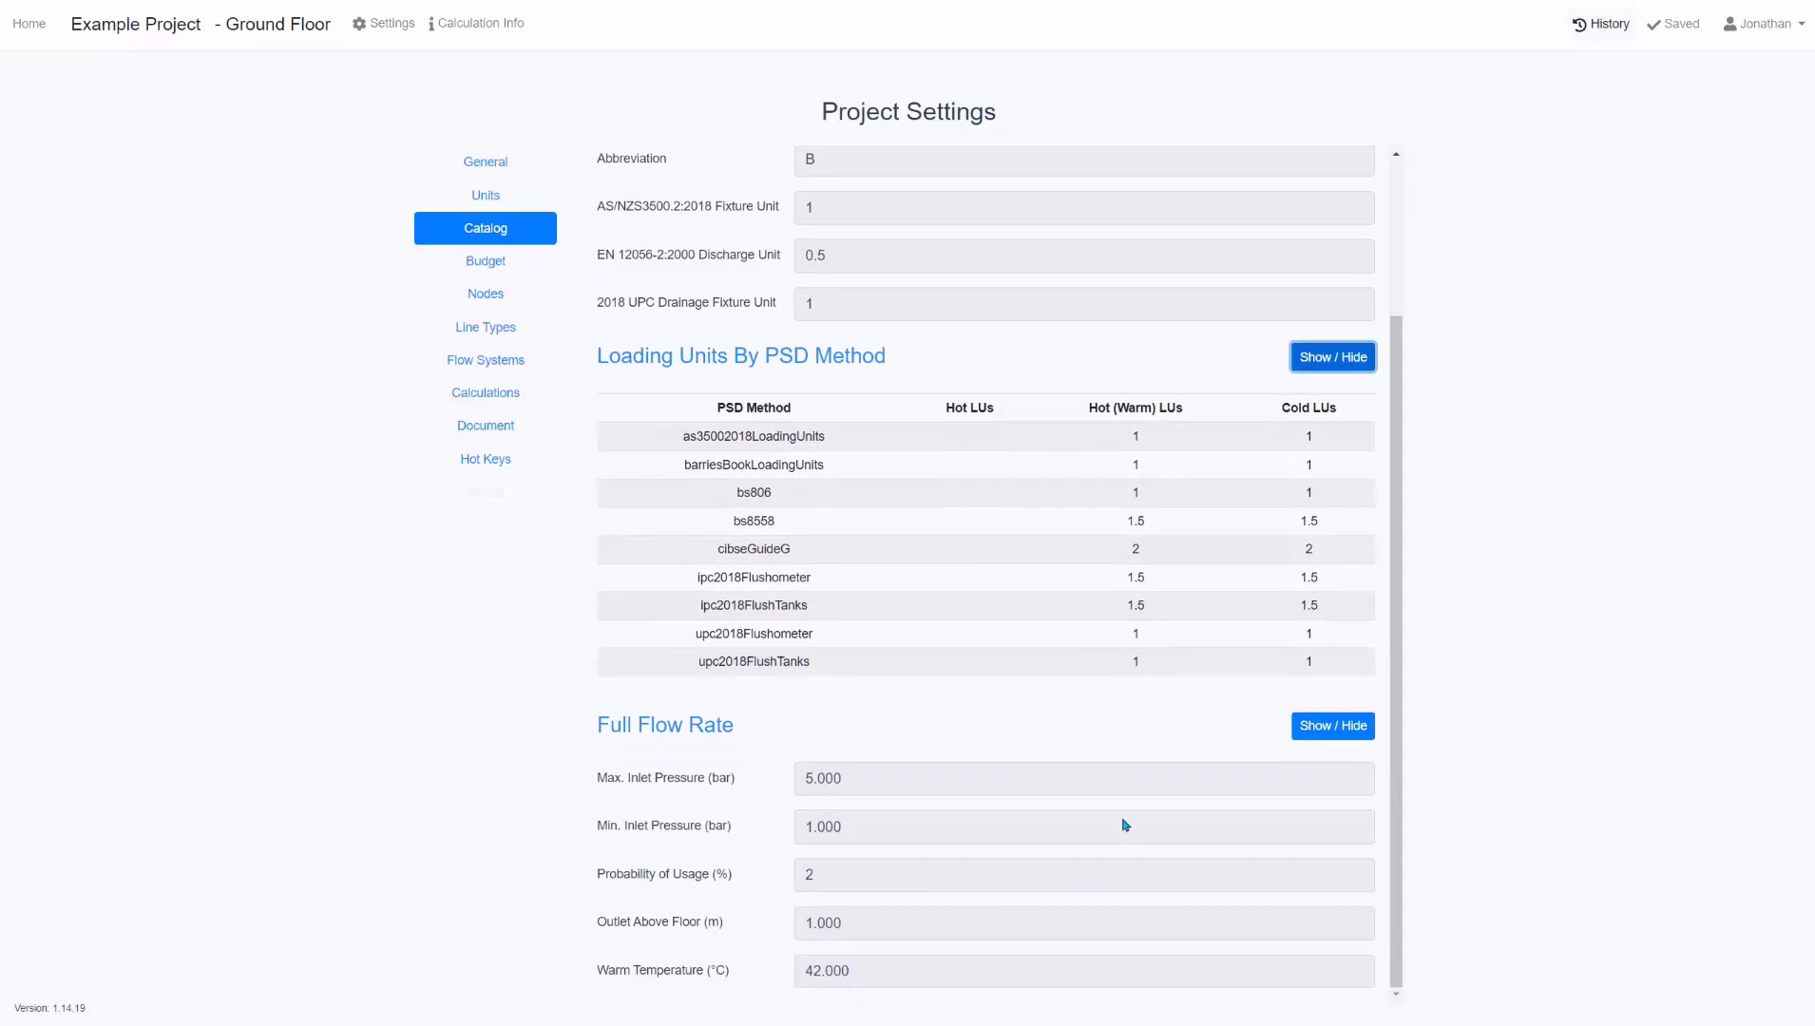
pyautogui.scroll(2, 921, 466)
pyautogui.click(648, 165)
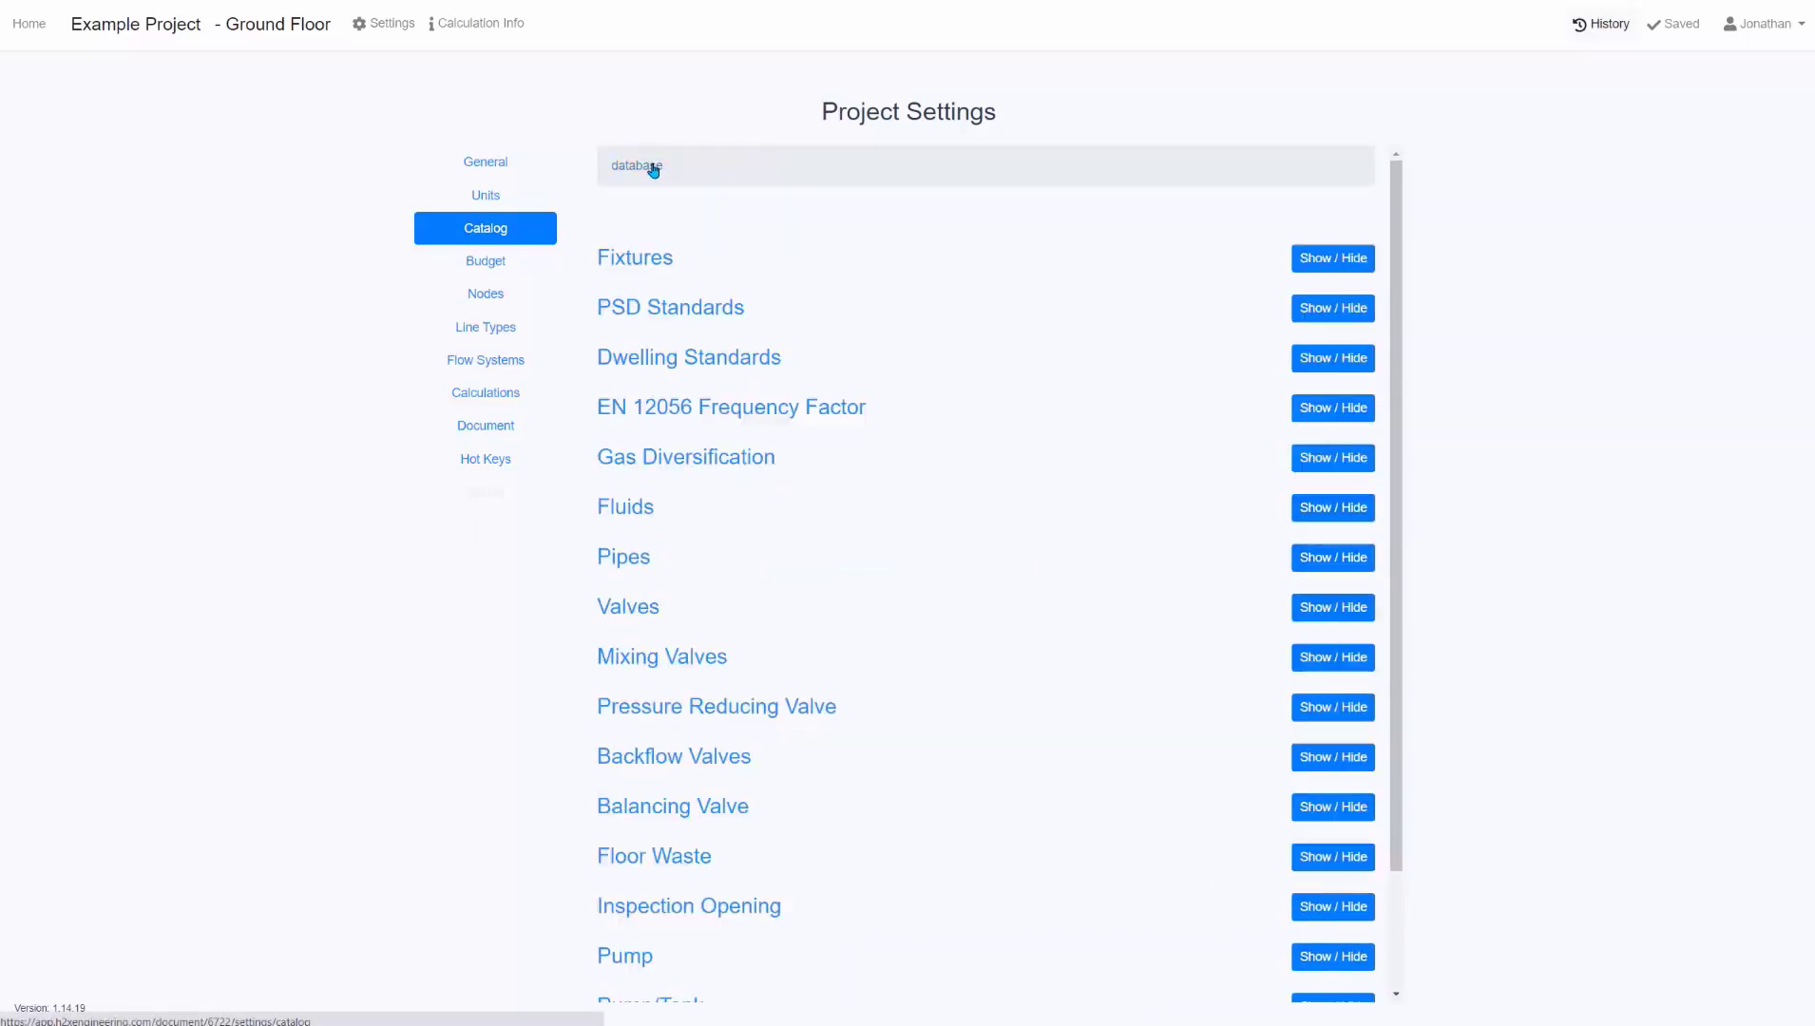
# Reselect BSEN 1057 TYPE X as the copper pipe manufacturer after trying ASTM B88 TYPE K, and examine its pipe sizes.
pyautogui.click(641, 559)
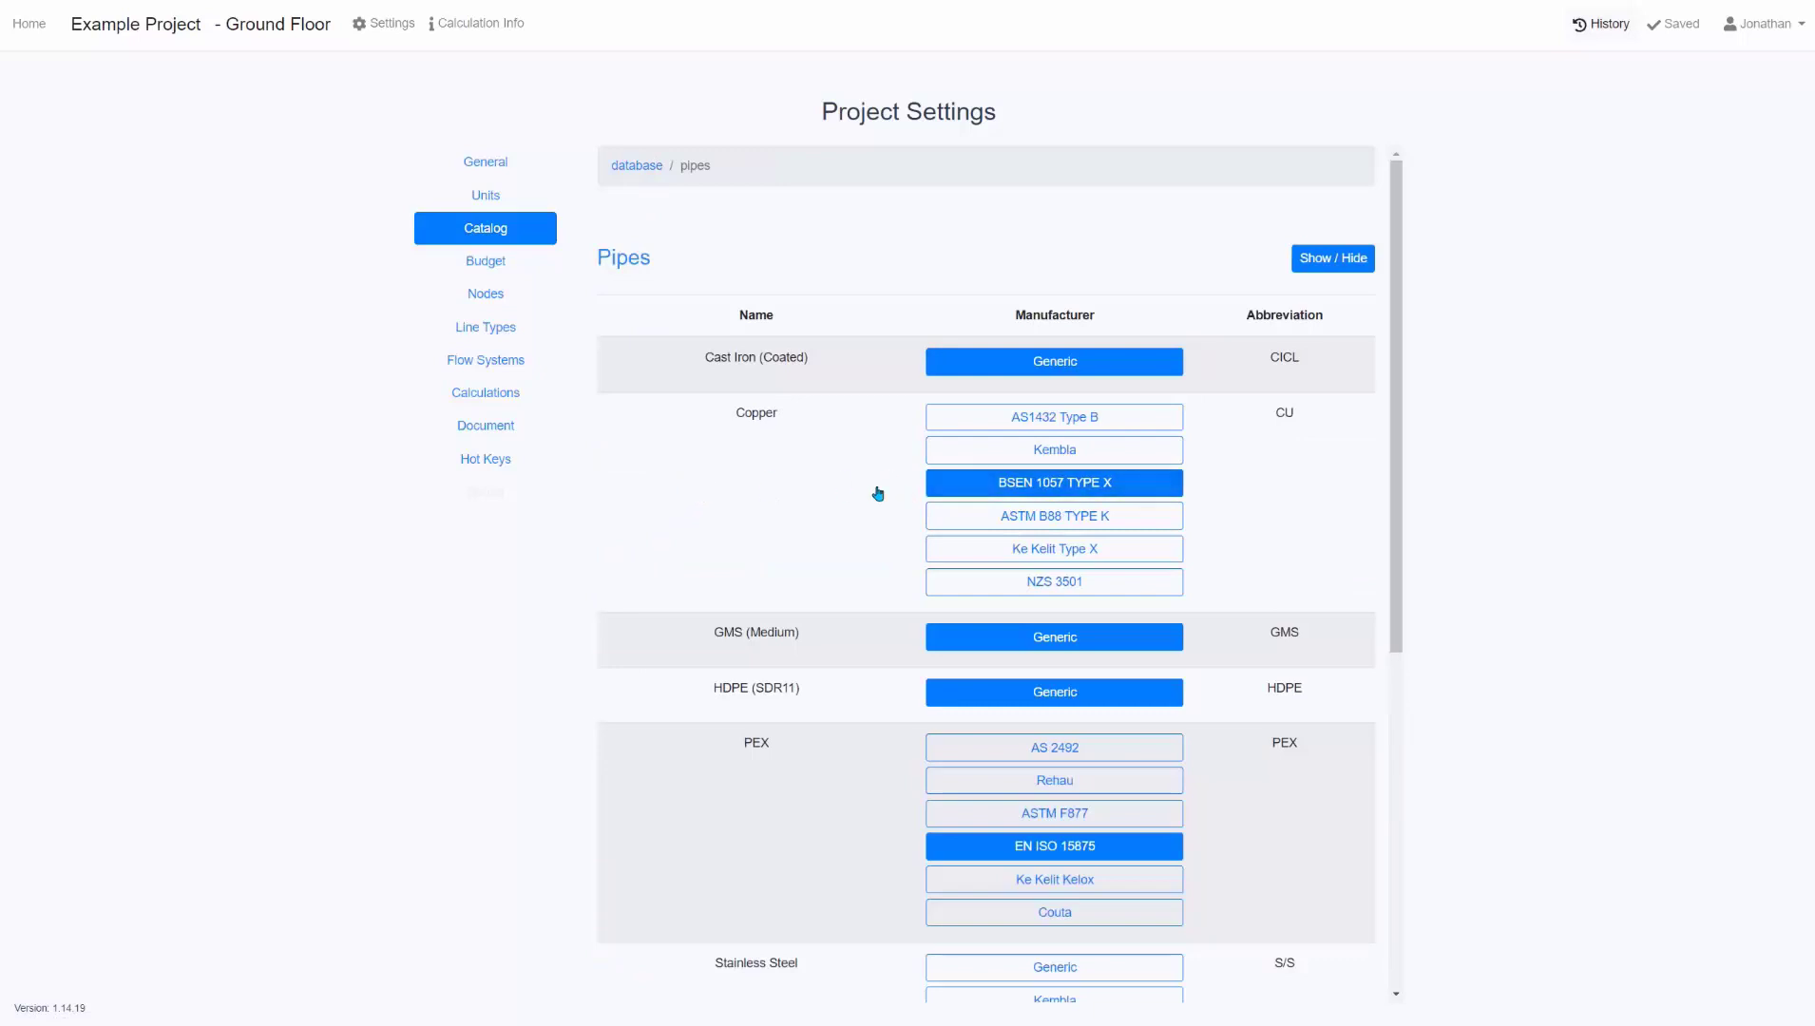
pyautogui.click(960, 517)
pyautogui.click(951, 483)
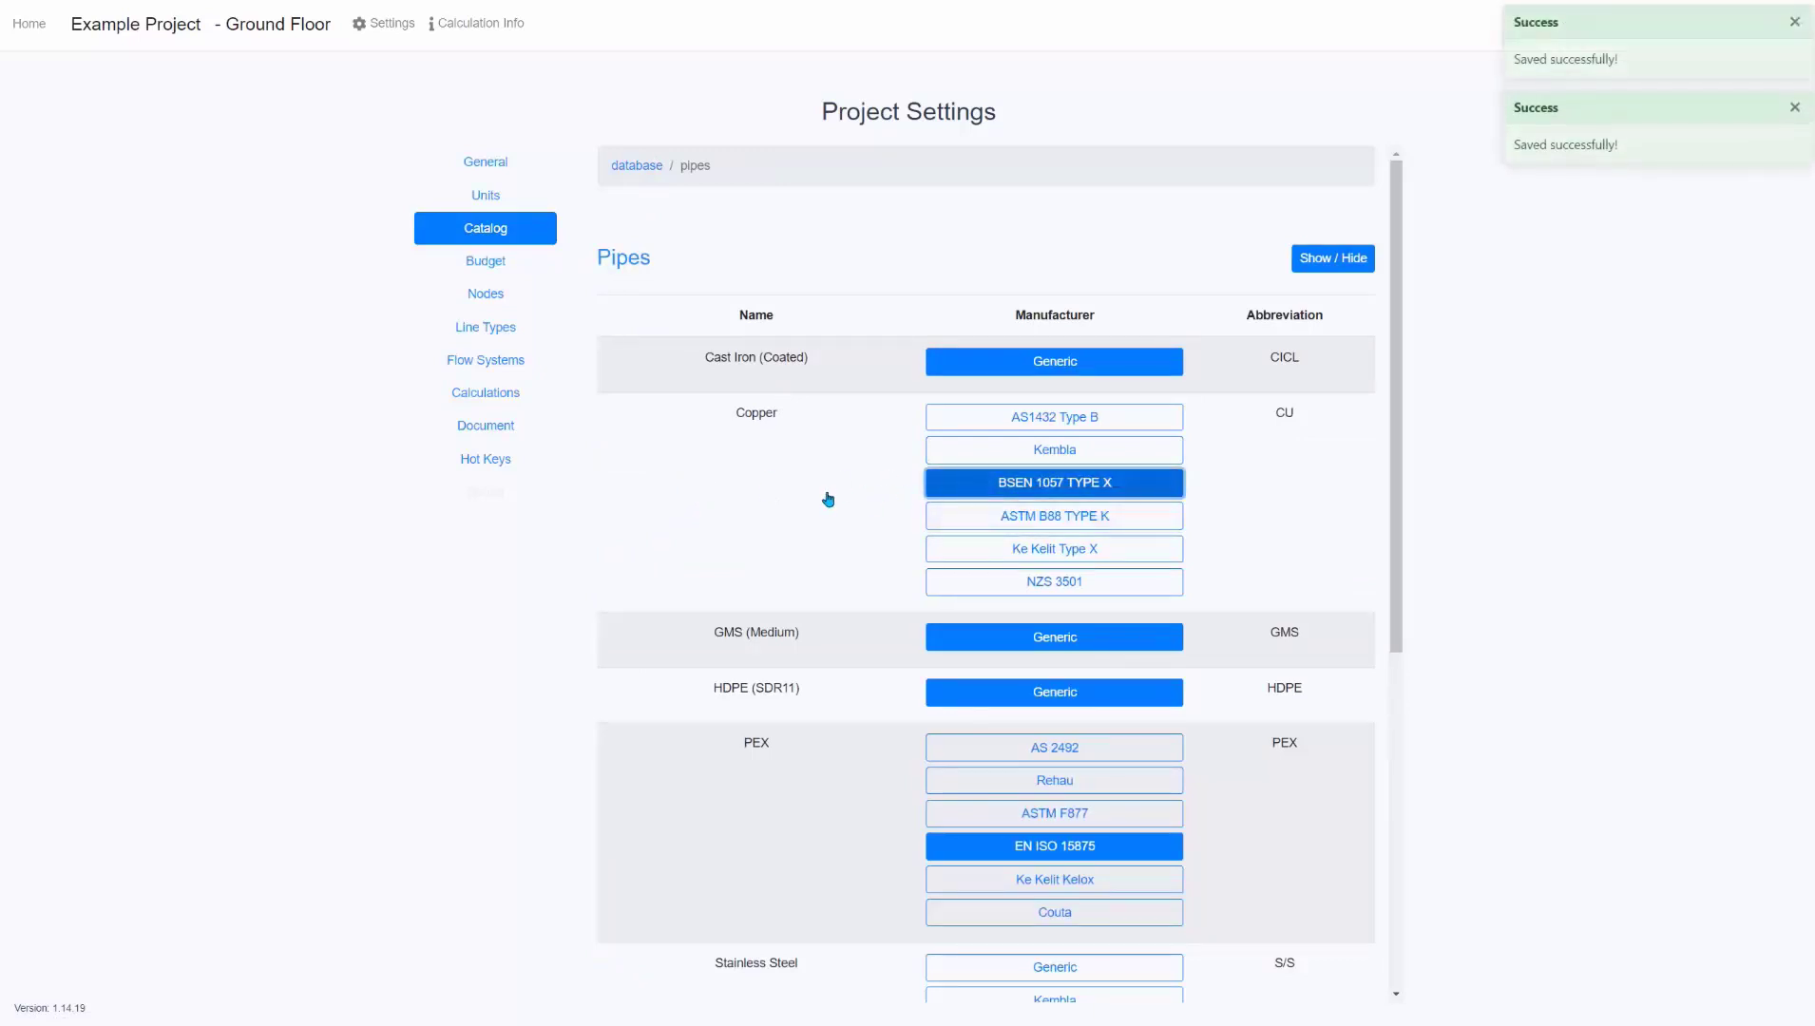
pyautogui.click(827, 502)
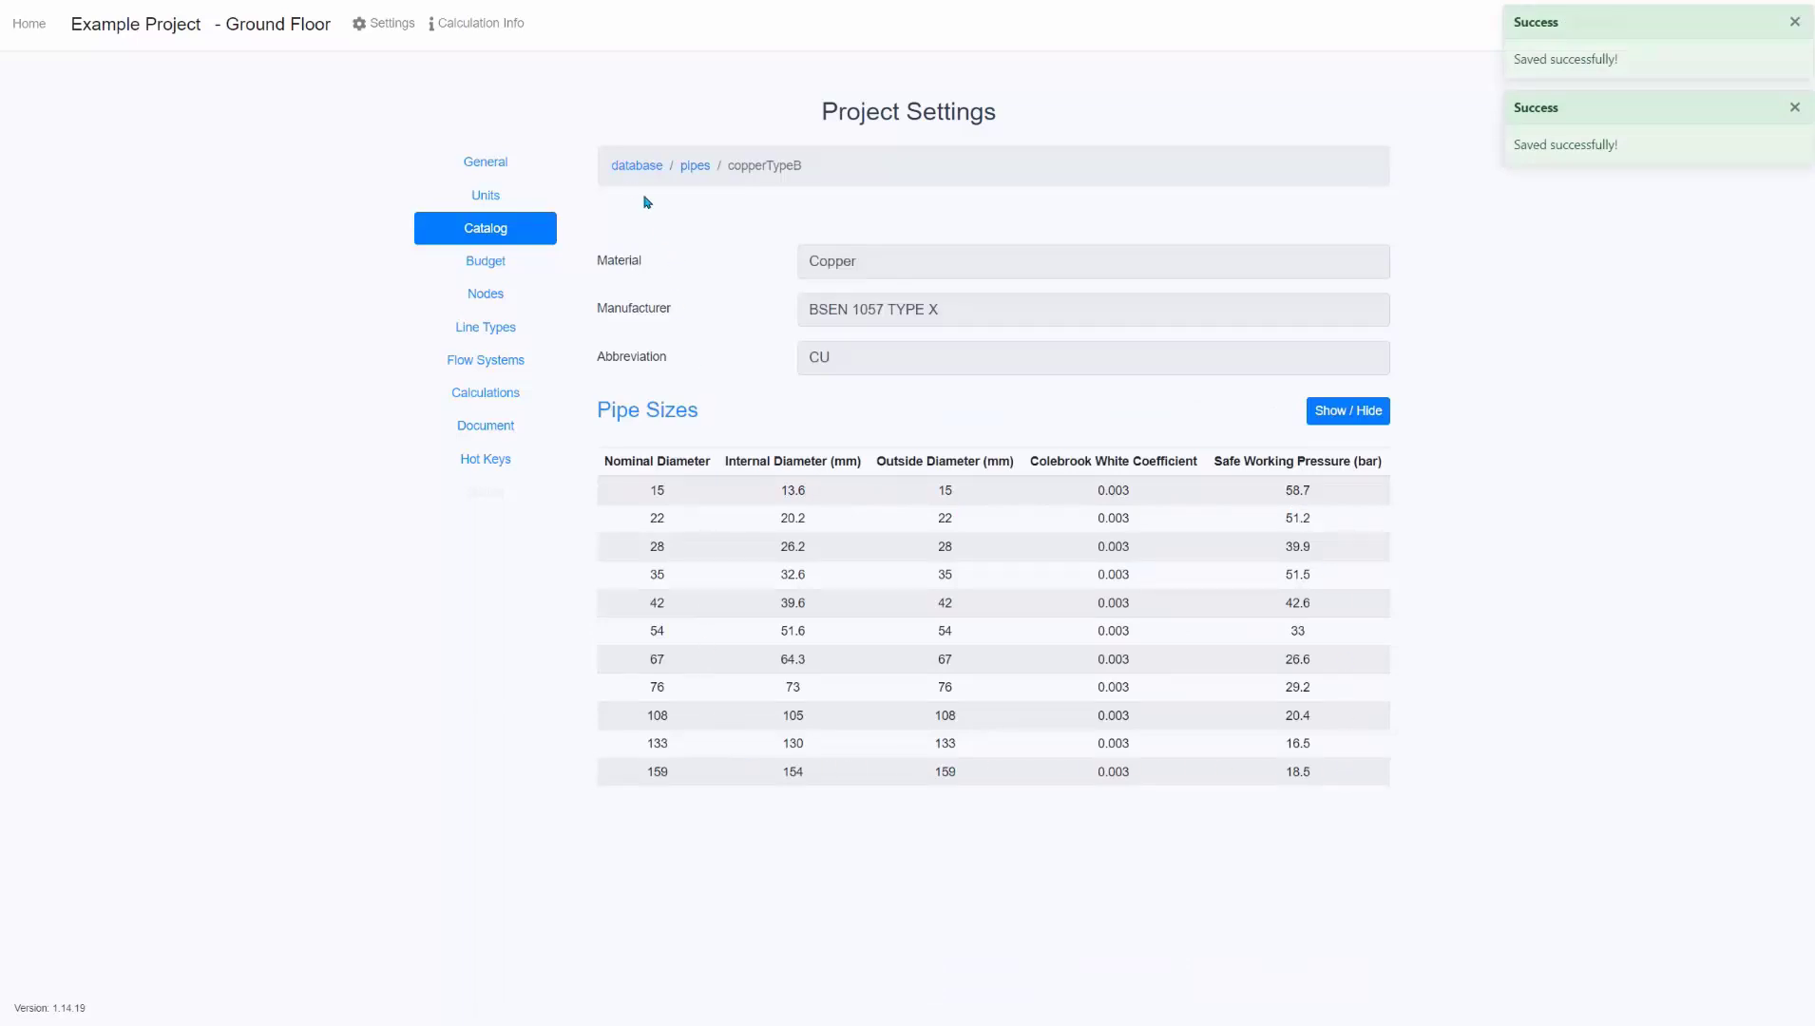
pyautogui.click(623, 167)
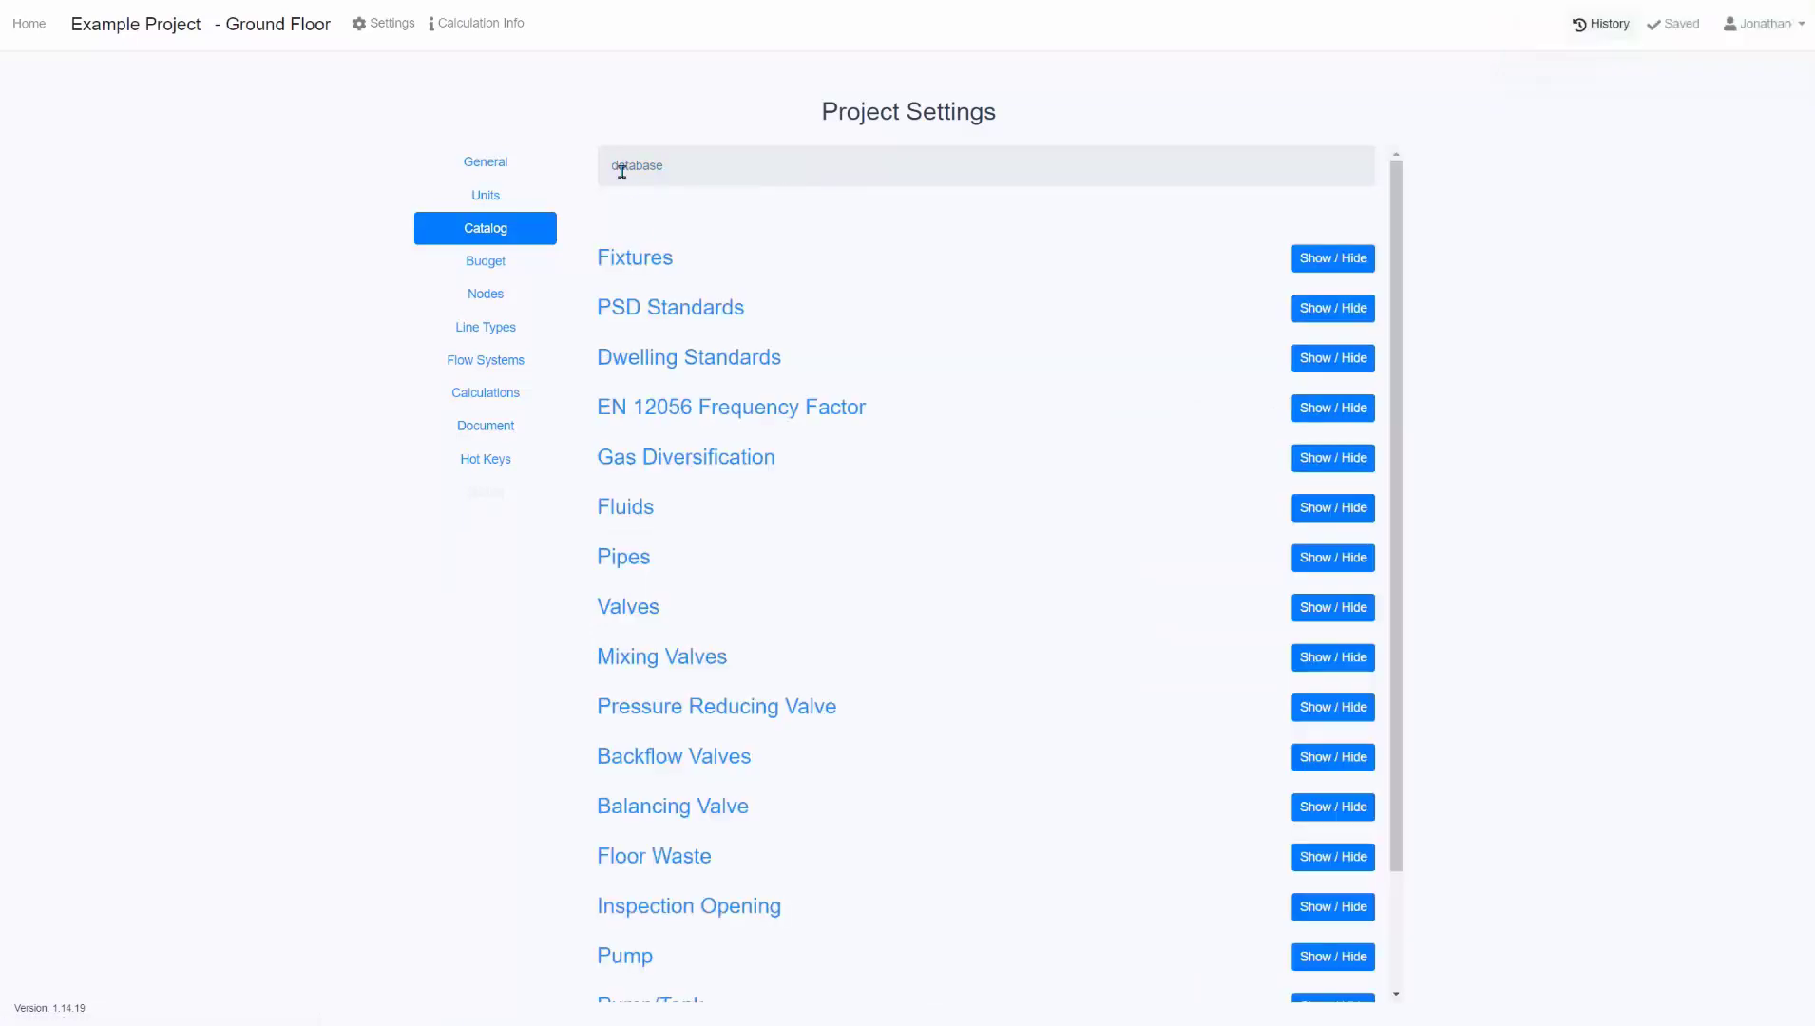
# Examine the CIPHE loading units table among the catalog's PSD standards, and return to the full catalog.
pyautogui.click(641, 313)
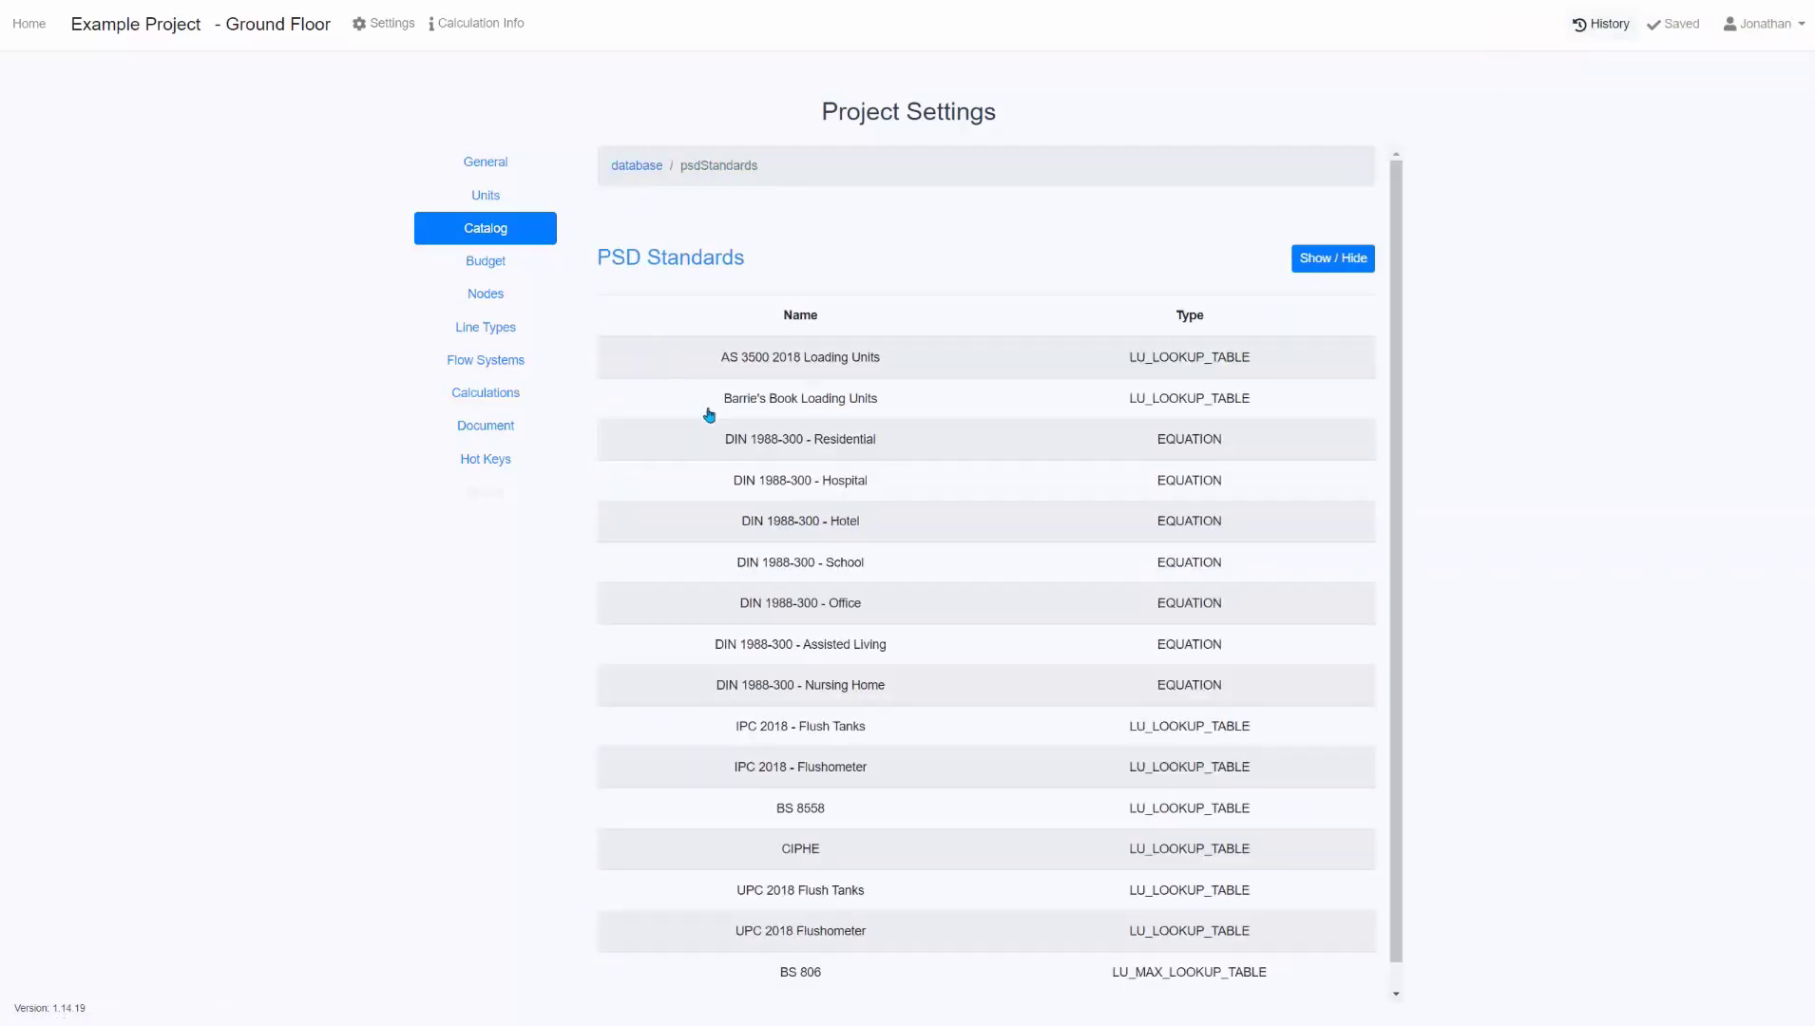
pyautogui.click(828, 848)
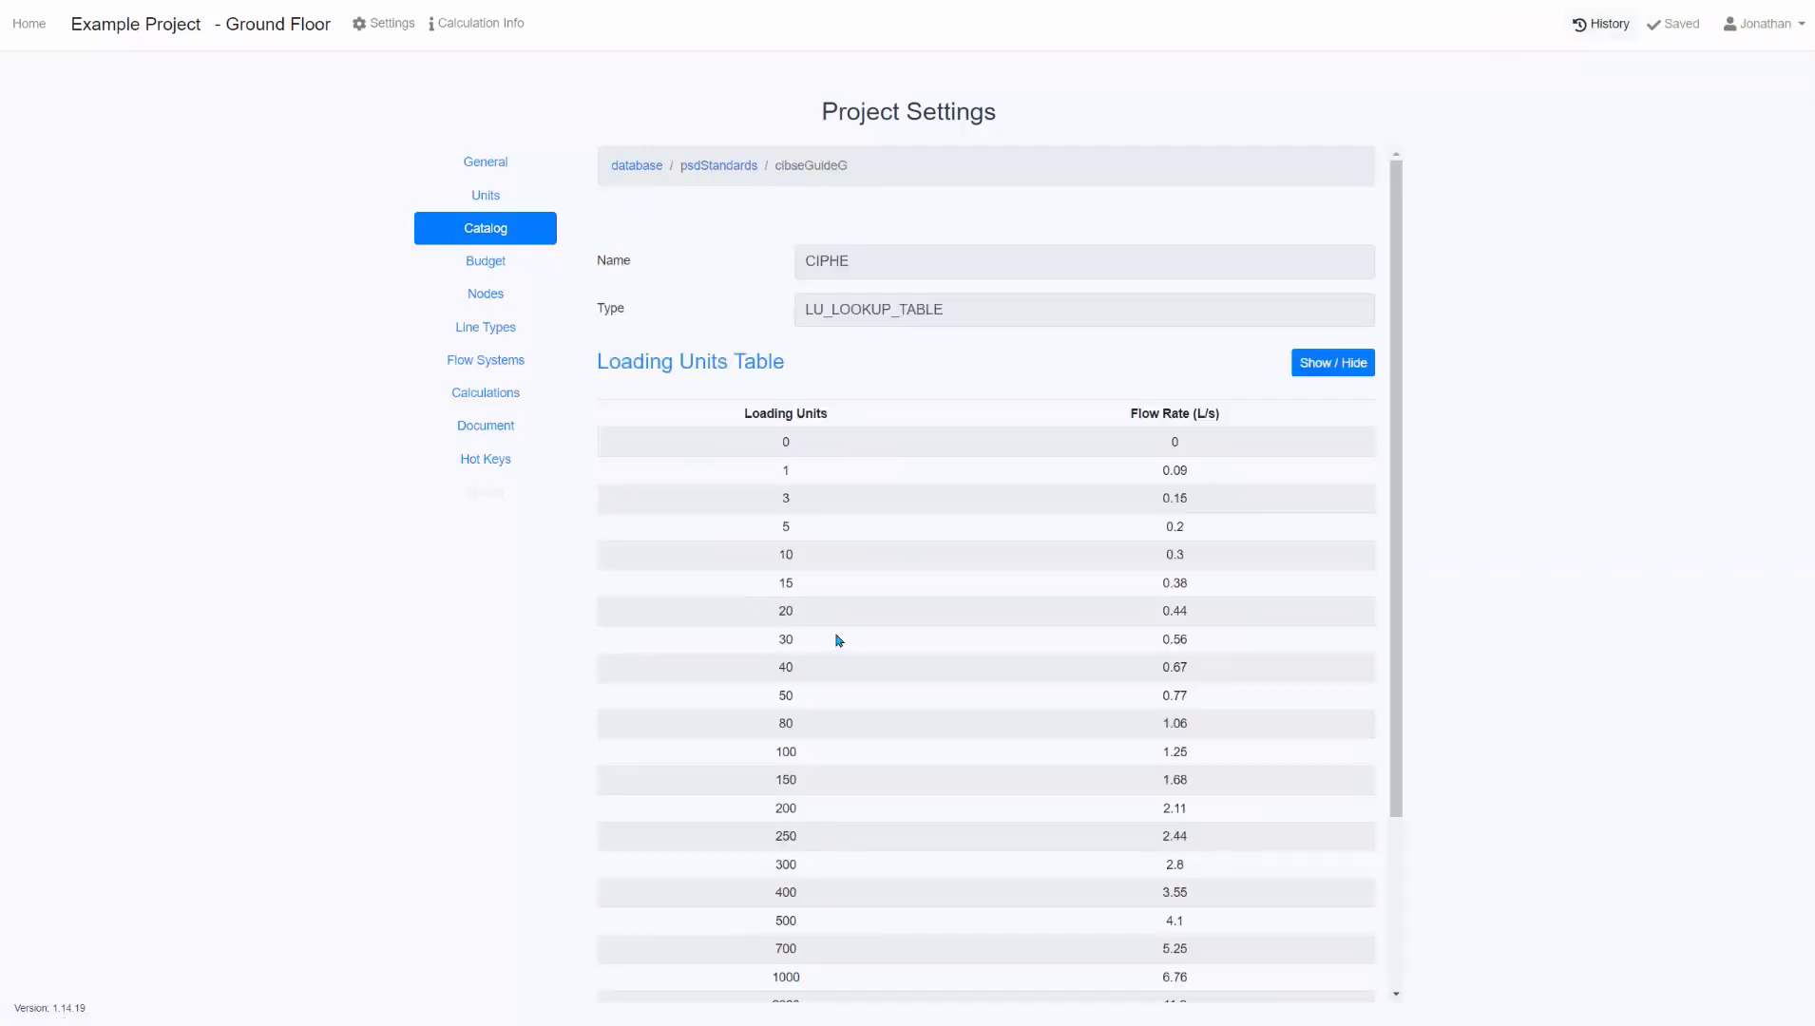
pyautogui.scroll(-3, 782, 435)
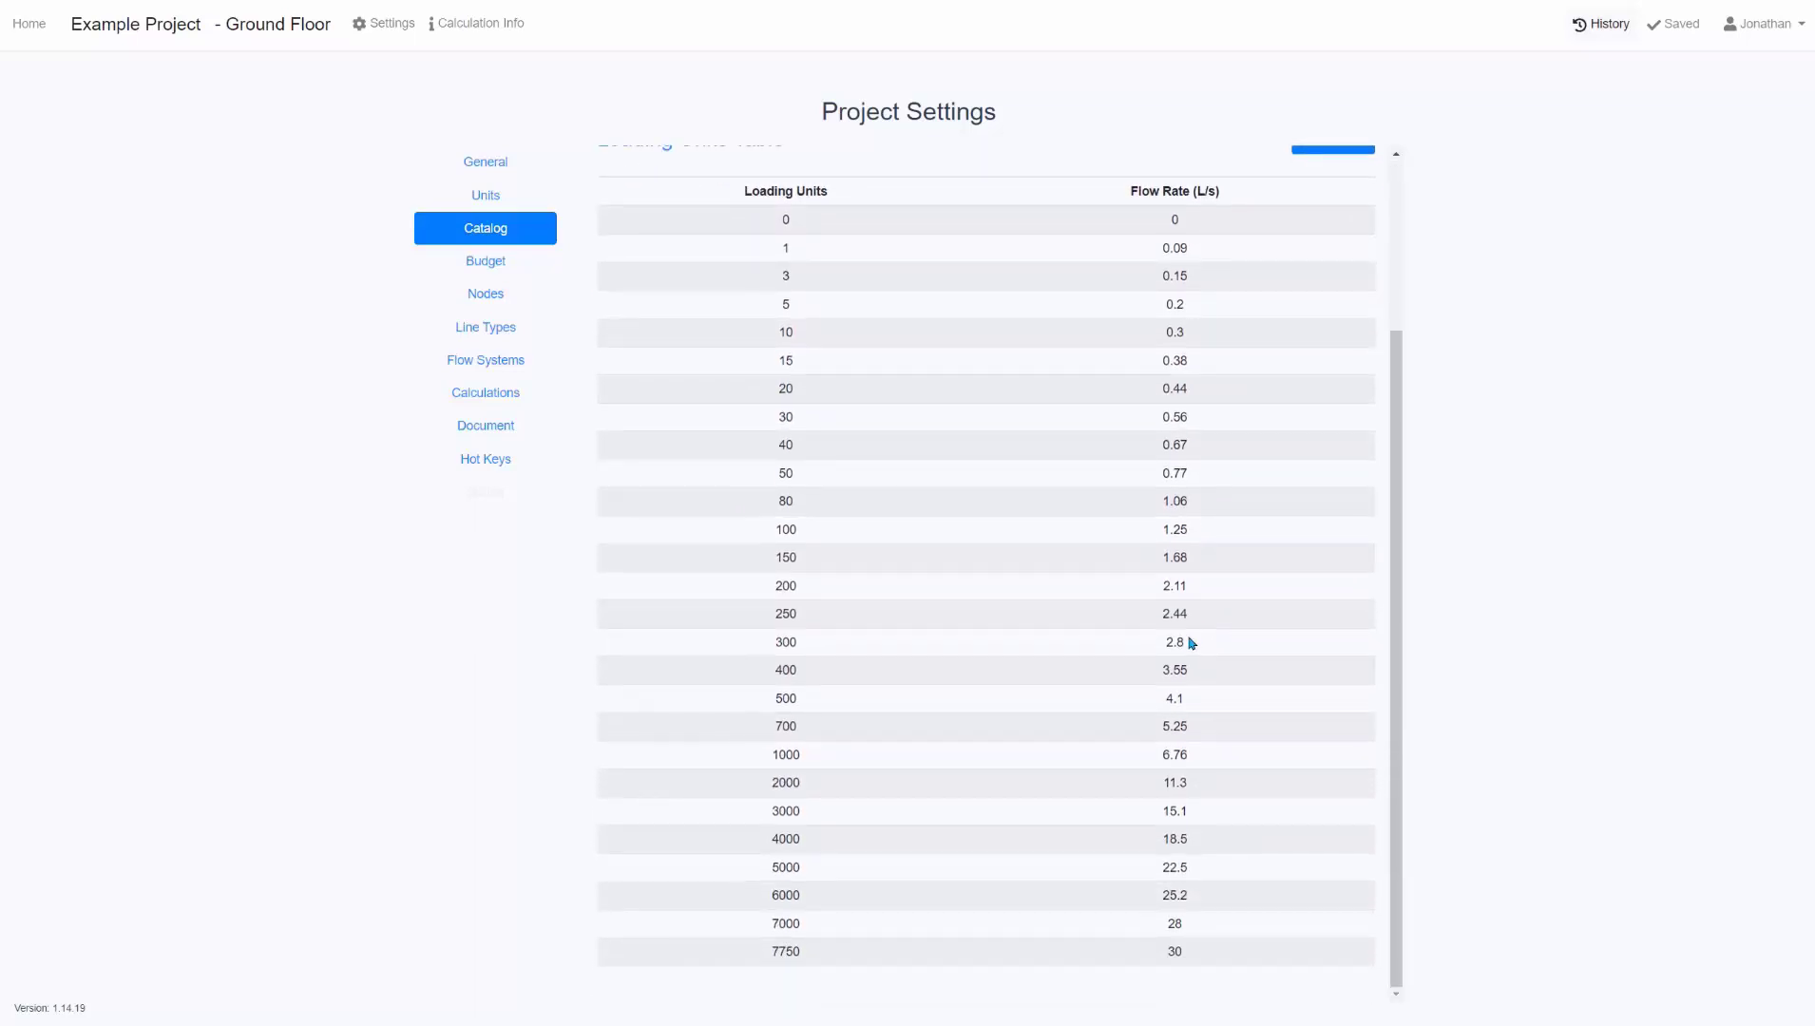
pyautogui.scroll(3, 760, 272)
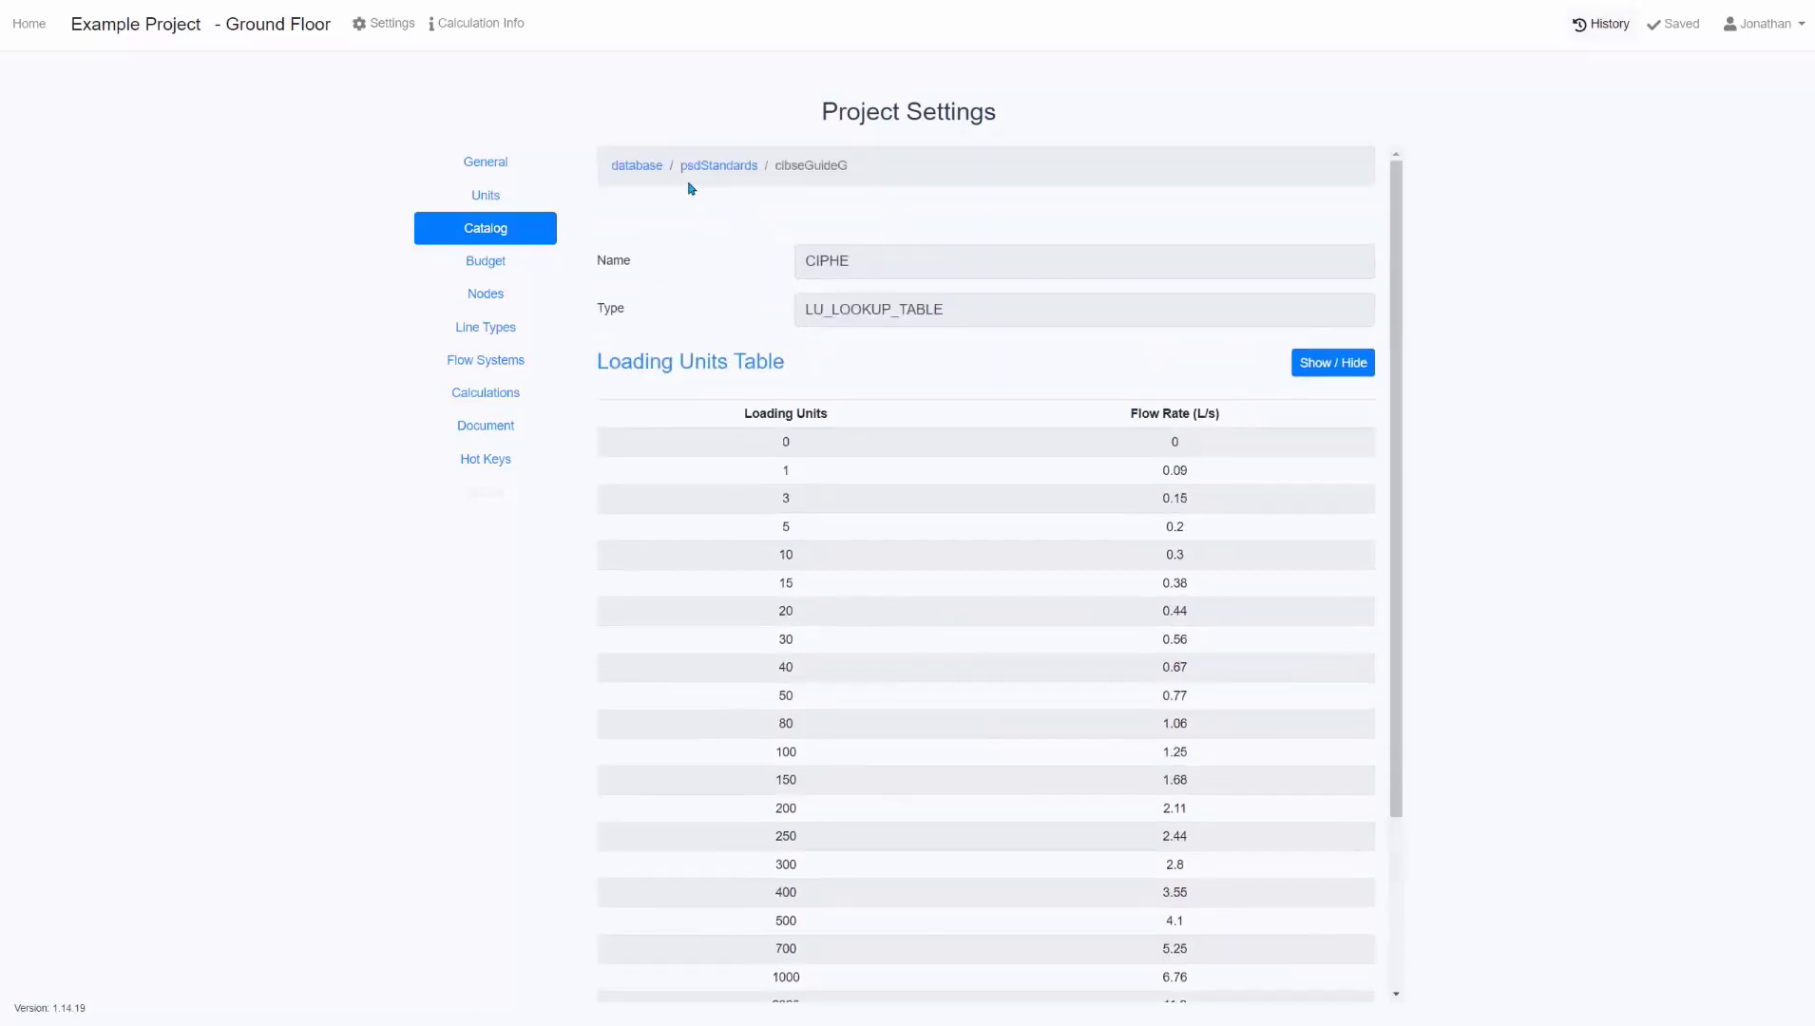
pyautogui.click(631, 168)
pyautogui.scroll(-1, 705, 503)
pyautogui.scroll(-1, 702, 511)
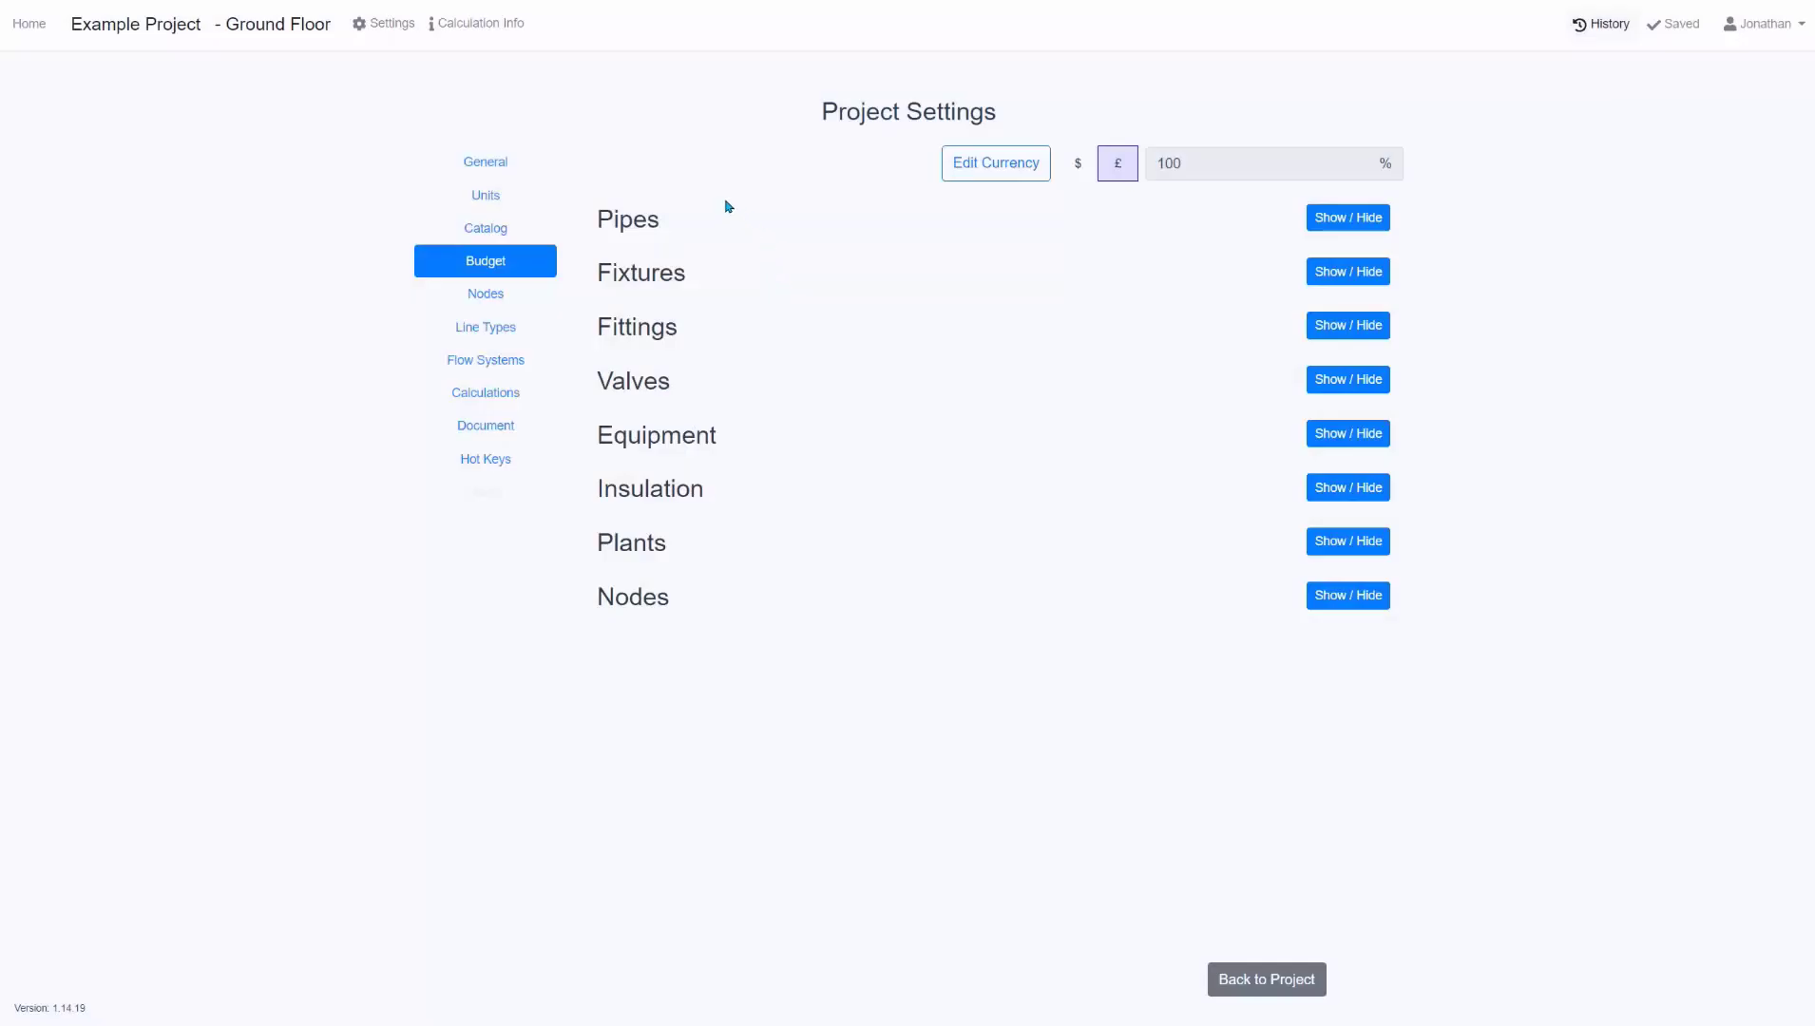
# Review the budget's pipe prices per meter by size and material, checking the 15 mm row.
pyautogui.click(1348, 218)
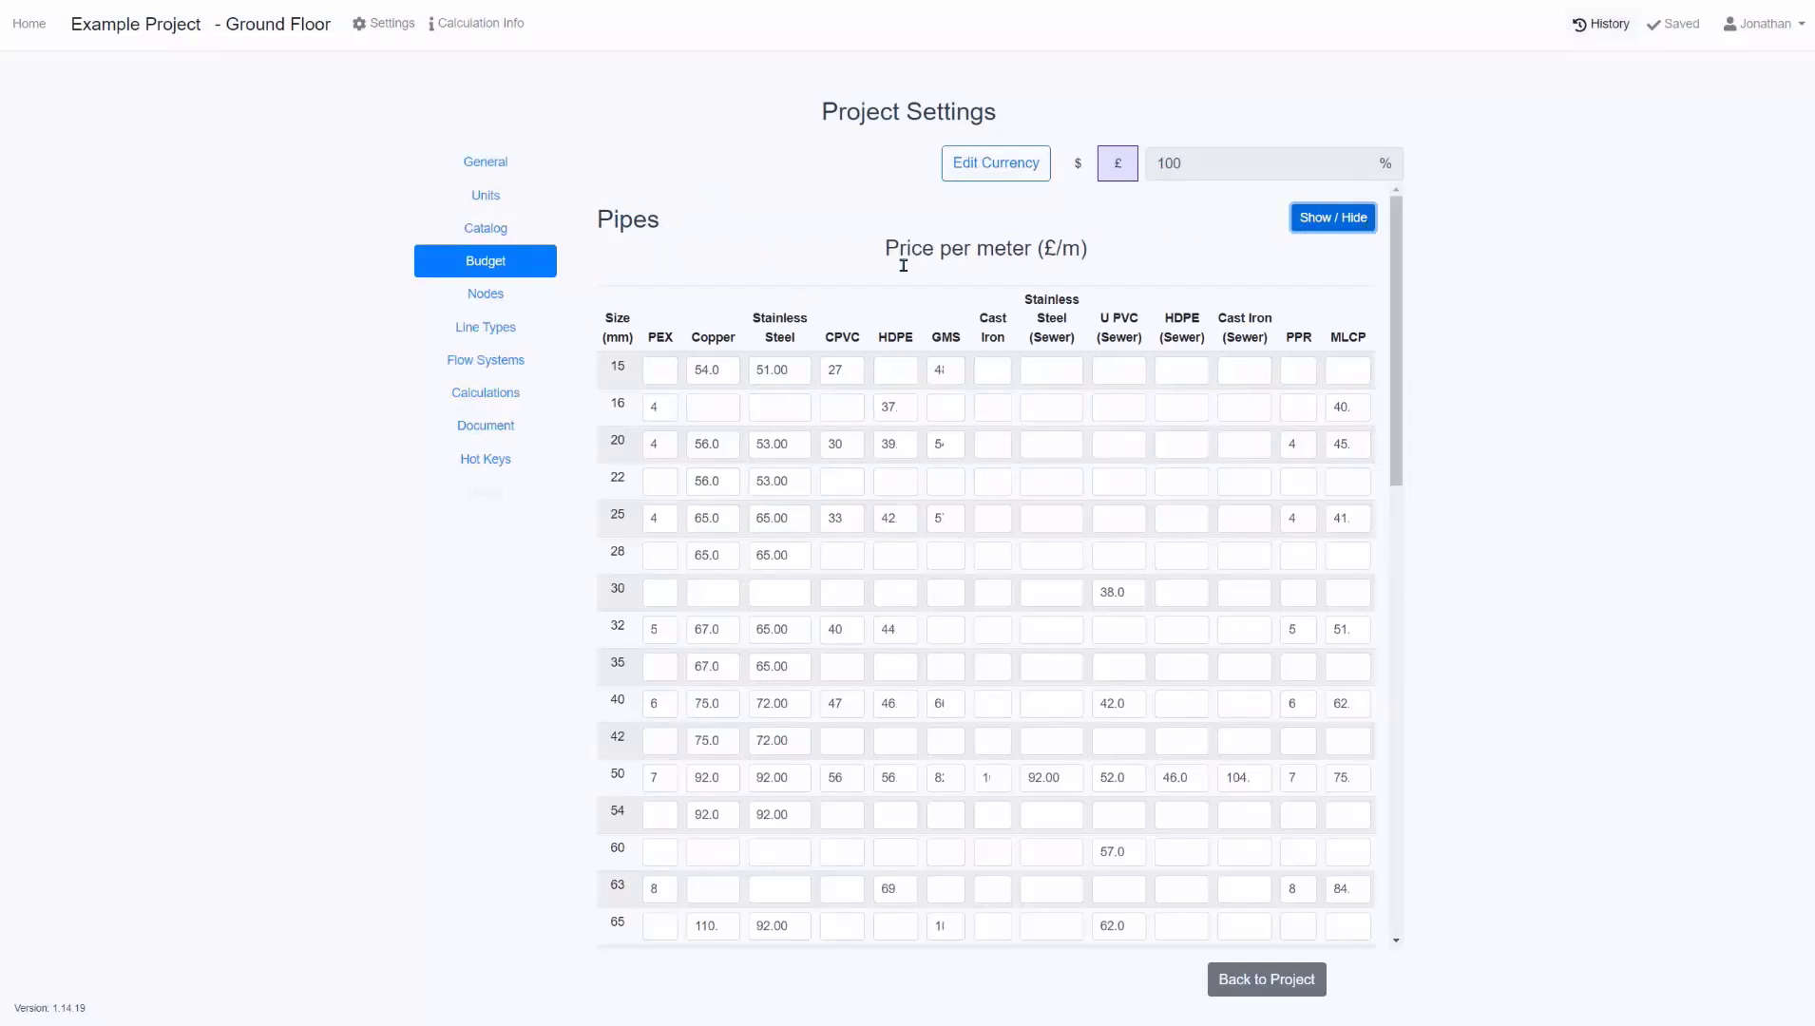
pyautogui.moveTo(690, 371); pyautogui.dragTo(724, 372)
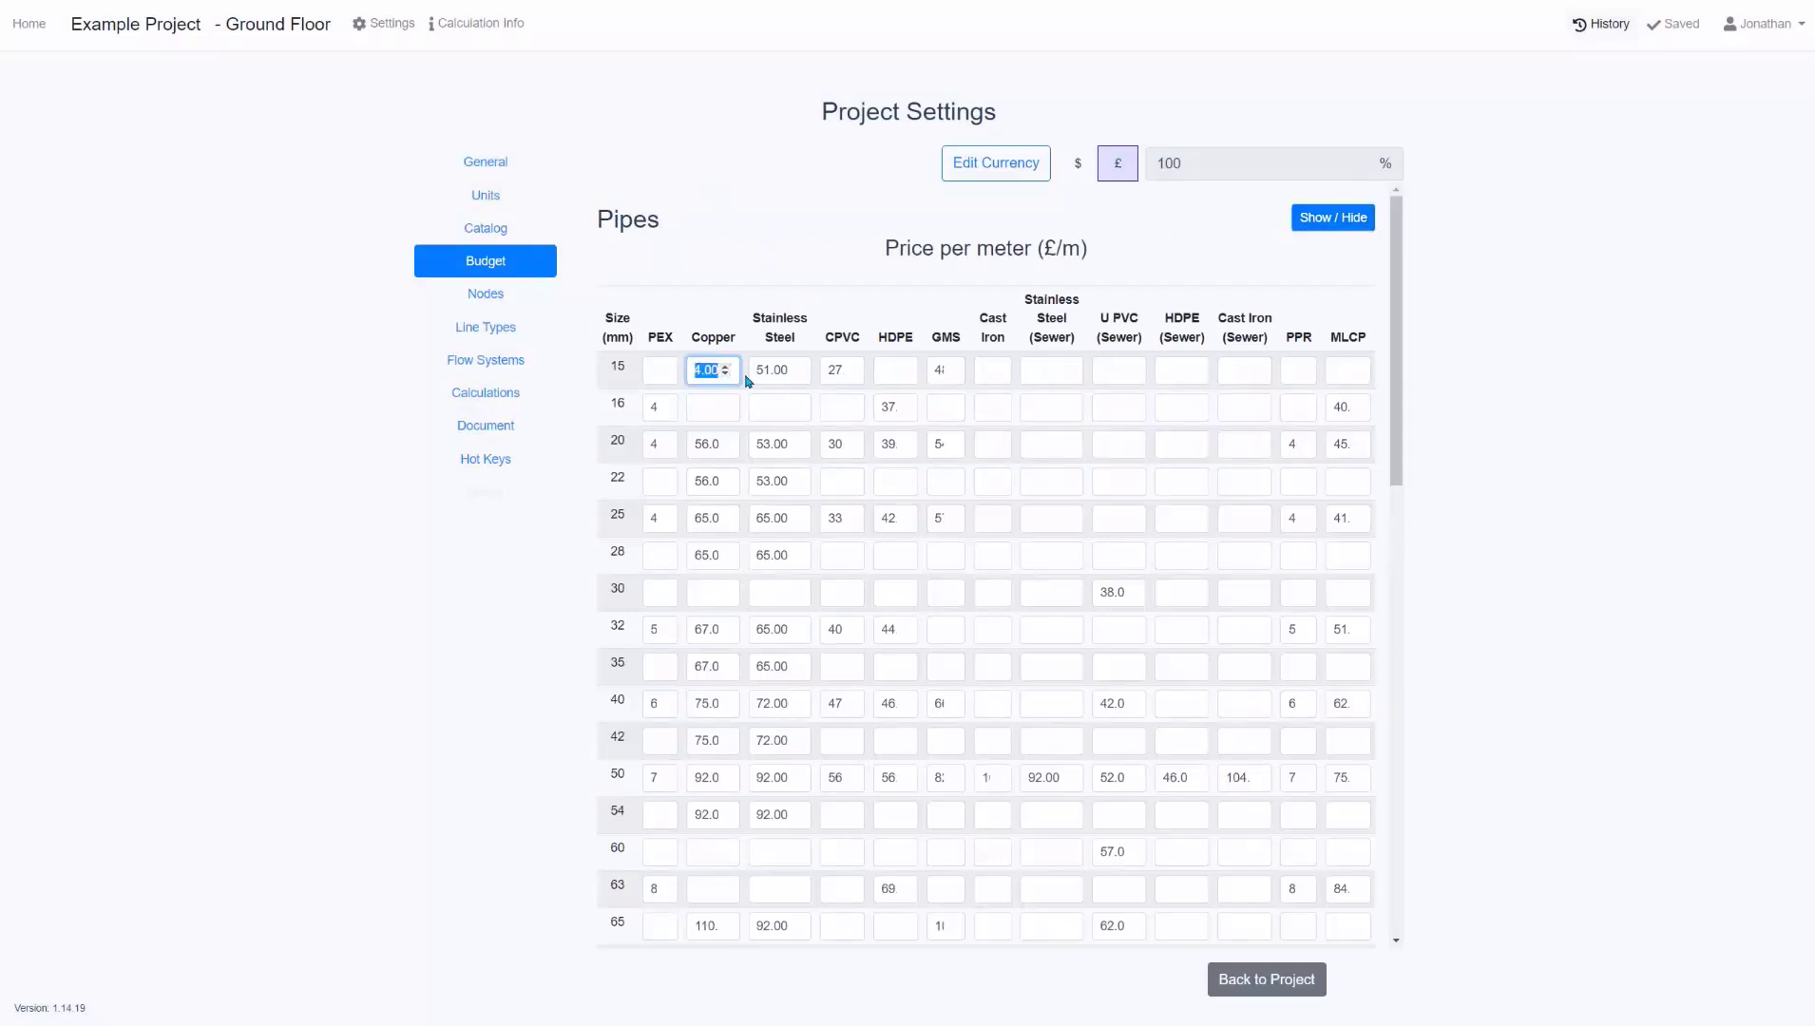
pyautogui.press('Tab')
pyautogui.press('Tab')
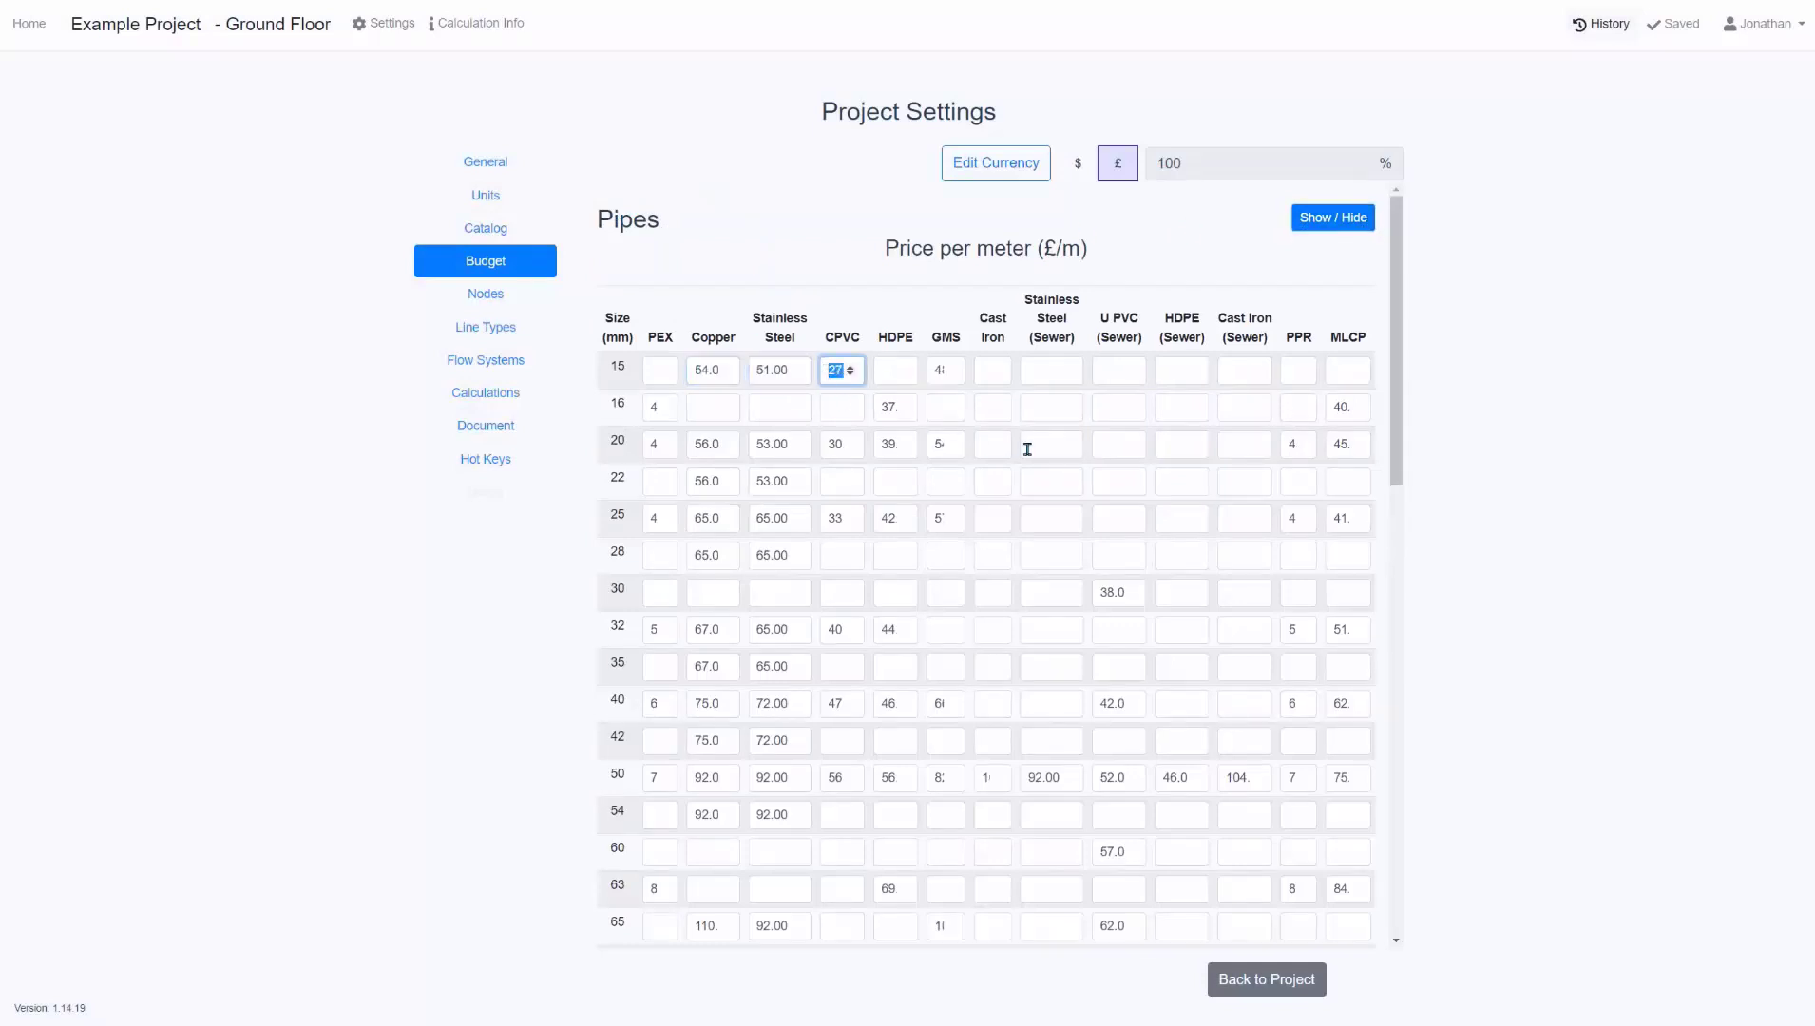
# Review the budget's supply and install unit costs for fixtures and the price tables for fittings.
pyautogui.scroll(-15, 1034, 449)
pyautogui.click(1350, 588)
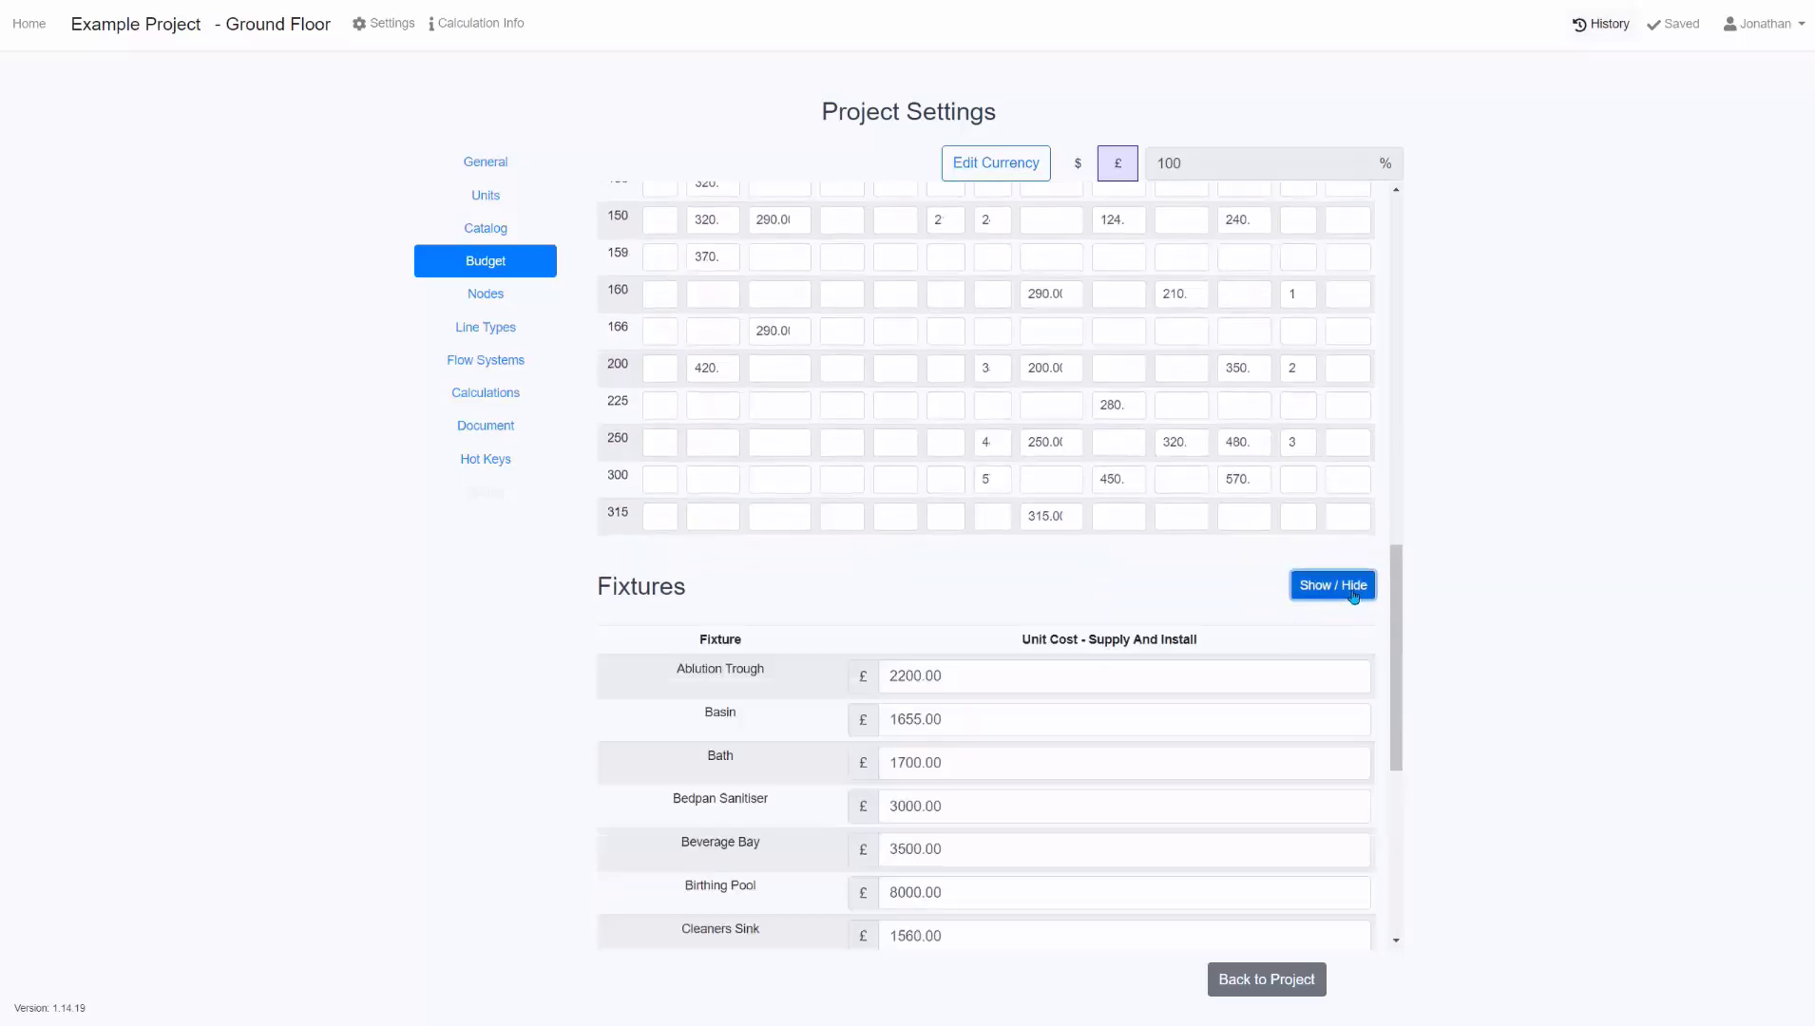
pyautogui.scroll(-9, 1118, 636)
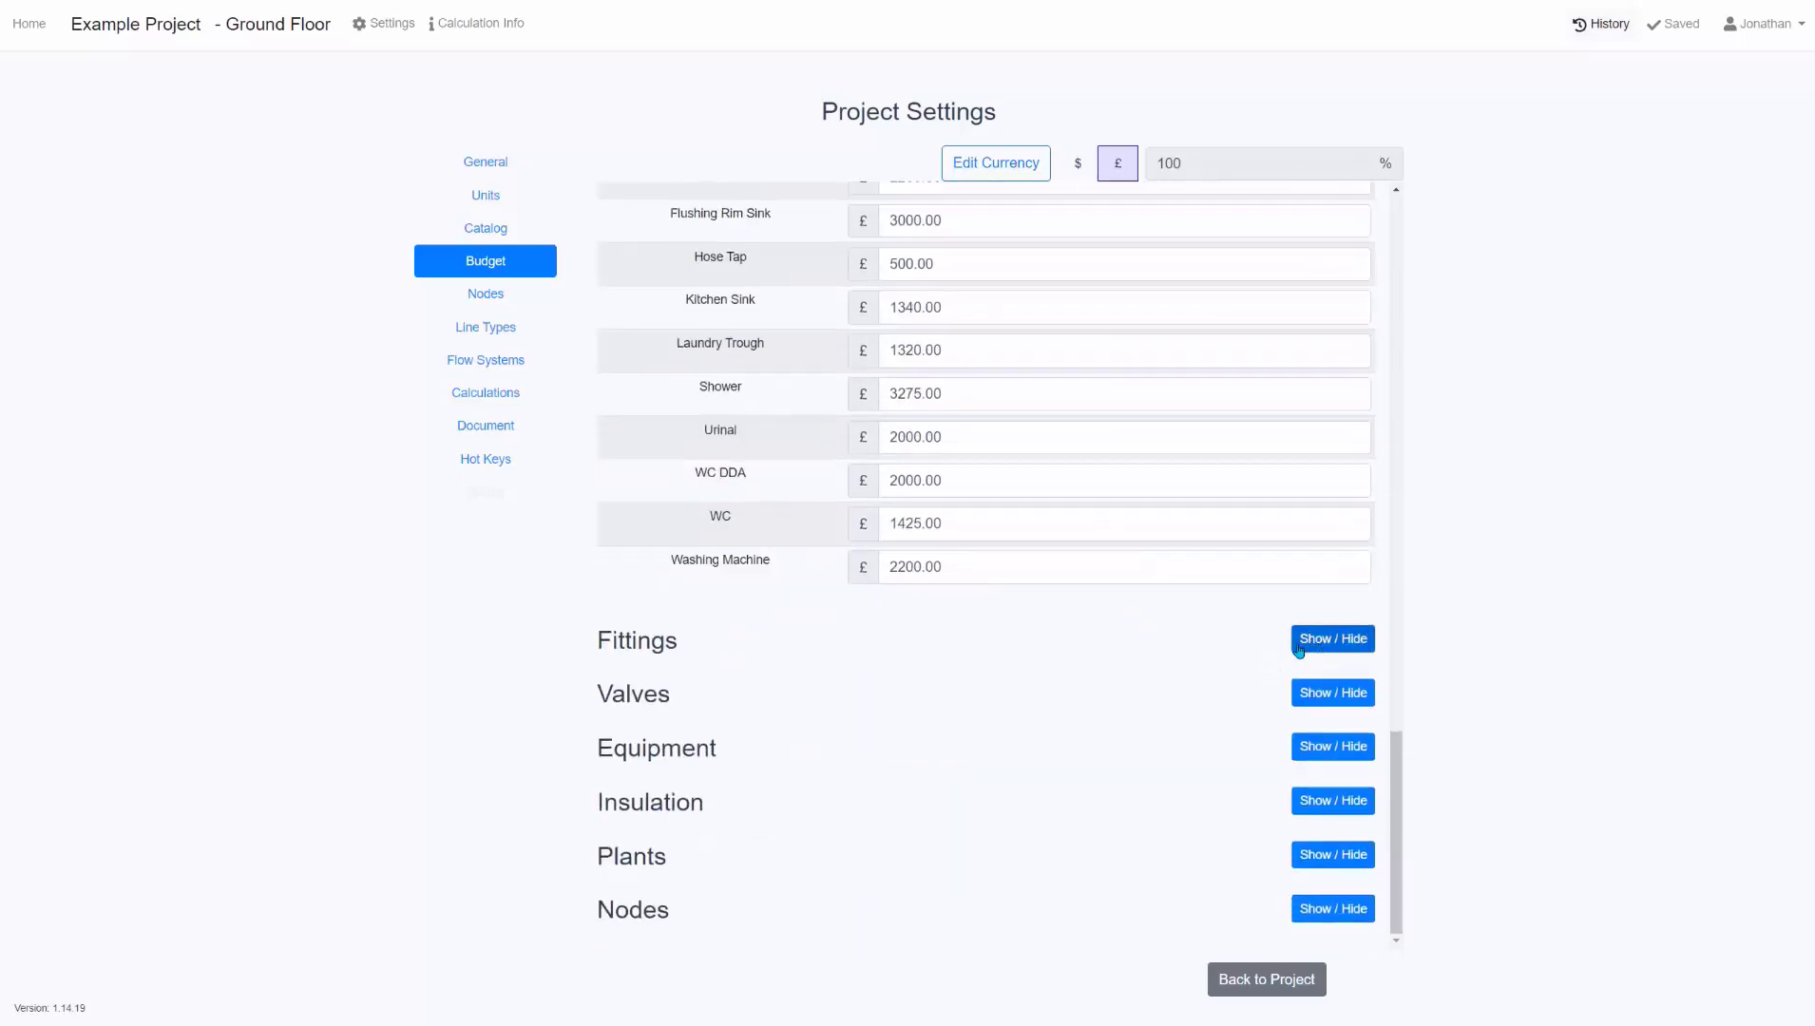
pyautogui.click(1299, 643)
pyautogui.scroll(-5, 1252, 628)
pyautogui.scroll(7, 1152, 613)
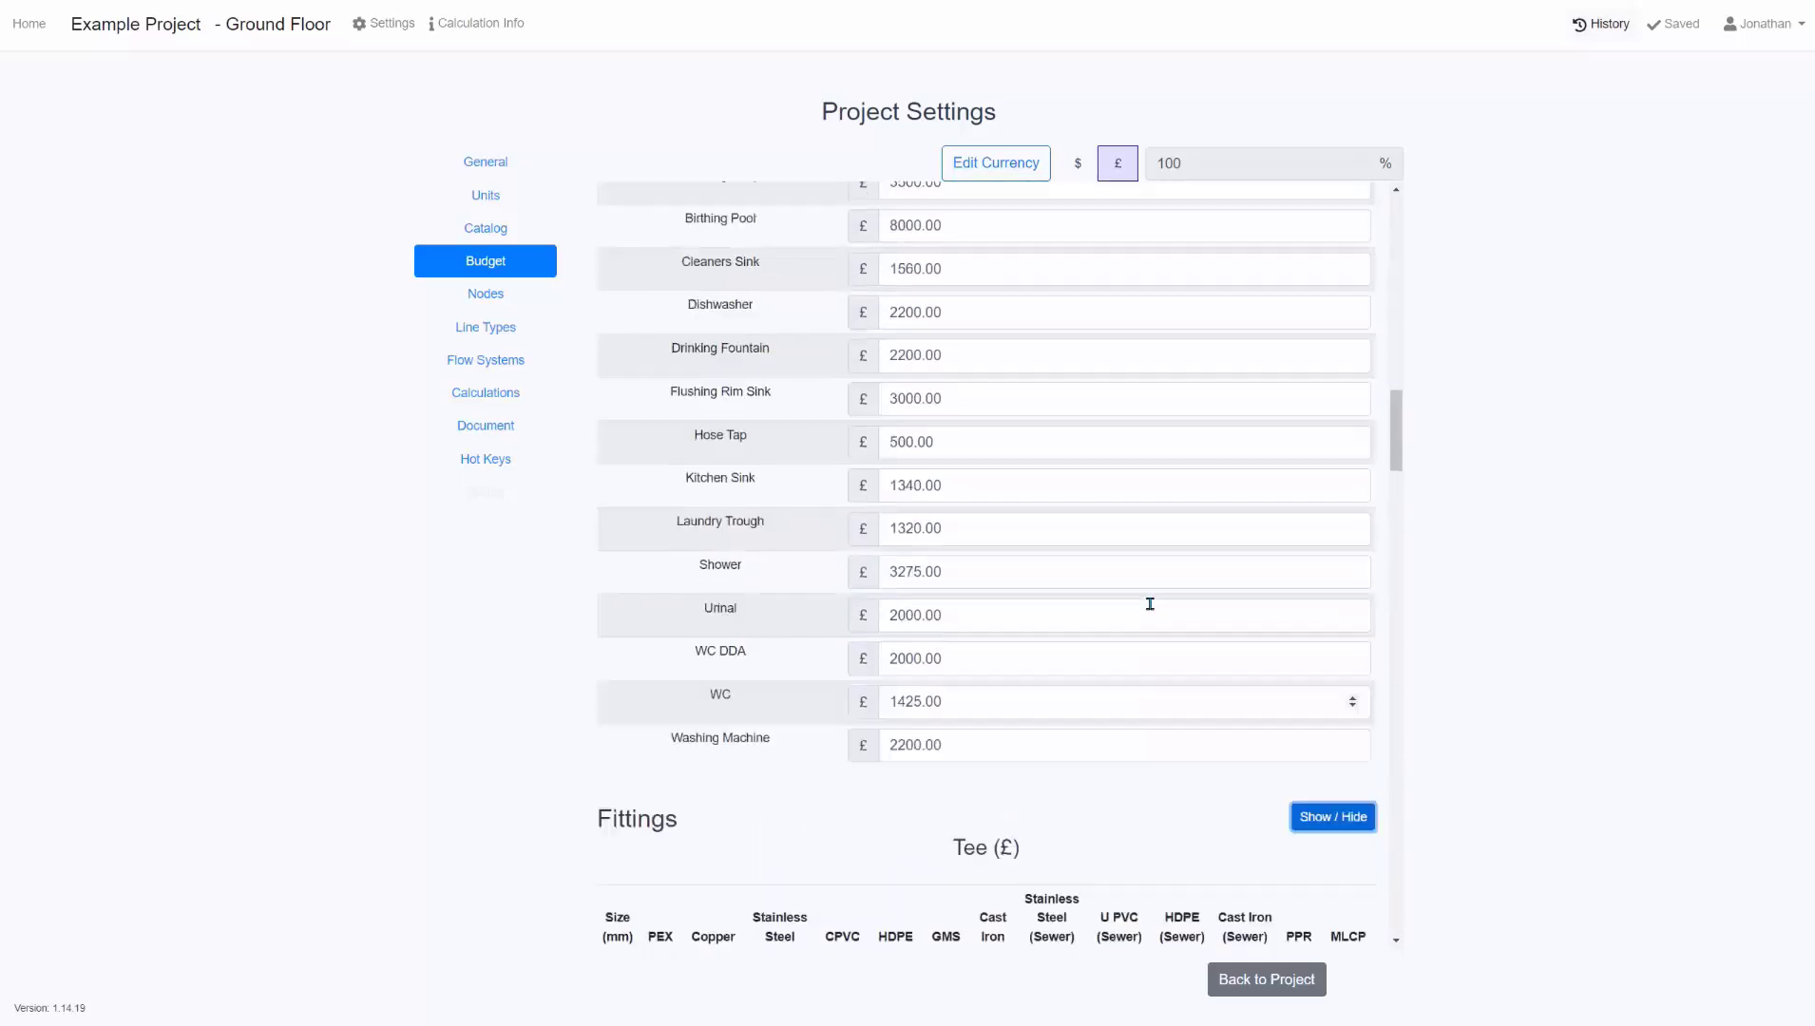
pyautogui.scroll(20, 1149, 604)
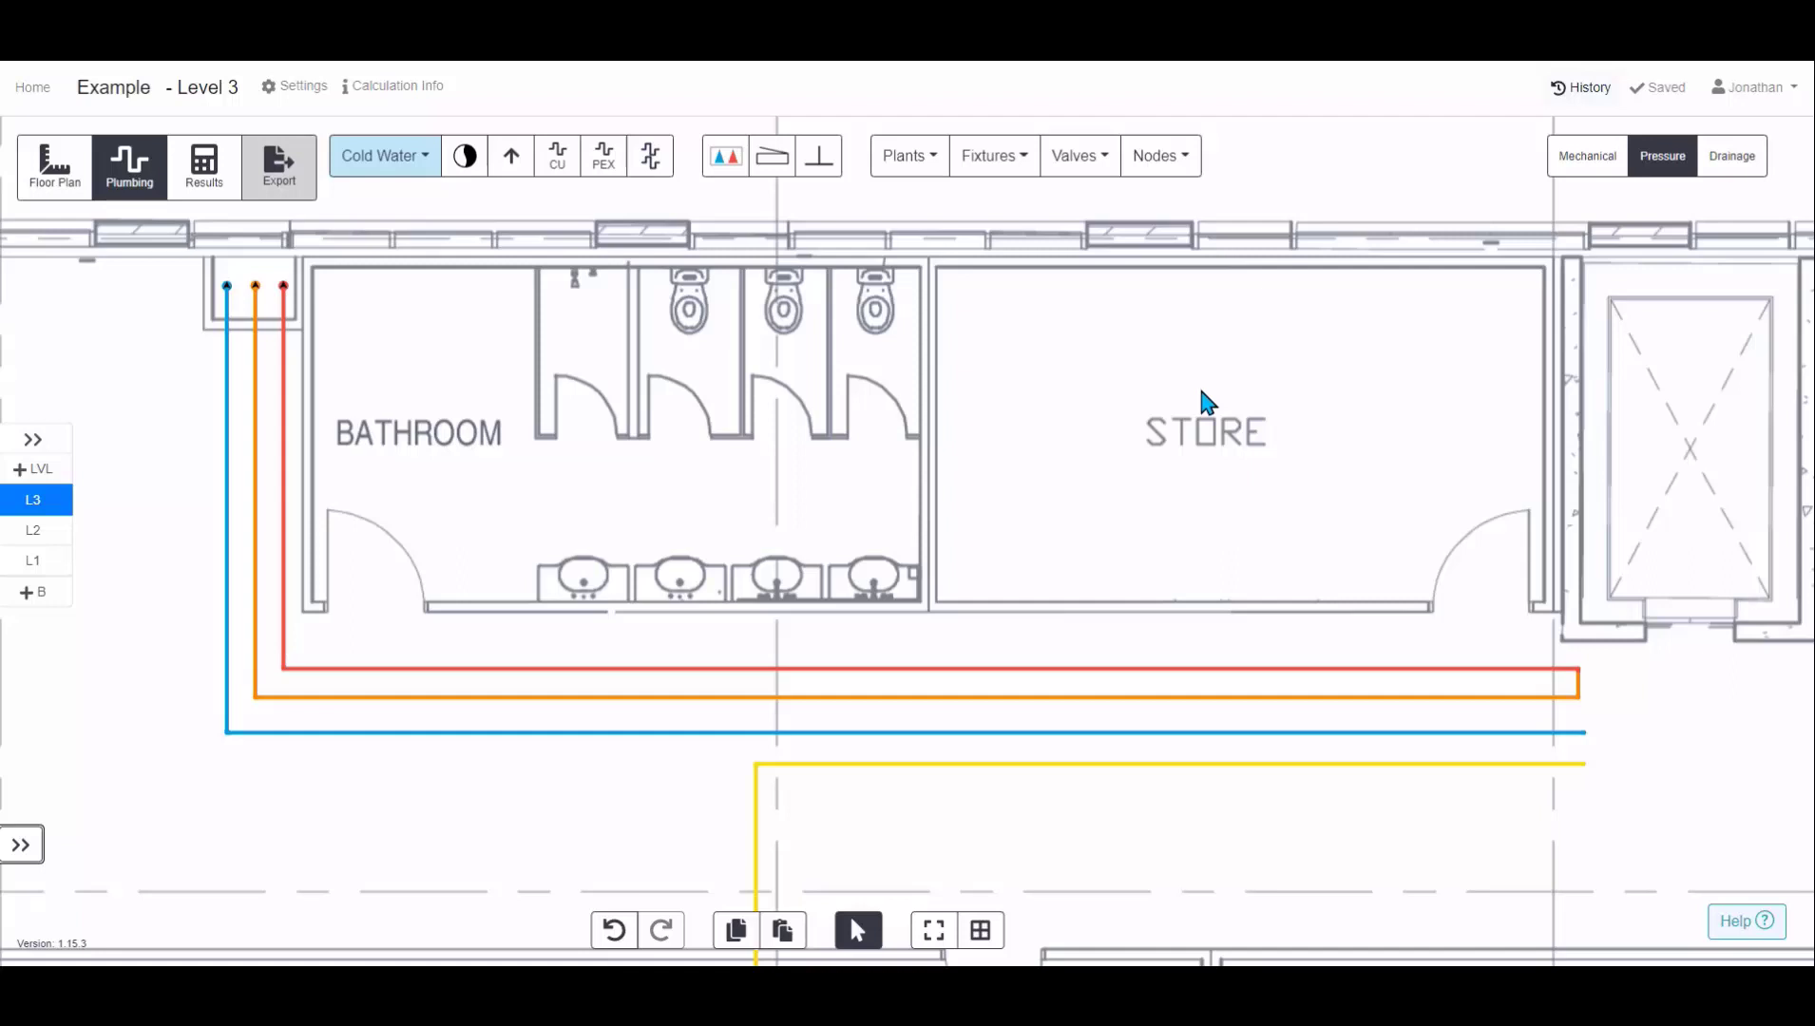
# Place a Shower node near the upper wall of the store room, auto-connected to the cold and hot water mains.
pyautogui.click(1005, 164)
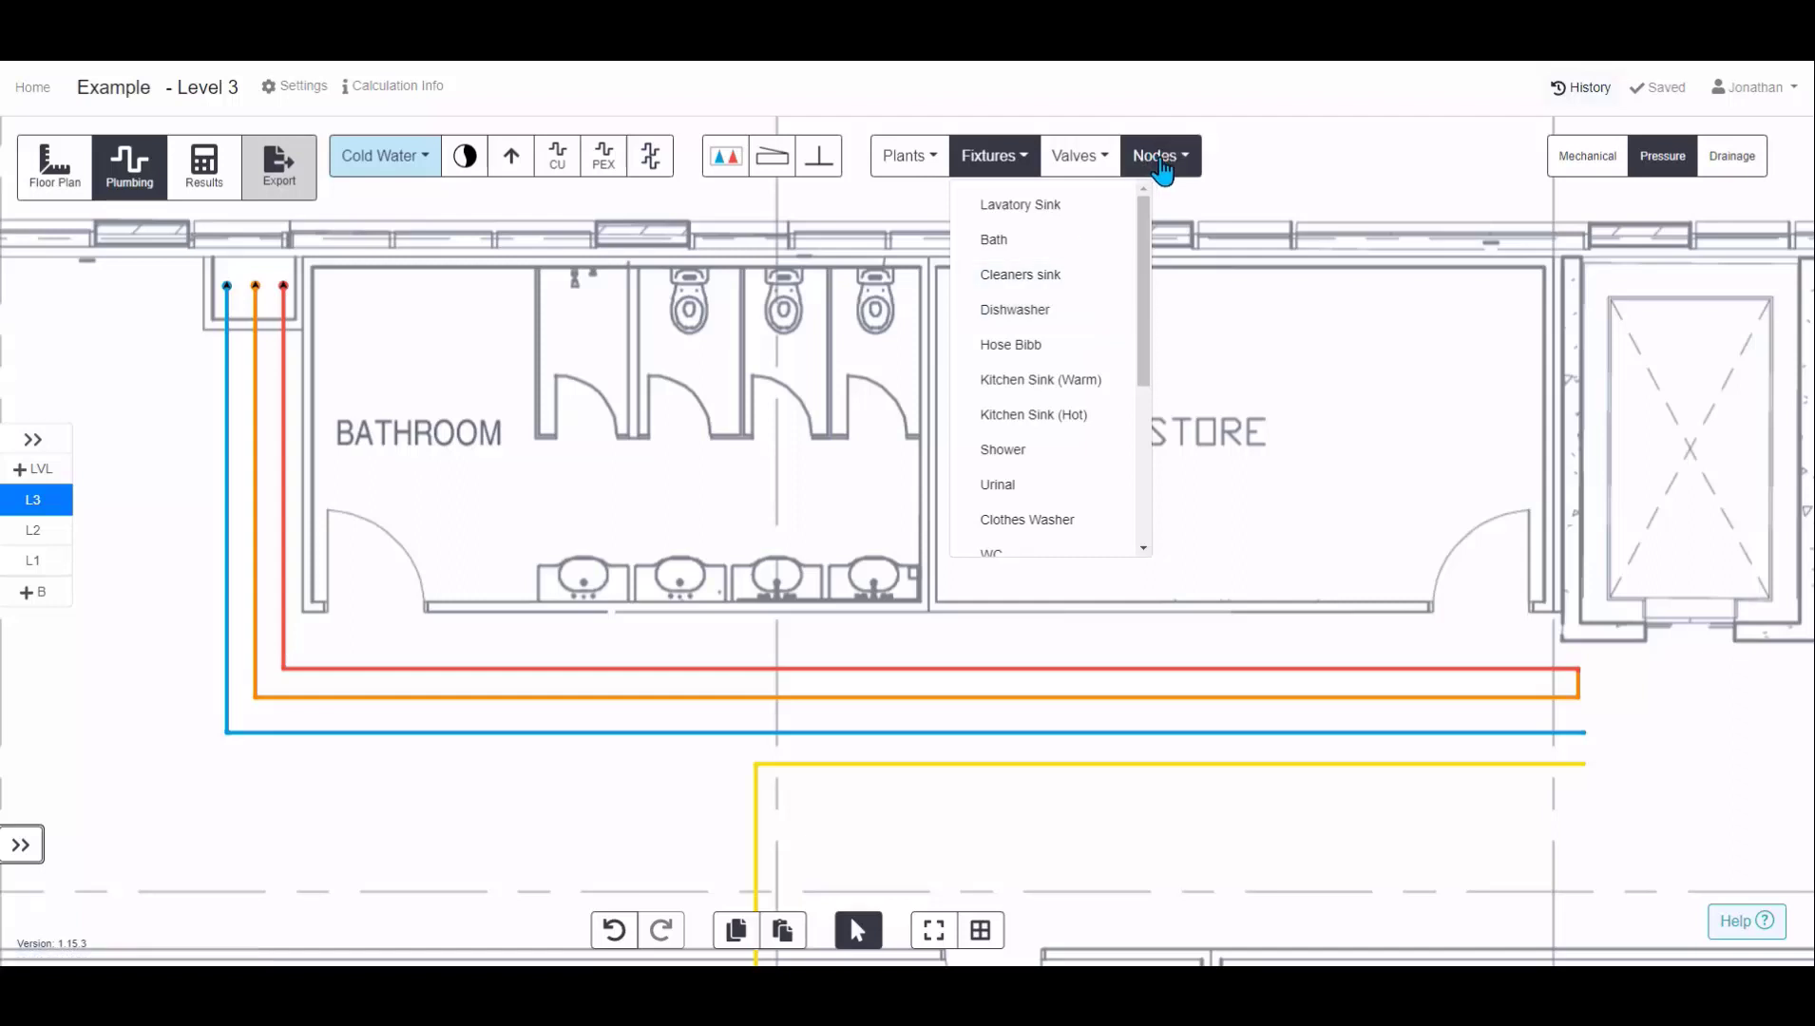
pyautogui.click(1157, 160)
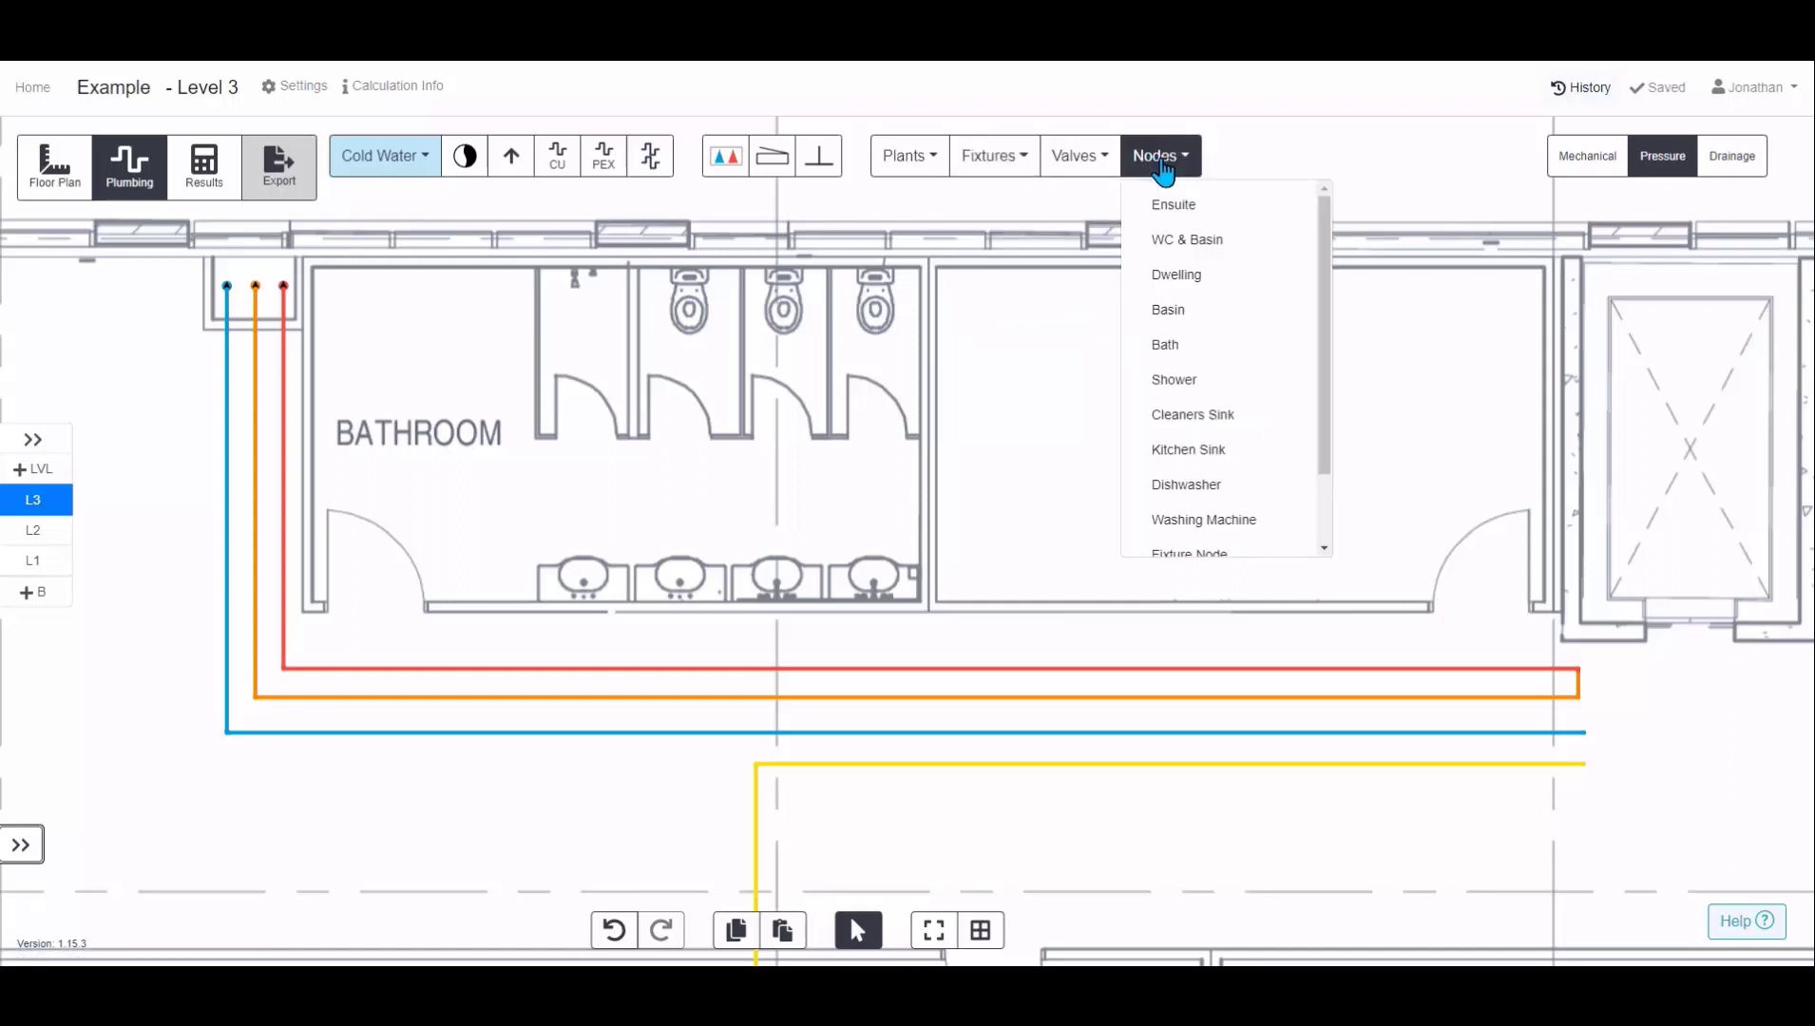
pyautogui.click(1199, 383)
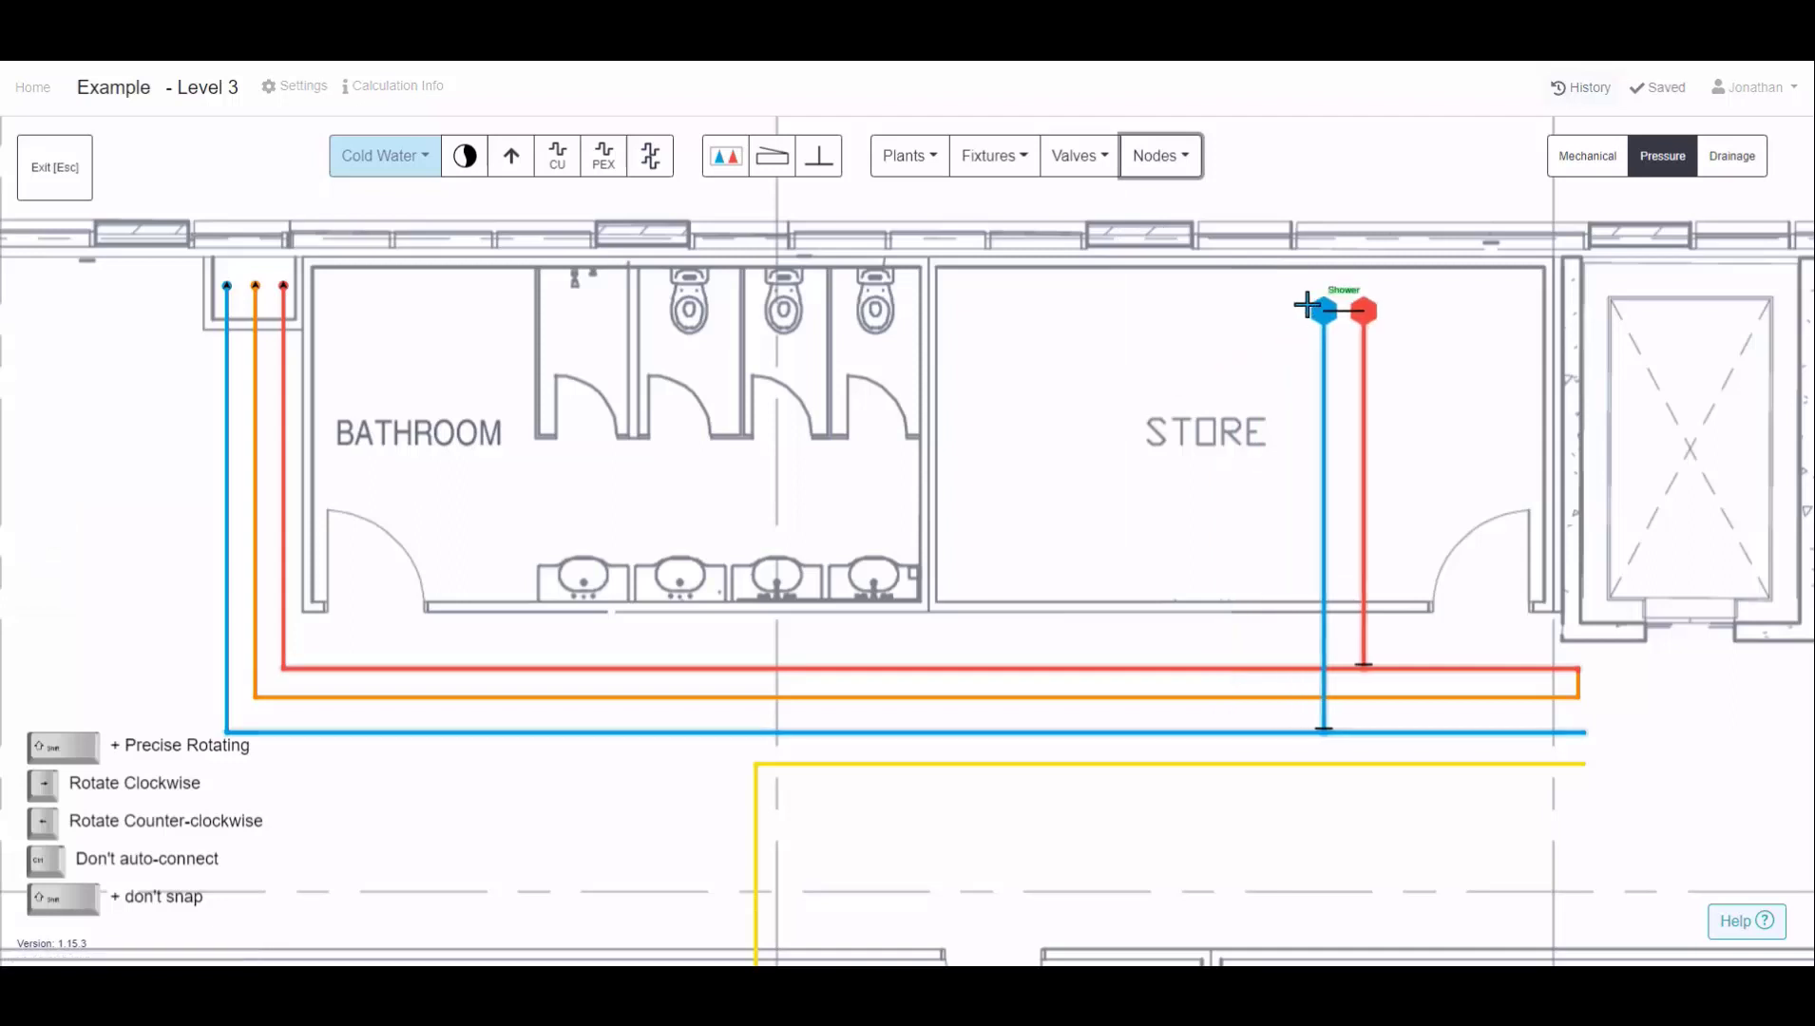
pyautogui.click(1307, 304)
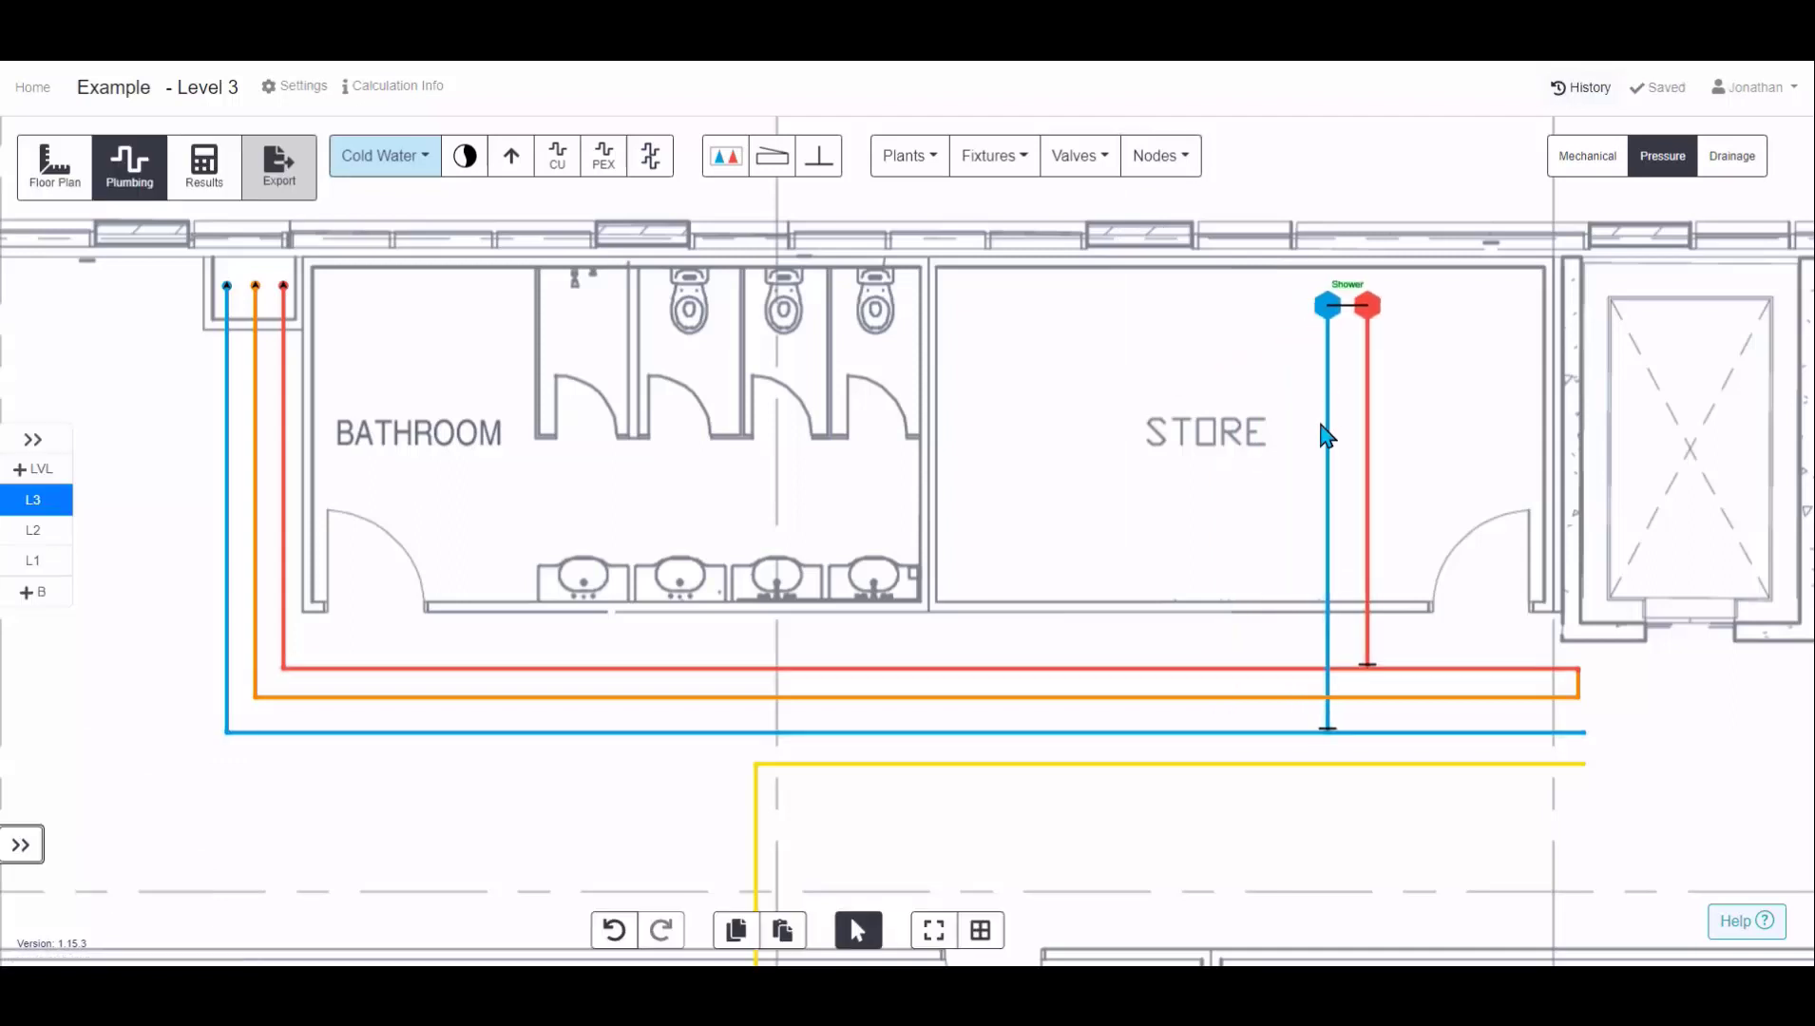
# Place an auto-connected Basin node against the store room's right wall and inspect the properties of its cold water node.
pyautogui.click(1151, 157)
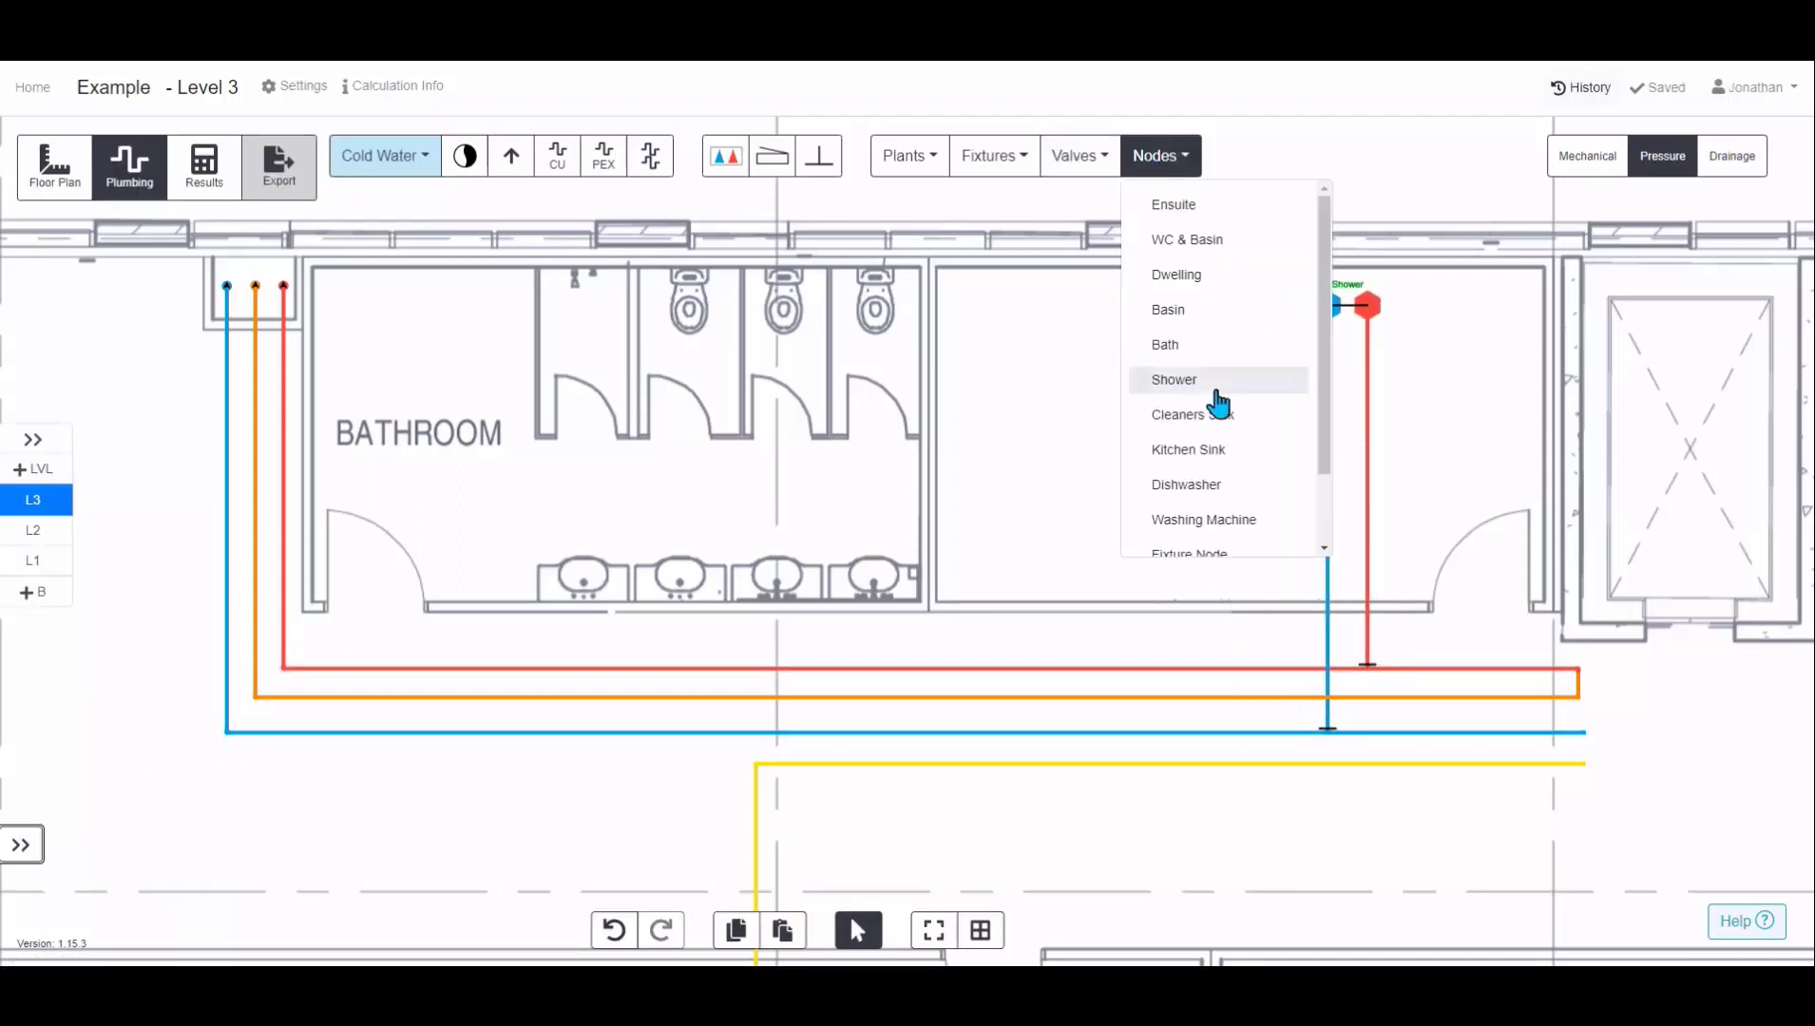
pyautogui.click(1213, 308)
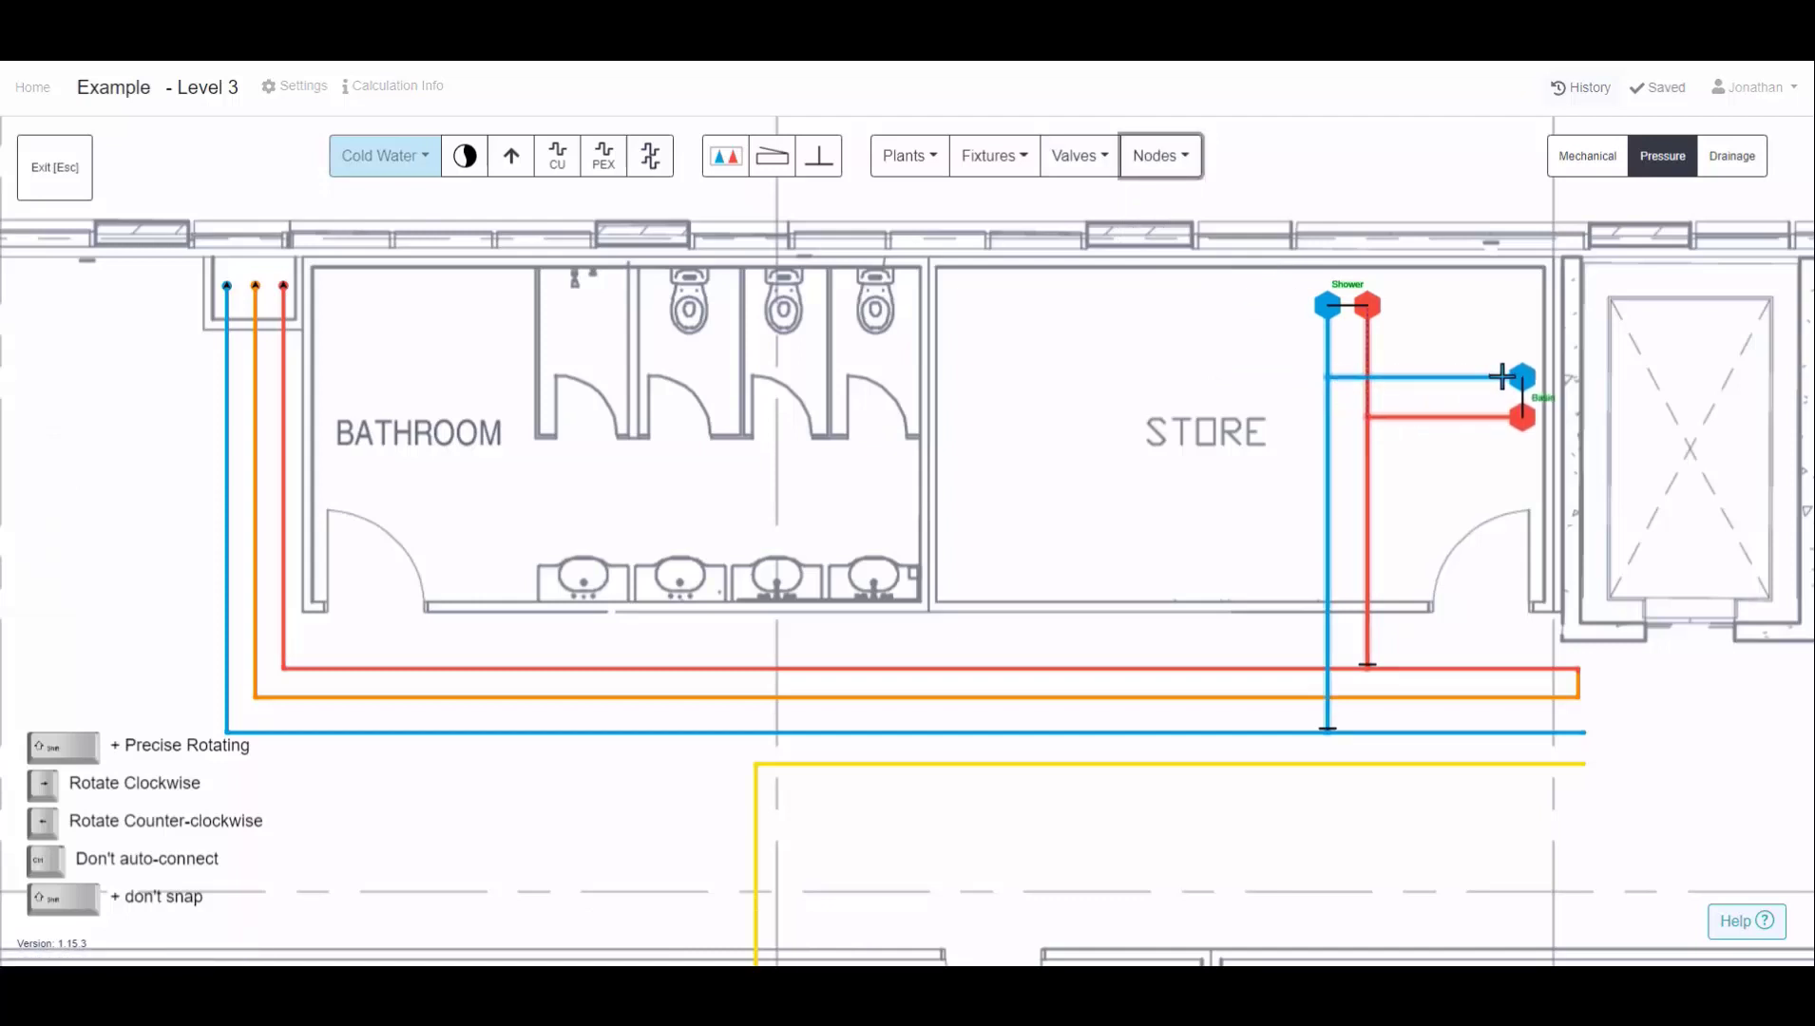
pyautogui.click(1521, 380)
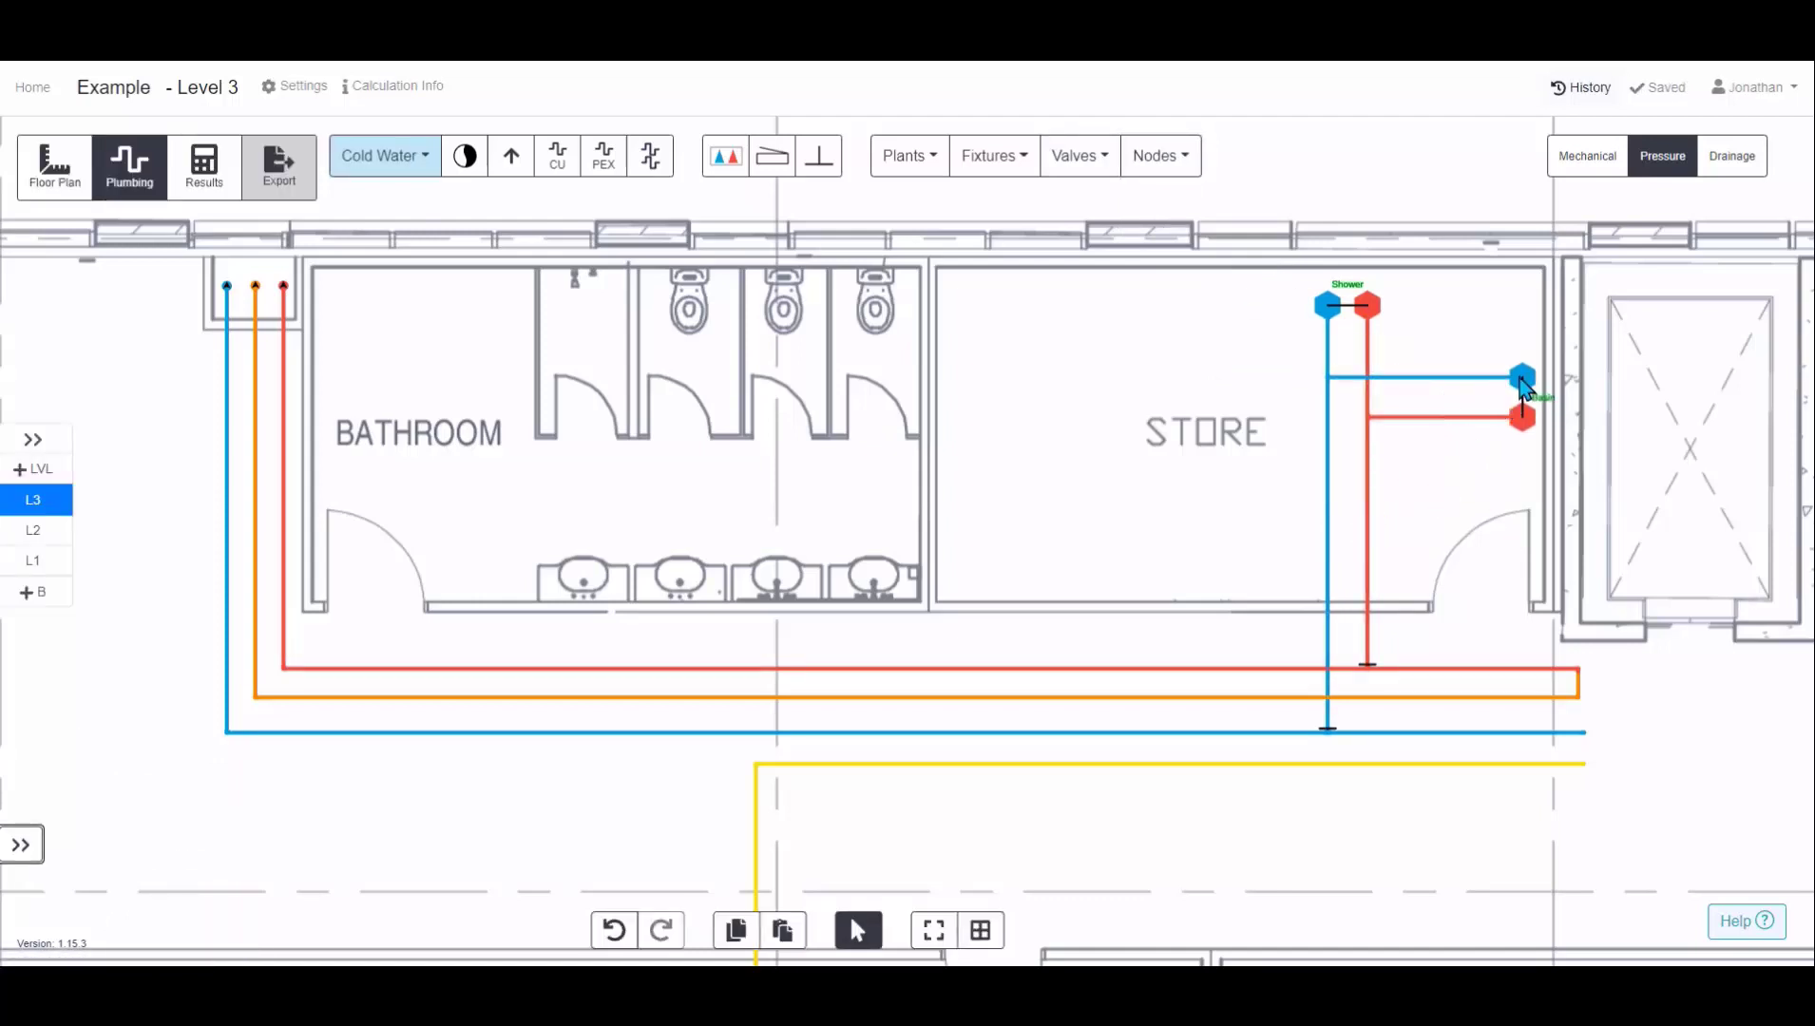
pyautogui.click(1521, 378)
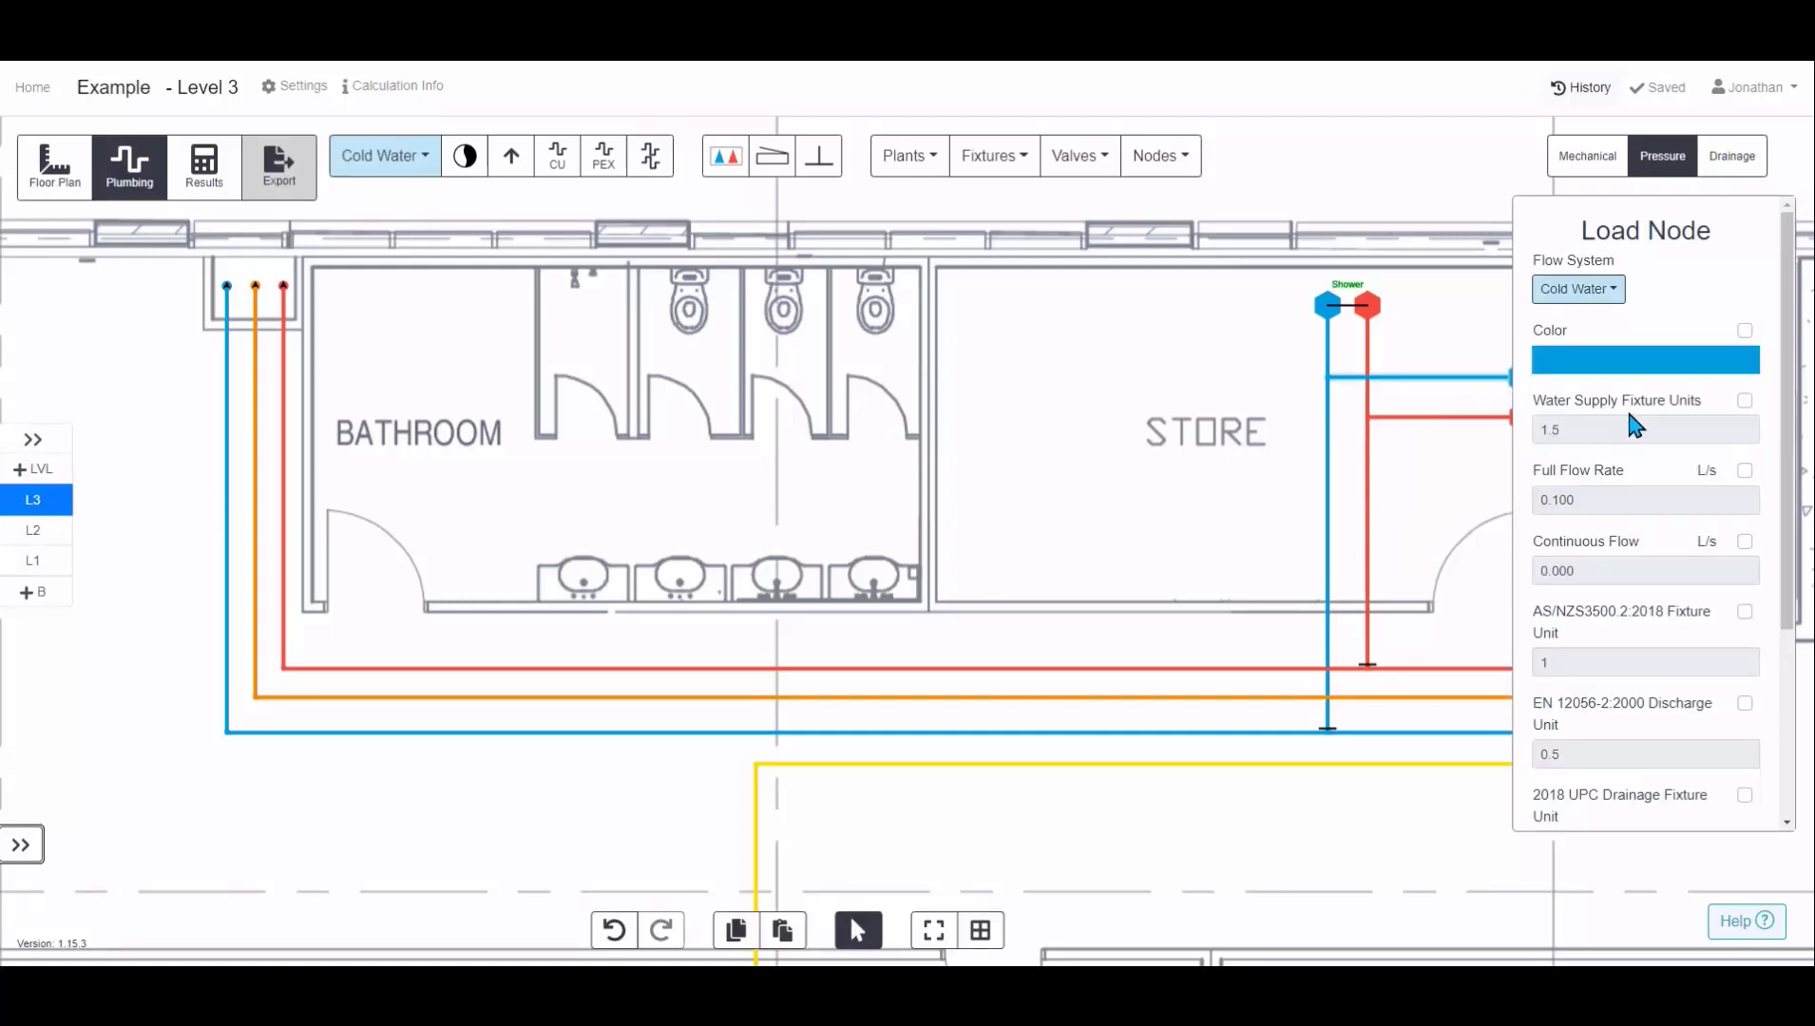
pyautogui.click(1428, 492)
# Start a new custom node named Bathroom with a minimum pressure of 20 psi and a maximum pressure of 75 psi.
pyautogui.moveTo(958, 471); pyautogui.dragTo(1190, 491)
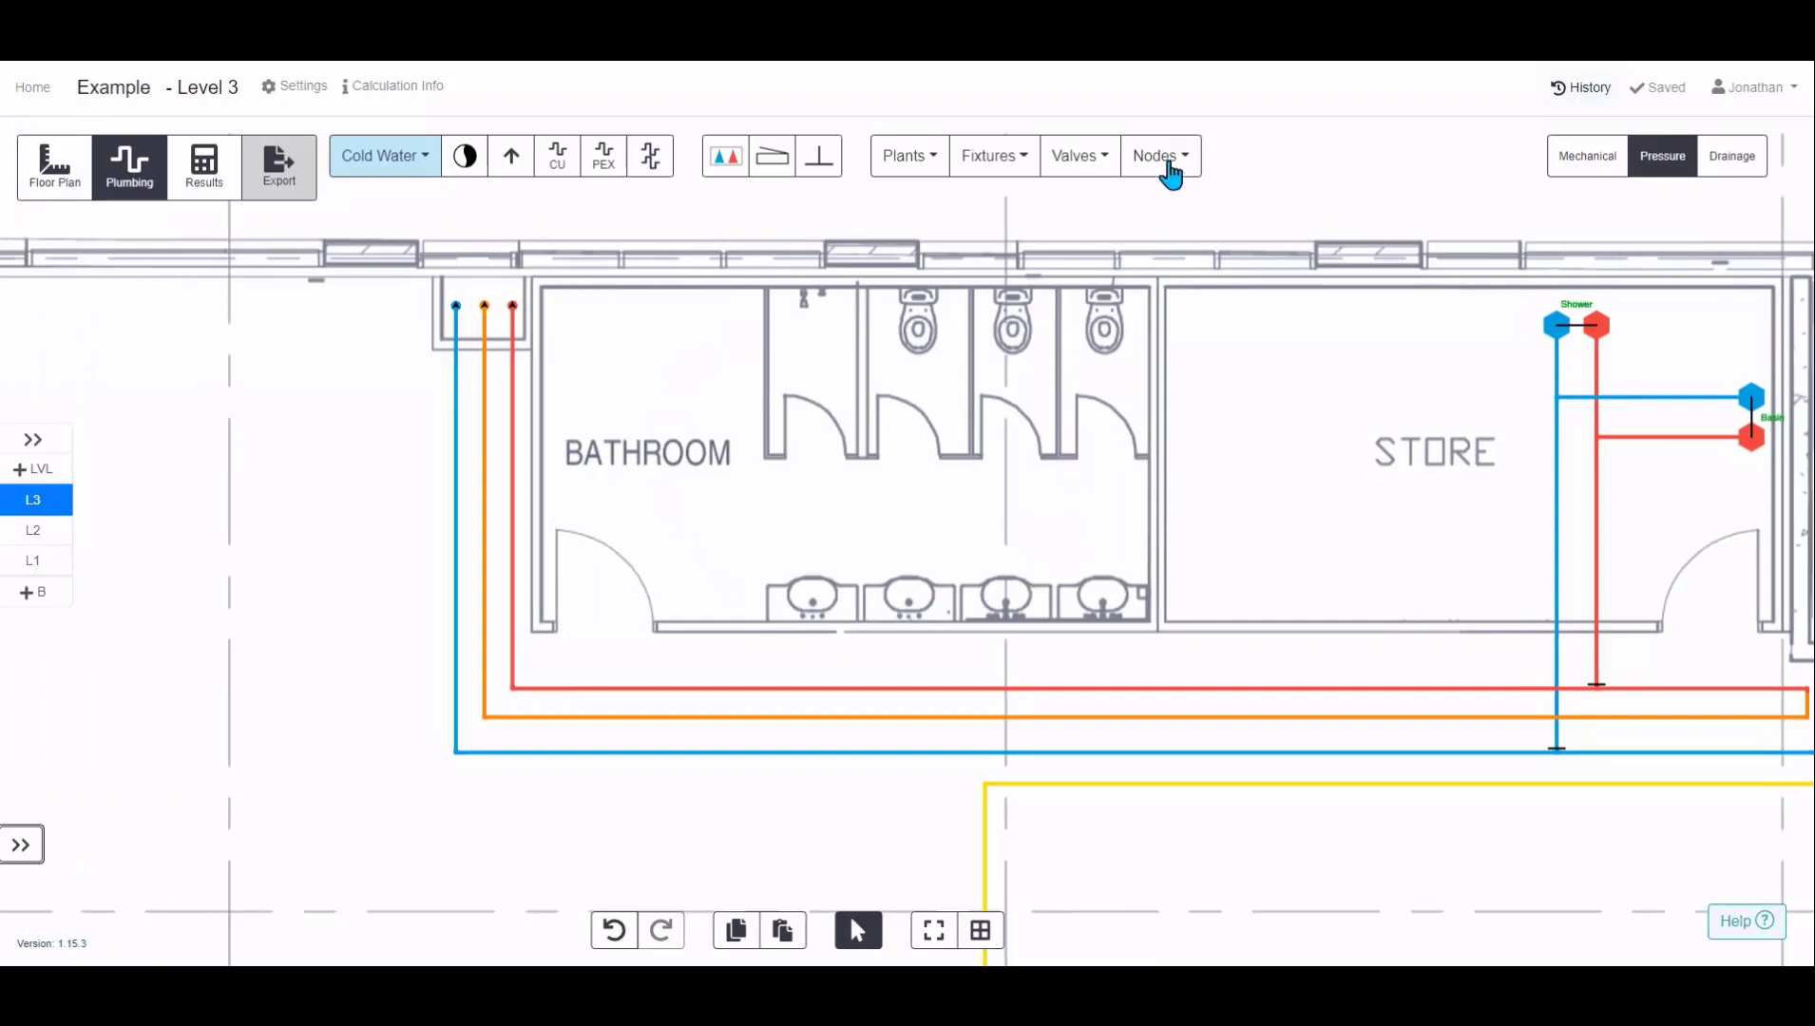
pyautogui.click(1169, 168)
pyautogui.moveTo(1323, 254); pyautogui.dragTo(1328, 384)
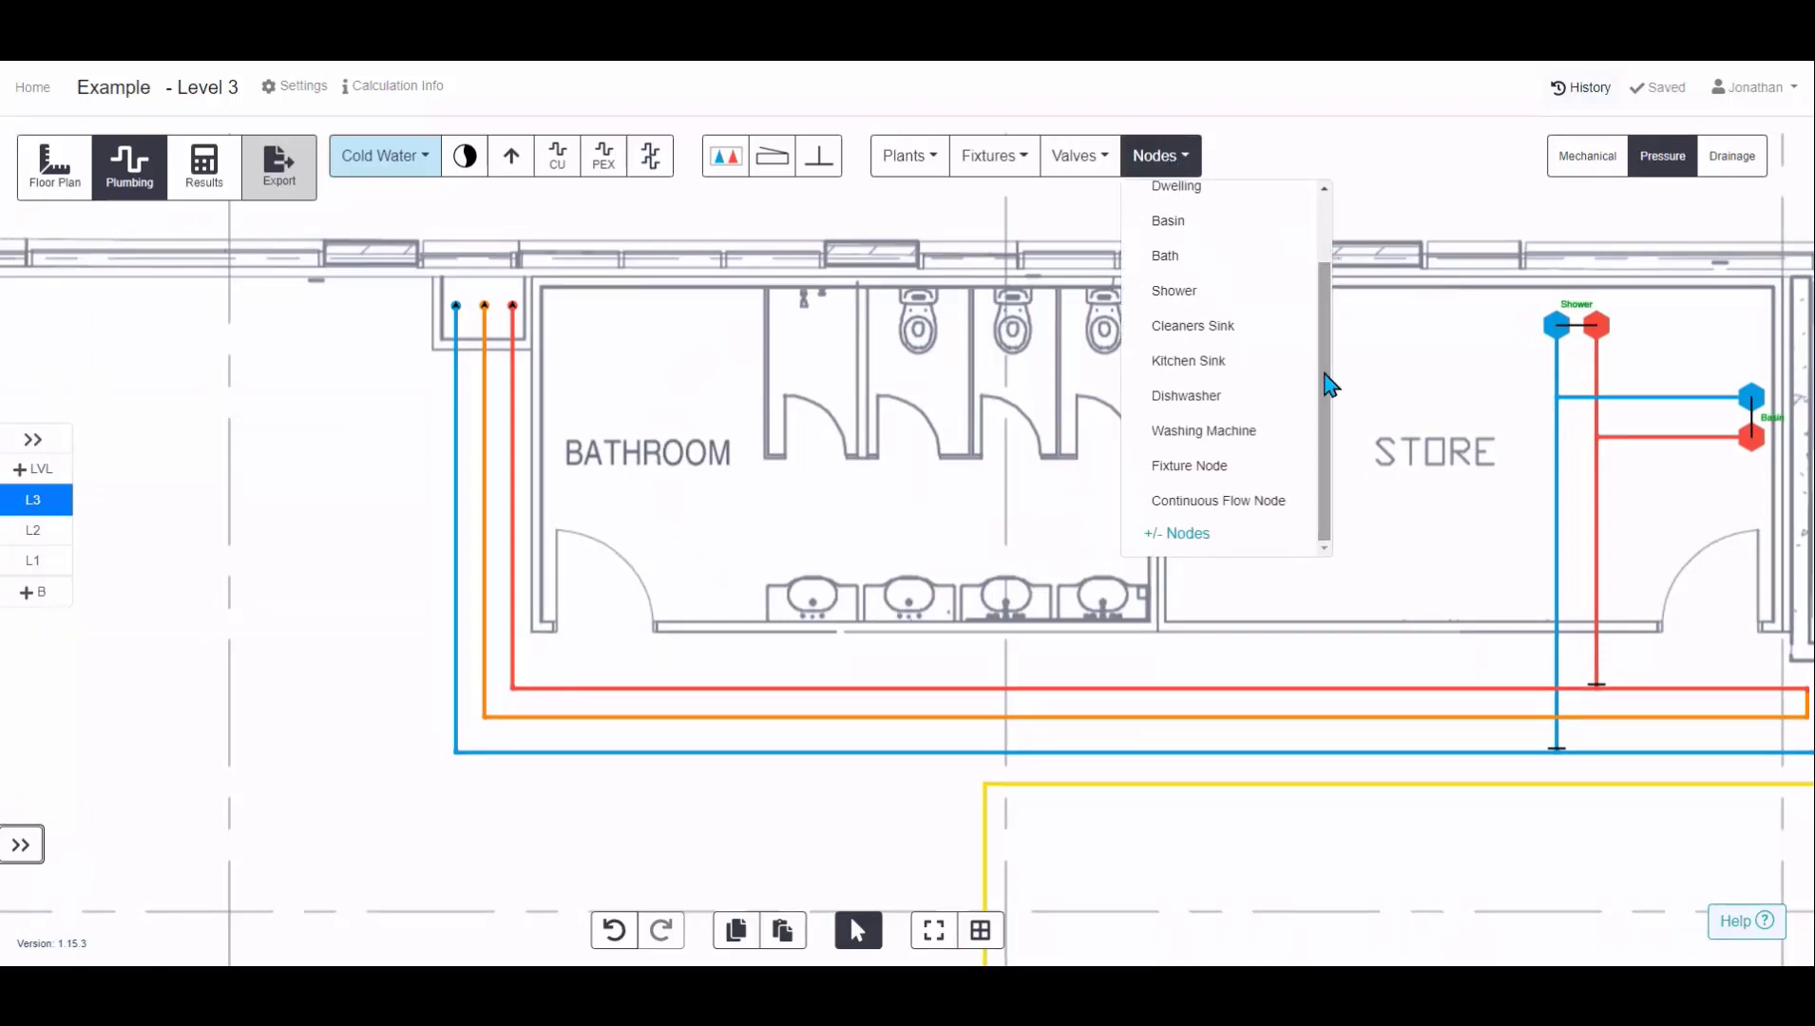
pyautogui.click(1170, 533)
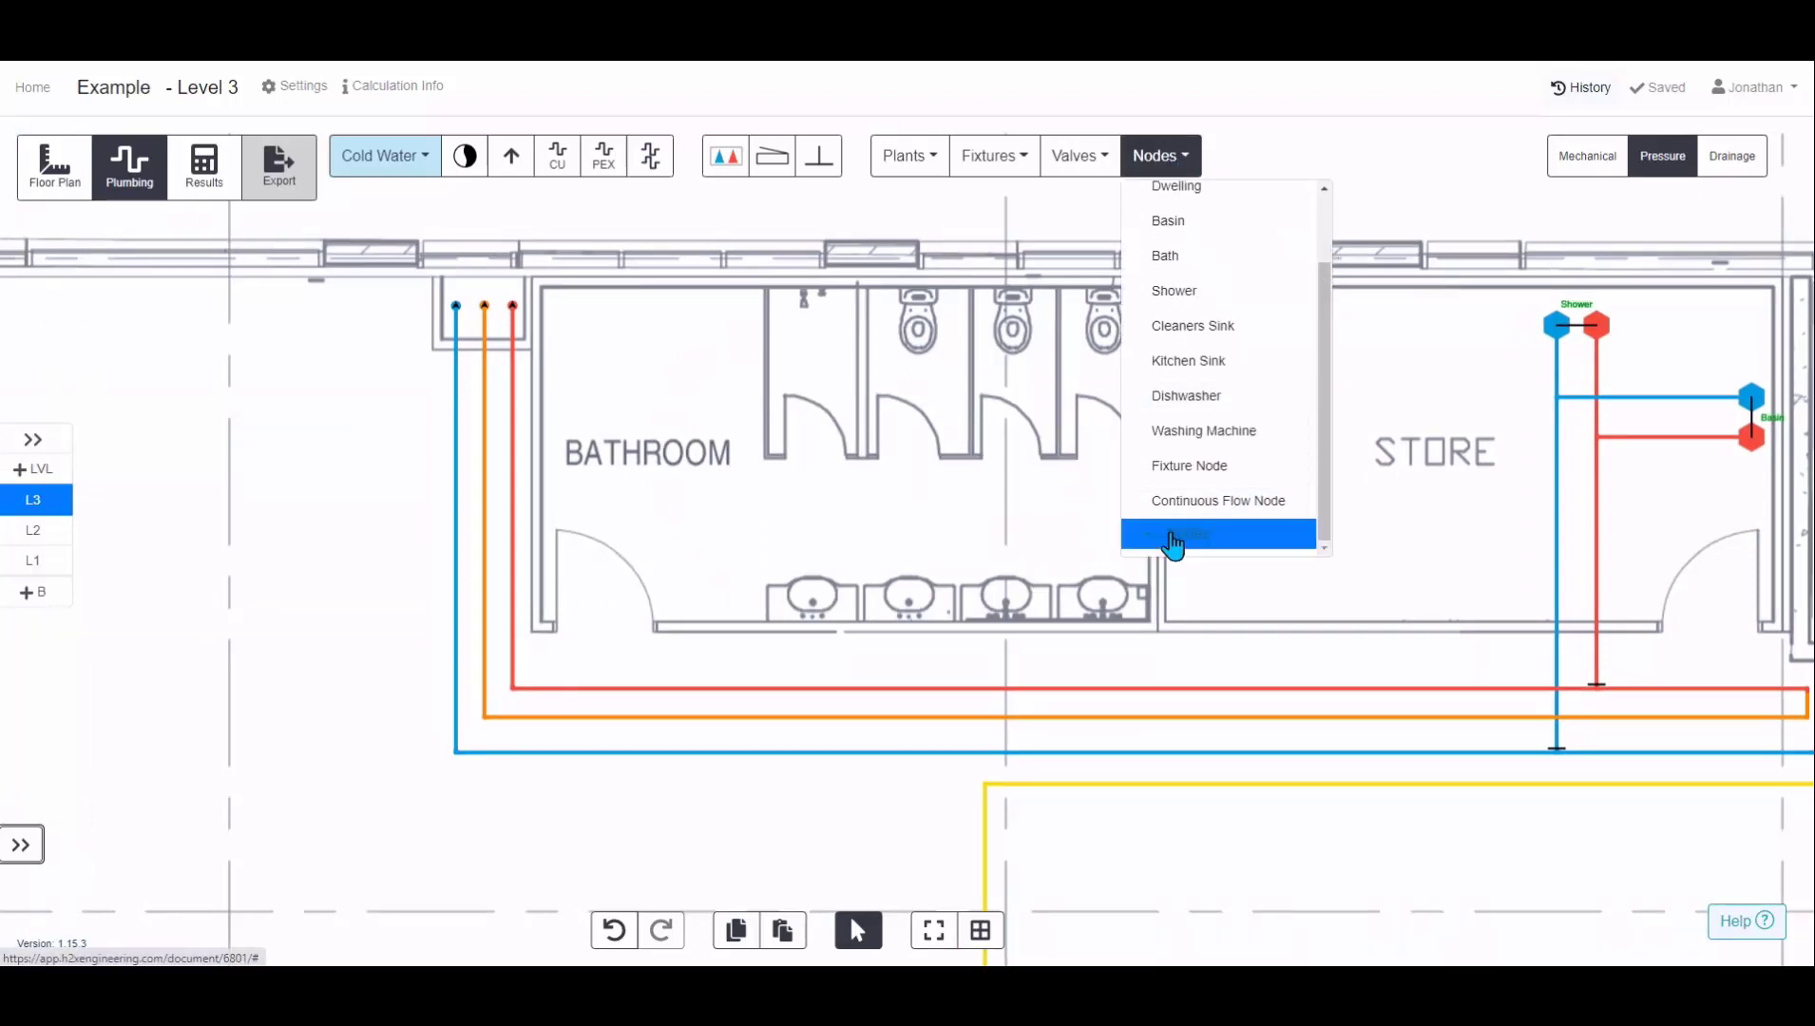
pyautogui.click(927, 760)
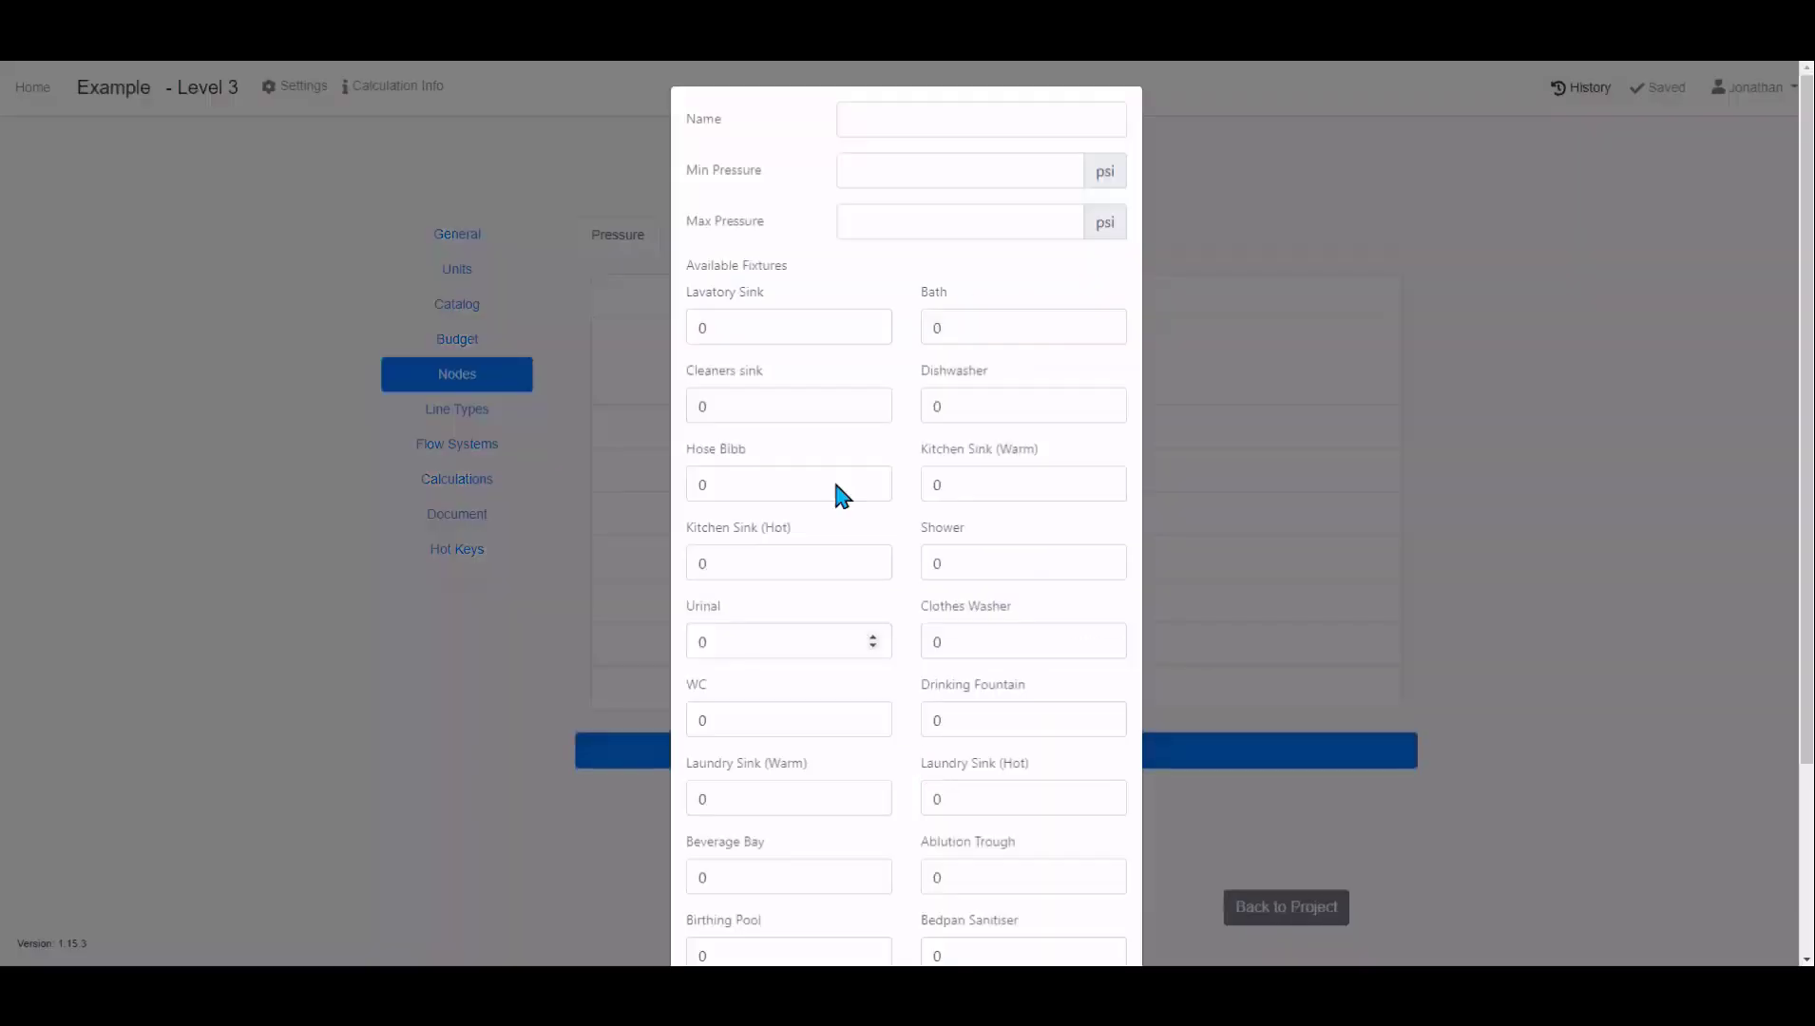
pyautogui.click(895, 121)
pyautogui.click(985, 202)
pyautogui.click(944, 171)
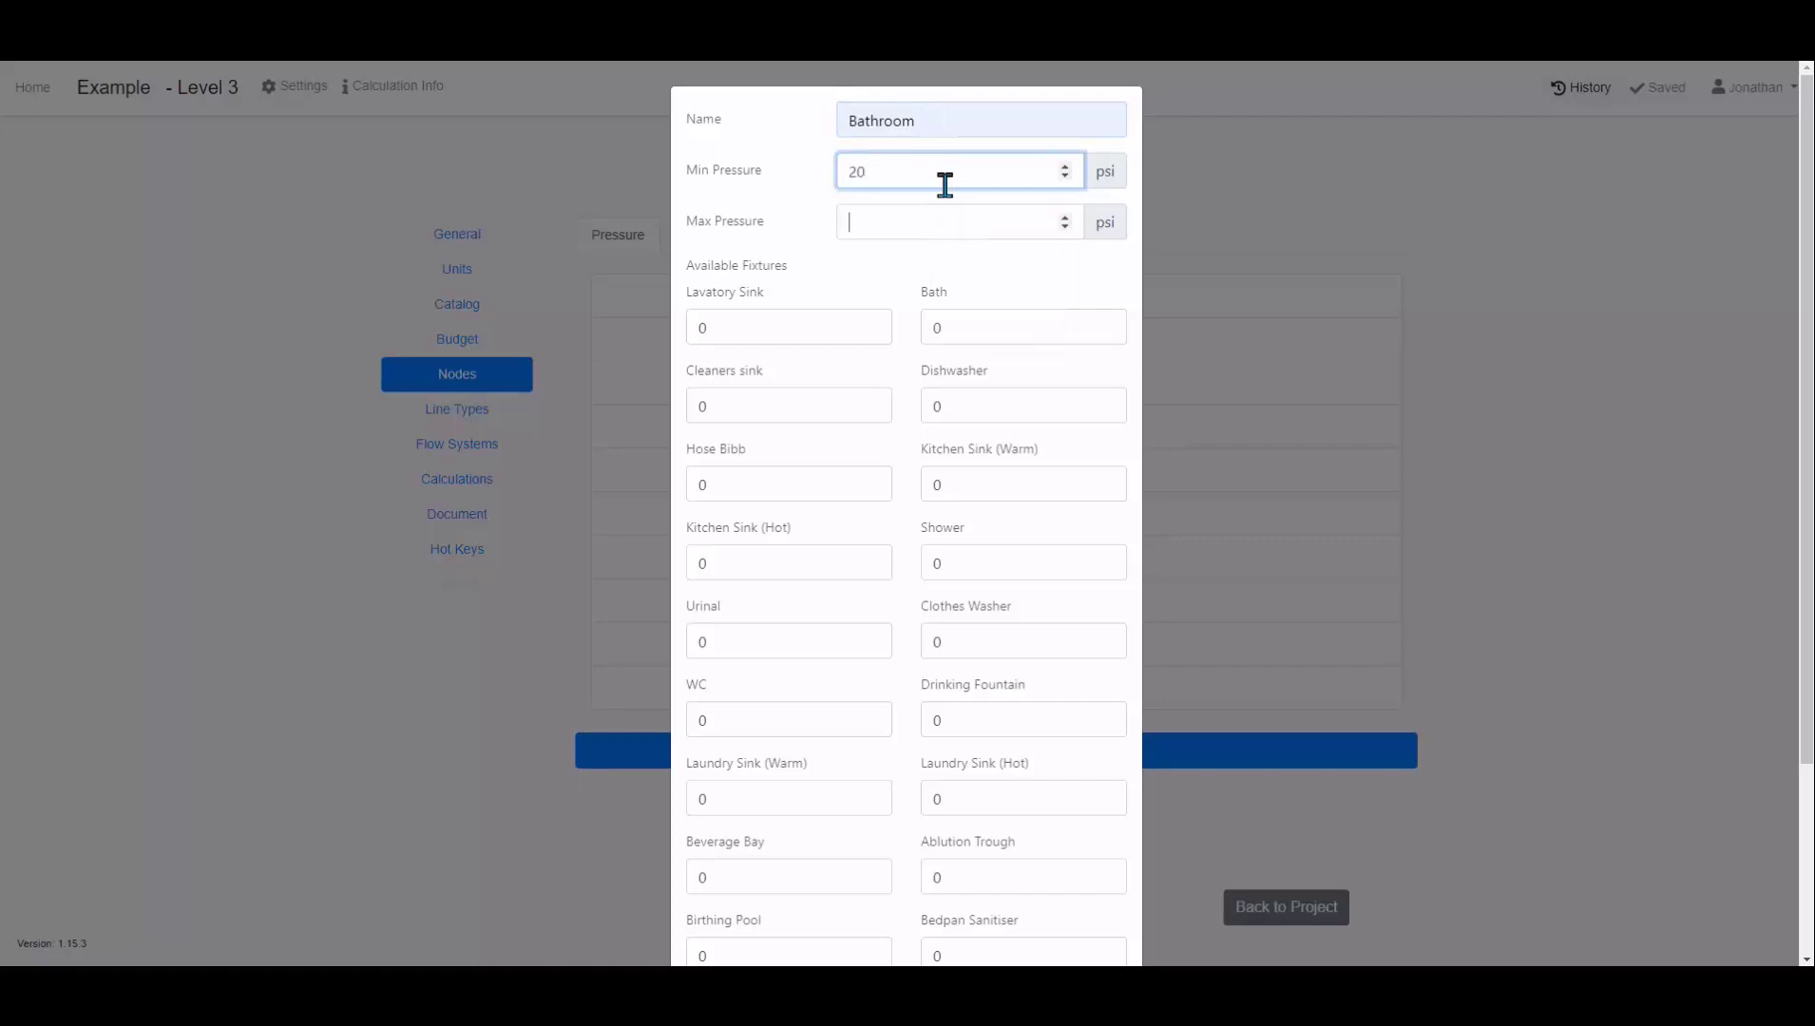
pyautogui.press('Tab')
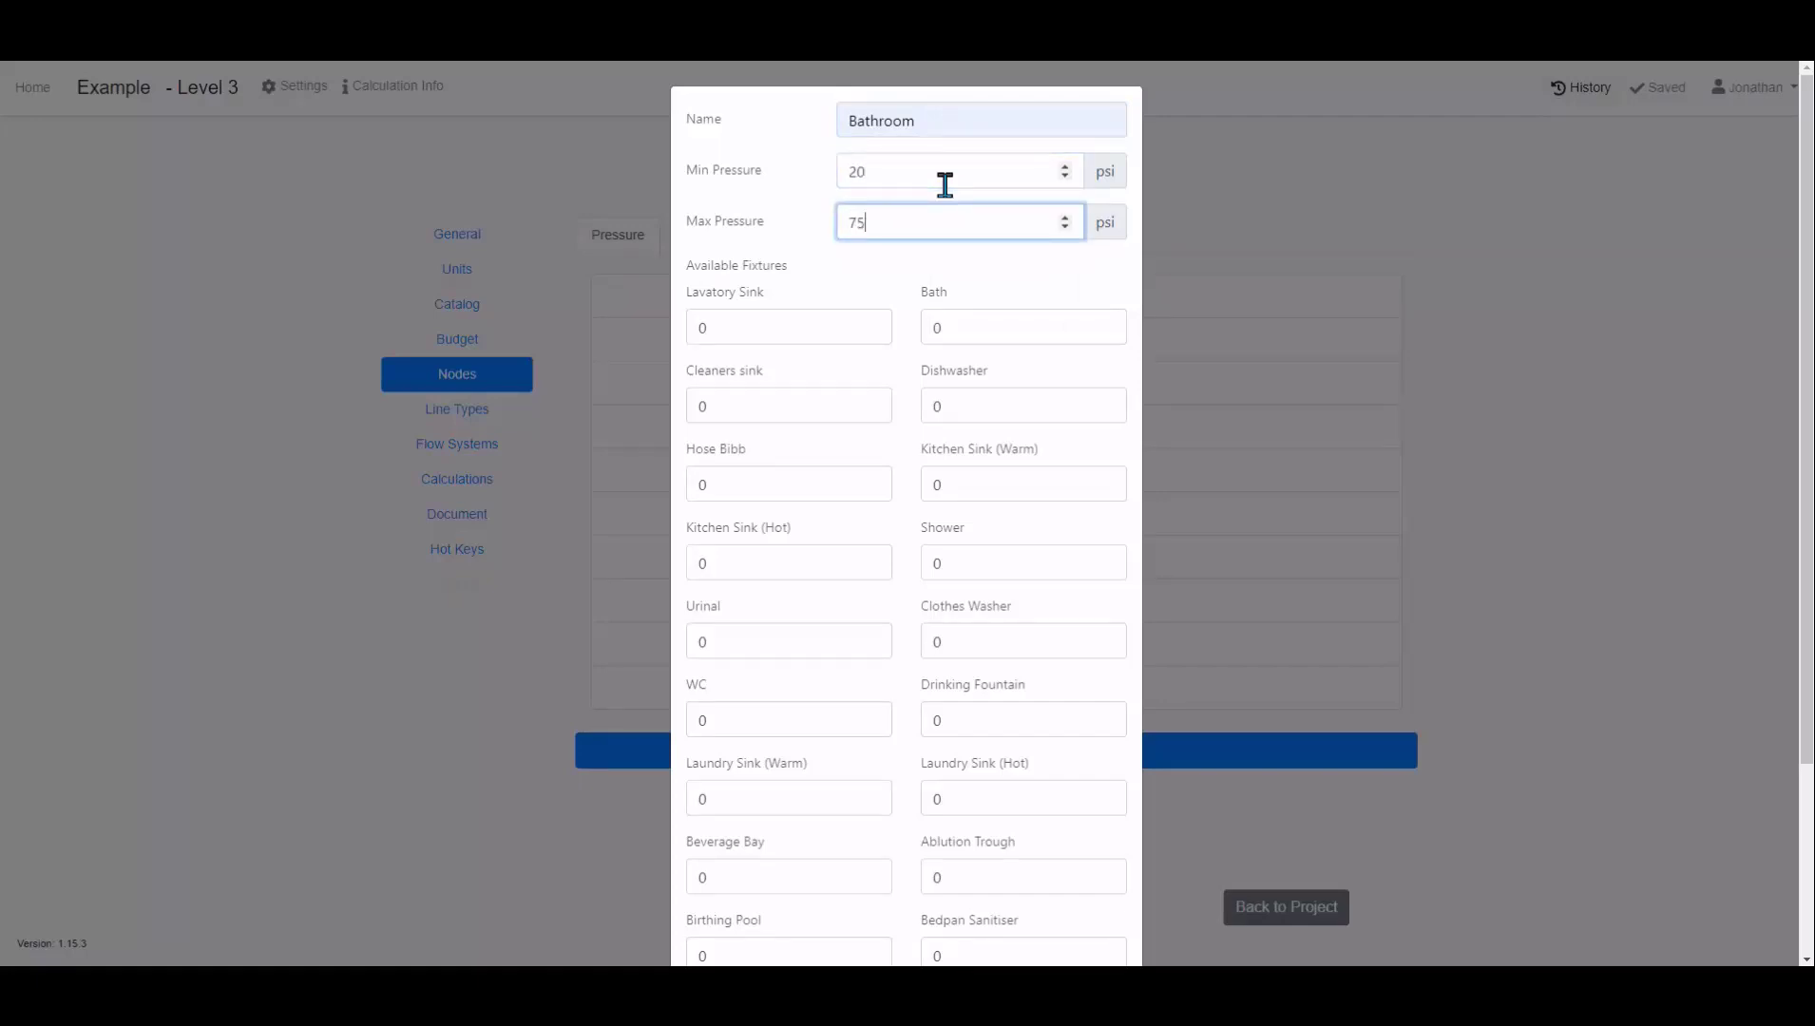
pyautogui.click(891, 277)
# Give the Bathroom node 4 lavatory sinks, 3 WCs and 1 shower, create it and return to the project.
pyautogui.click(711, 320)
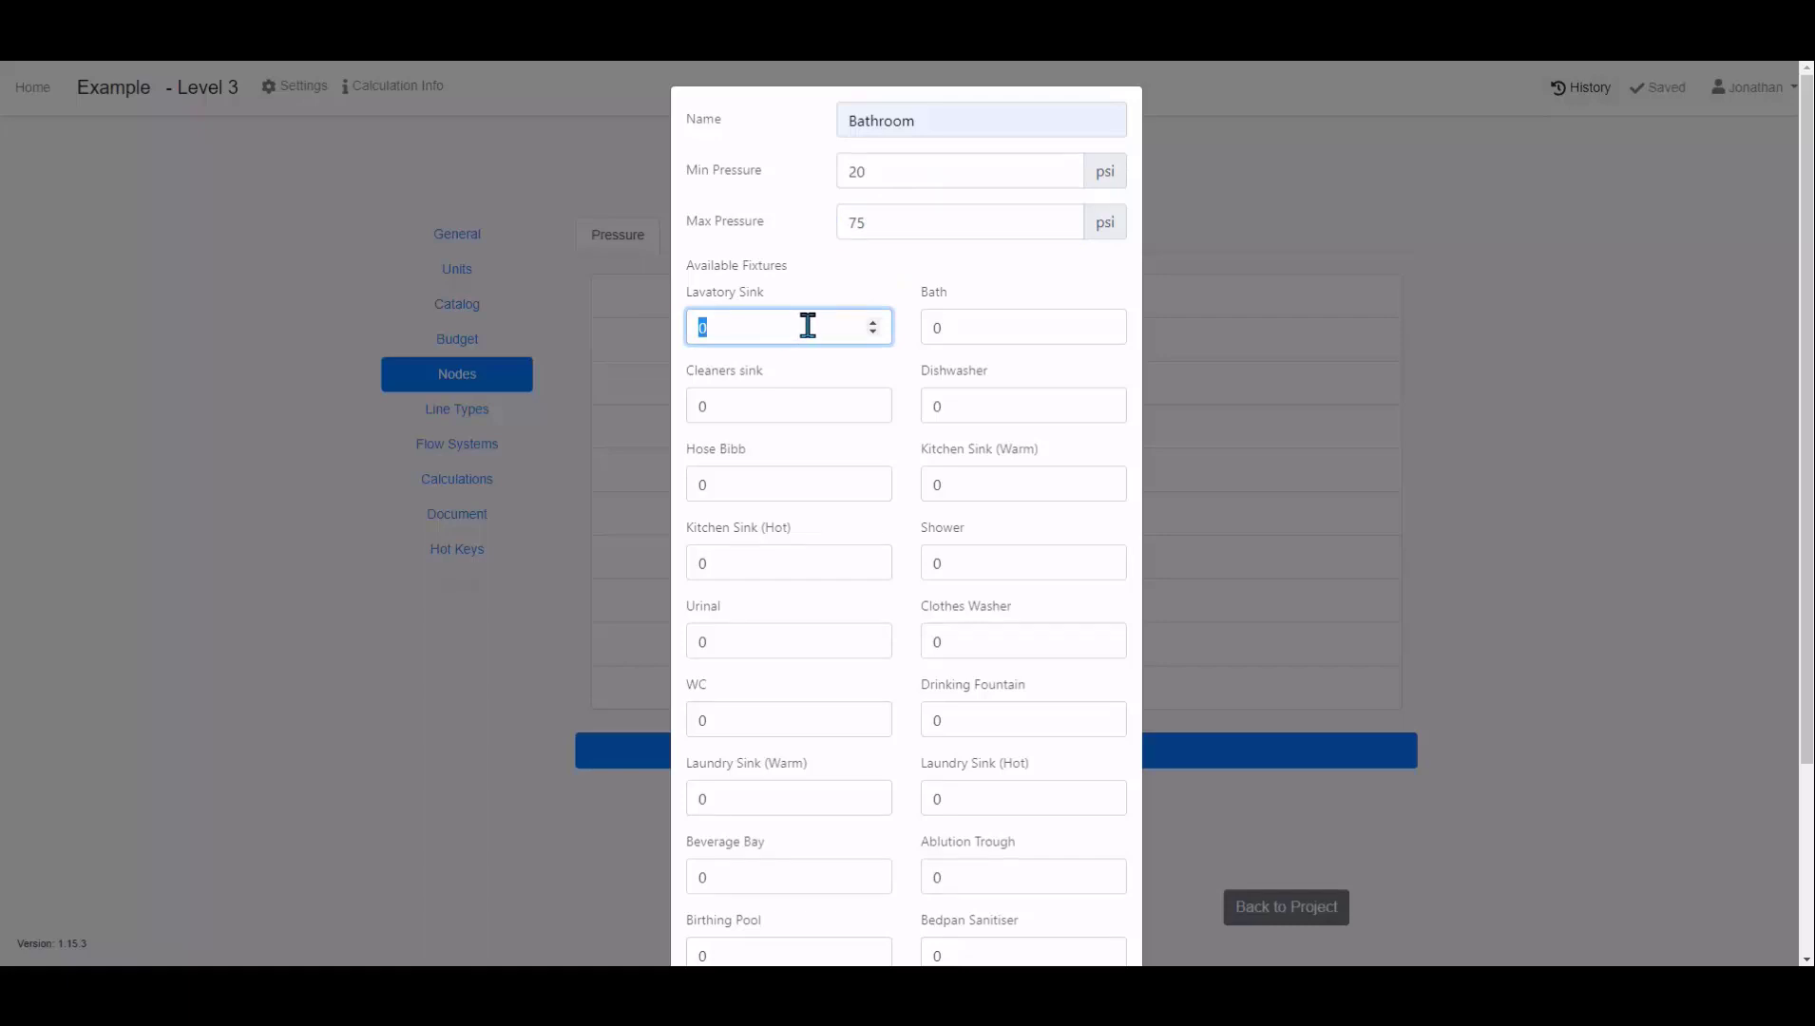
pyautogui.write('4')
pyautogui.press('Tab')
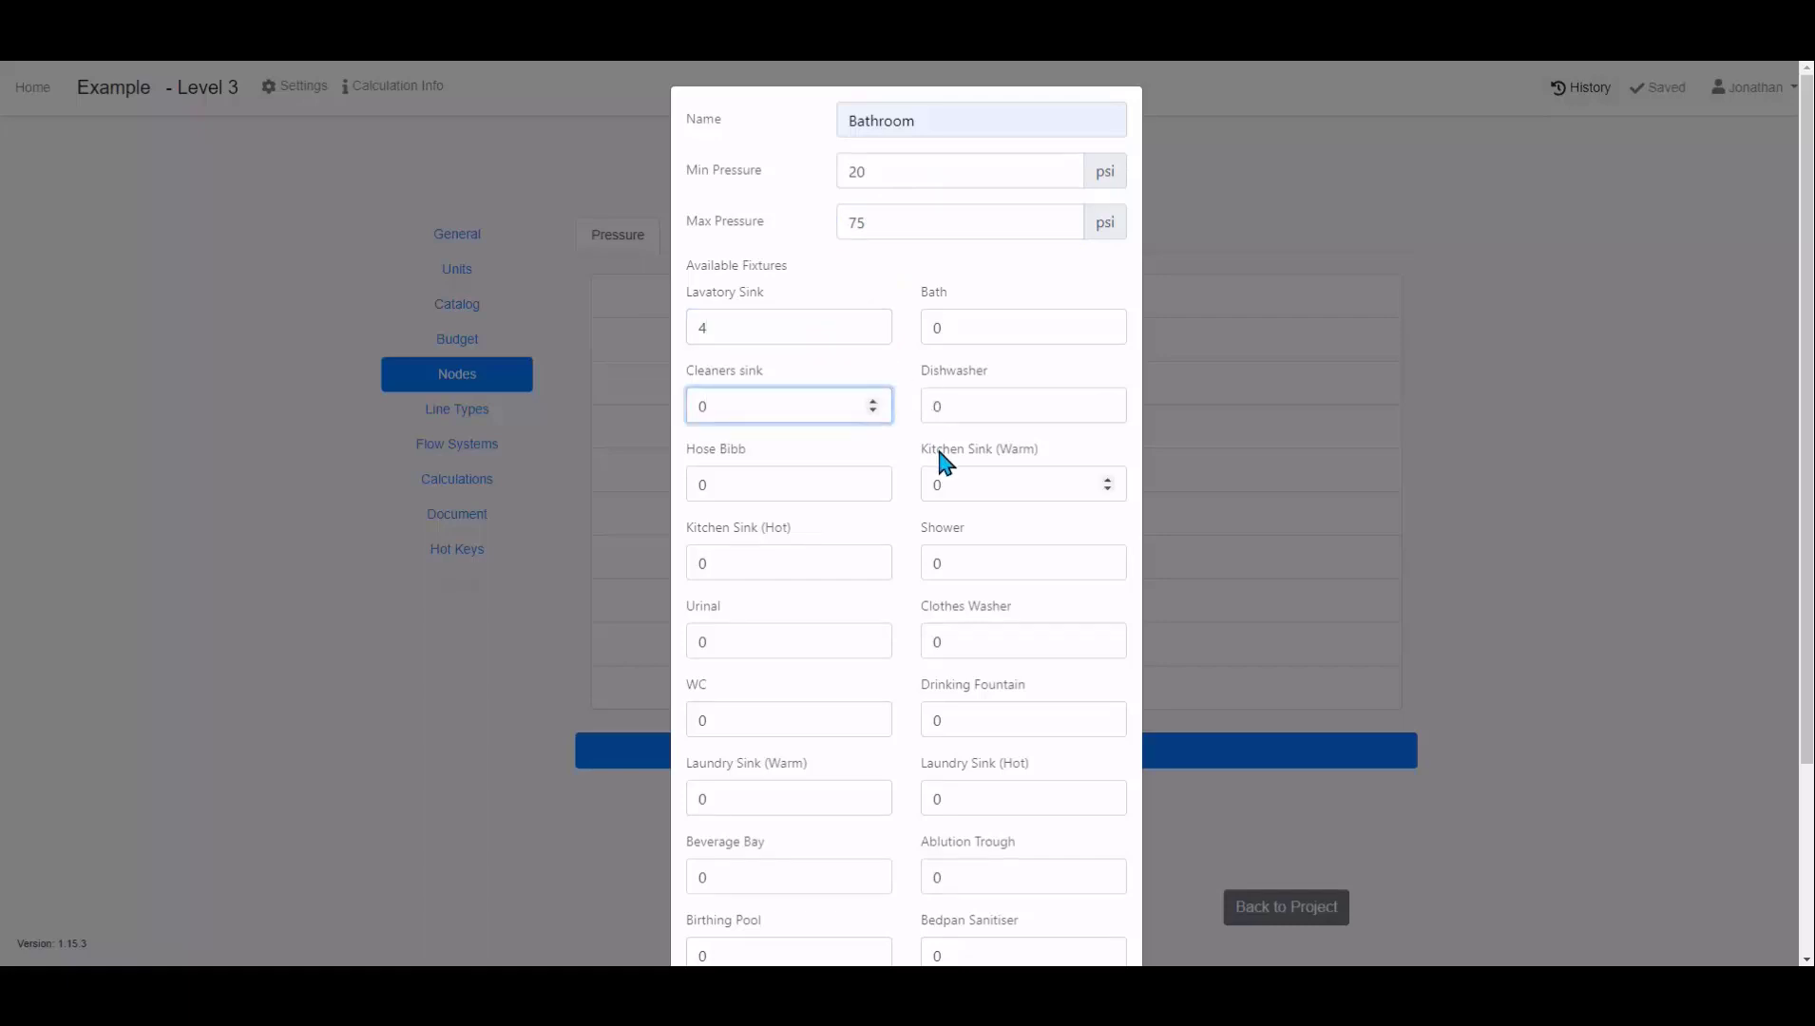
pyautogui.doubleClick(705, 719)
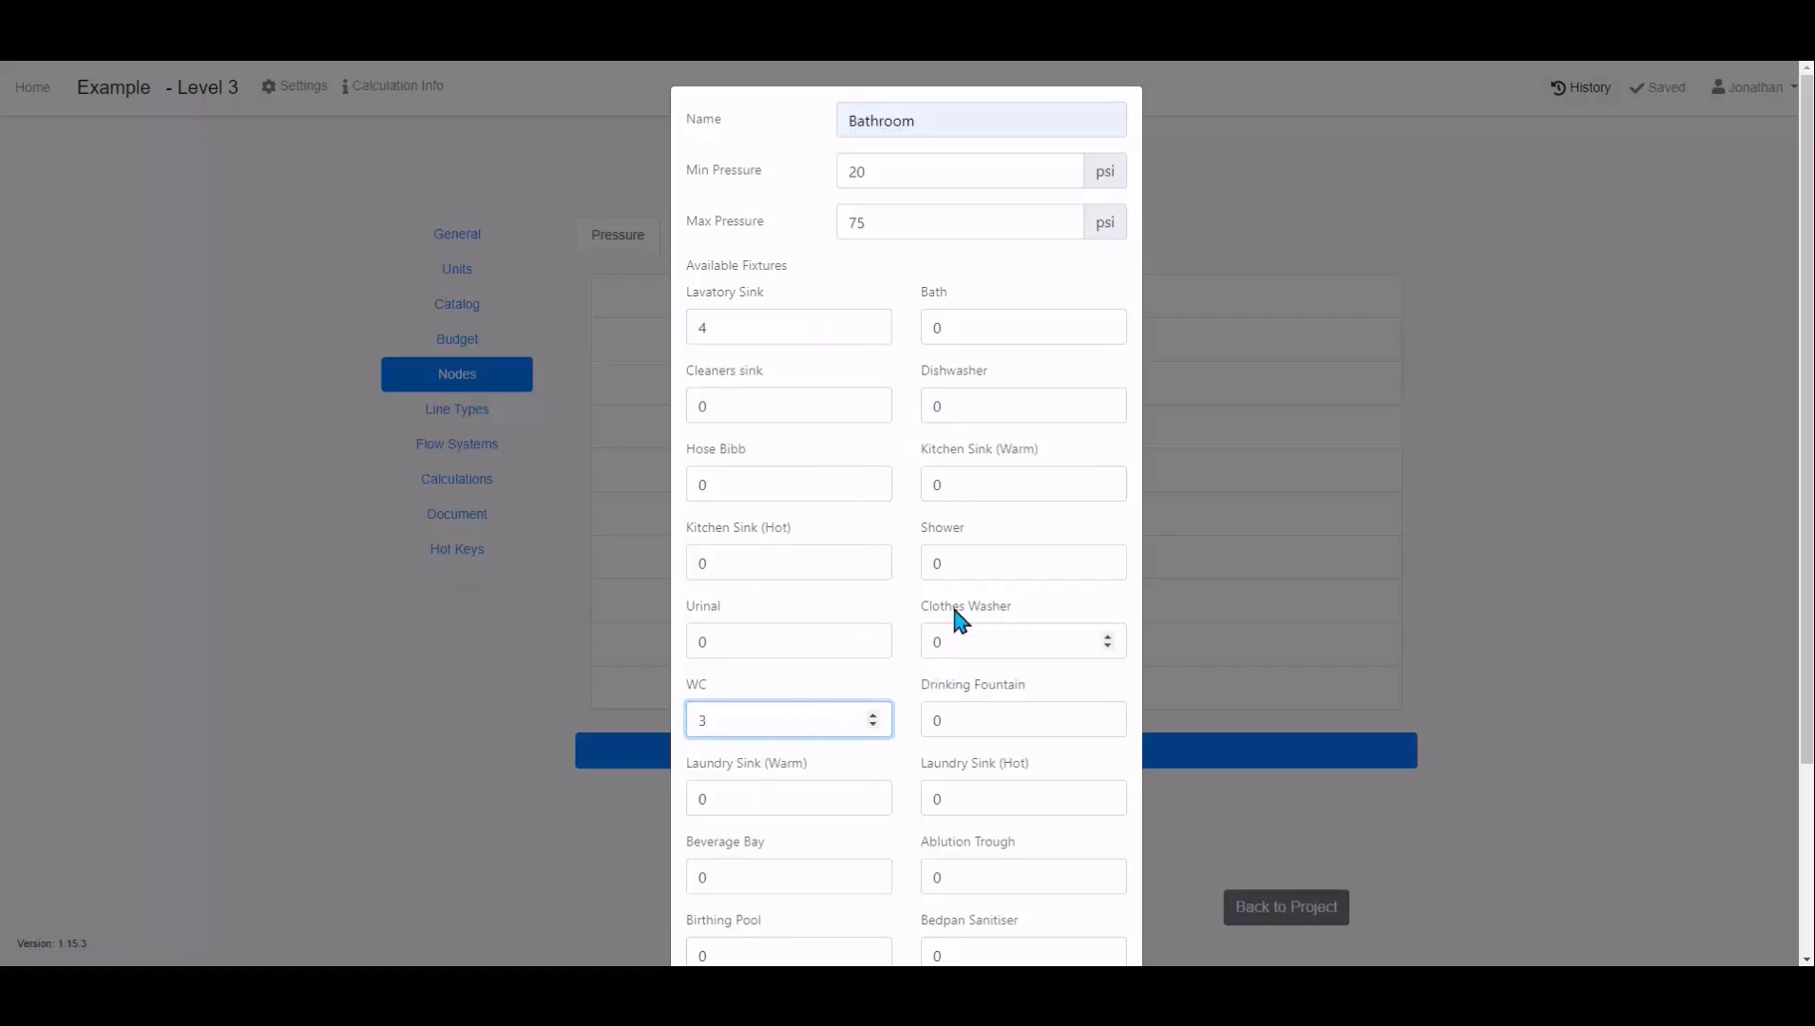
pyautogui.doubleClick(1053, 562)
pyautogui.write('1')
pyautogui.scroll(-3, 1093, 522)
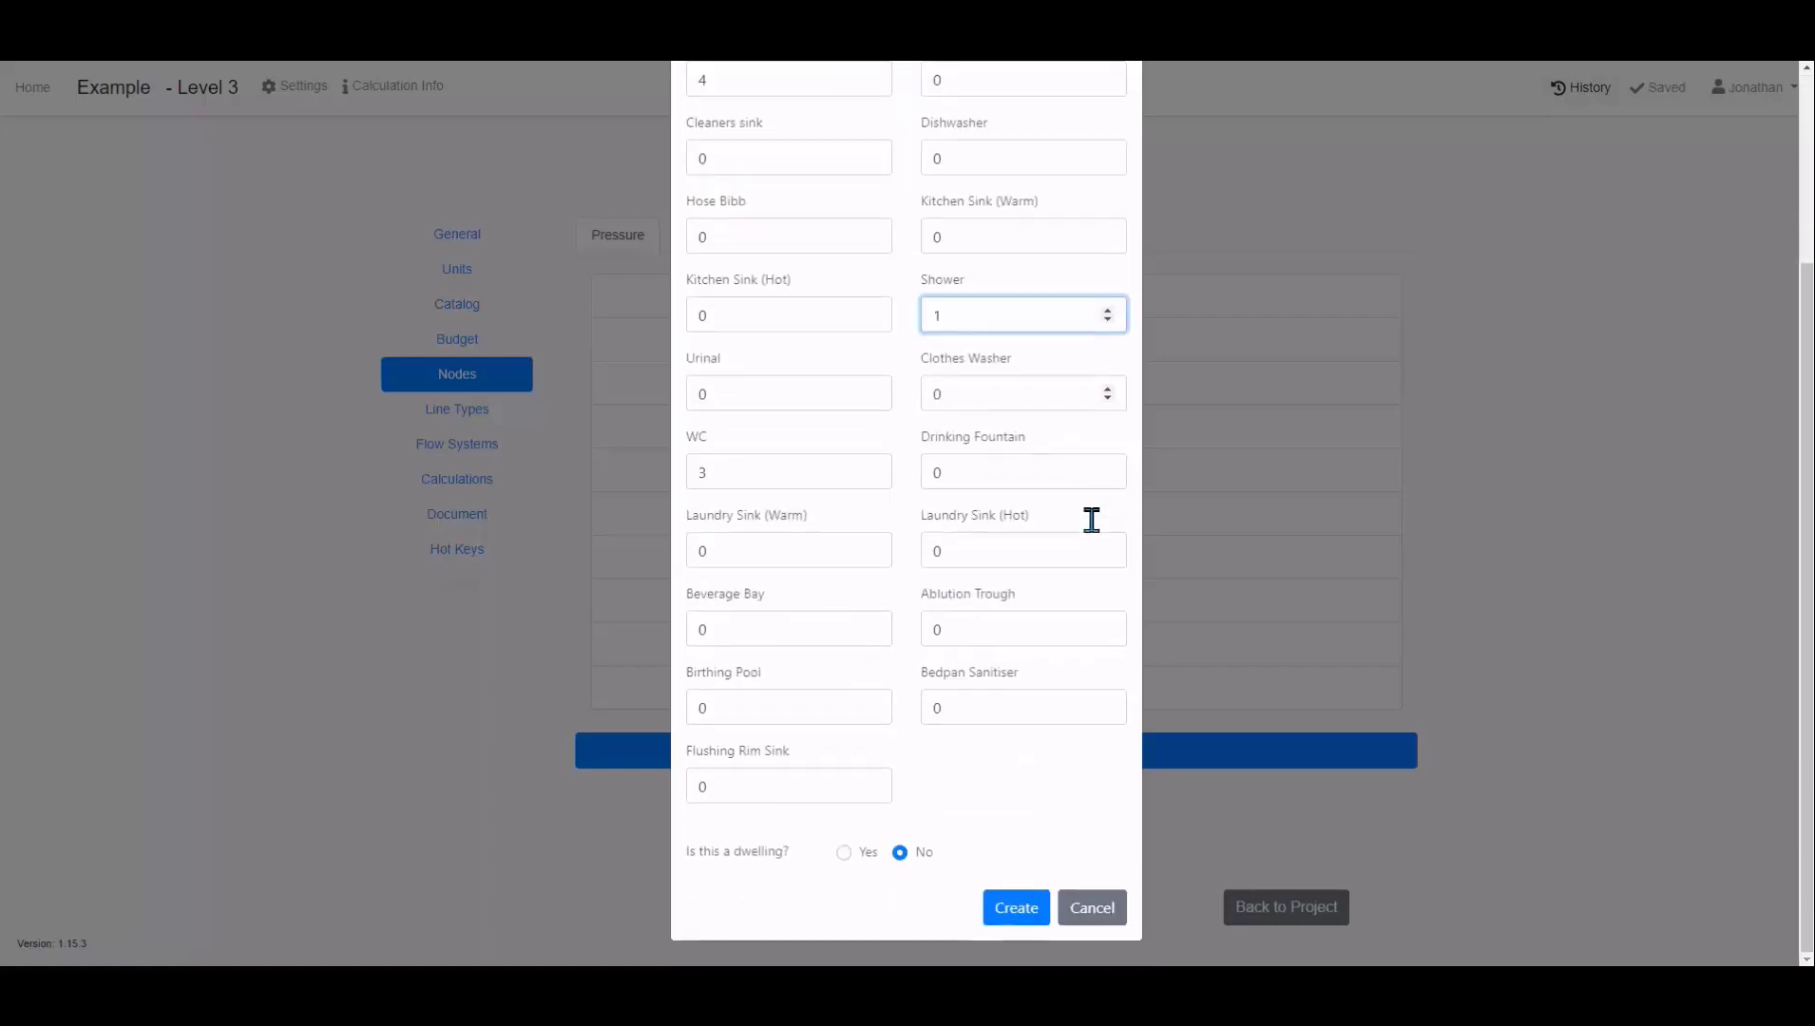
pyautogui.click(1002, 908)
pyautogui.click(1285, 908)
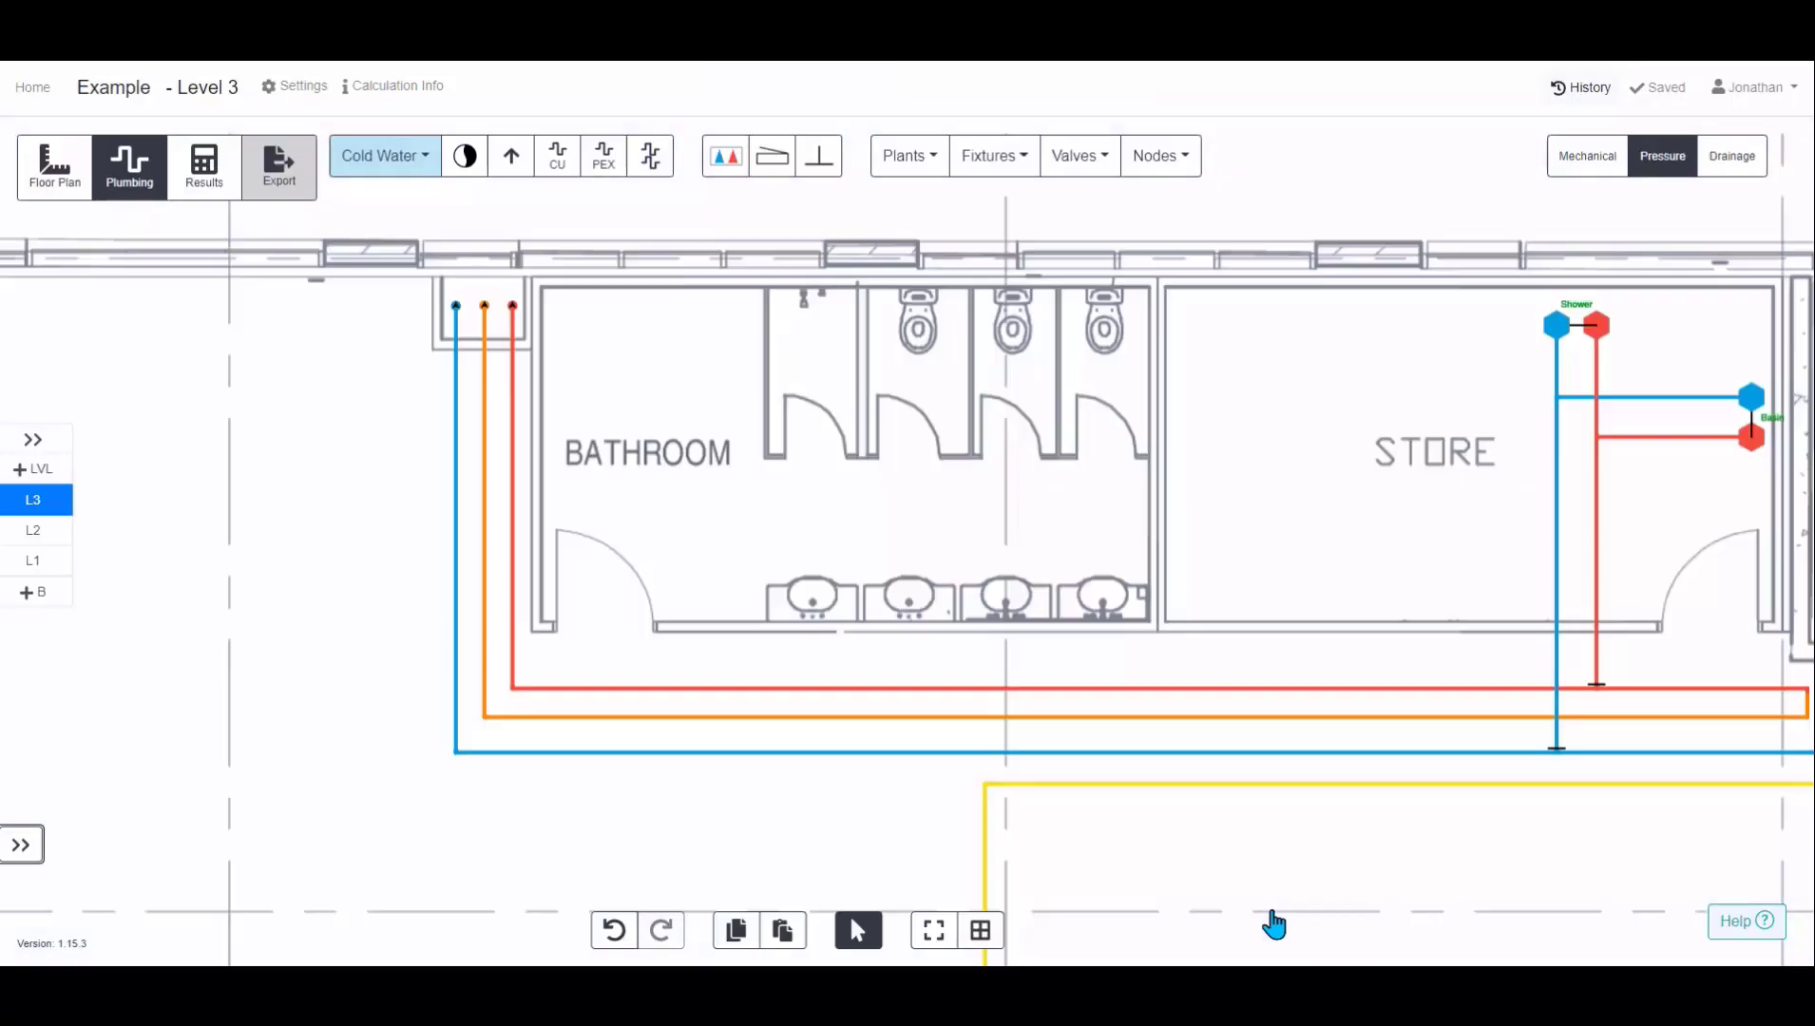
# Place an auto-connected Bathroom node by the bathroom's toilet cubicles and inspect the properties of its cold and hot water nodes.
pyautogui.click(1161, 155)
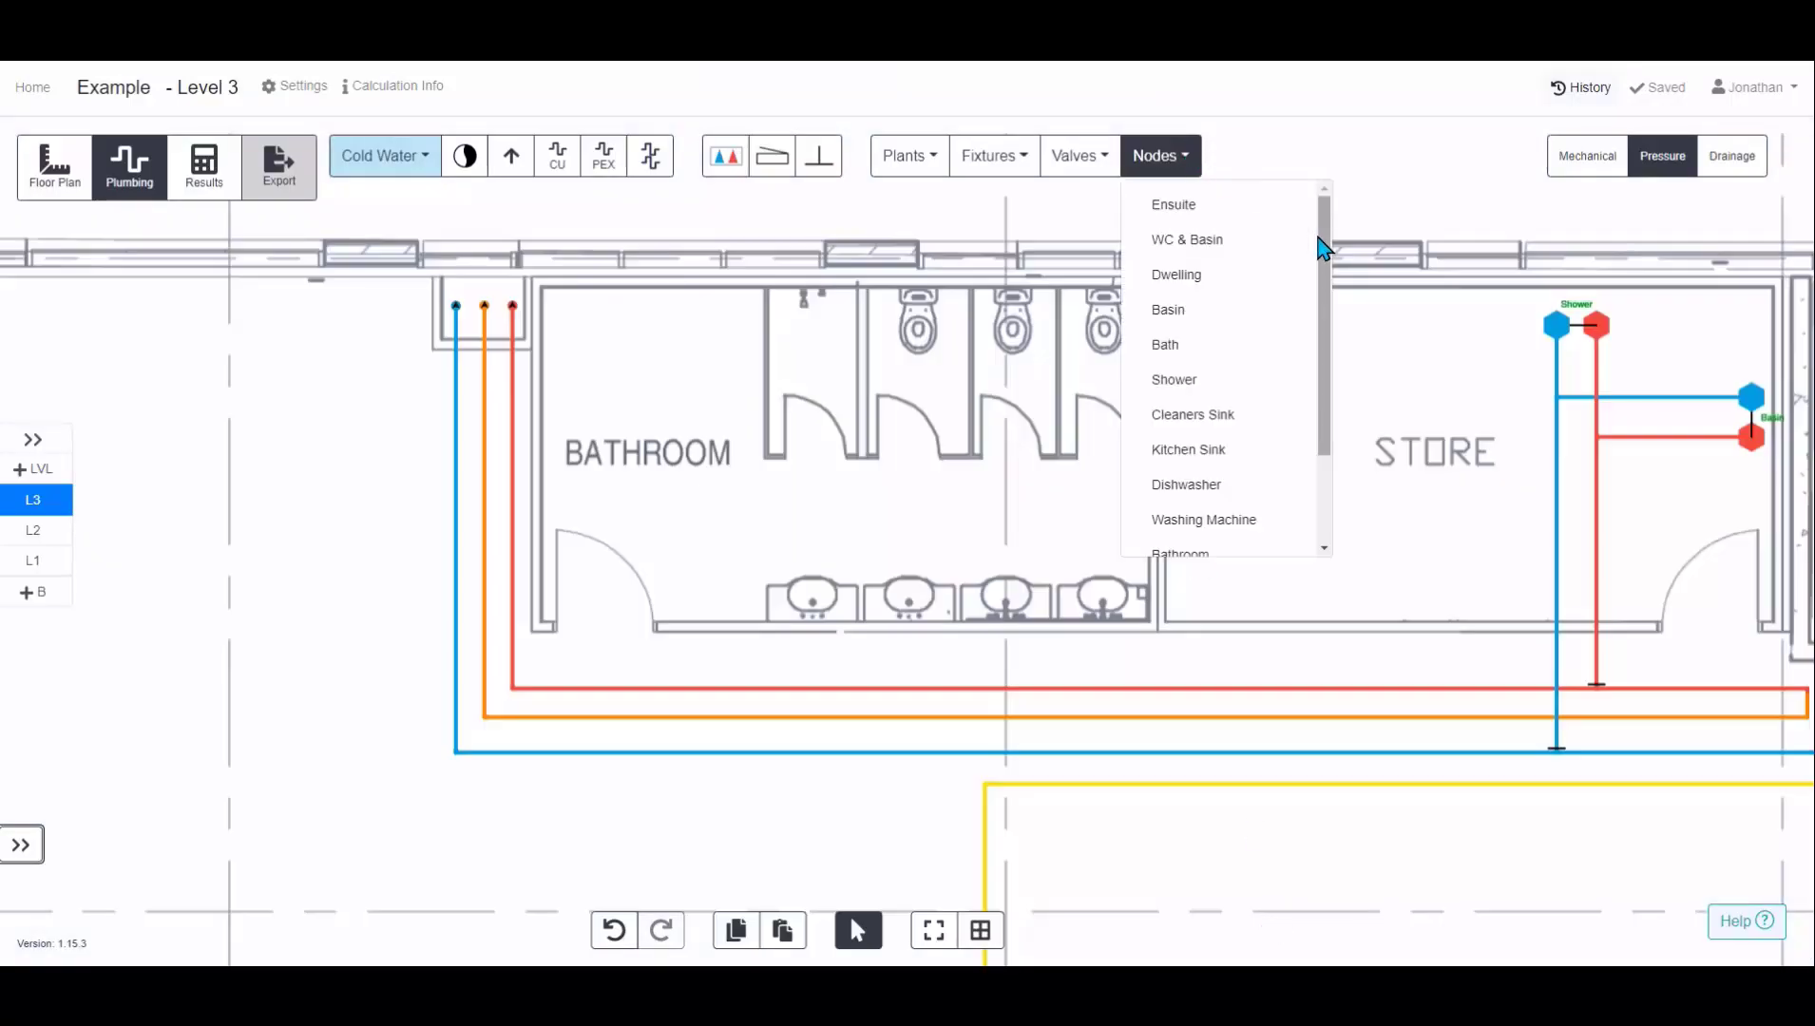
pyautogui.scroll(-2, 1324, 388)
pyautogui.click(1215, 432)
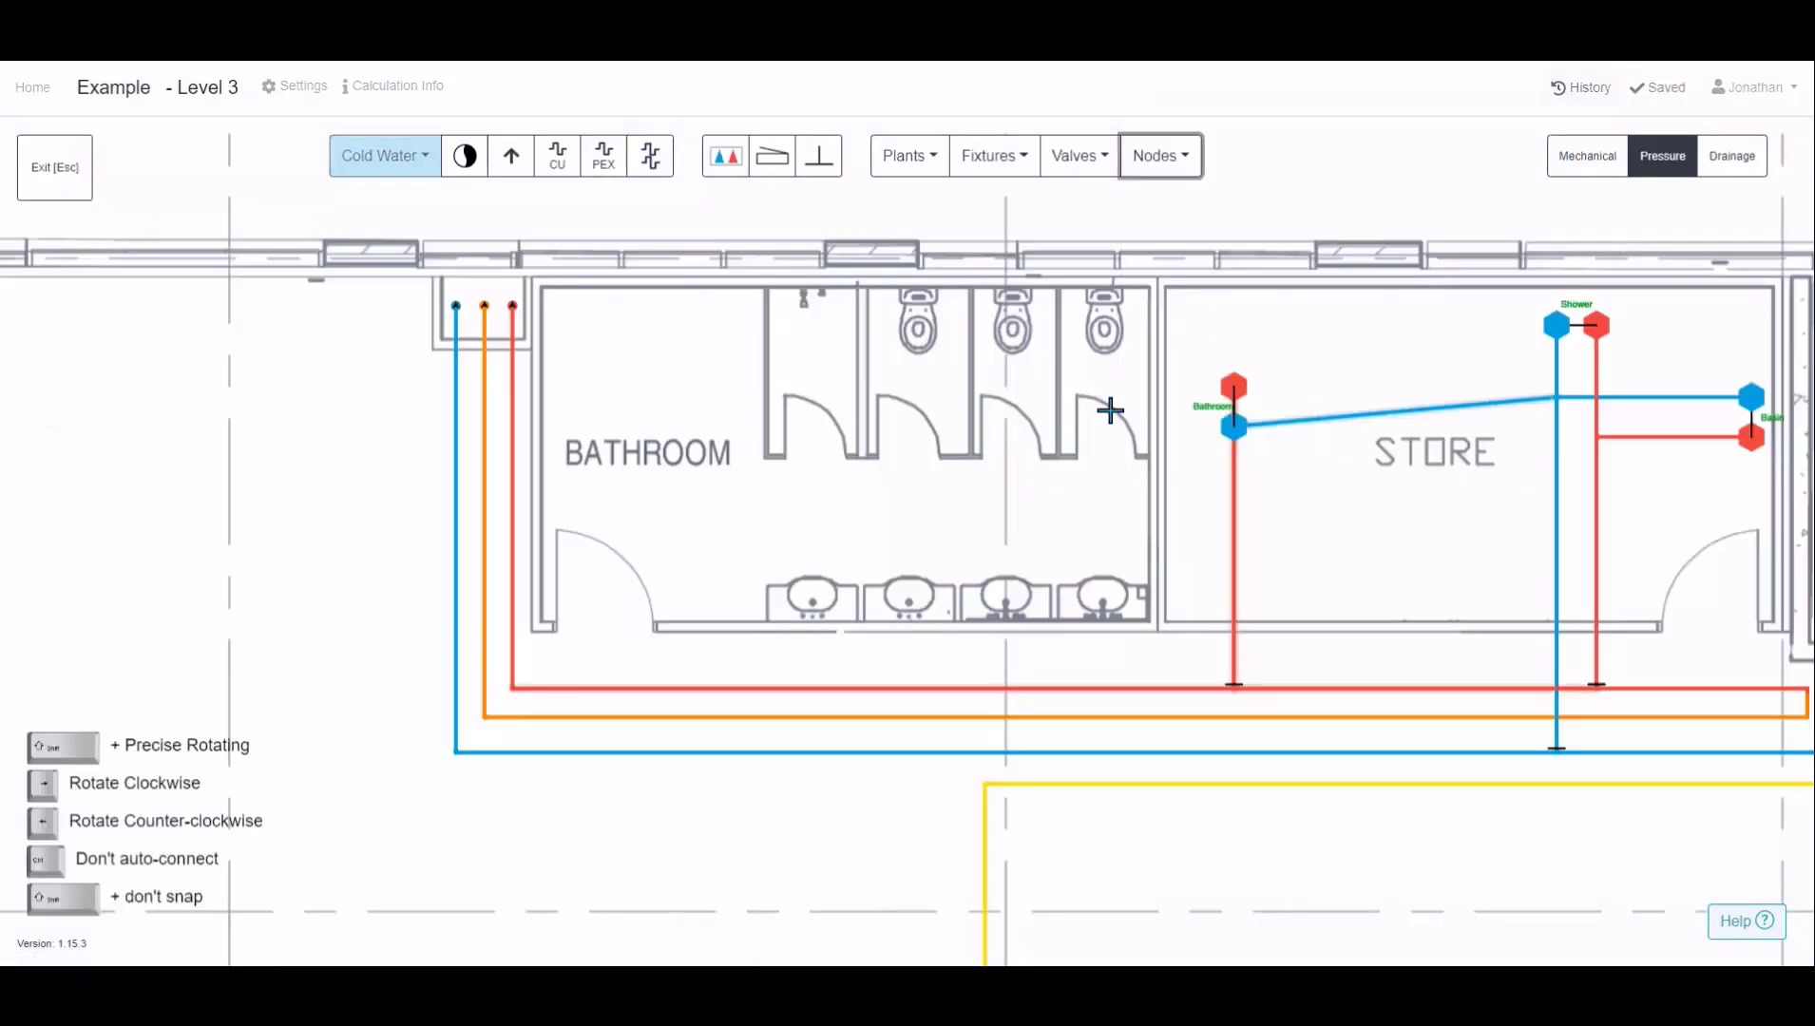
pyautogui.click(864, 375)
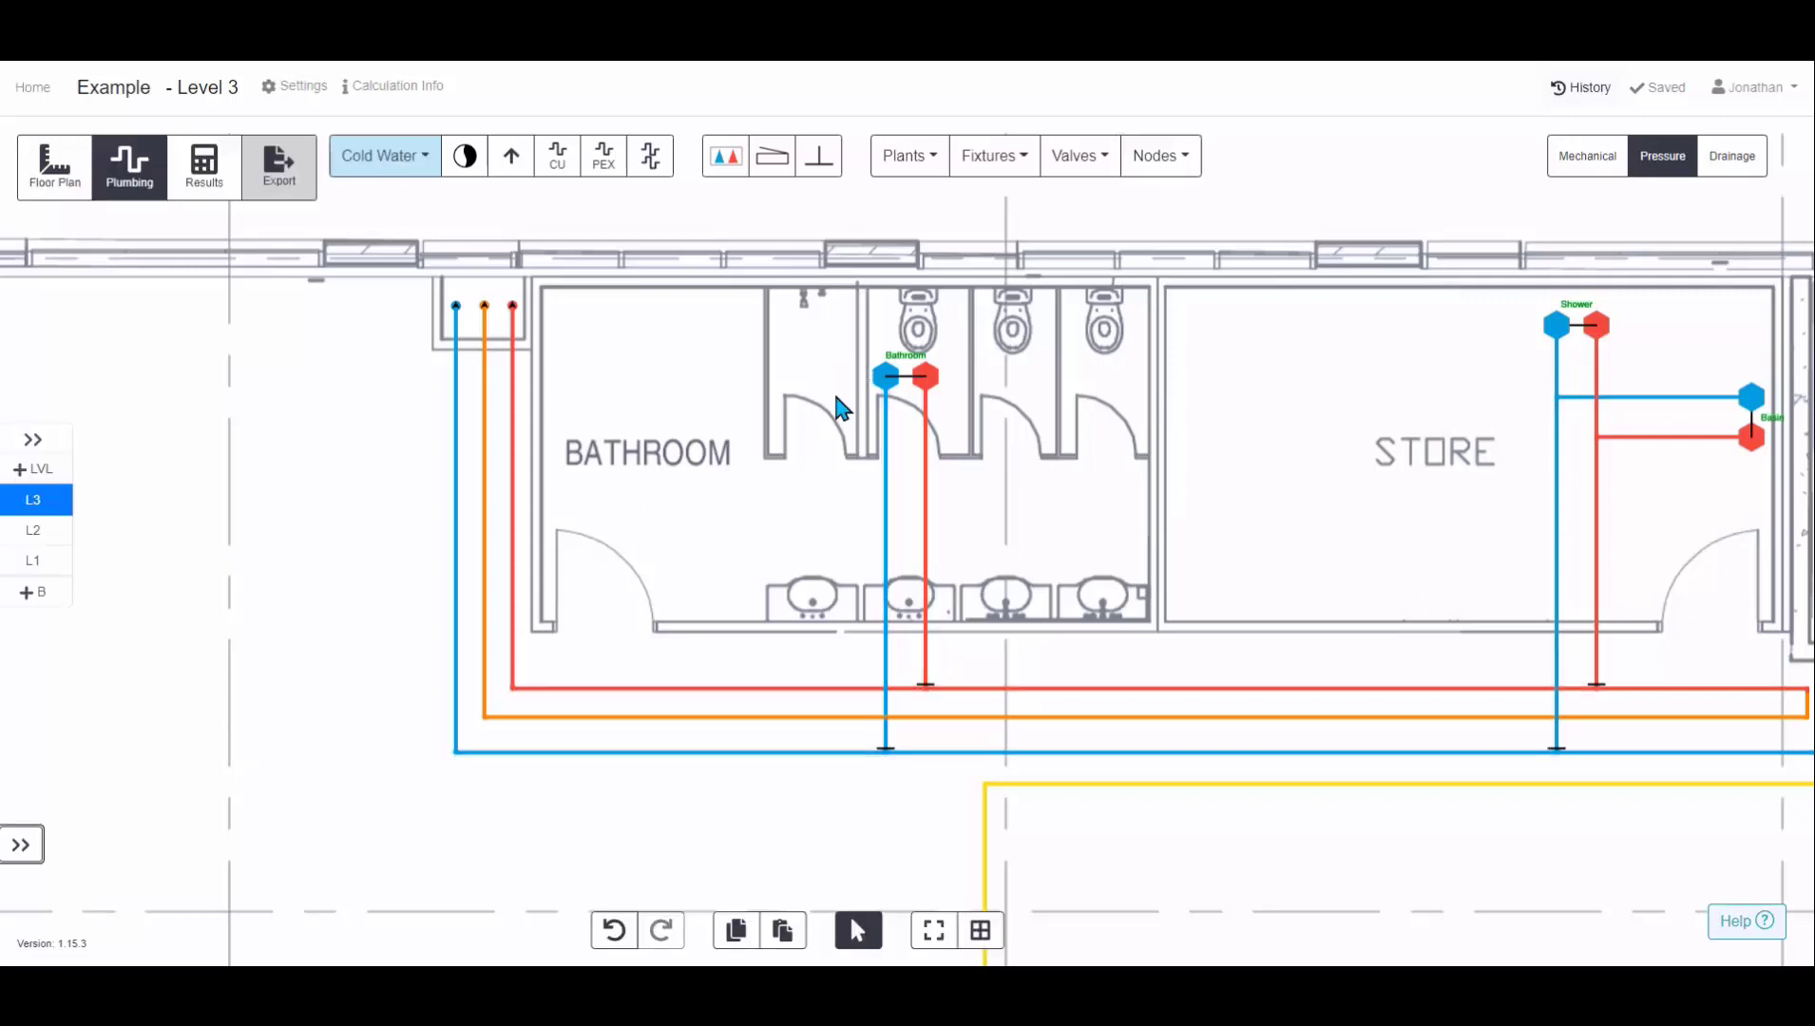
pyautogui.click(887, 382)
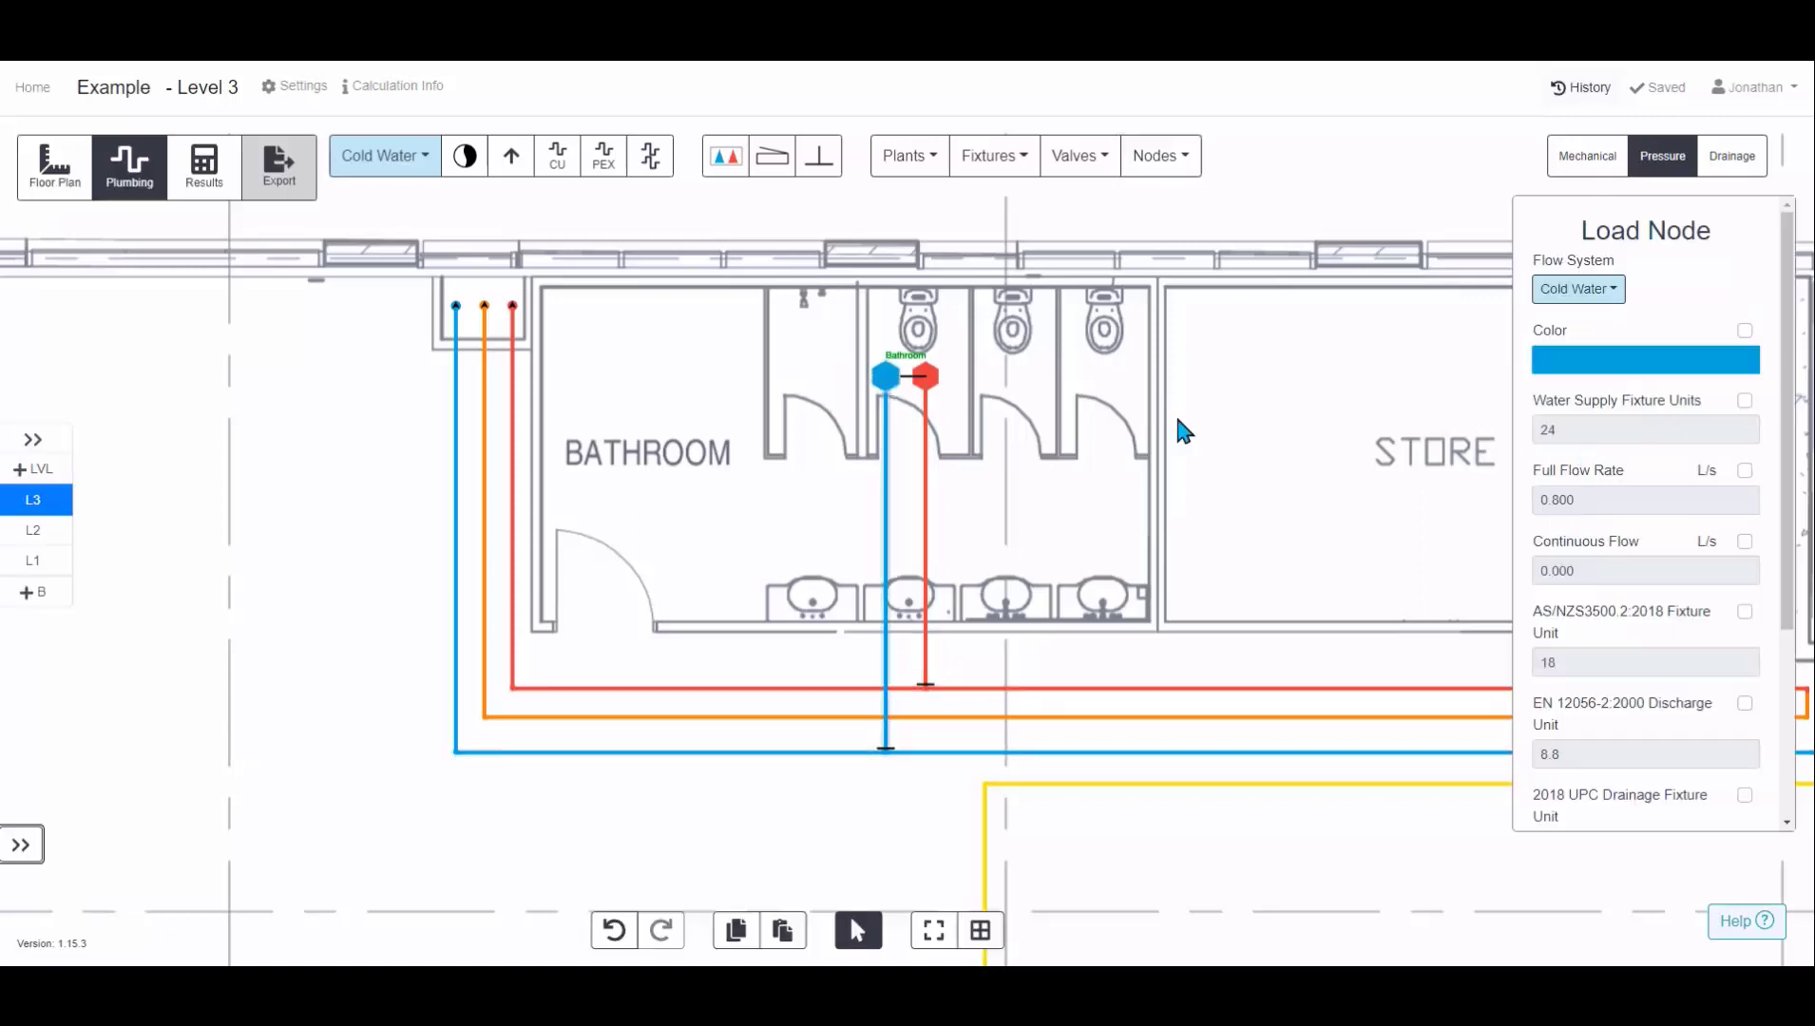
pyautogui.click(926, 380)
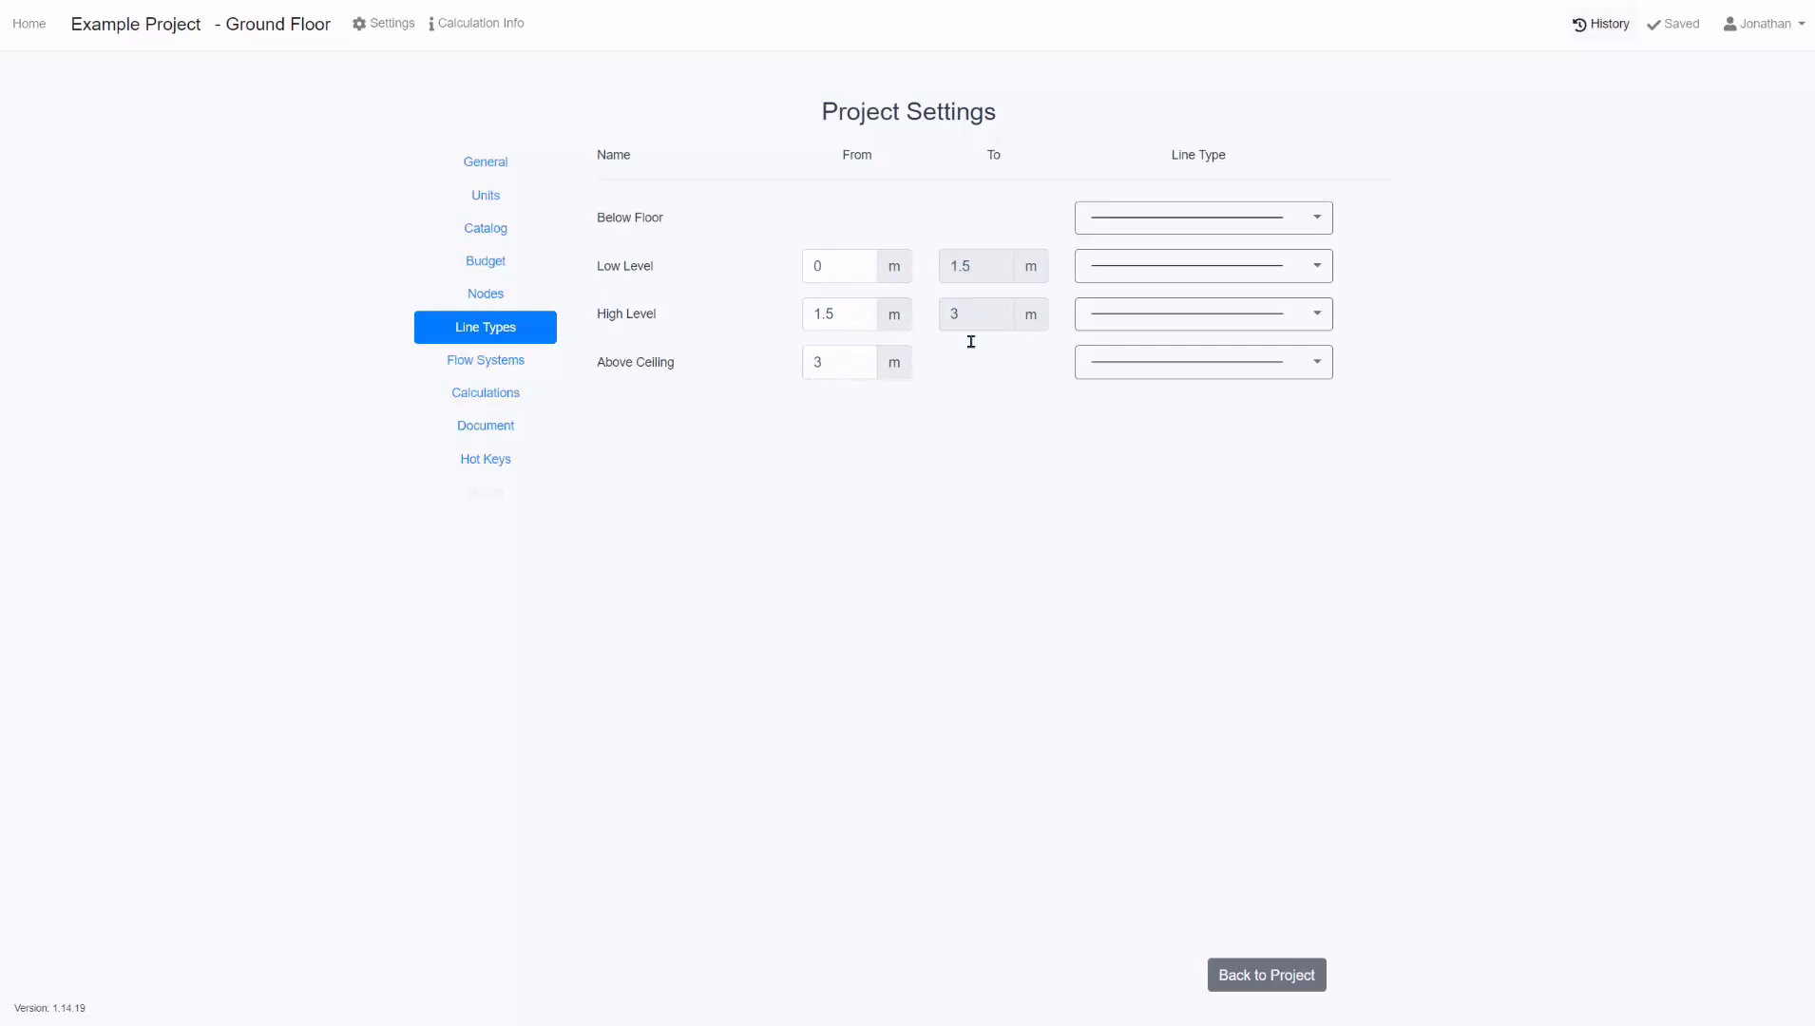
# Set the Below Floor line type to short dashes and the Above Ceiling line type to grouped dots, saving each change.
pyautogui.click(1140, 217)
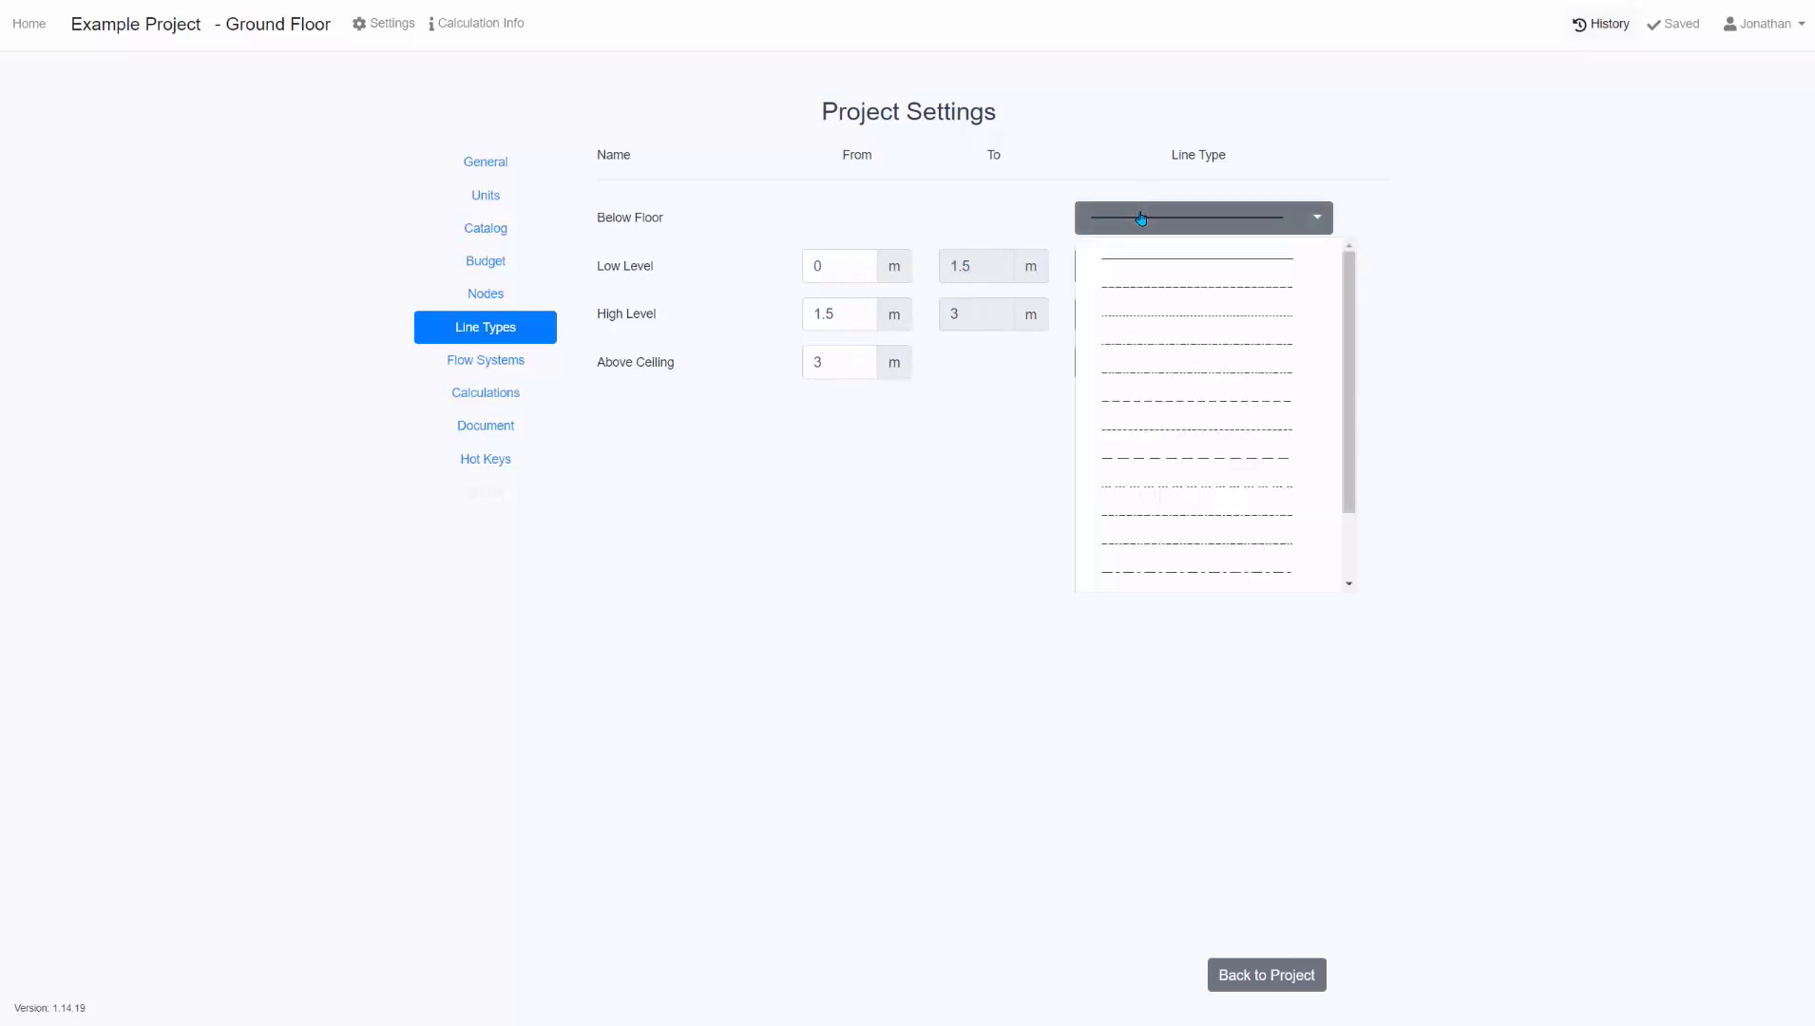
pyautogui.click(1163, 286)
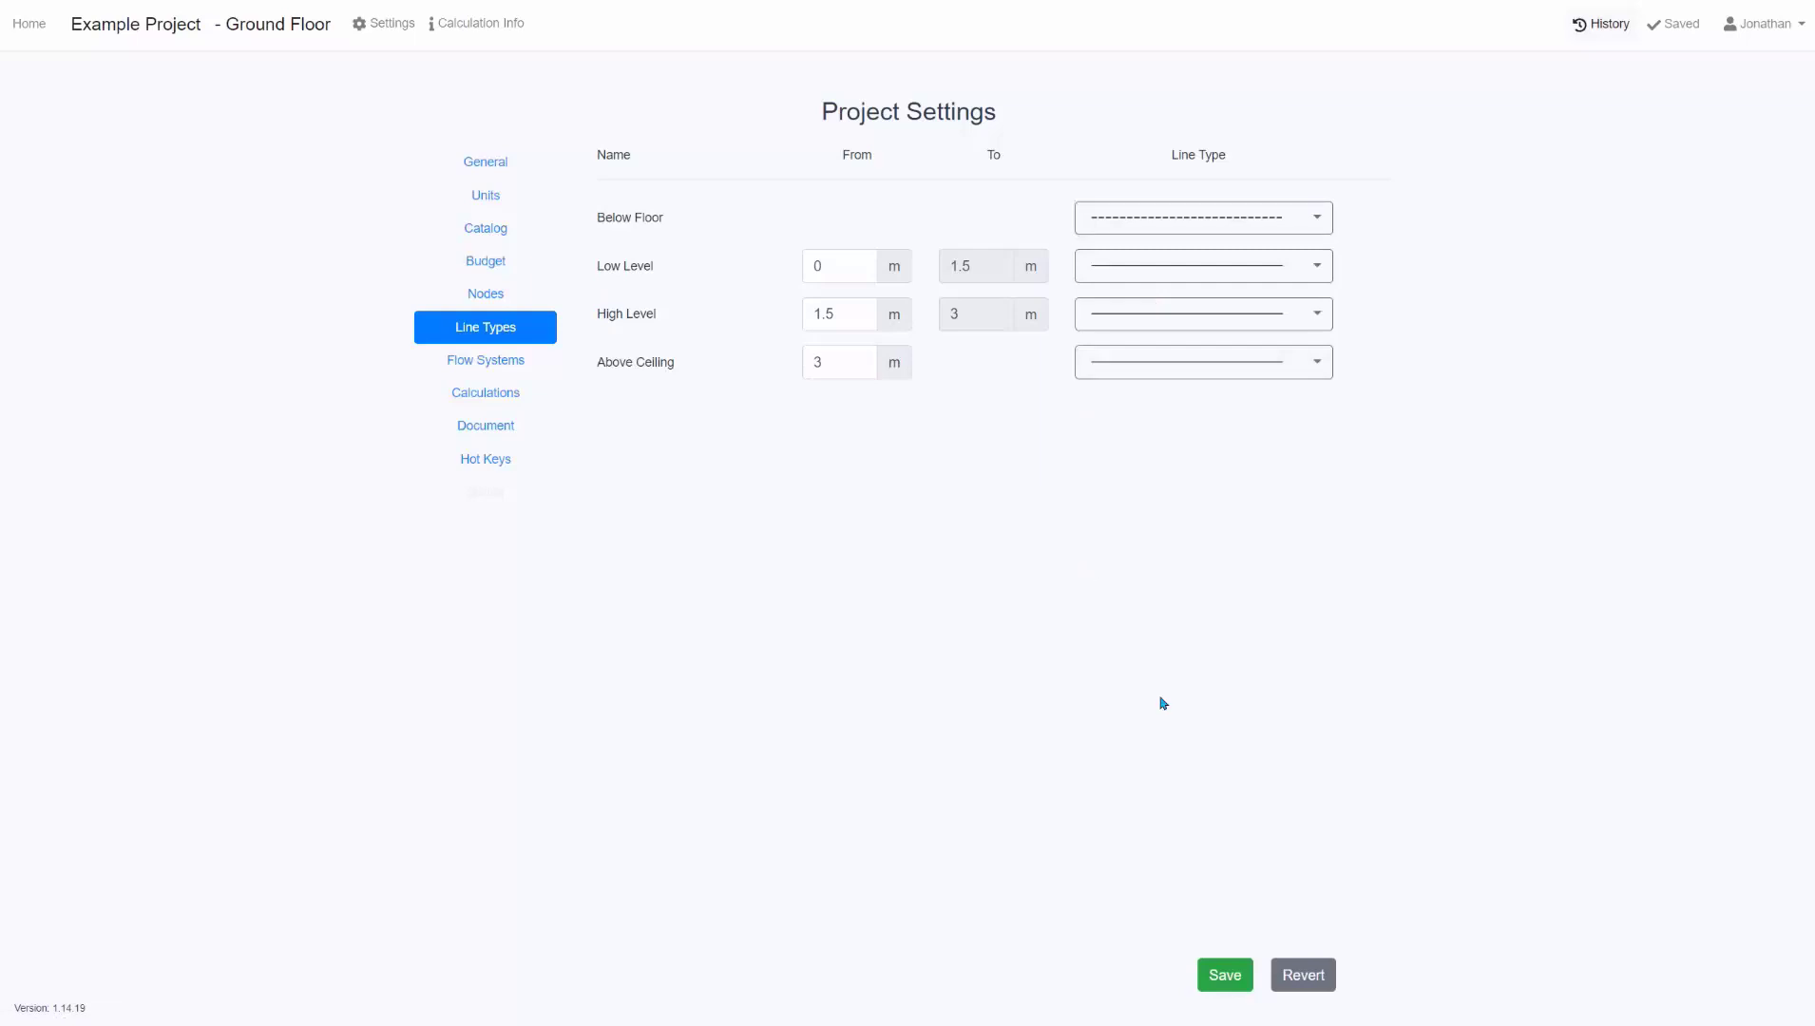
pyautogui.click(1226, 975)
pyautogui.click(1226, 369)
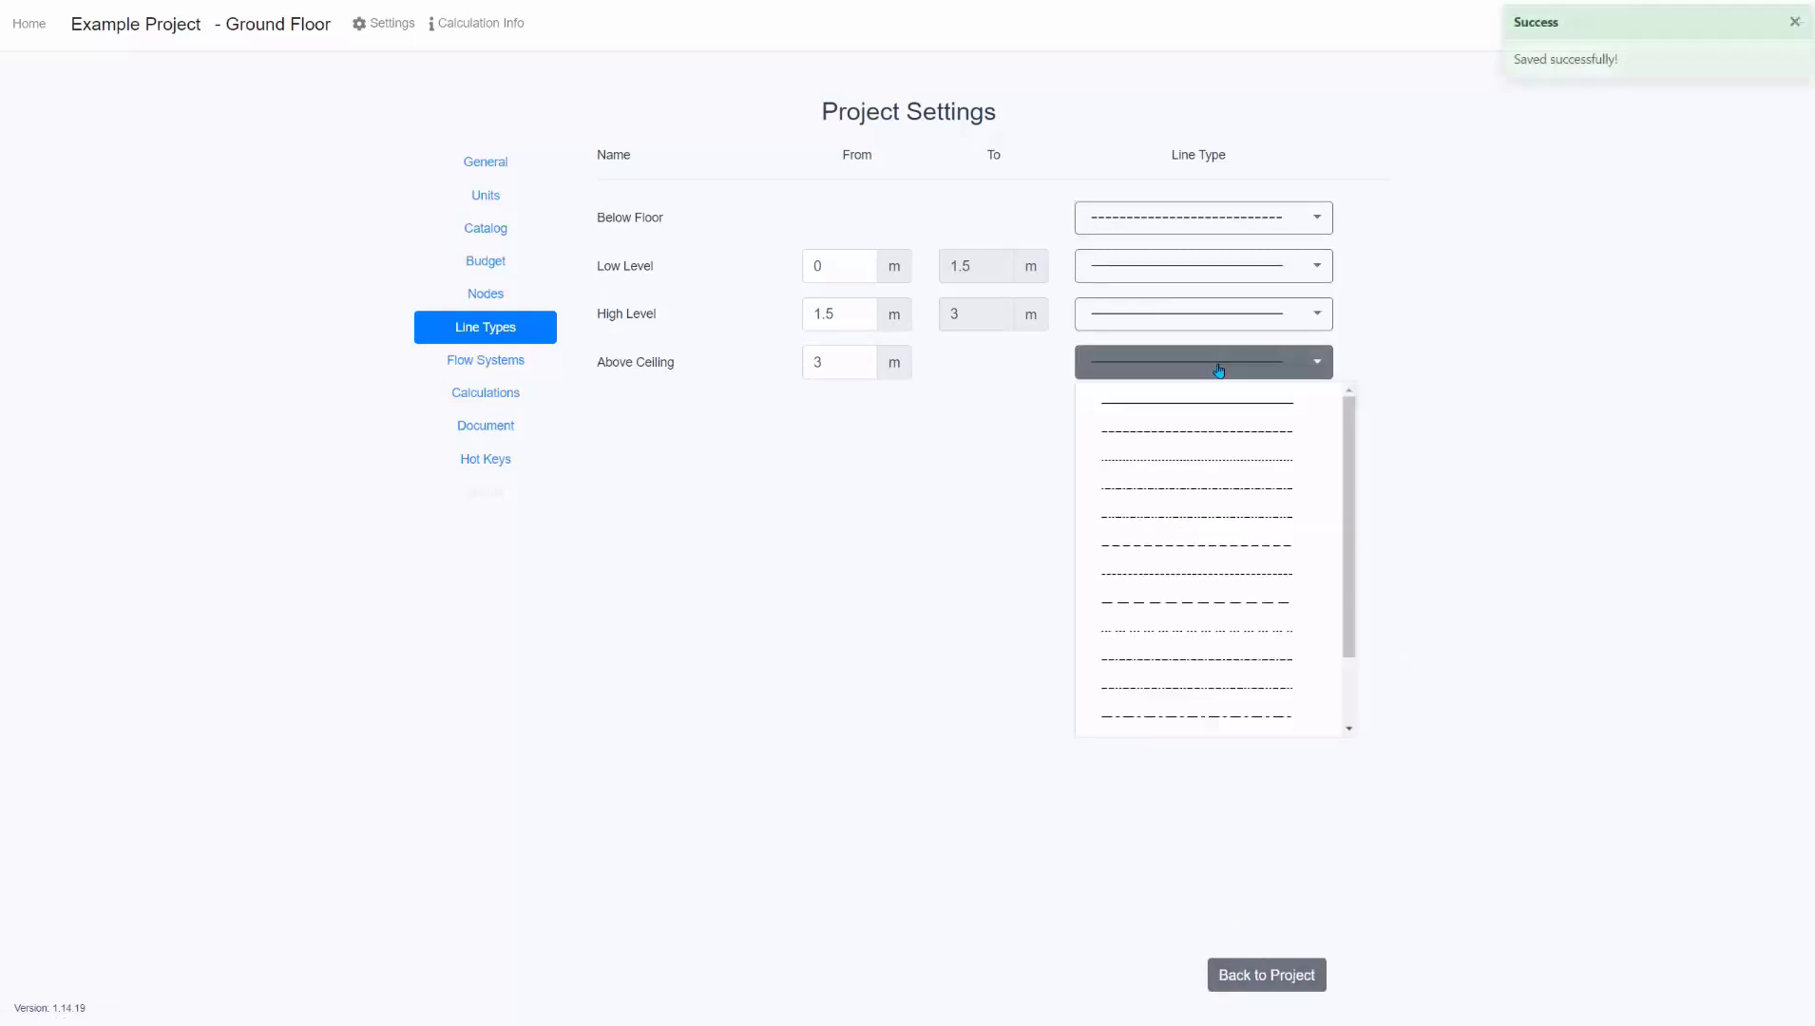
pyautogui.click(1195, 633)
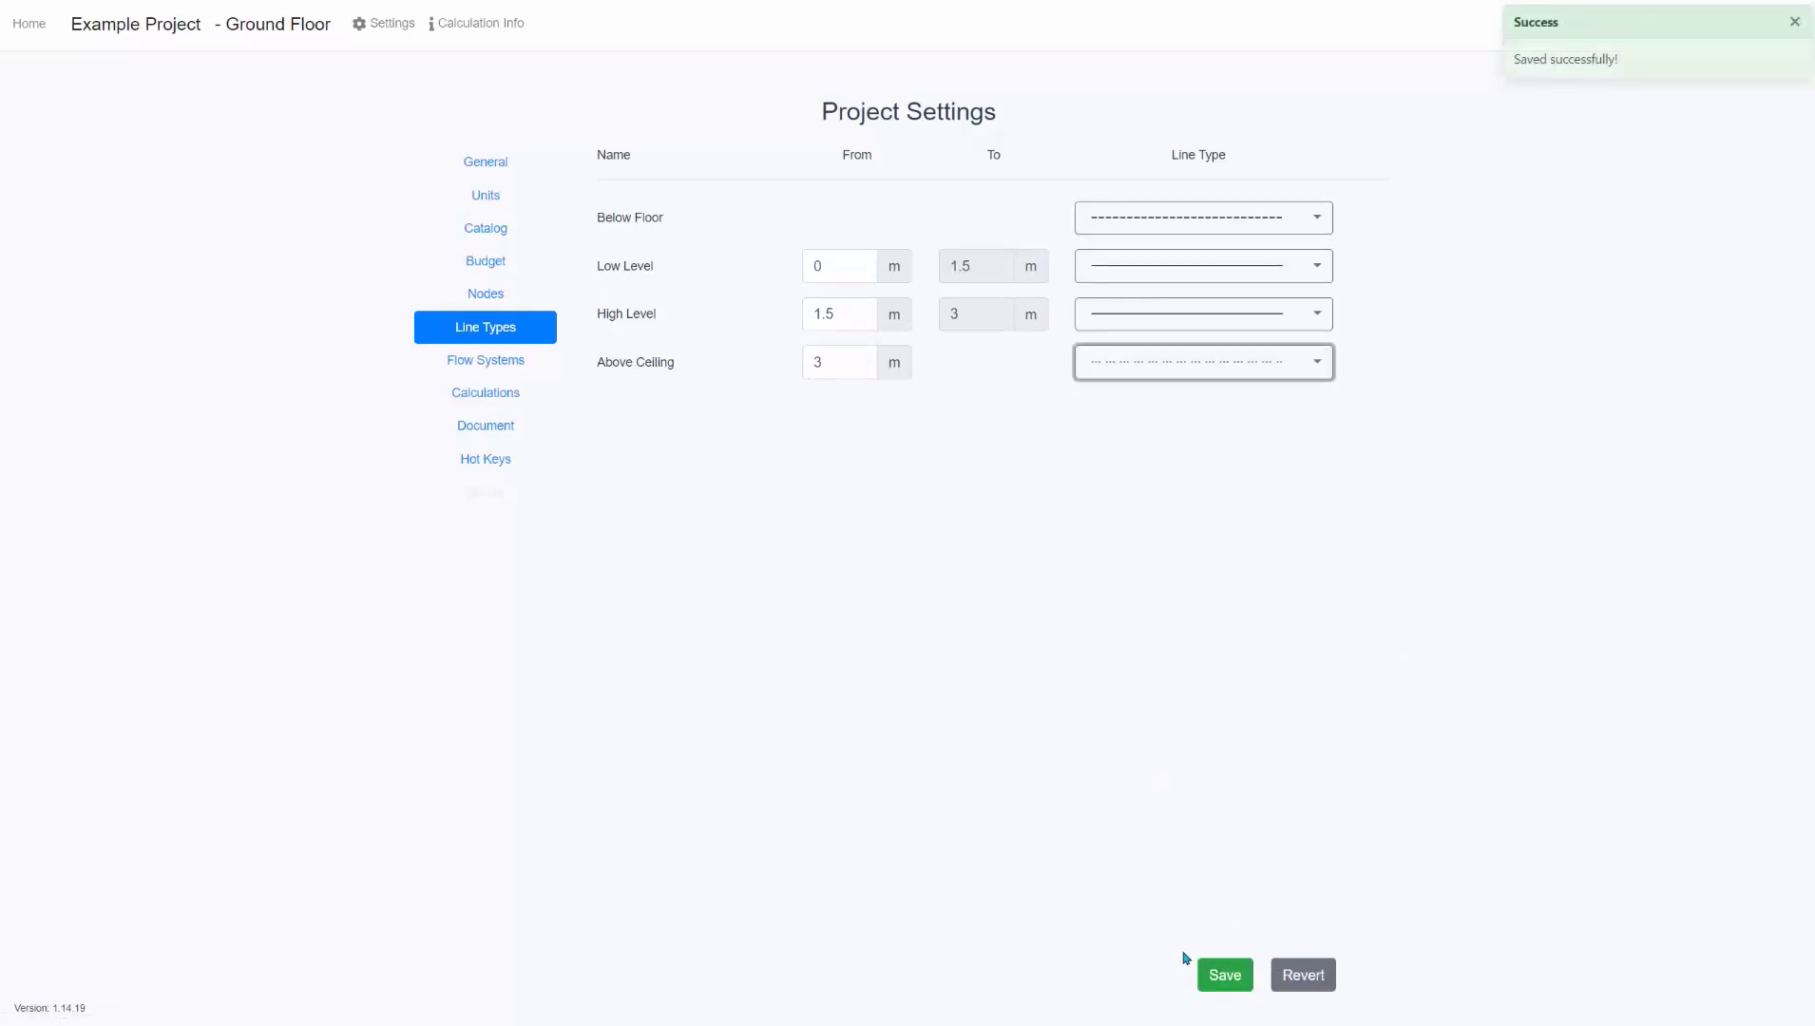
pyautogui.click(1209, 974)
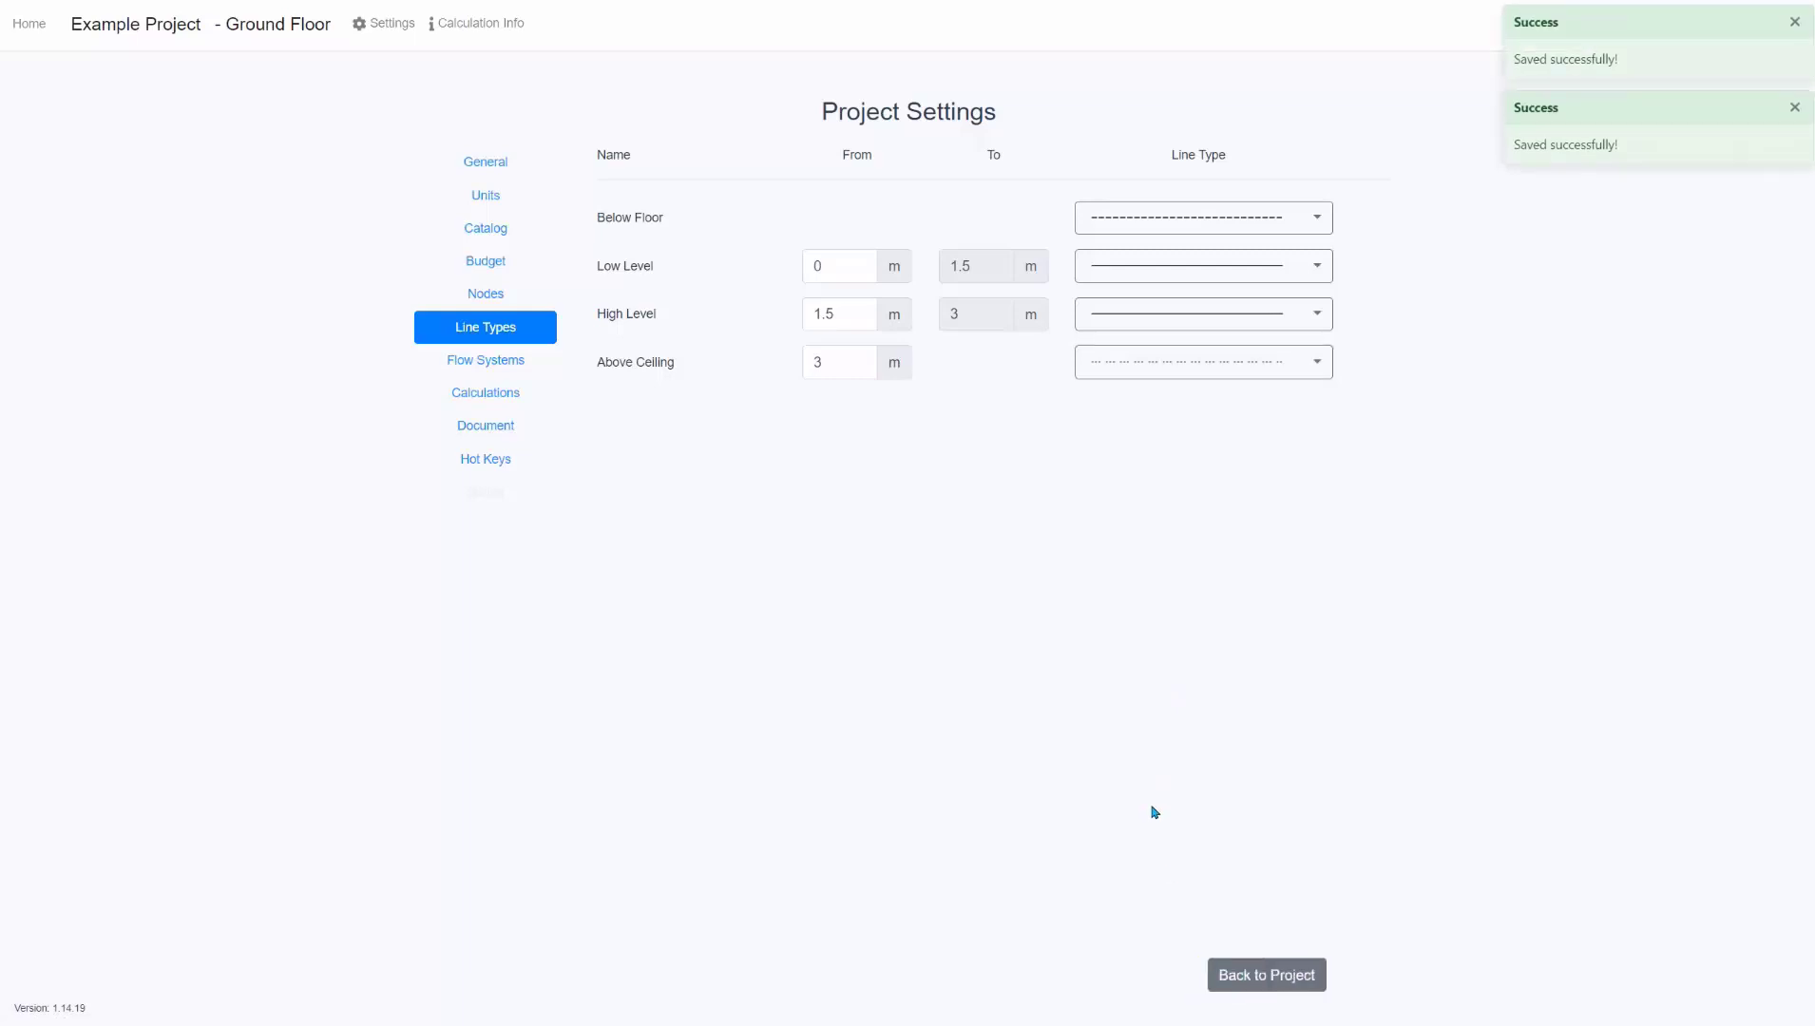
# Open the starting height of the High Level line type range for editing.
pyautogui.moveTo(830, 313); pyautogui.dragTo(801, 317)
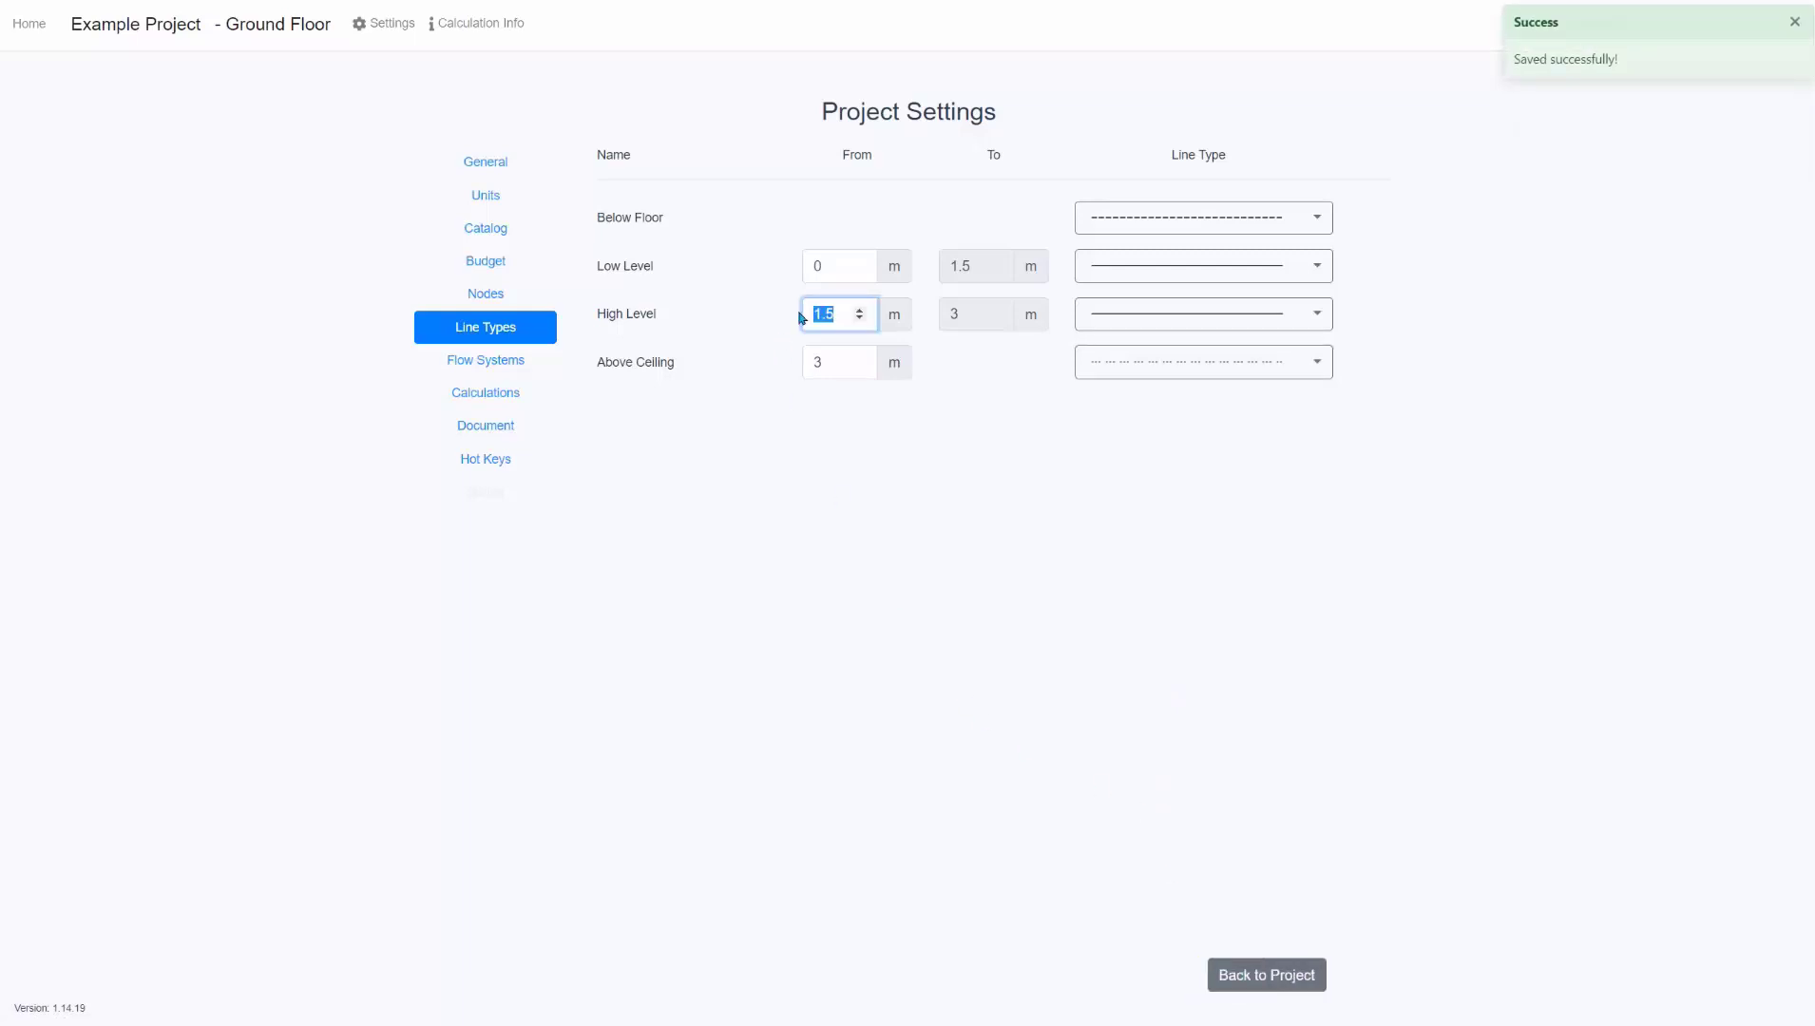
pyautogui.click(843, 320)
pyautogui.press('BackSpace')
pyautogui.click(953, 488)
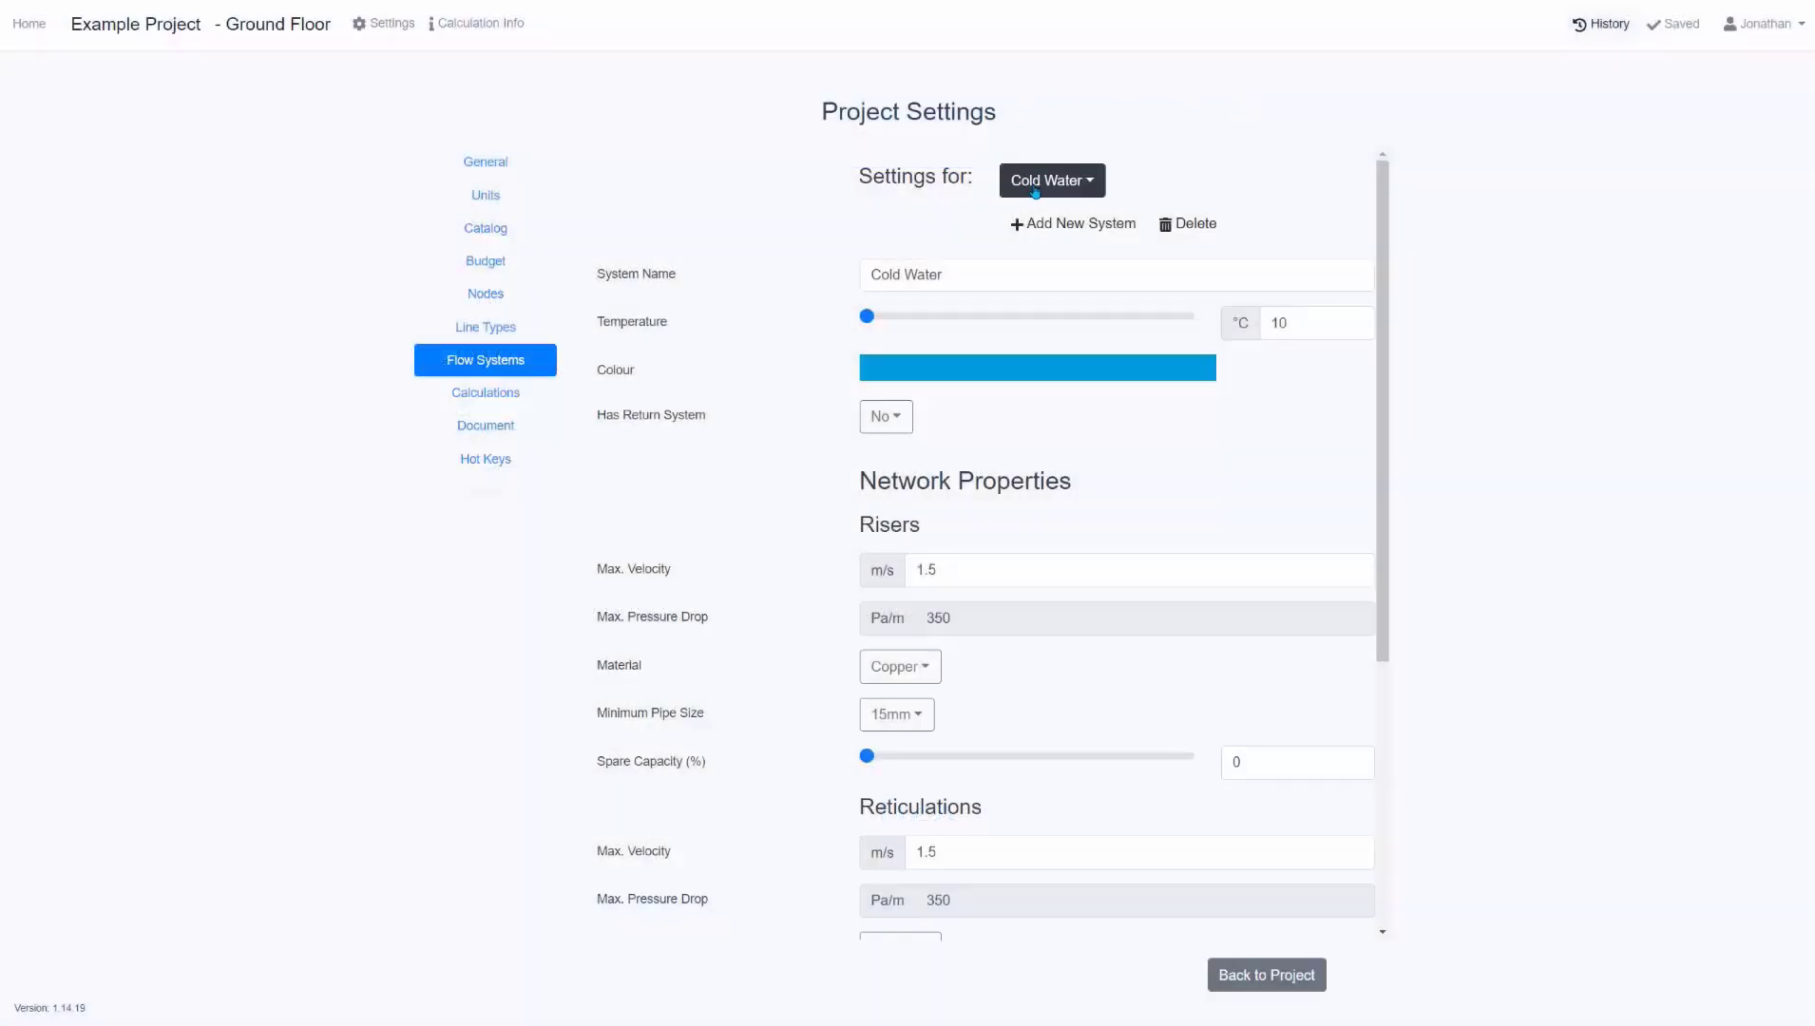
# Review the Cold Water flow system's name, temperature, colour and network properties for risers, reticulations and connections.
pyautogui.click(970, 275)
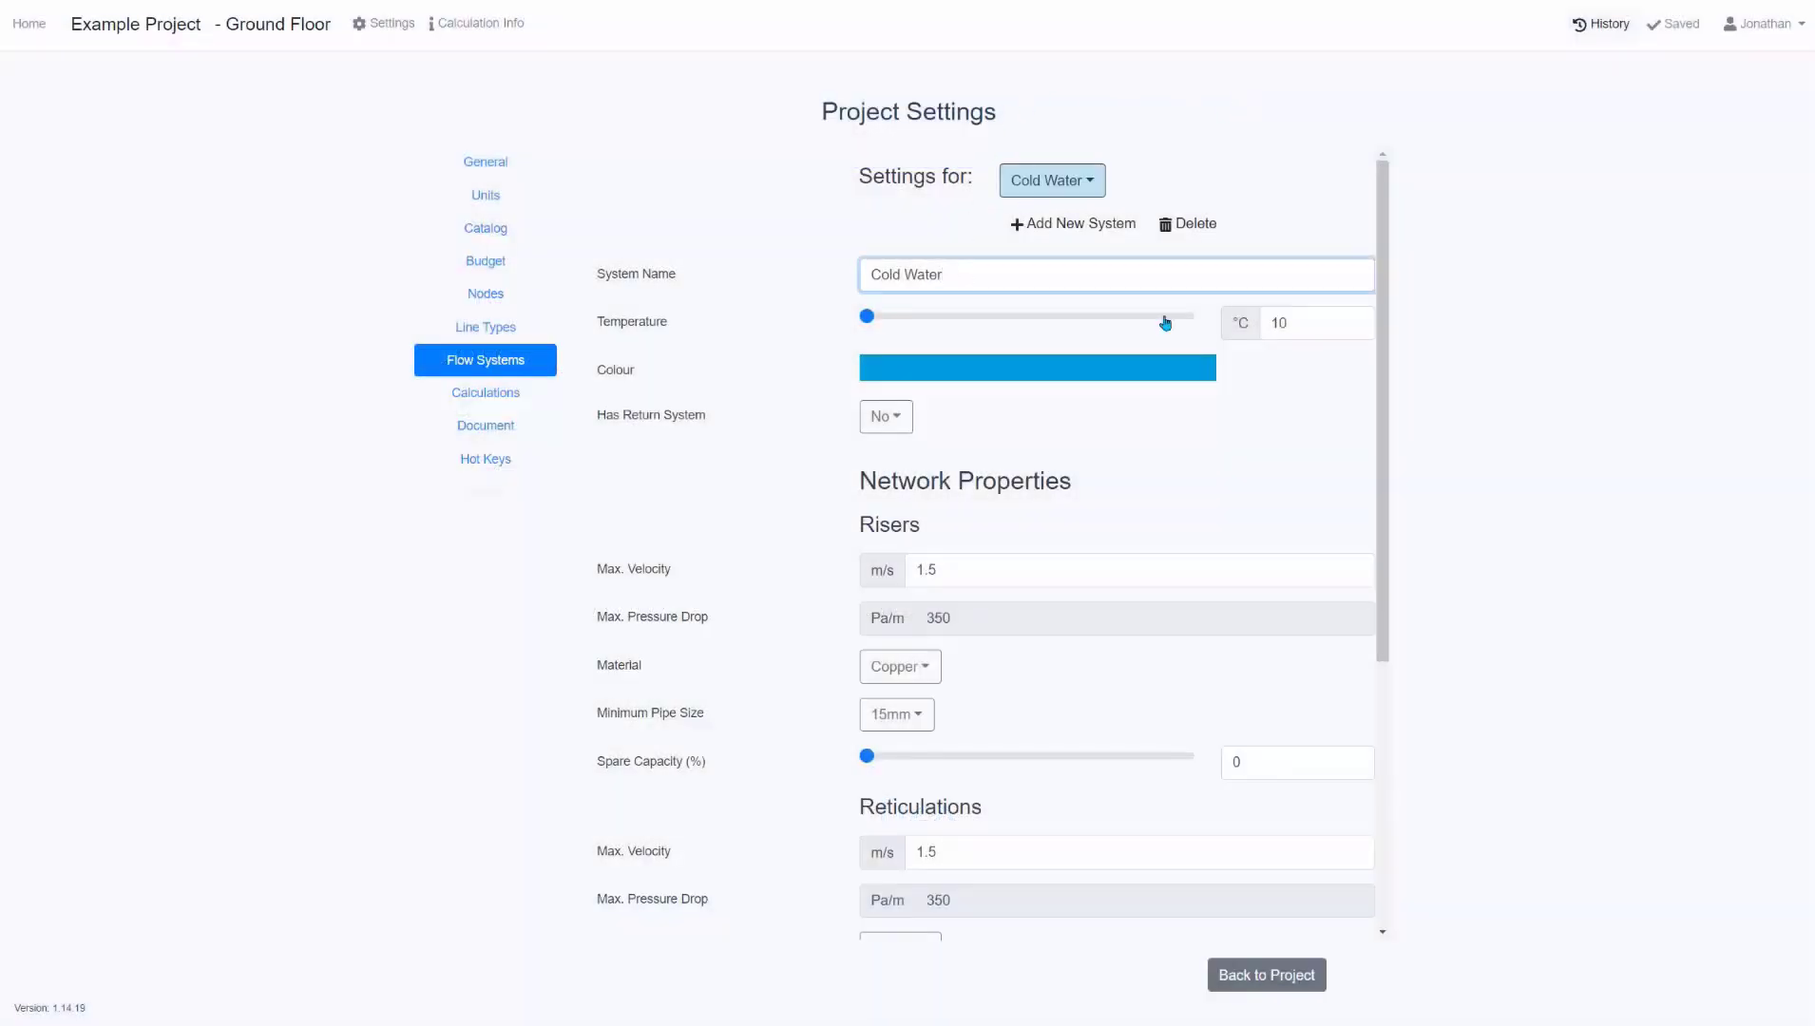
pyautogui.click(1327, 325)
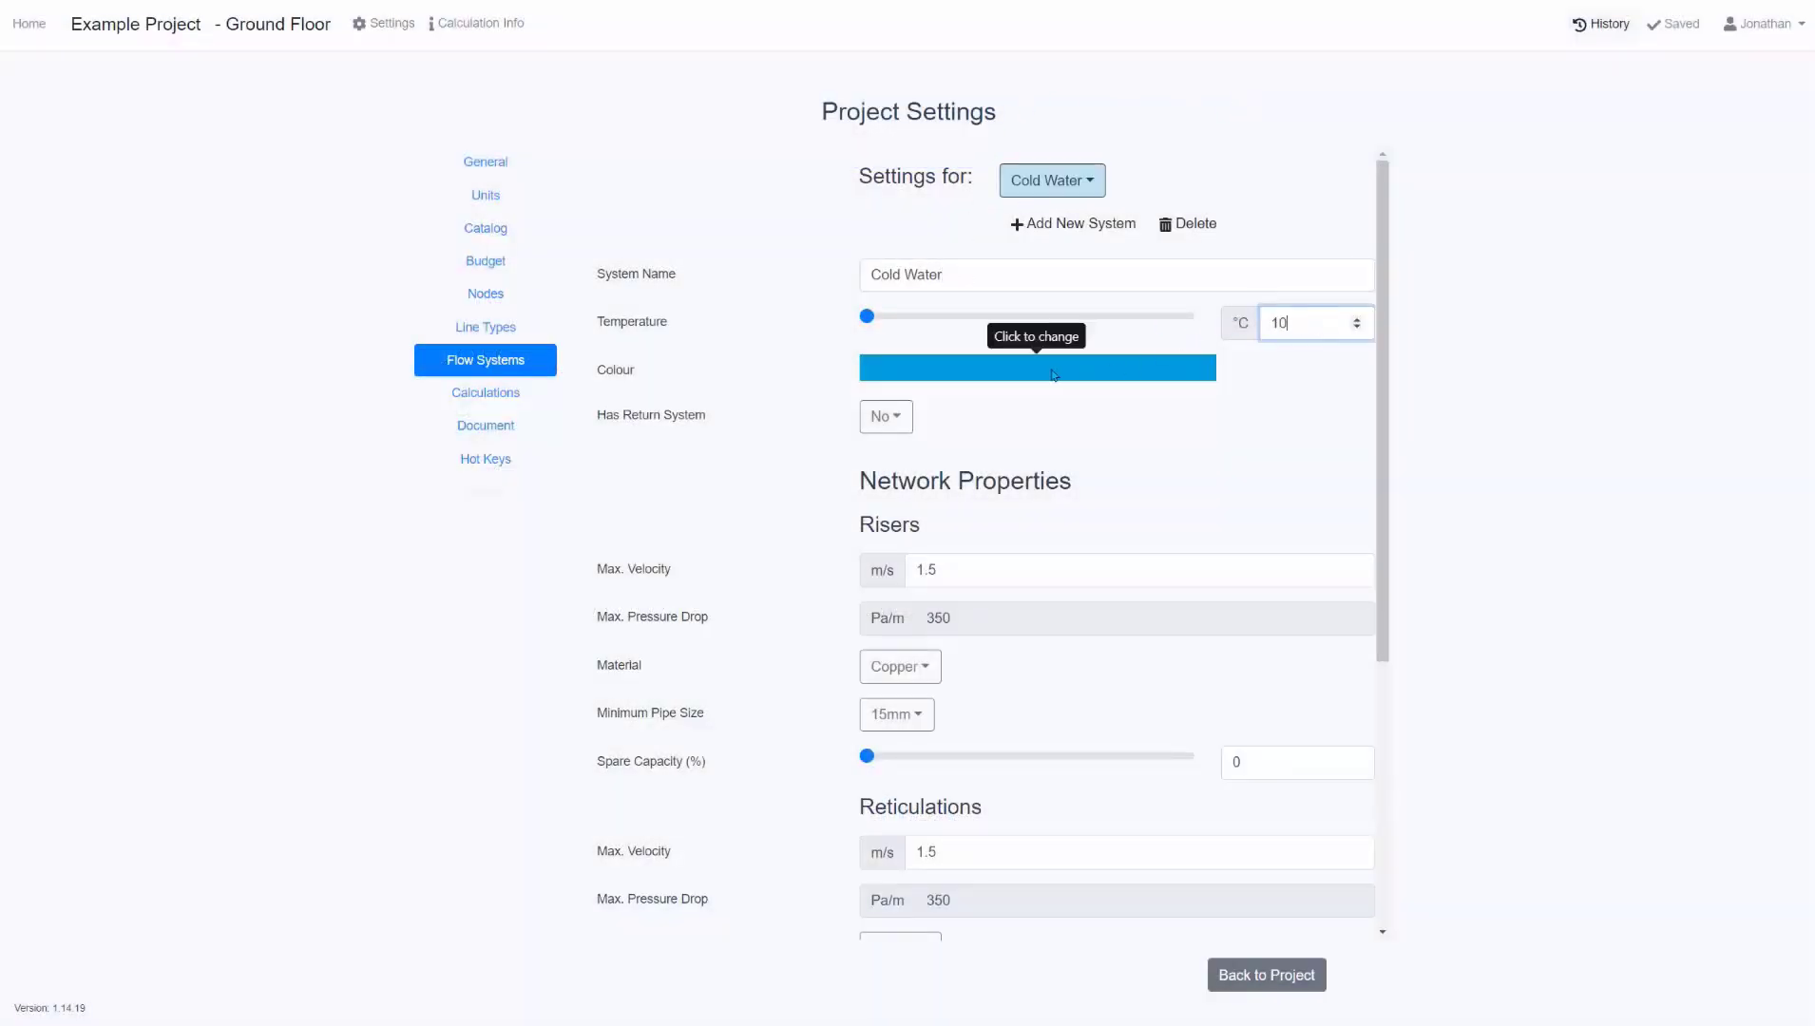
pyautogui.scroll(-1, 799, 491)
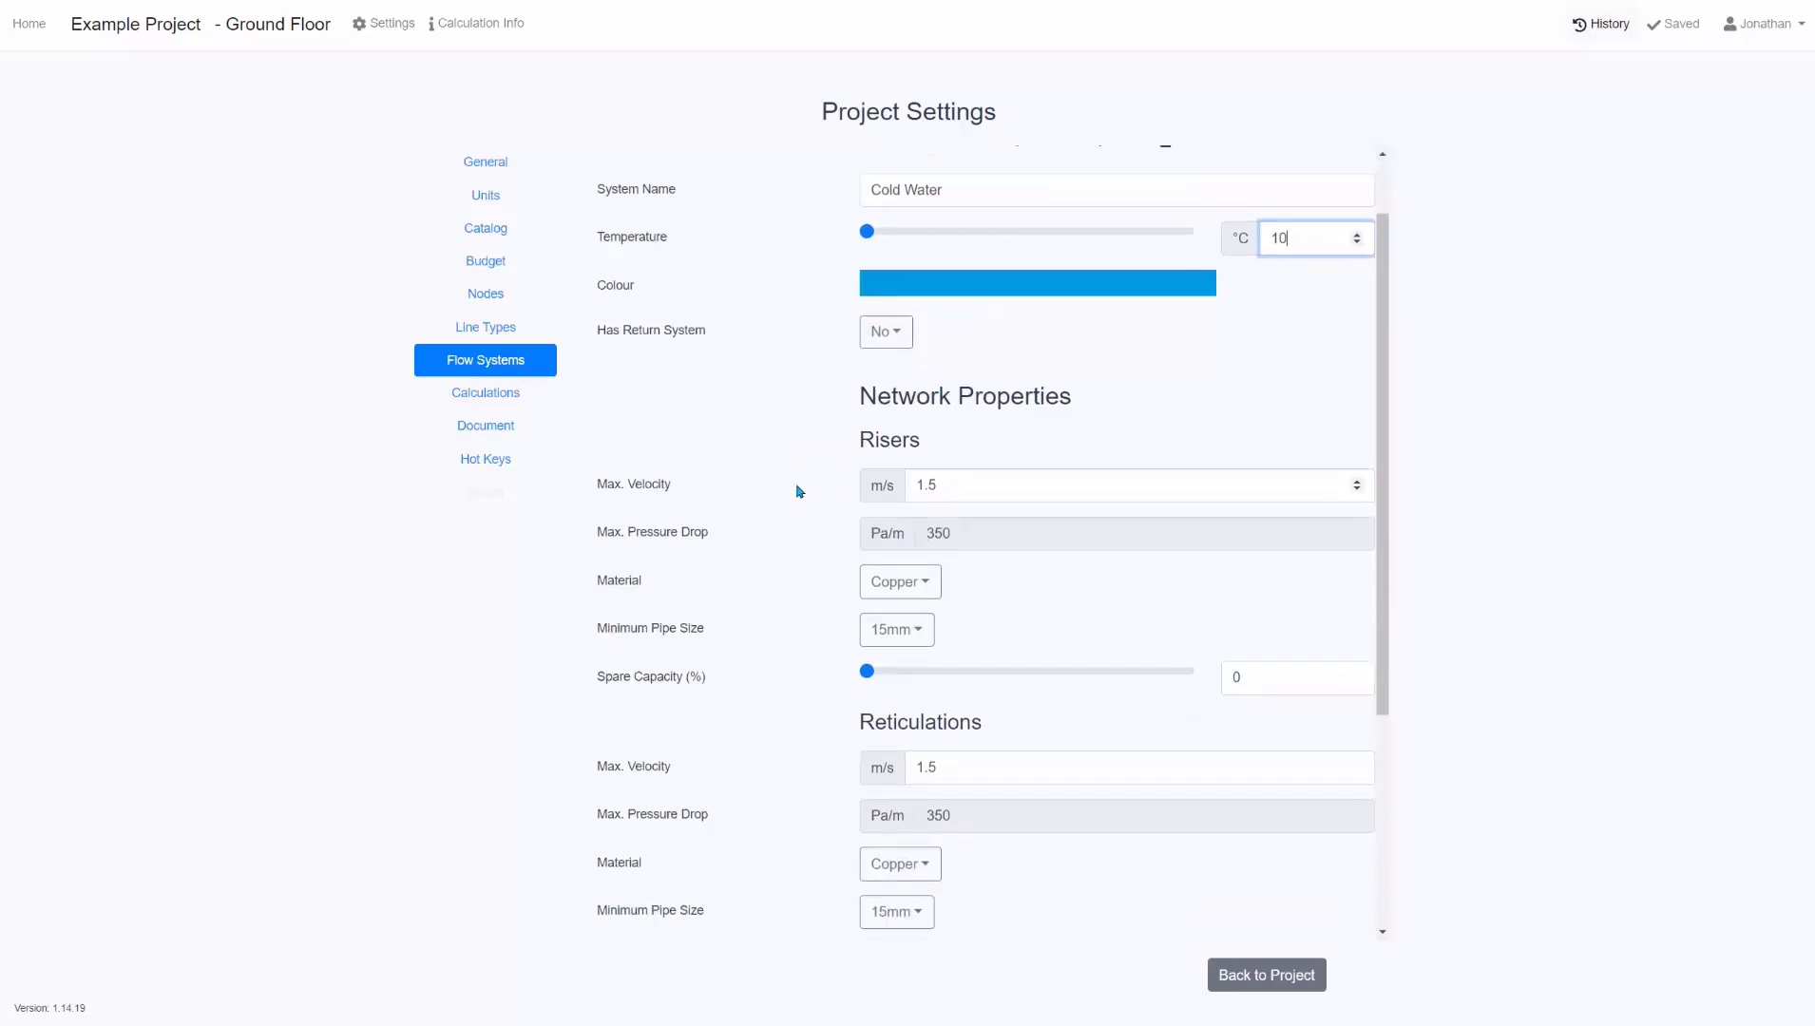
pyautogui.scroll(-2, 796, 486)
pyautogui.moveTo(1381, 513); pyautogui.dragTo(1387, 553)
pyautogui.doubleClick(908, 203)
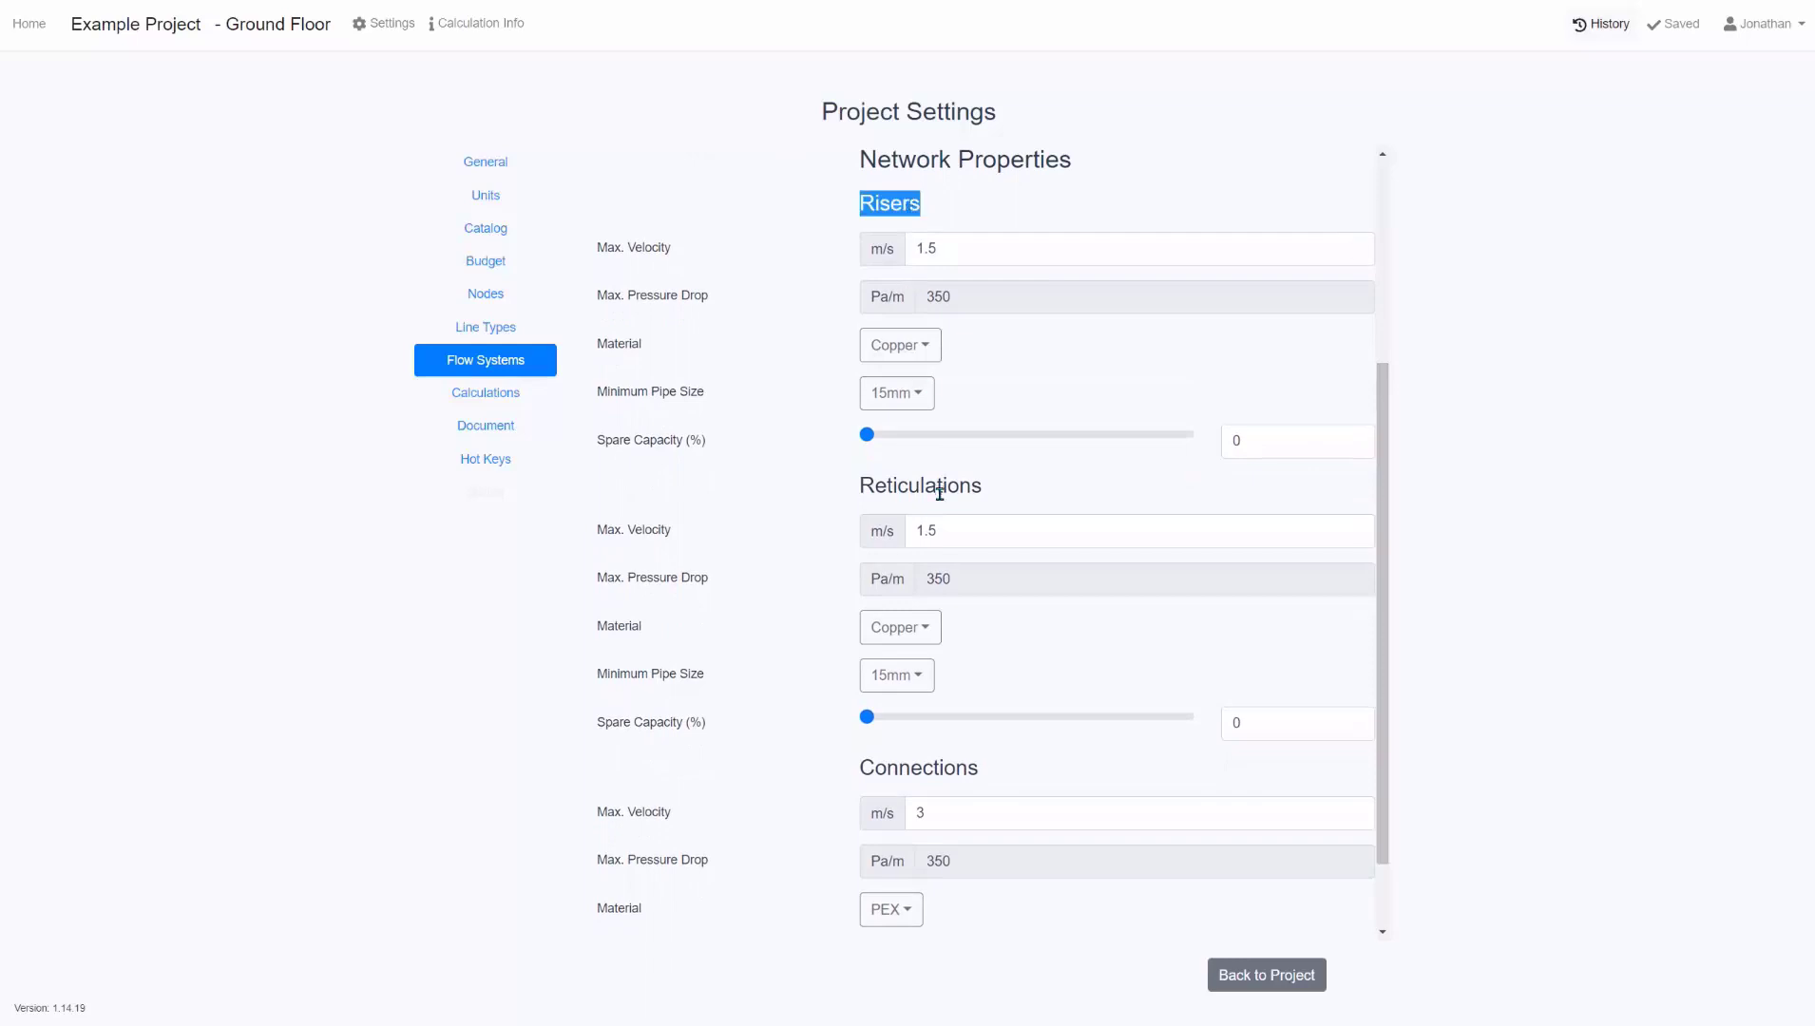
pyautogui.doubleClick(939, 489)
pyautogui.doubleClick(942, 766)
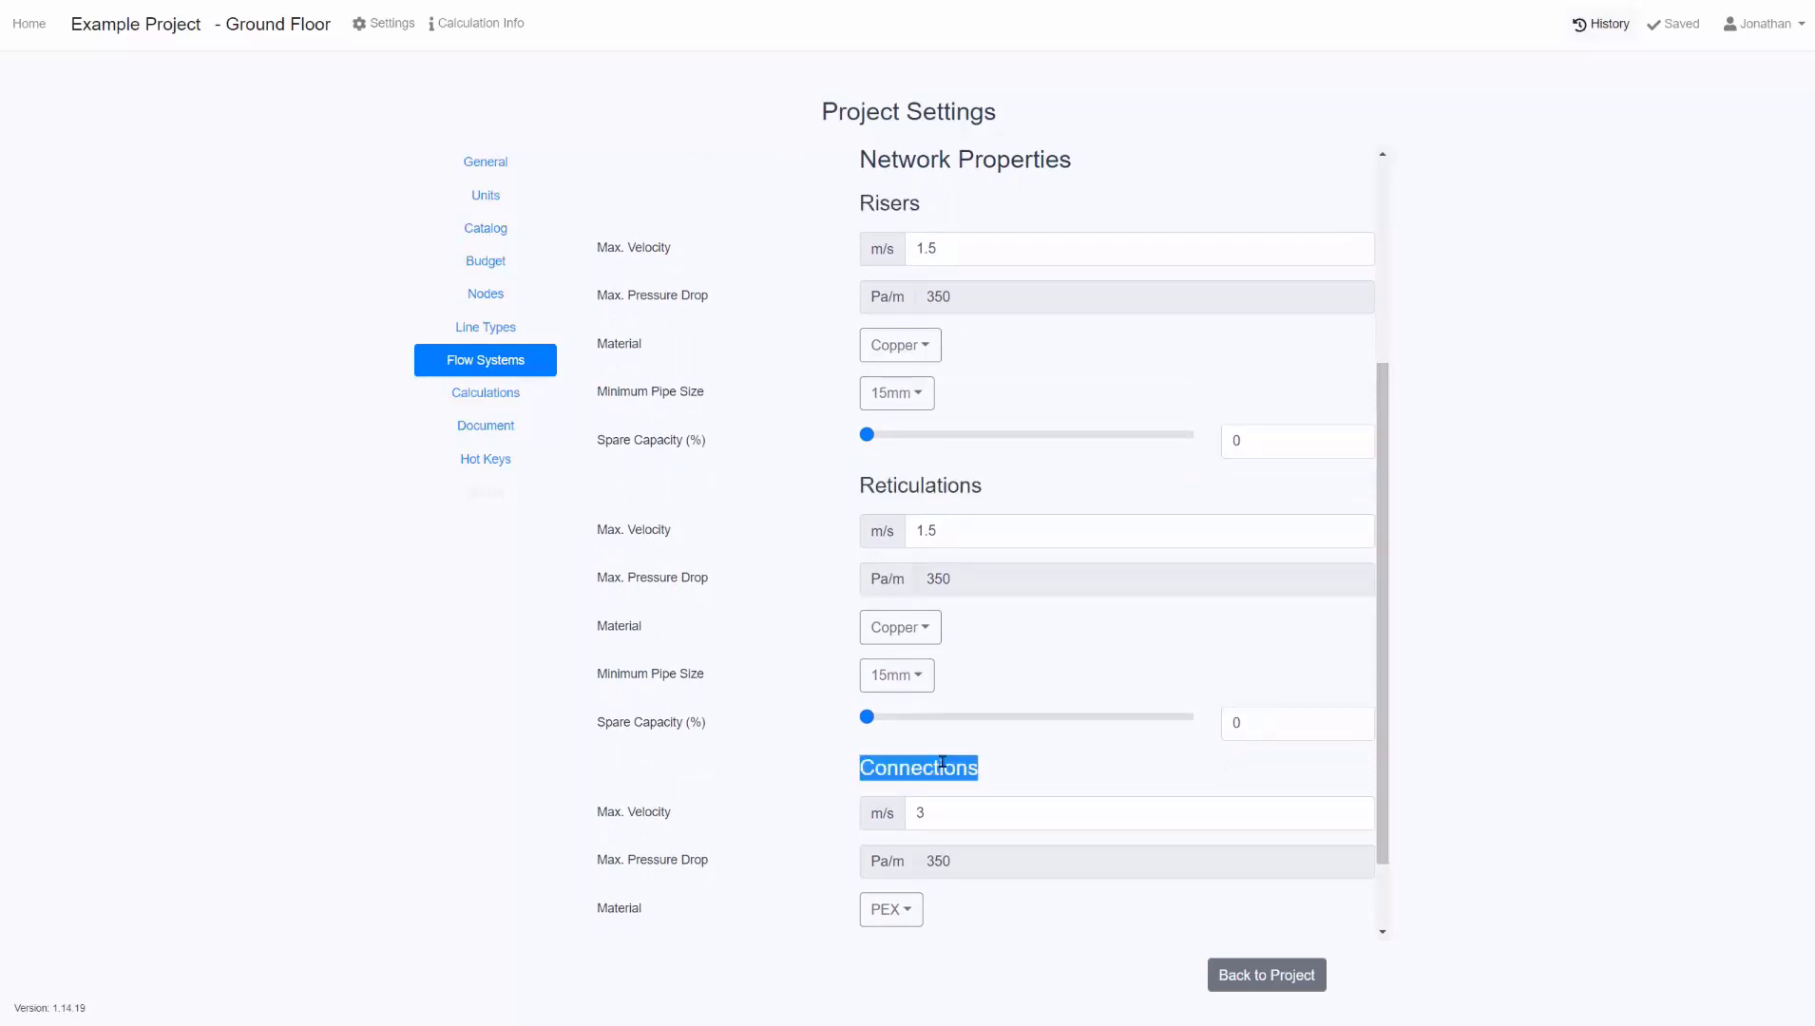
pyautogui.click(787, 362)
# Check the Cold Water reticulations' pipe material options, minimum pipe size and maximum velocity.
pyautogui.click(898, 625)
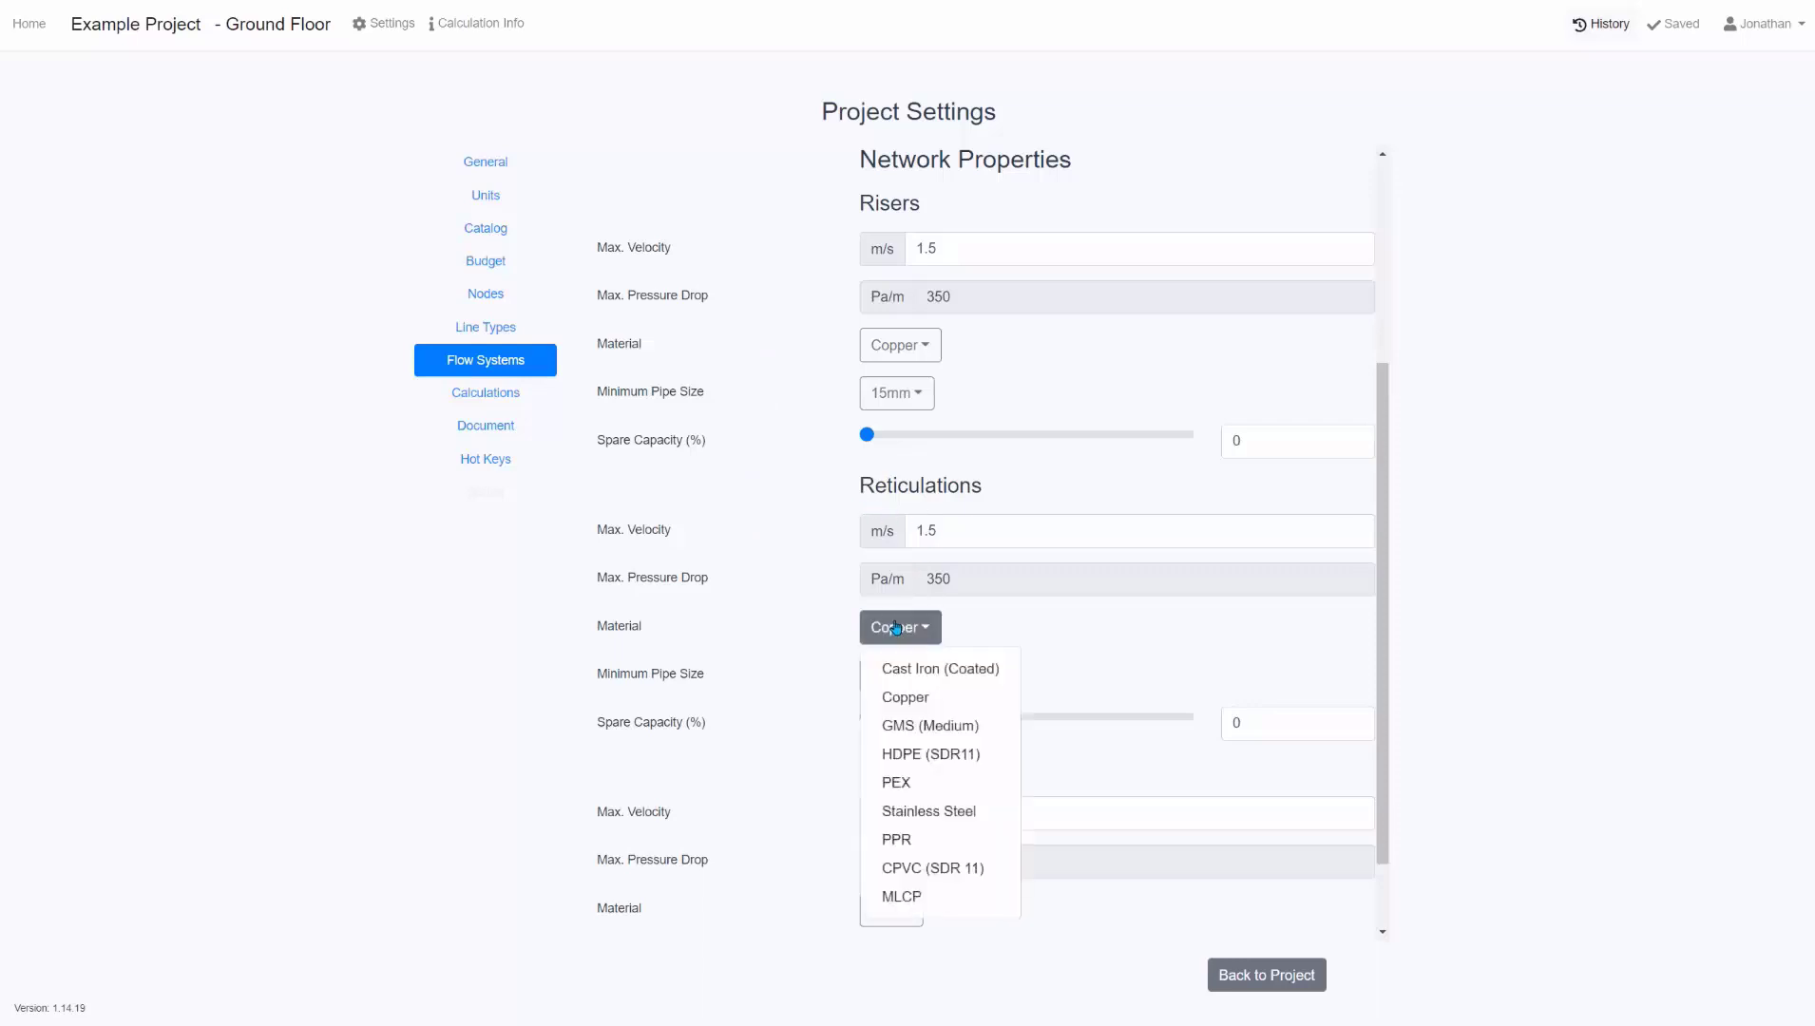
pyautogui.click(830, 703)
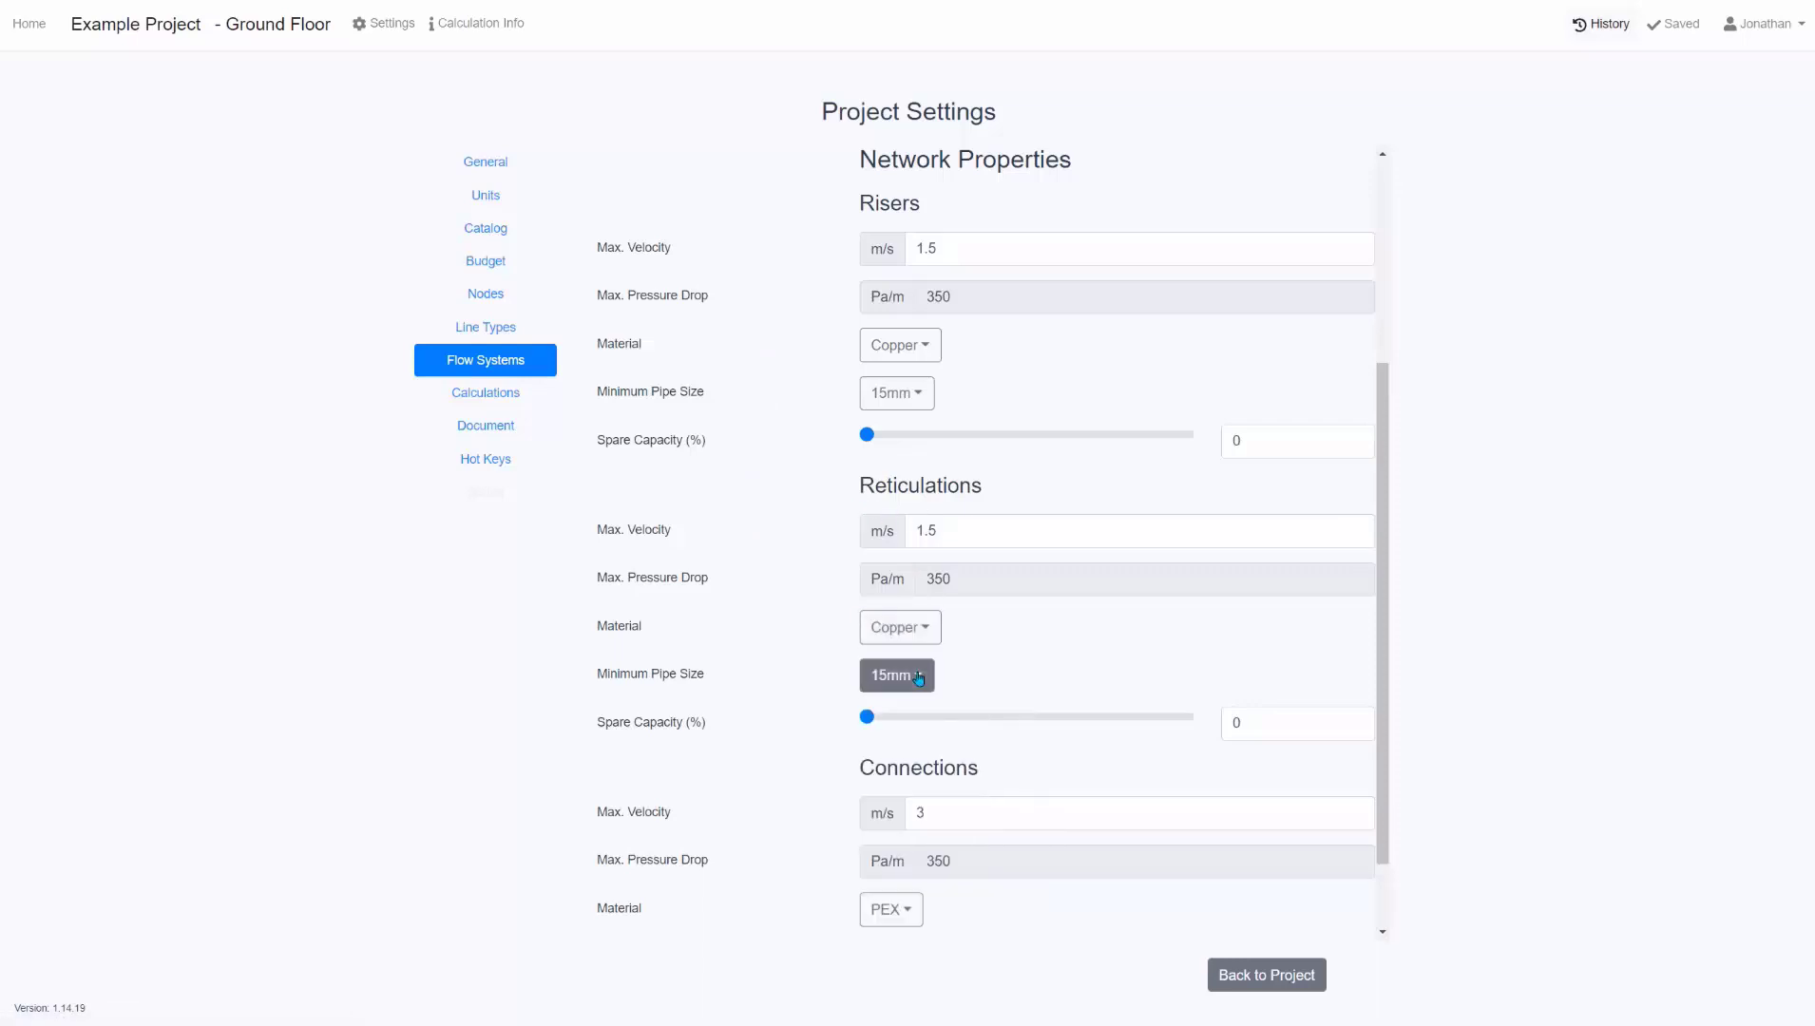
pyautogui.click(896, 674)
pyautogui.click(1128, 657)
pyautogui.moveTo(1208, 526); pyautogui.dragTo(732, 534)
pyautogui.scroll(3, 783, 552)
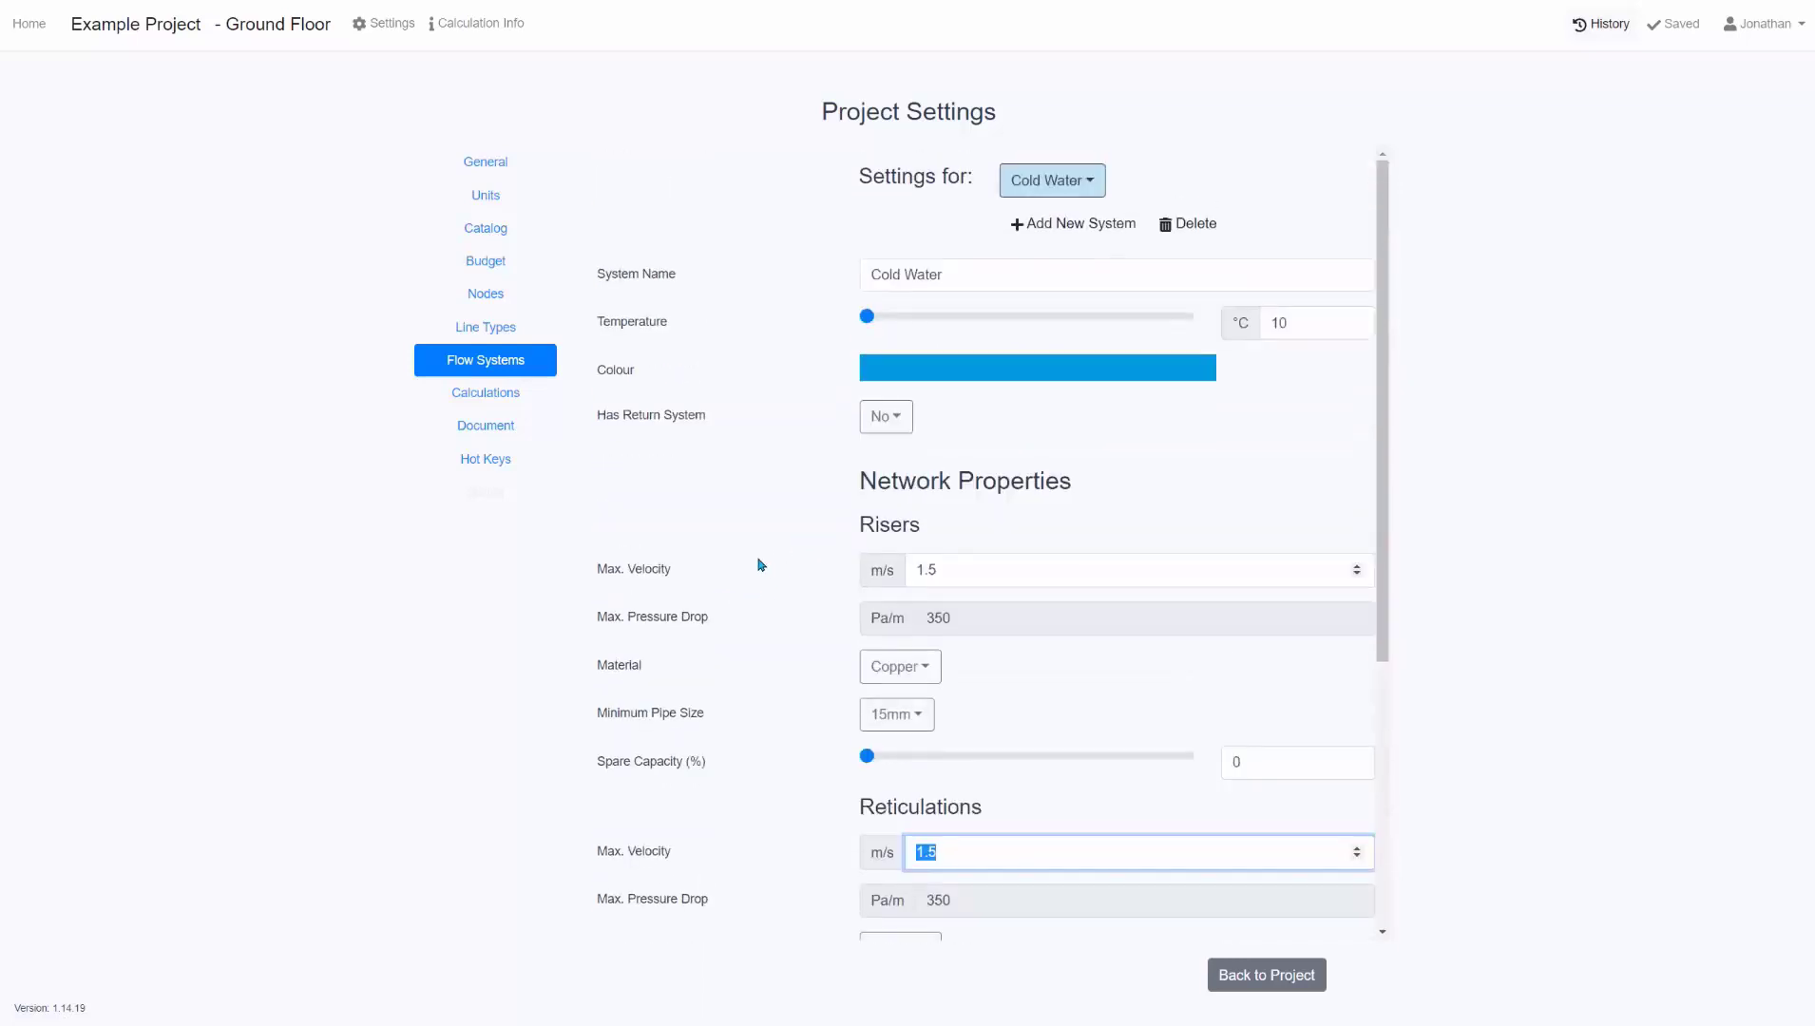
# Switch the flow system settings to Hot Water and review its riser, reticulation and connection properties.
pyautogui.click(1036, 179)
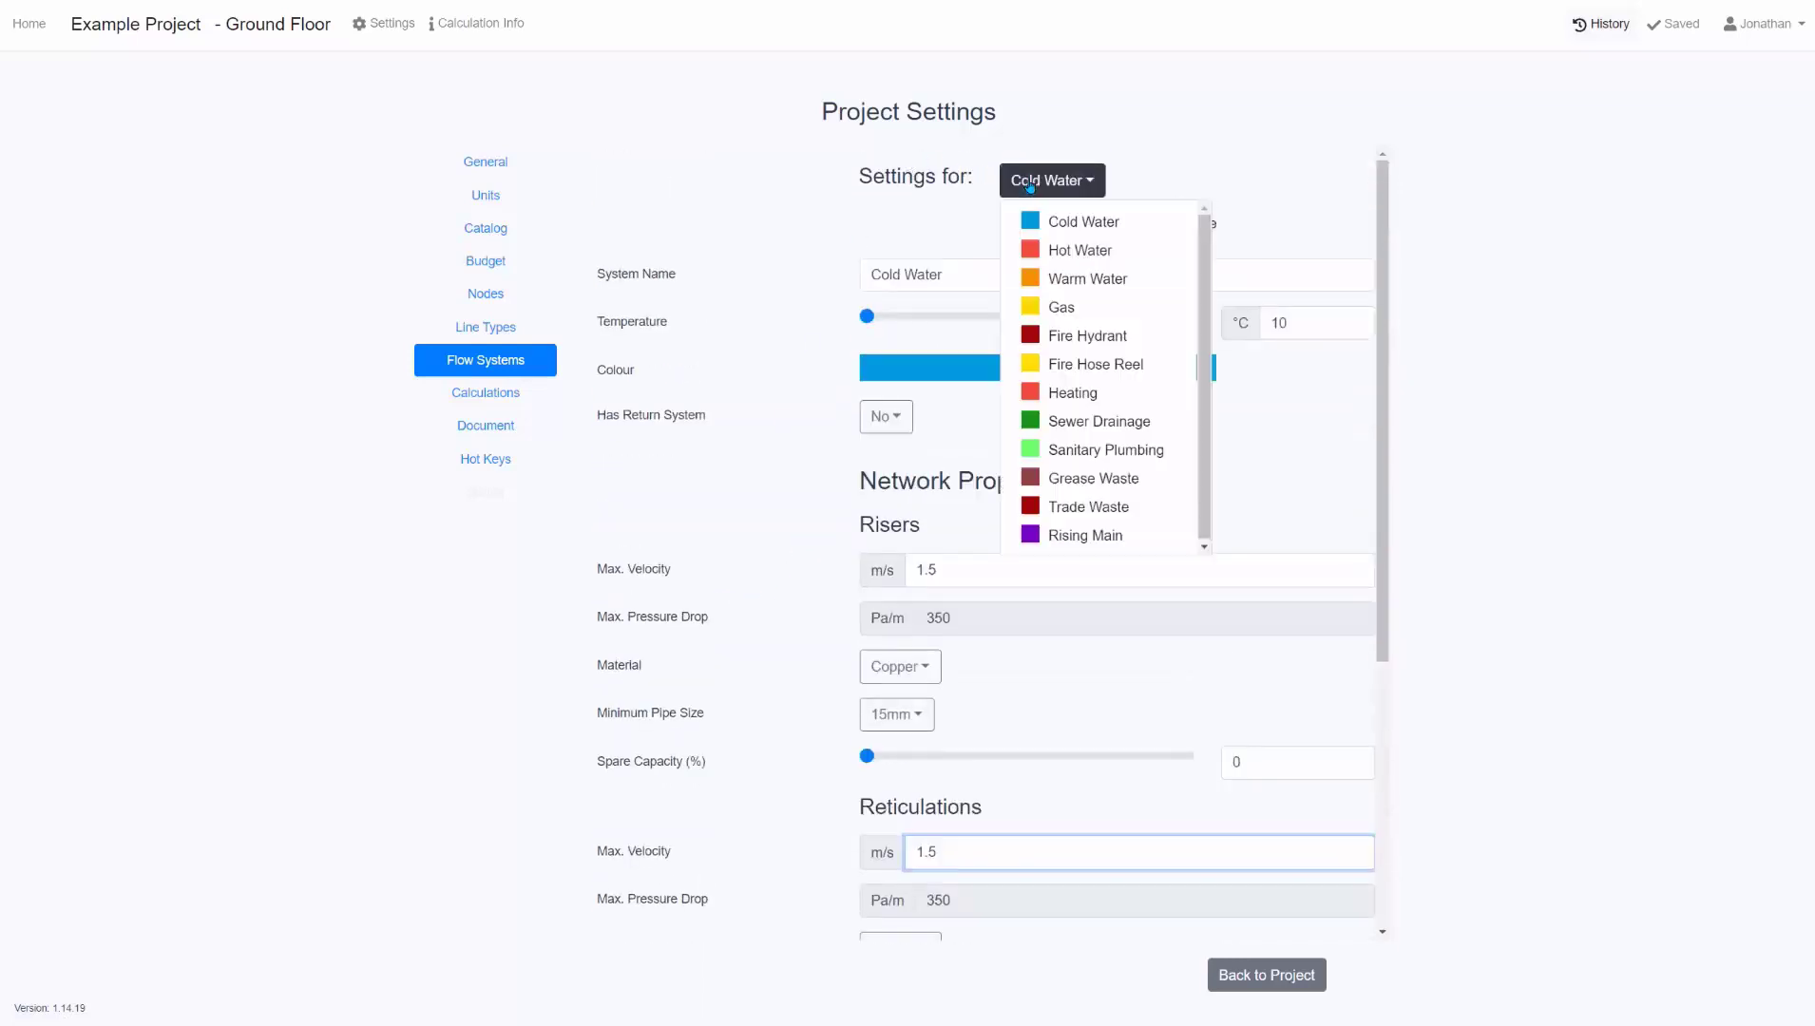
pyautogui.click(1060, 247)
pyautogui.scroll(-6, 774, 396)
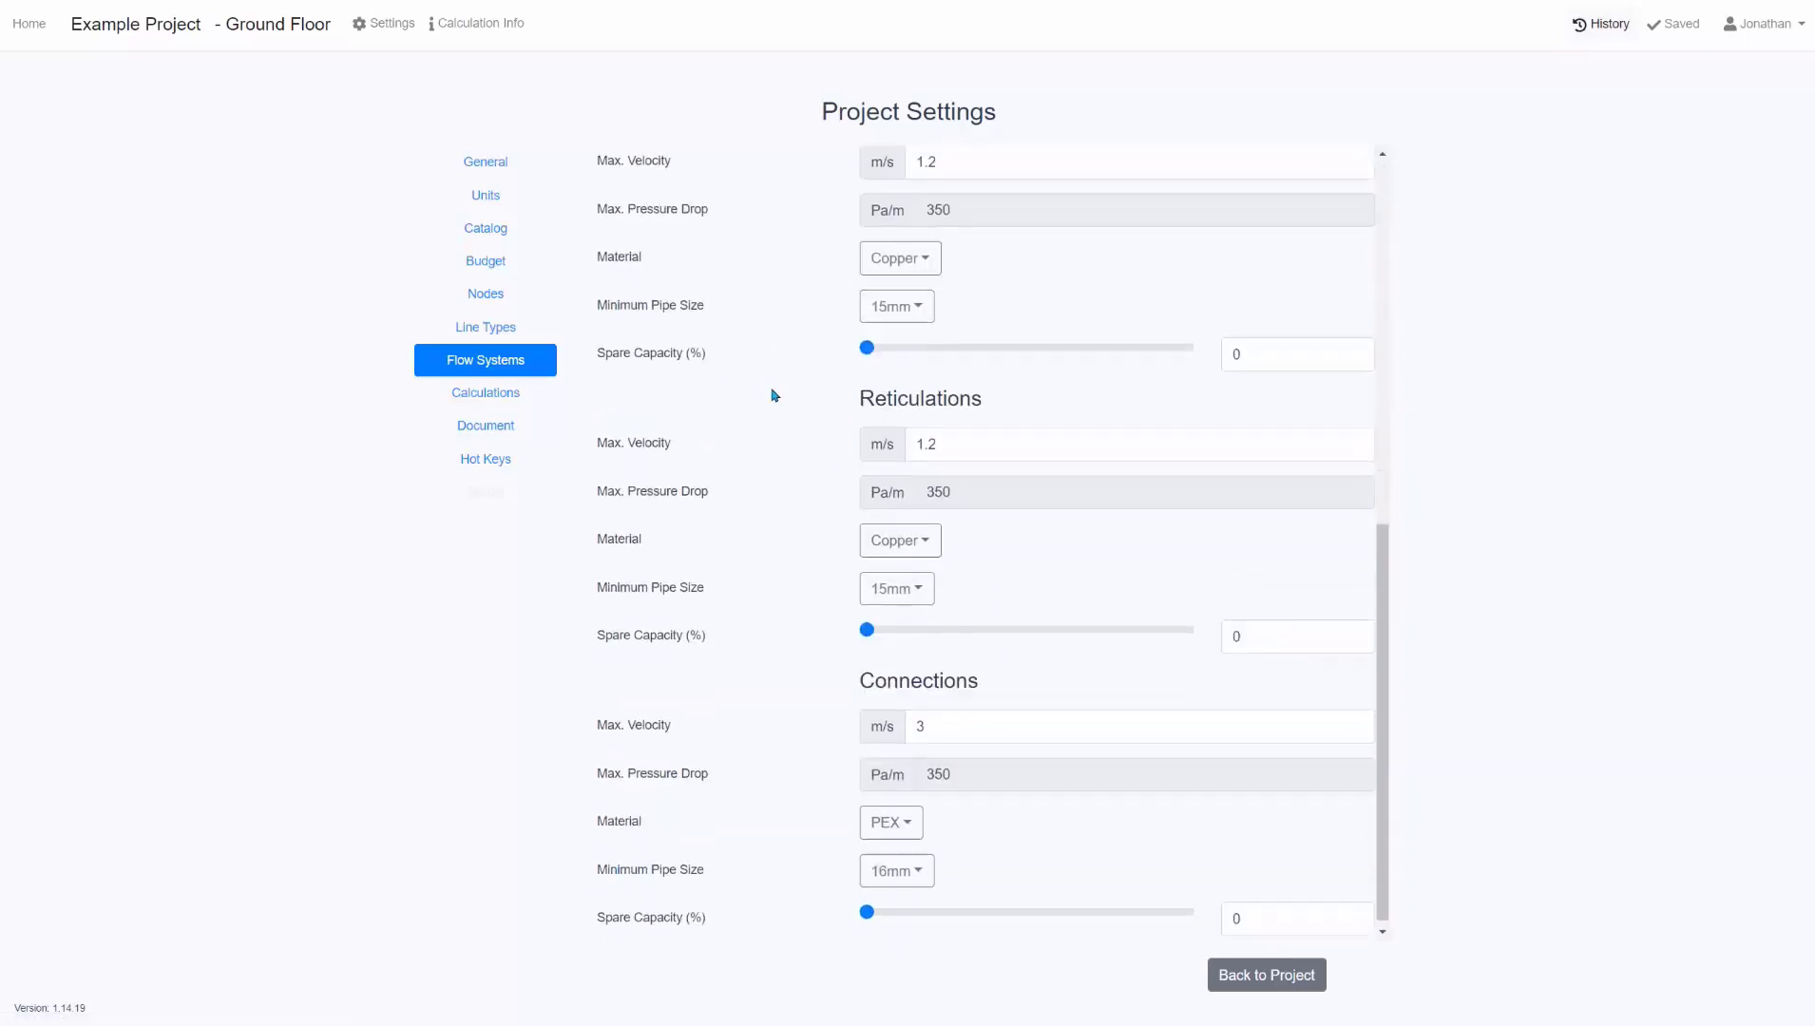
pyautogui.scroll(6, 774, 396)
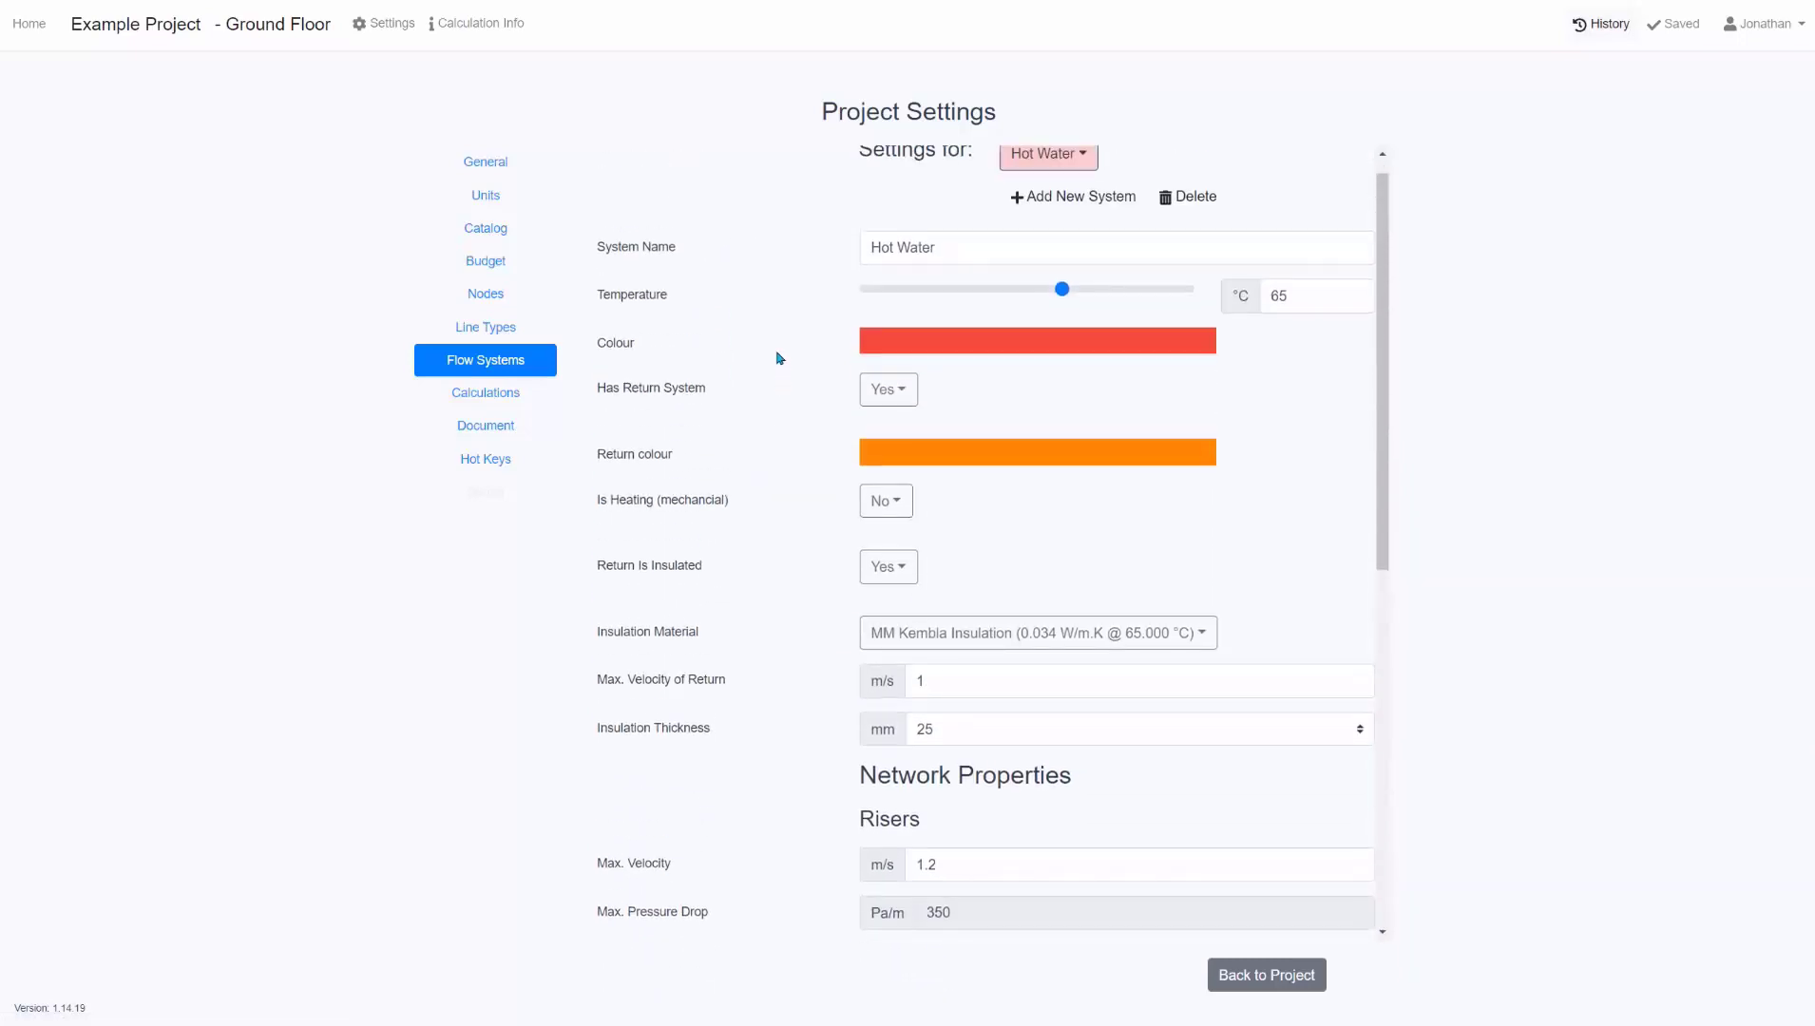
# Examine the Hot Water return system option, maximum return velocity and insulation material.
pyautogui.click(911, 394)
pyautogui.click(772, 407)
pyautogui.click(984, 684)
pyautogui.click(986, 644)
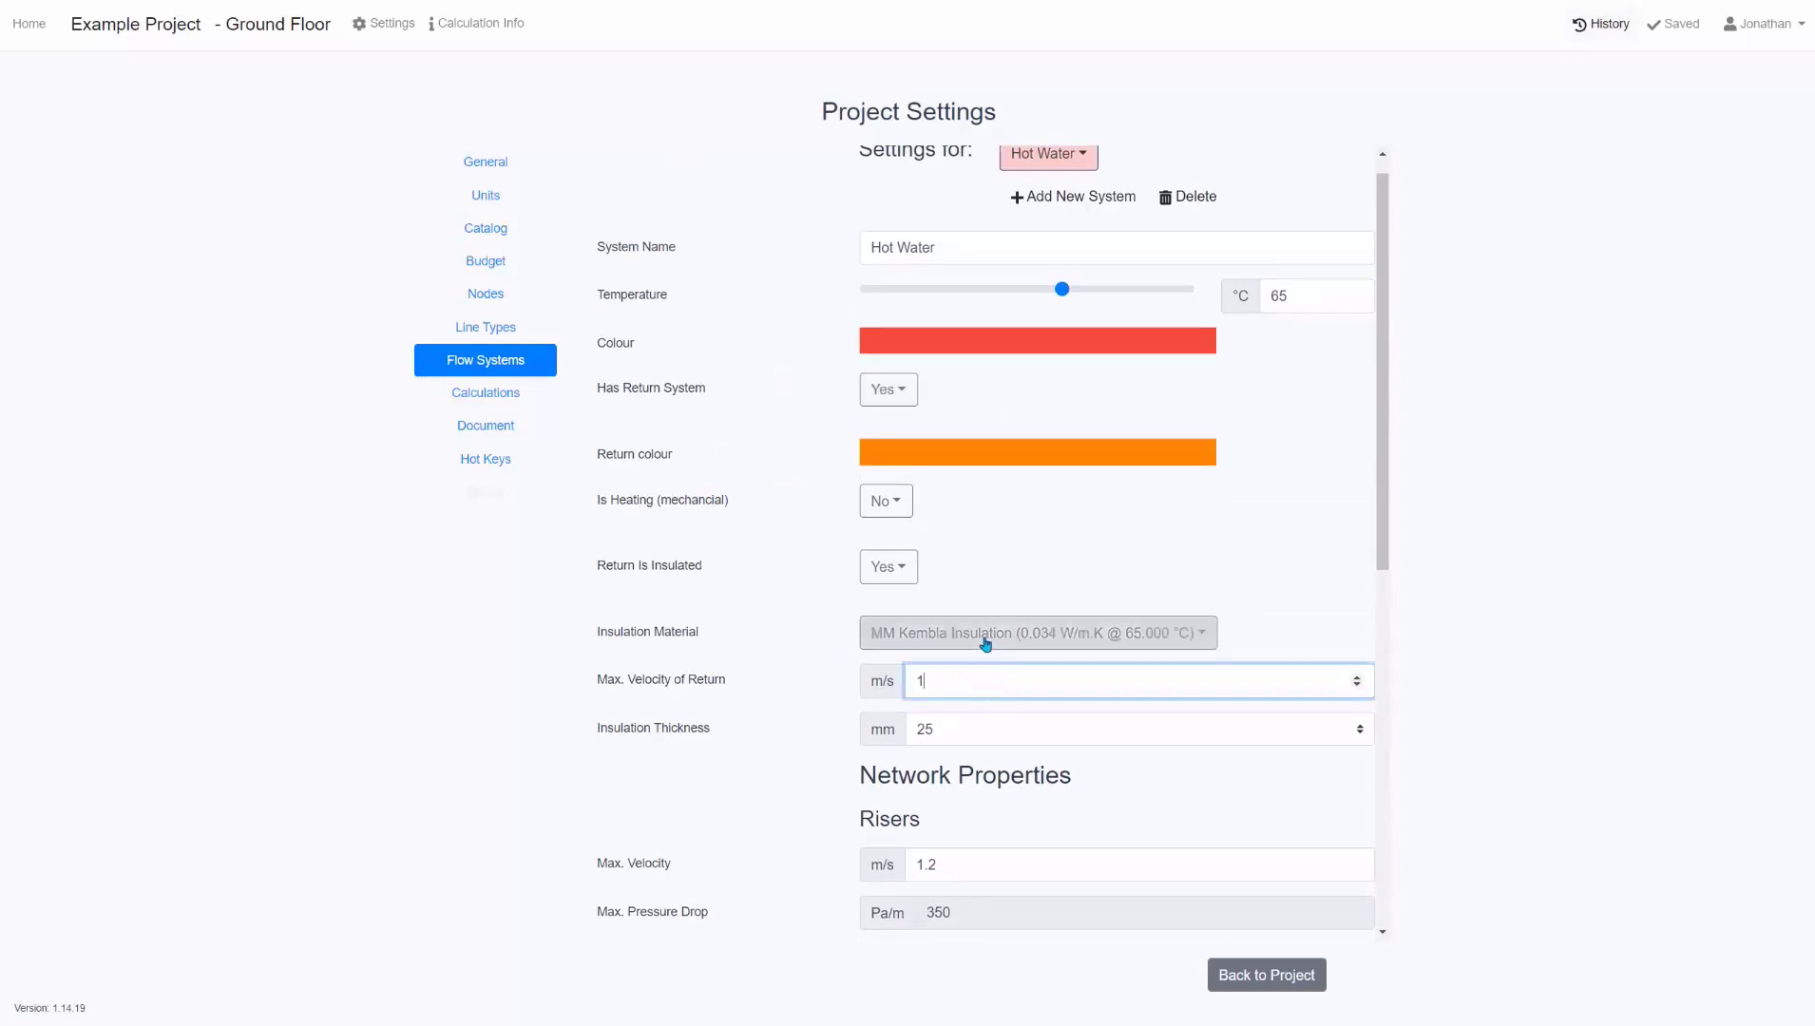
# Check the Hot Water return system's insulation material and insulation thickness.
pyautogui.click(985, 644)
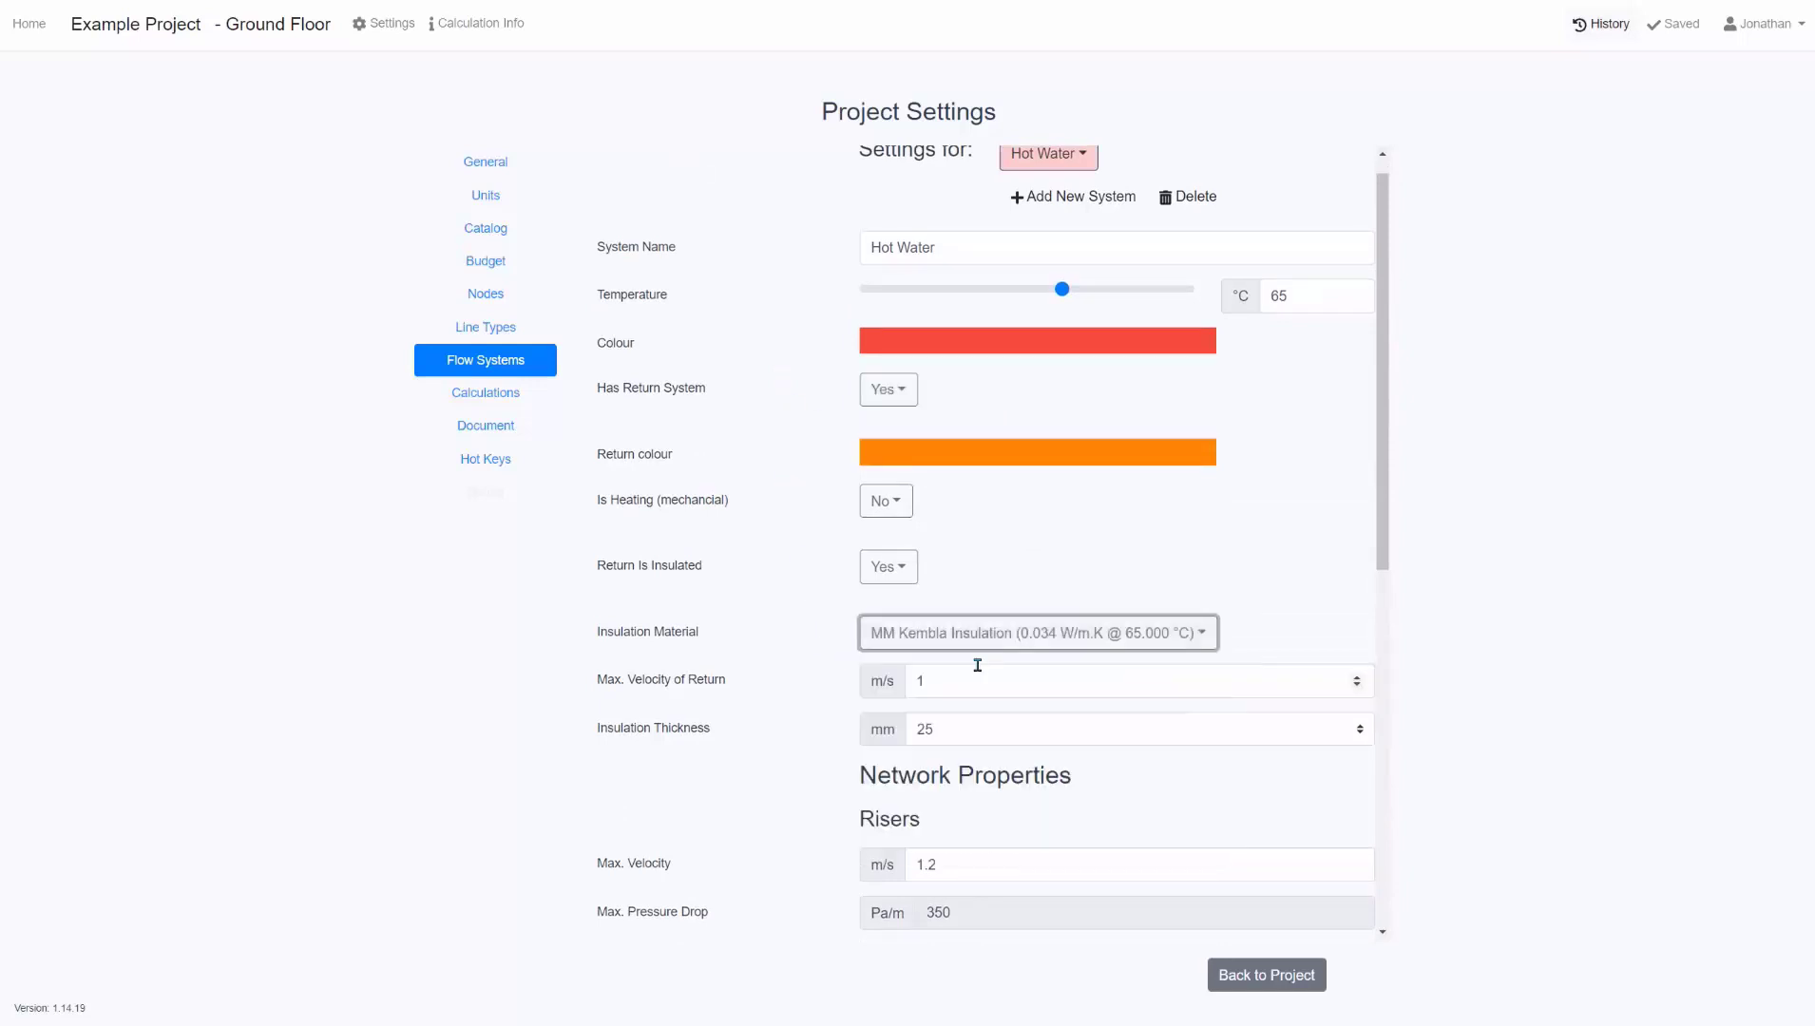
pyautogui.click(993, 729)
pyautogui.click(993, 729)
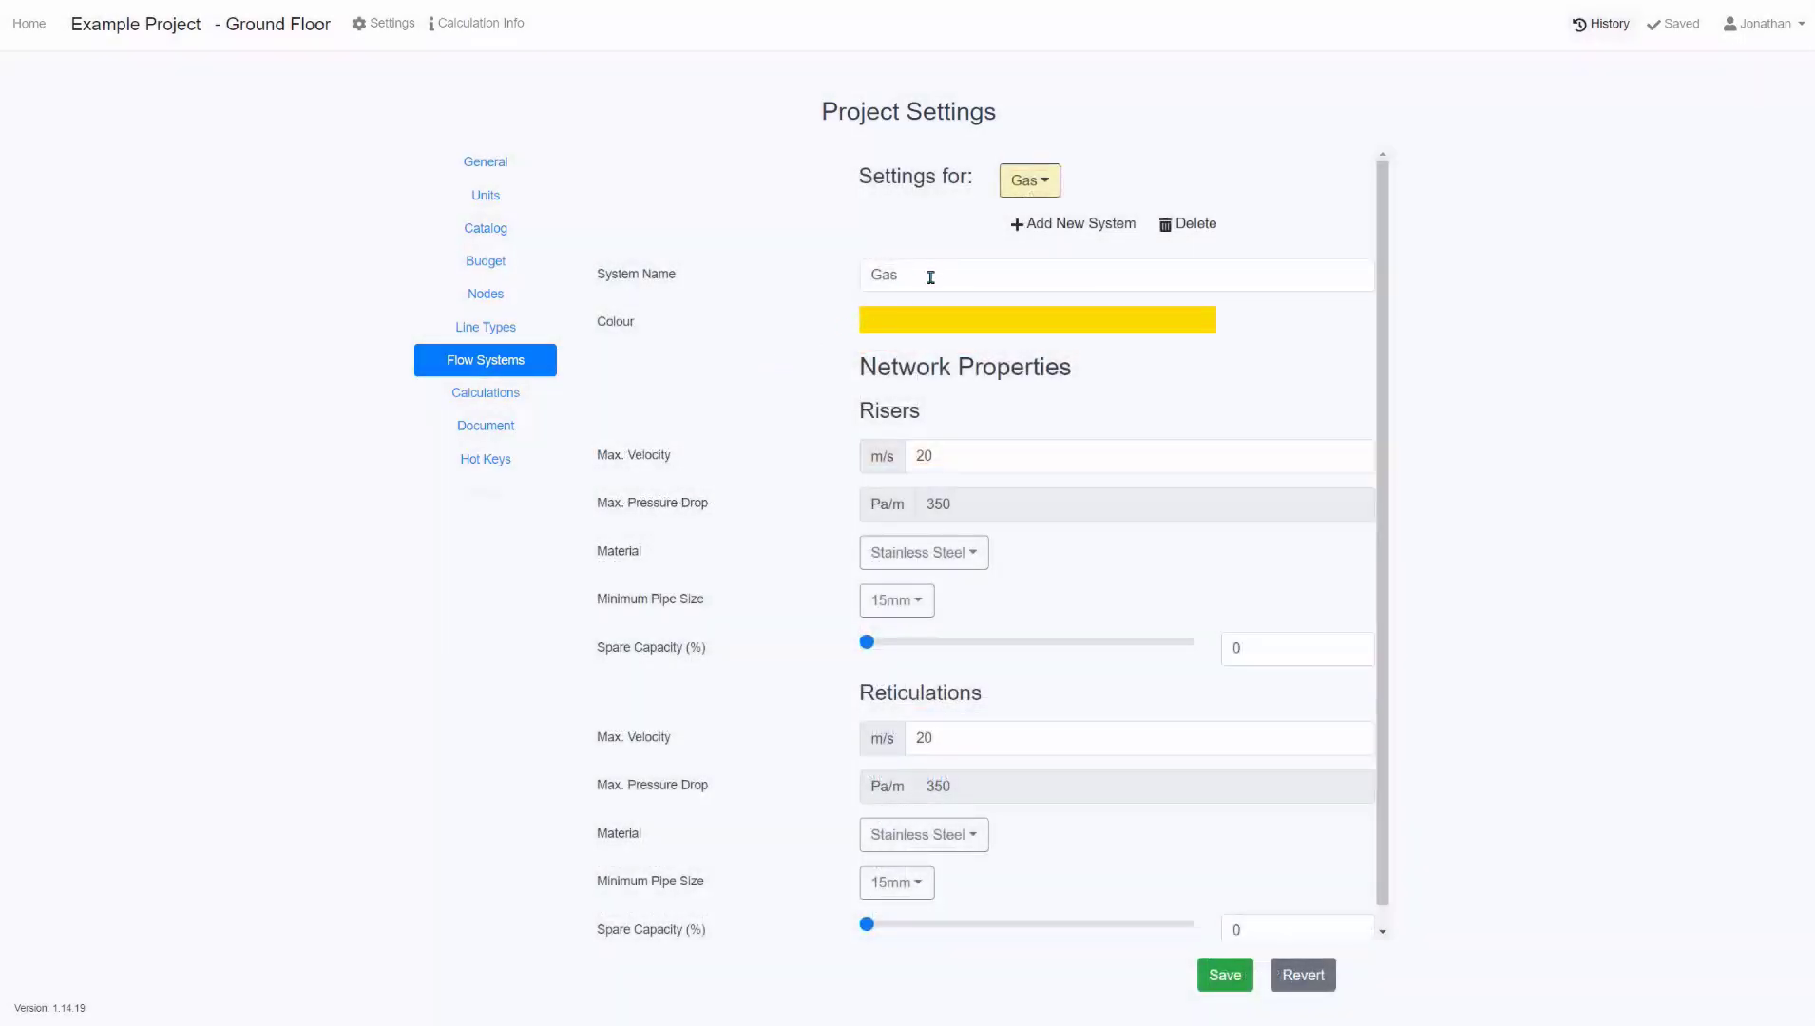
# Switch the flow system settings to Gas and review its name, colour, maximum velocity, pipe material and minimum pipe size for risers and reticulations.
pyautogui.click(930, 276)
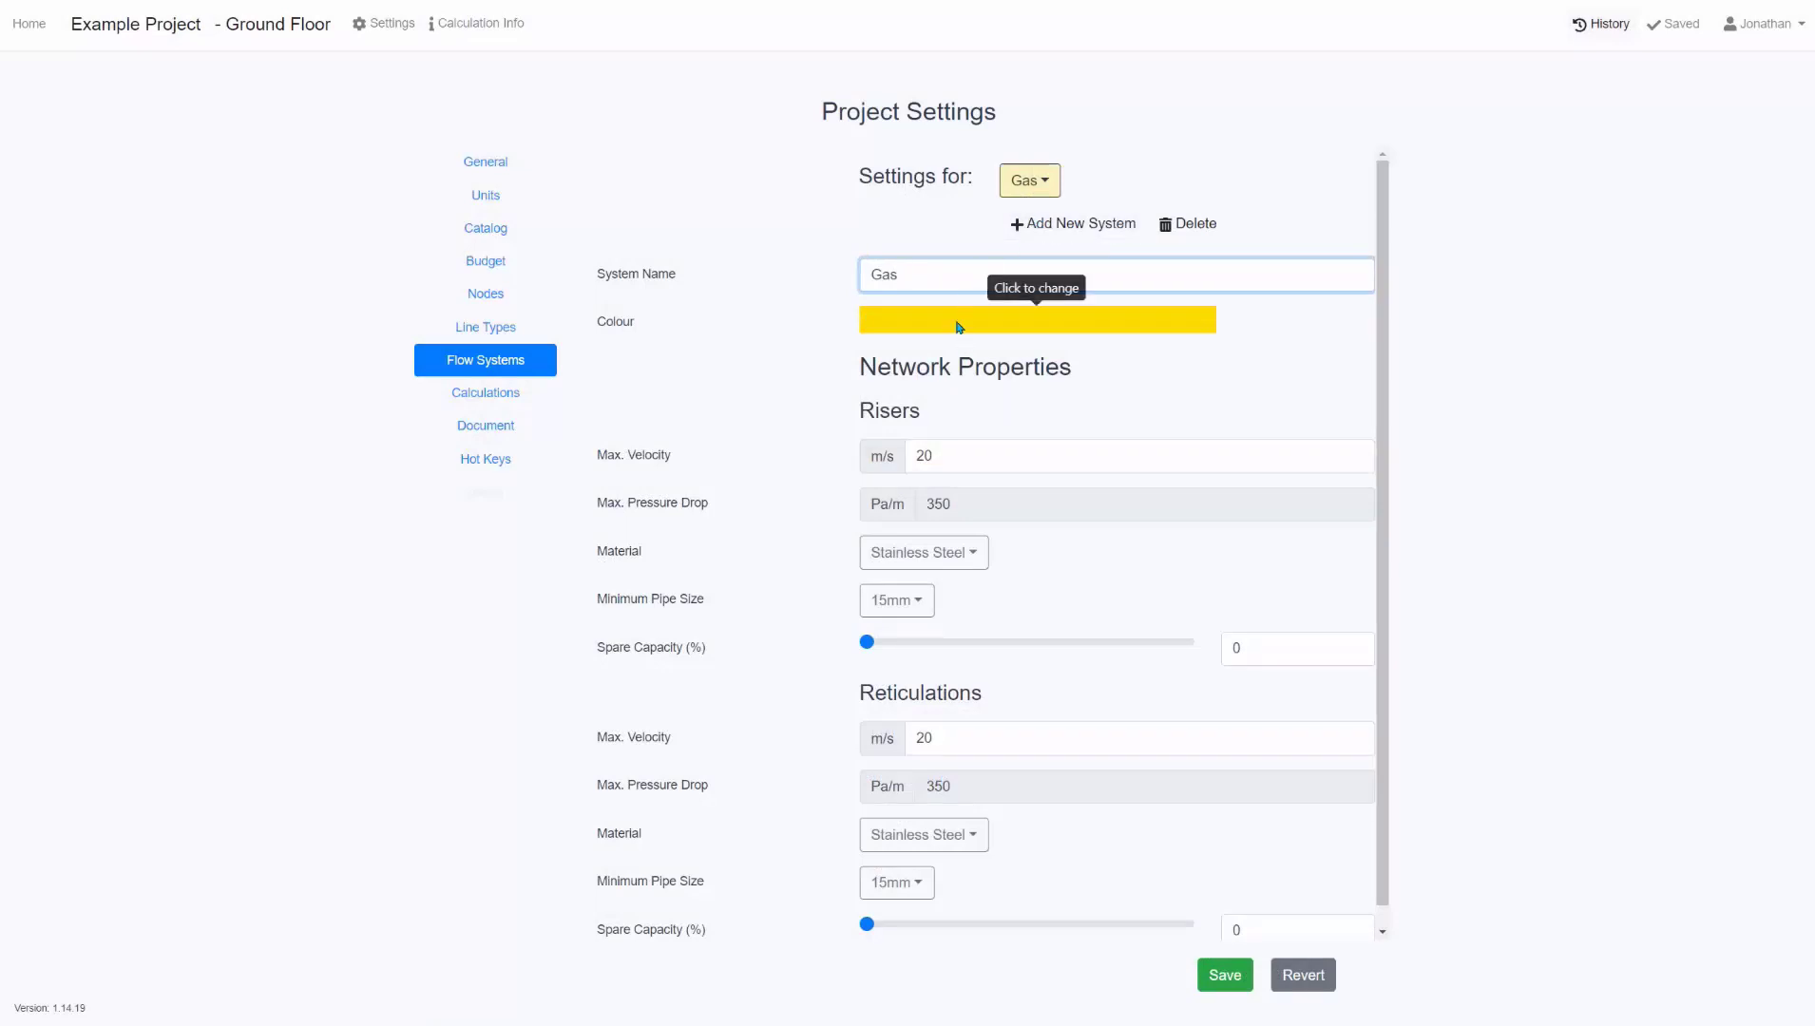
pyautogui.scroll(-1, 1044, 446)
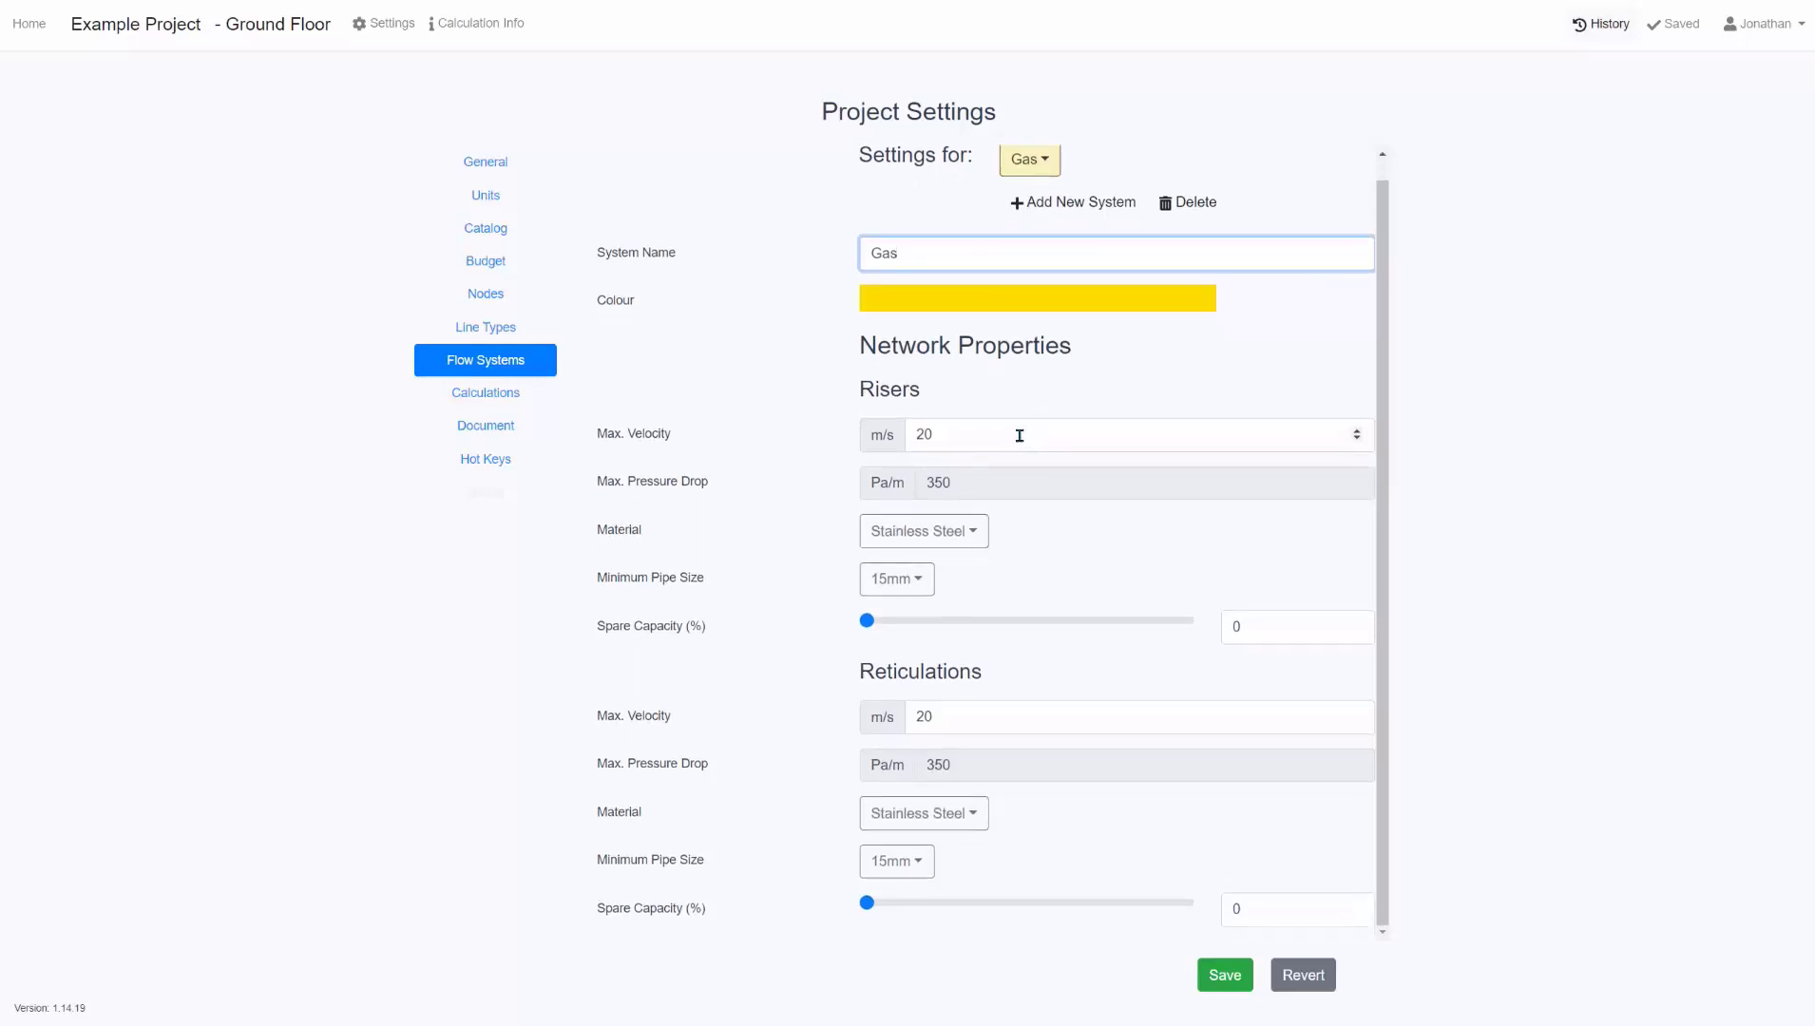
pyautogui.click(1019, 435)
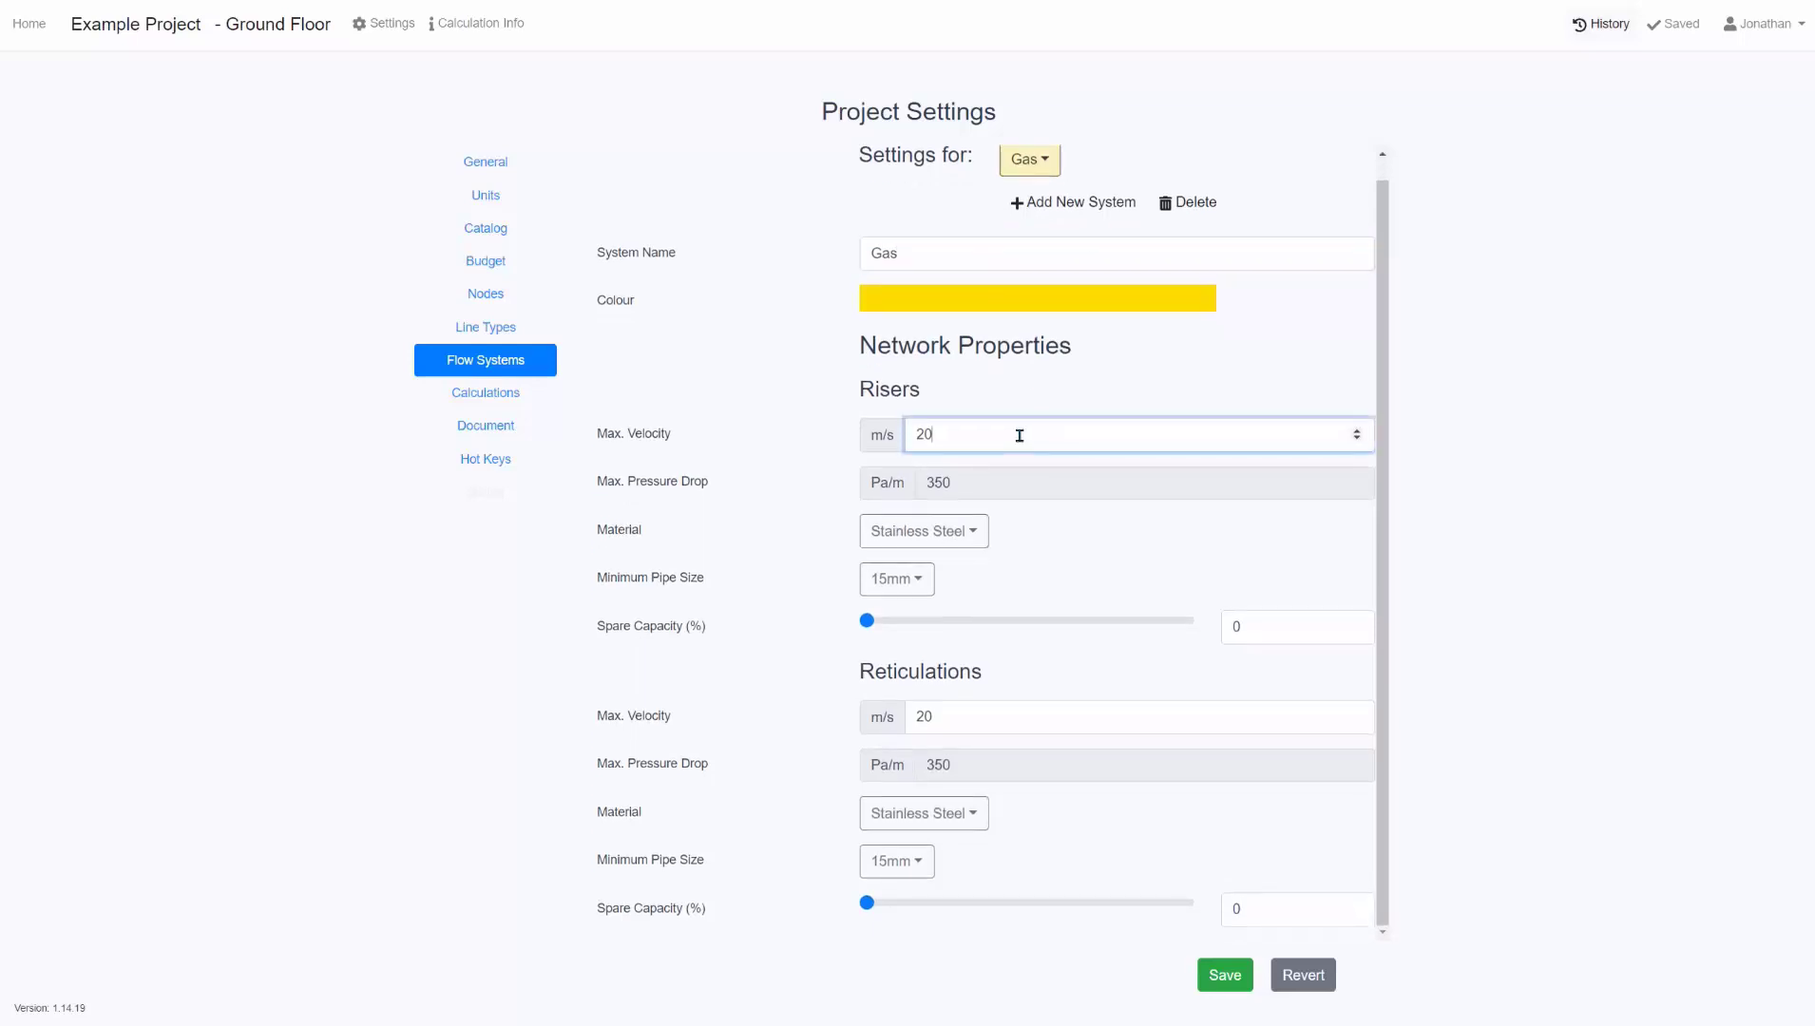
pyautogui.click(955, 534)
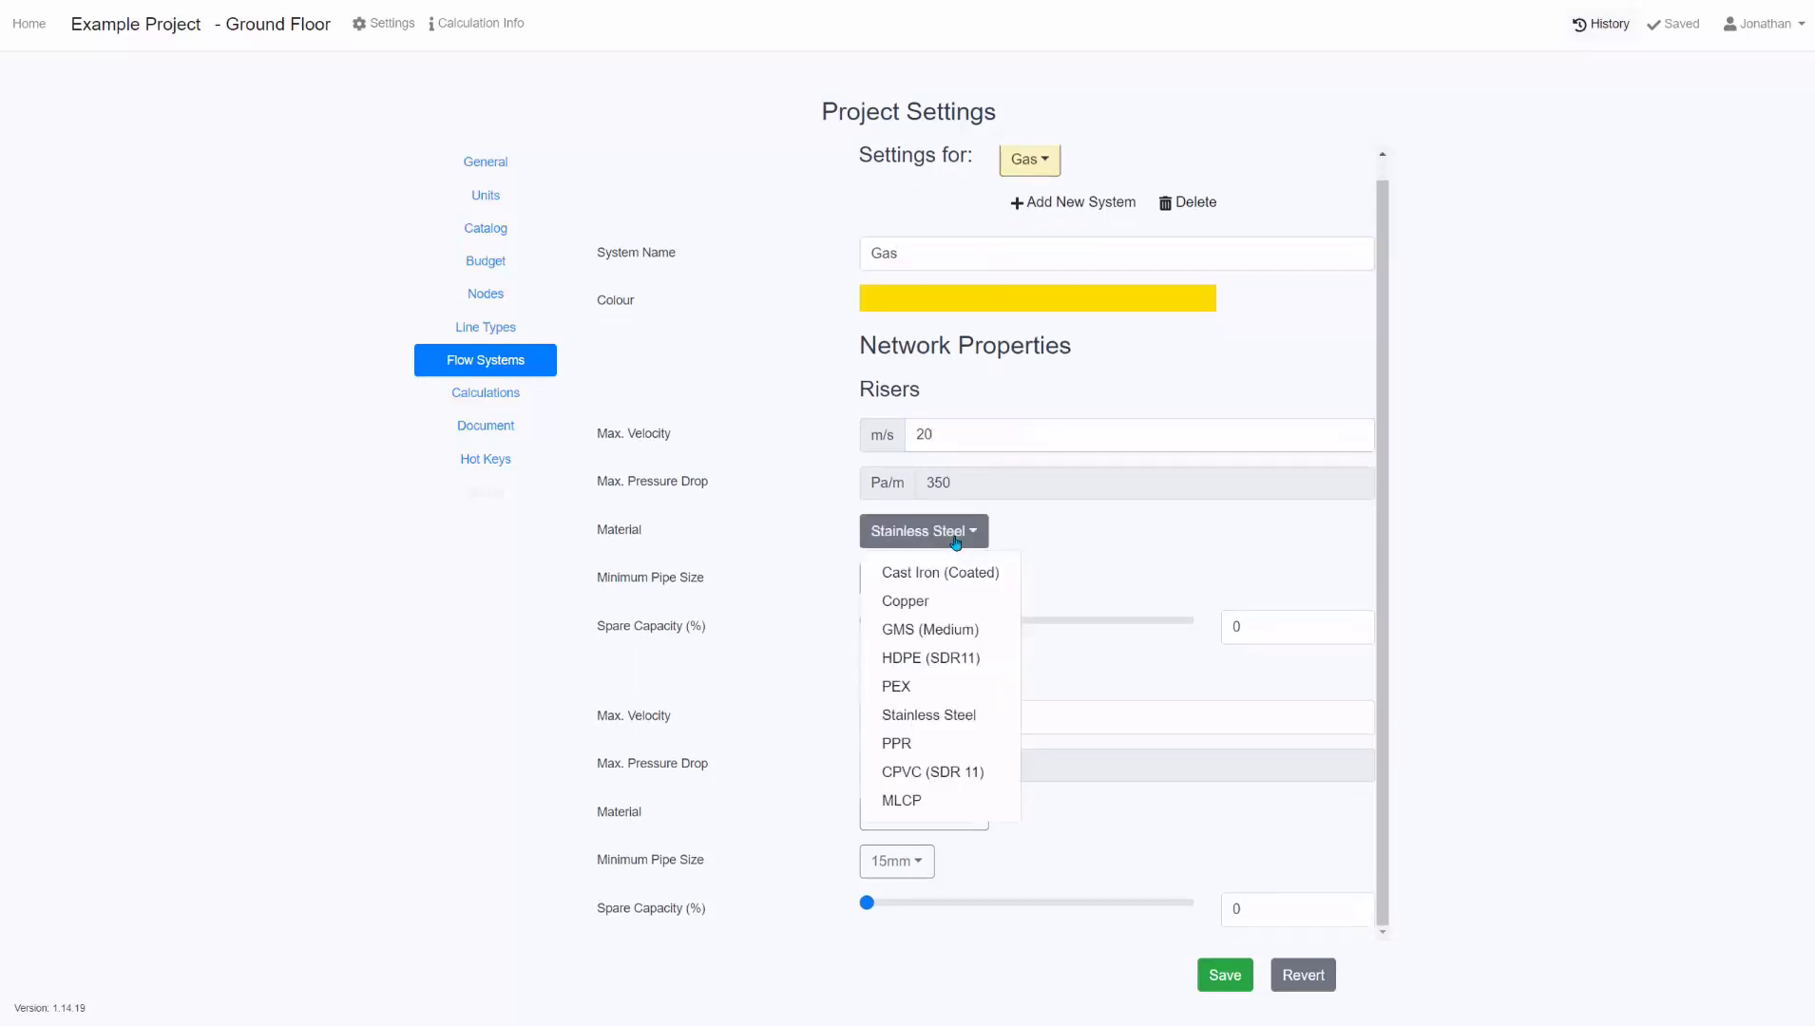
pyautogui.click(808, 694)
pyautogui.click(871, 594)
pyautogui.click(808, 718)
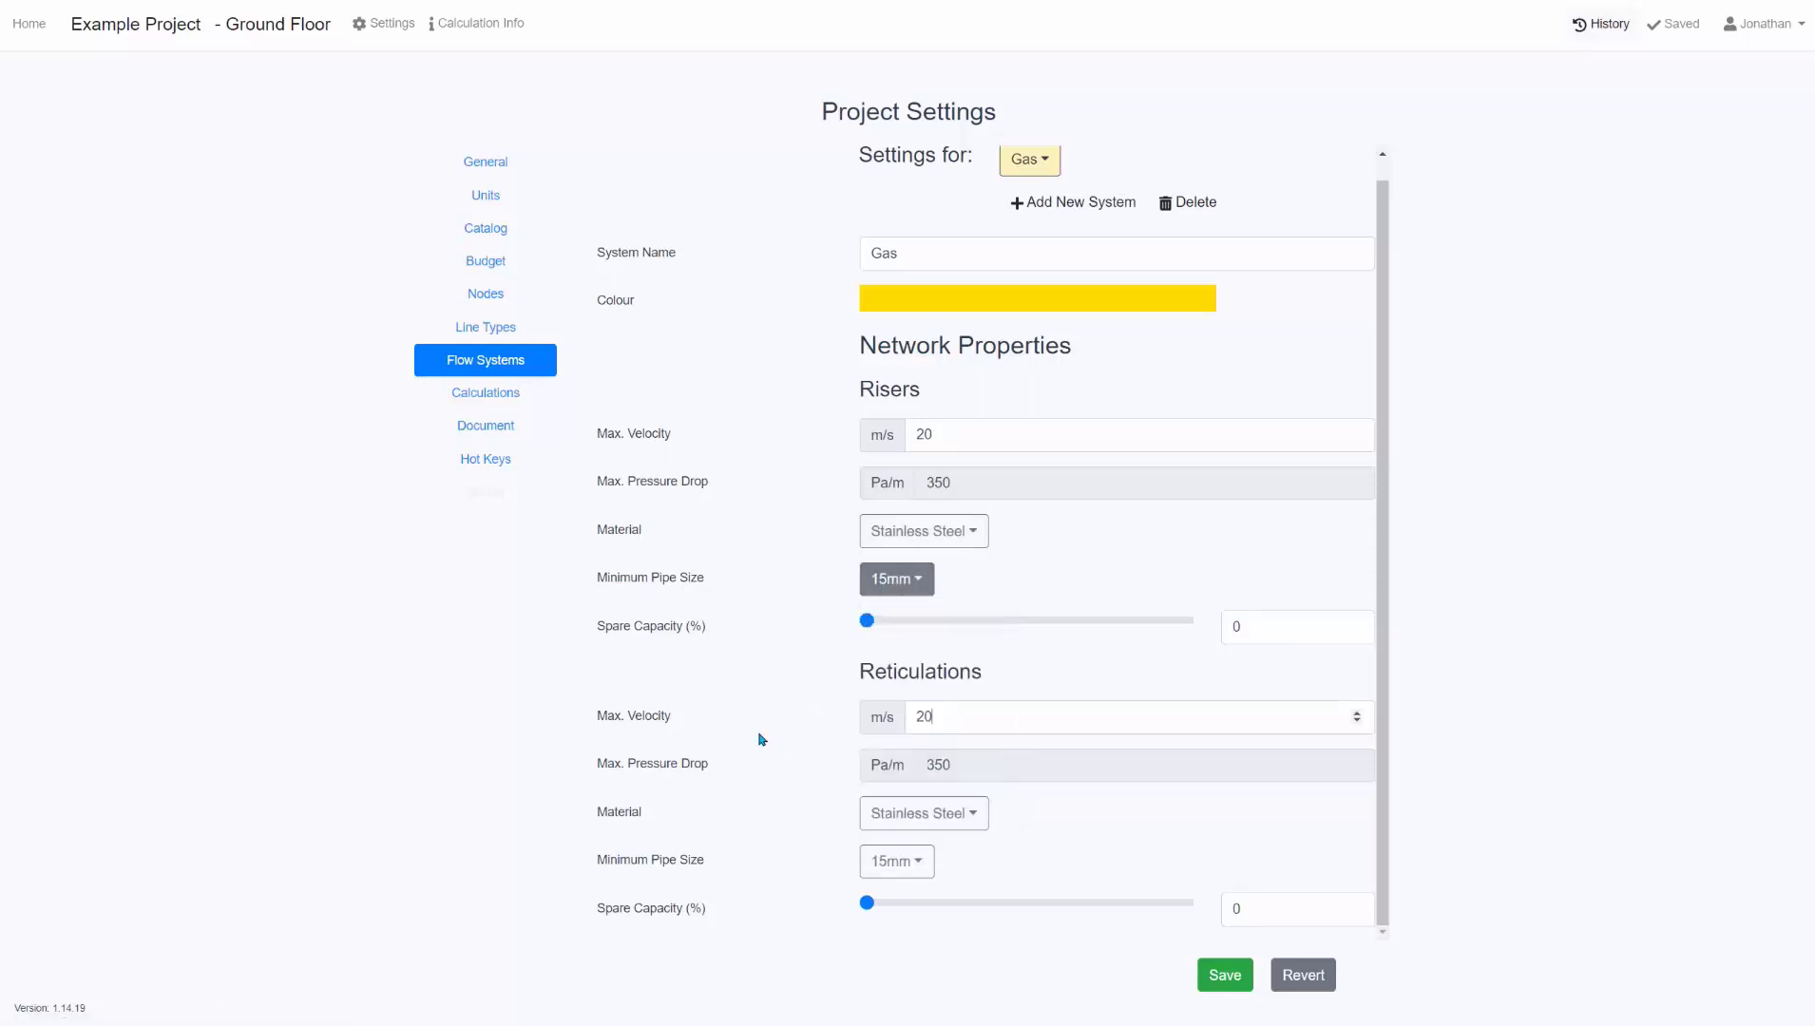
pyautogui.doubleClick(902, 390)
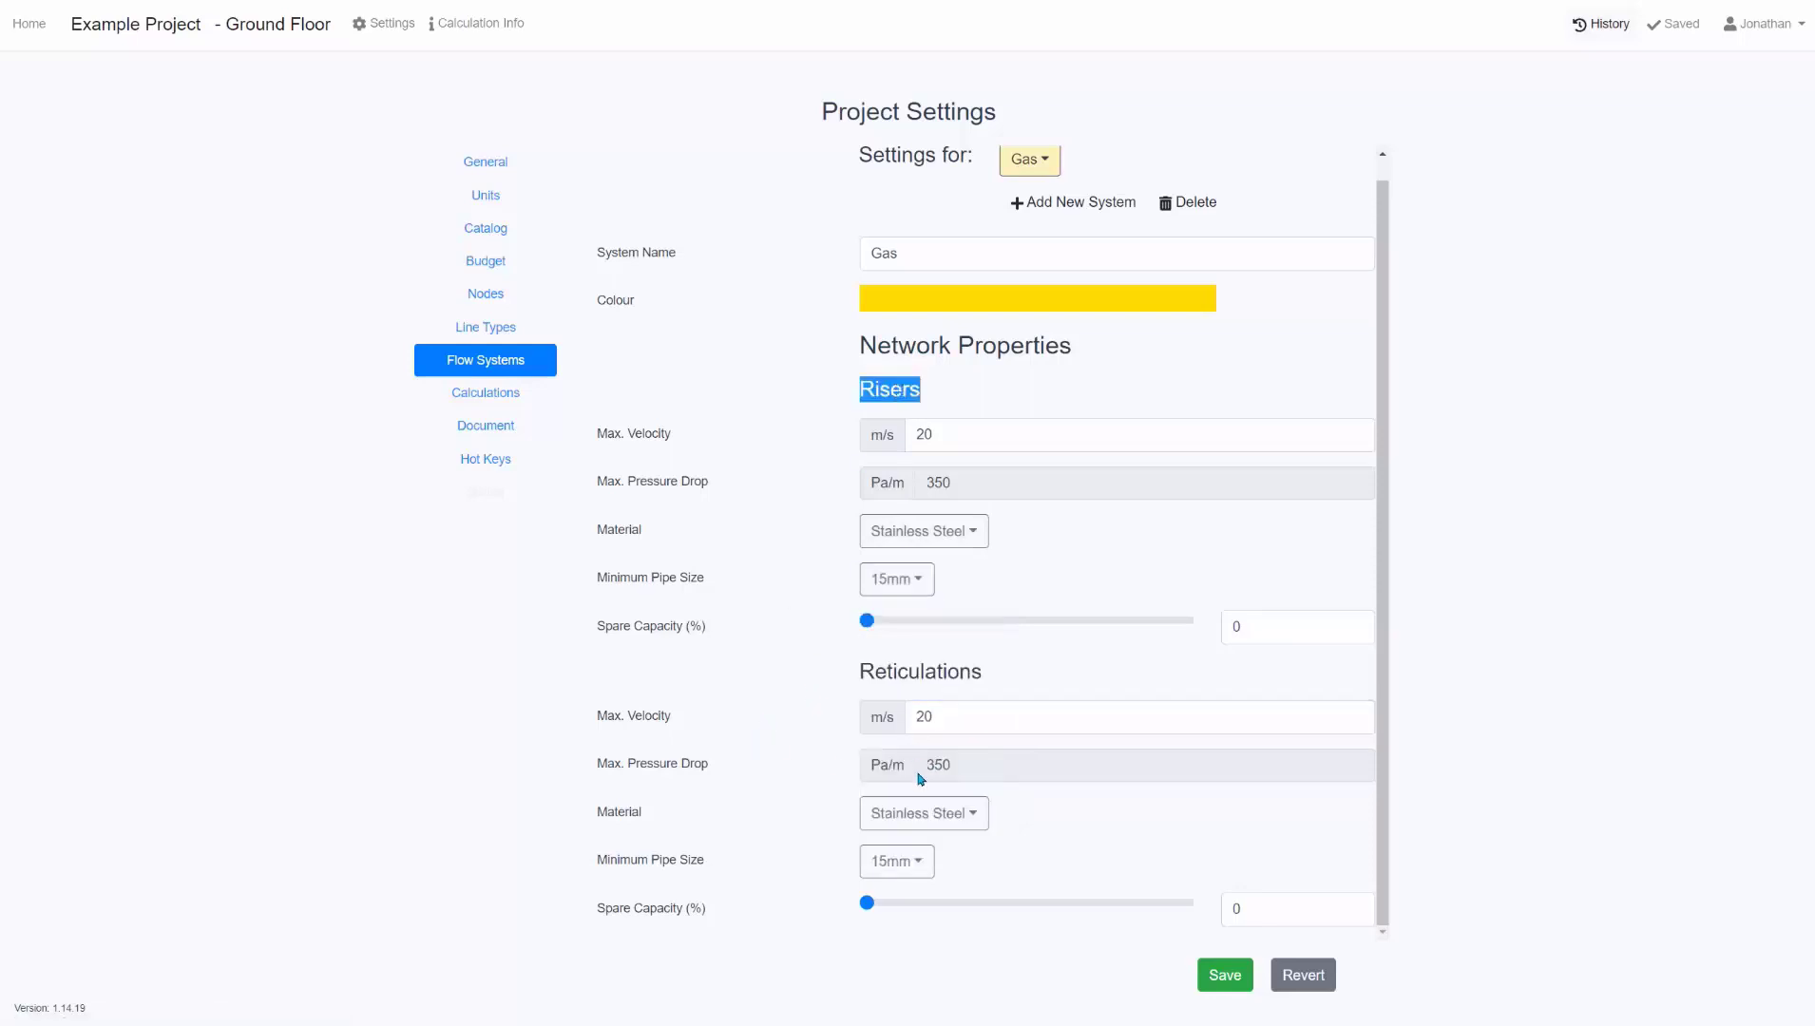
pyautogui.doubleClick(920, 672)
pyautogui.click(722, 751)
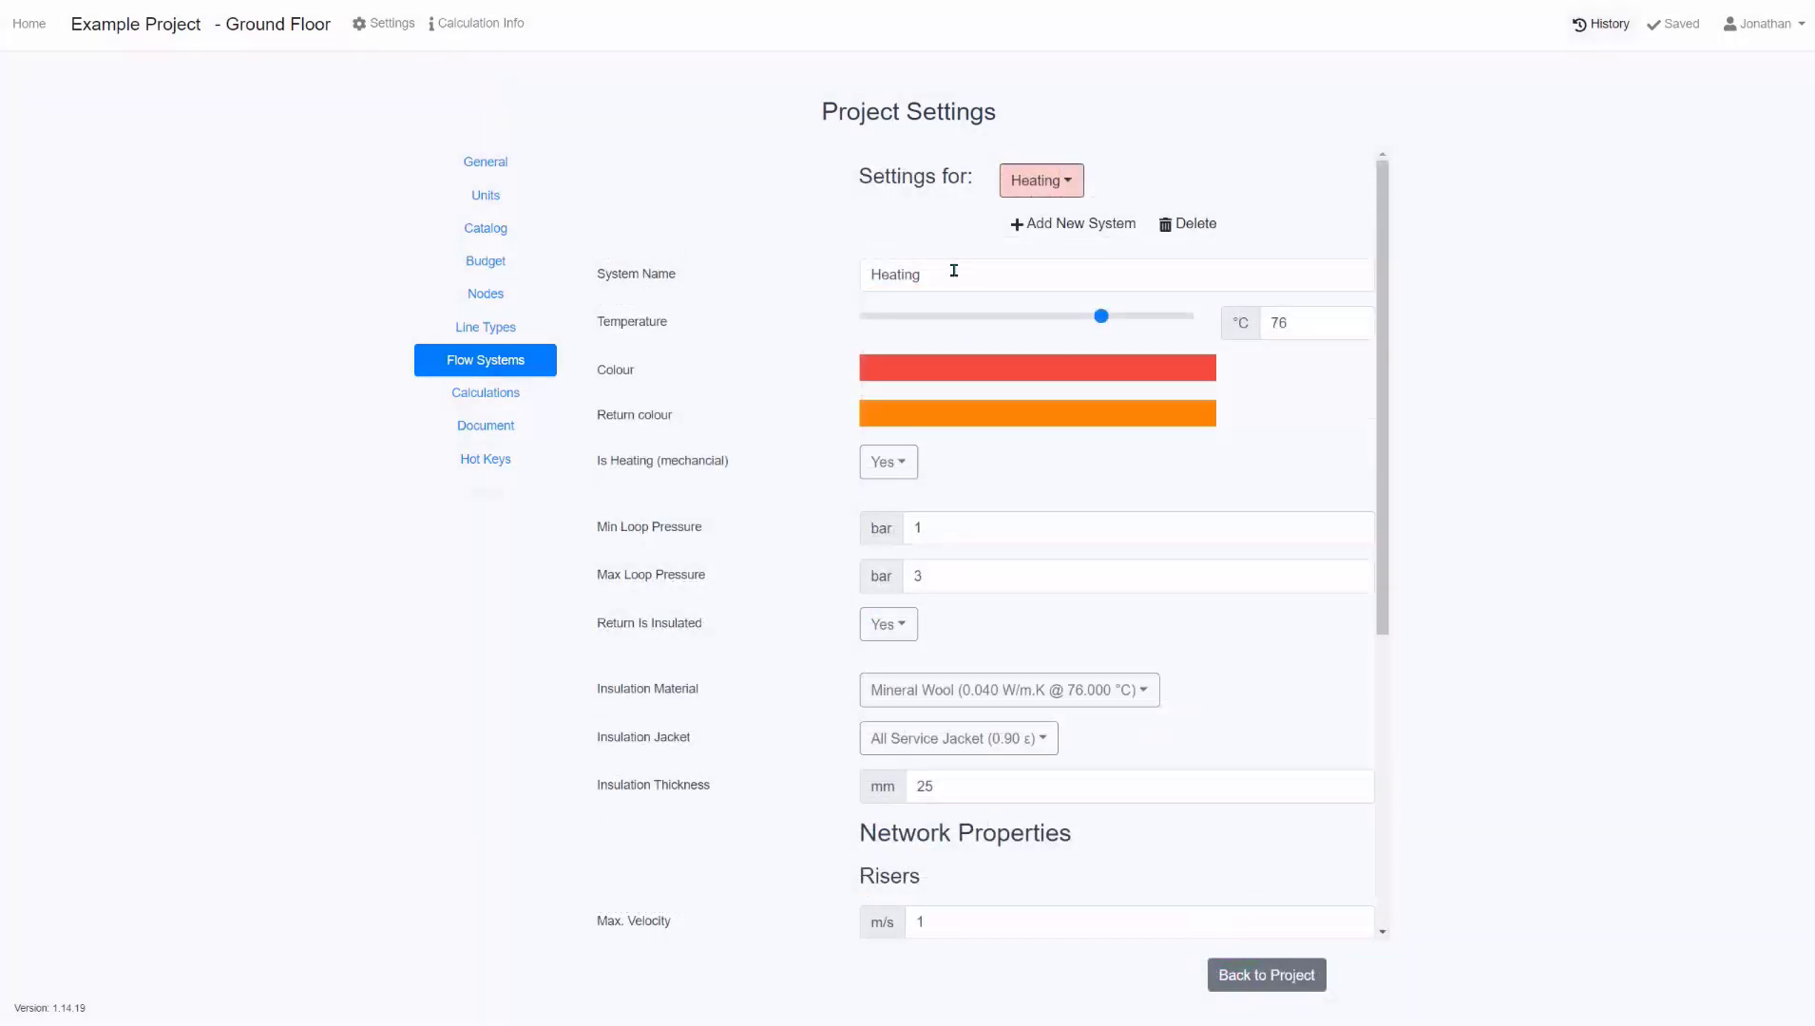
# Switch the flow system settings to Heating and review its name, temperature, loop pressures and return insulation option.
pyautogui.click(953, 271)
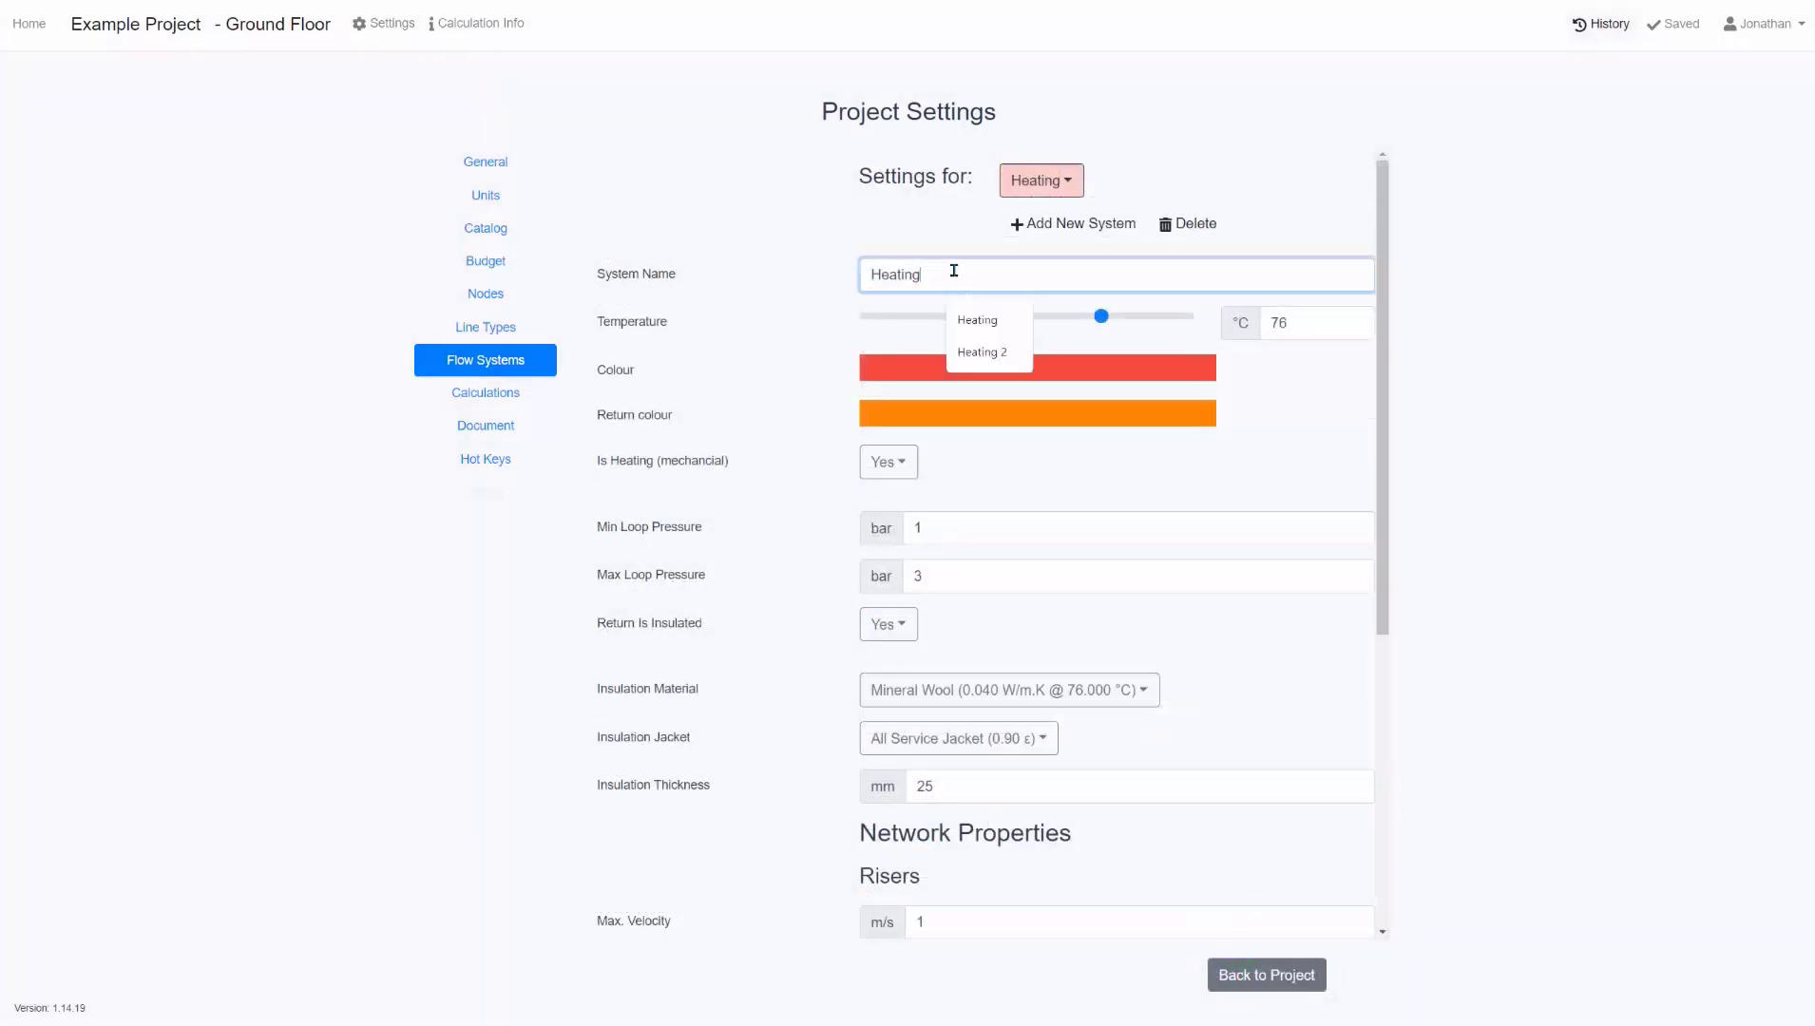
pyautogui.click(1327, 321)
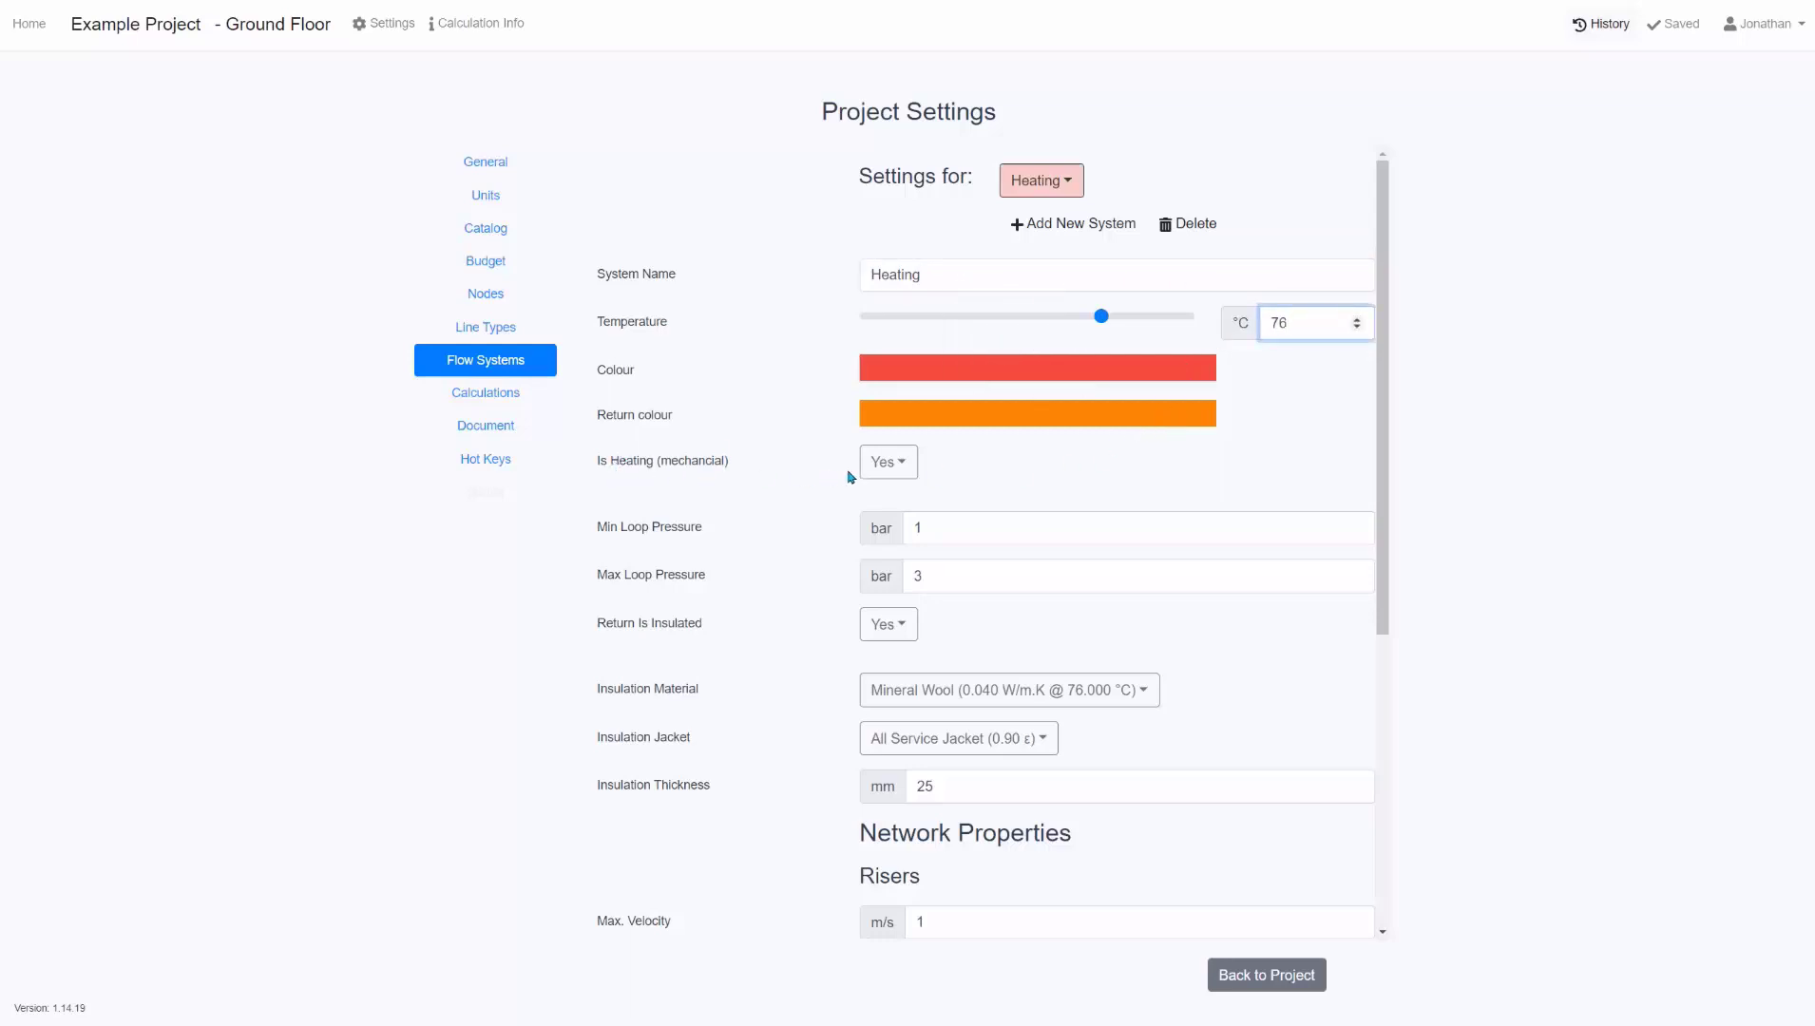
pyautogui.scroll(-1, 1005, 503)
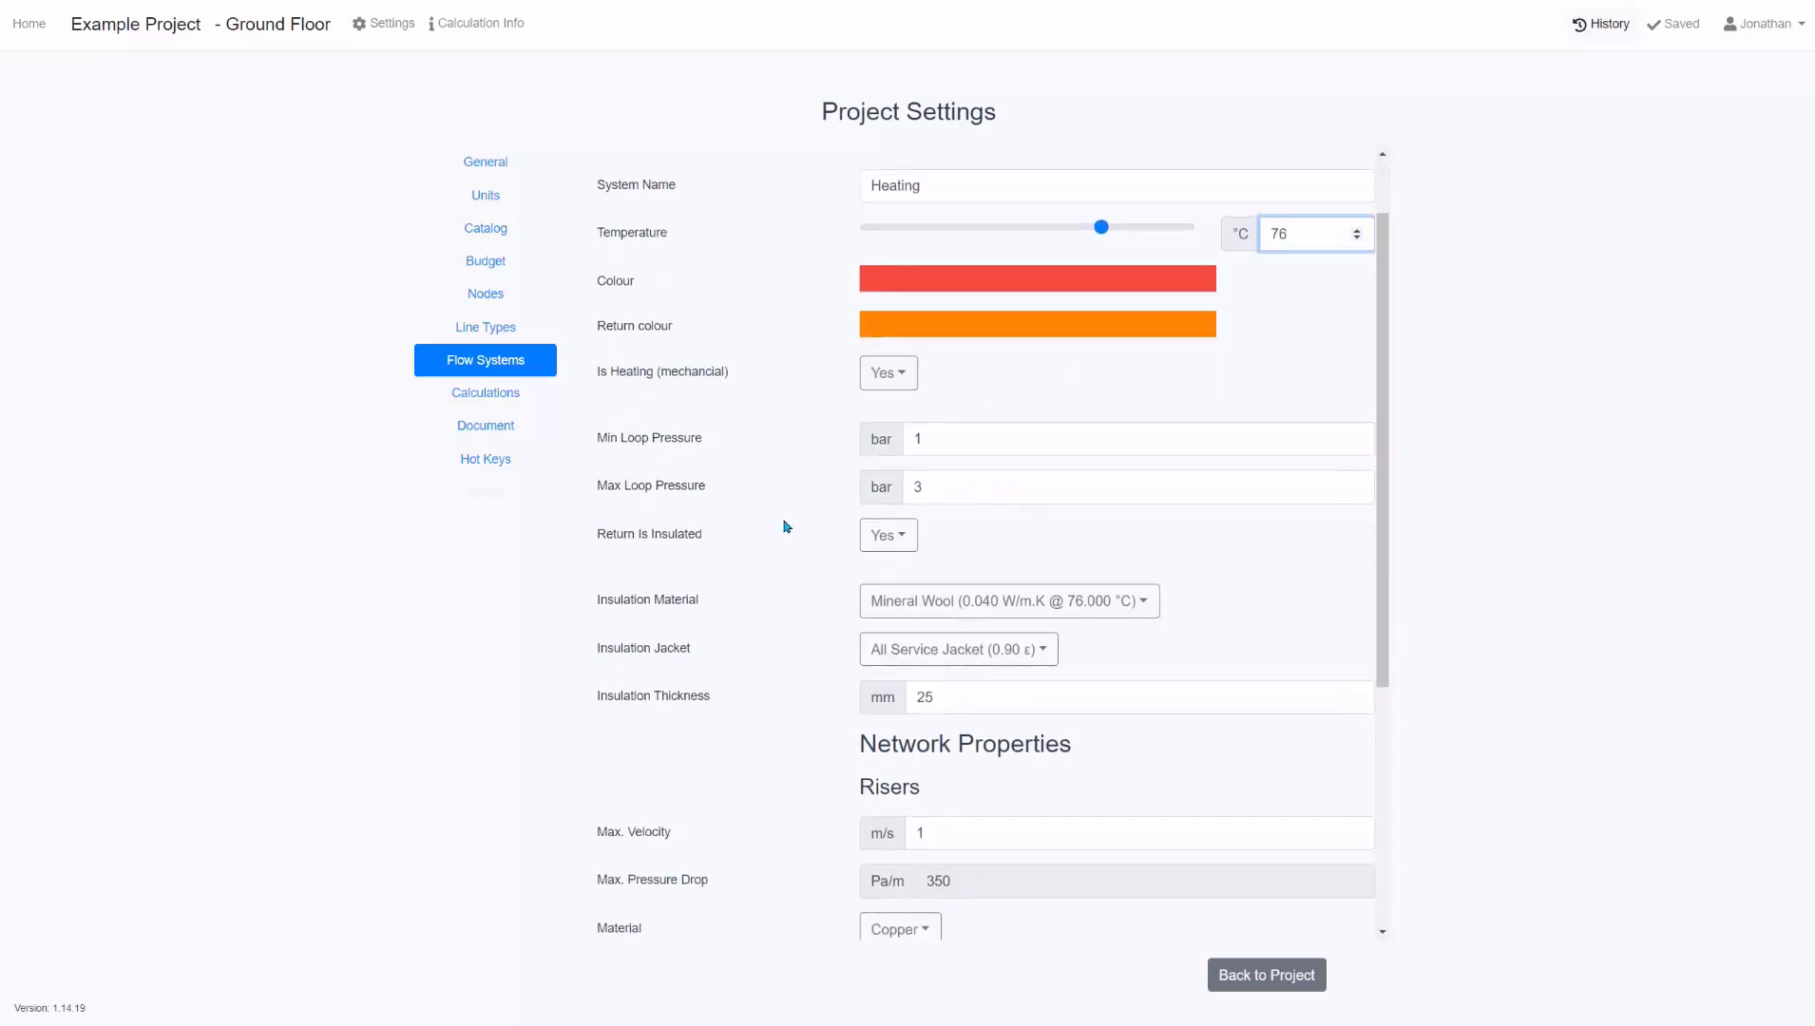
pyautogui.scroll(-2, 787, 527)
pyautogui.click(884, 360)
pyautogui.click(994, 368)
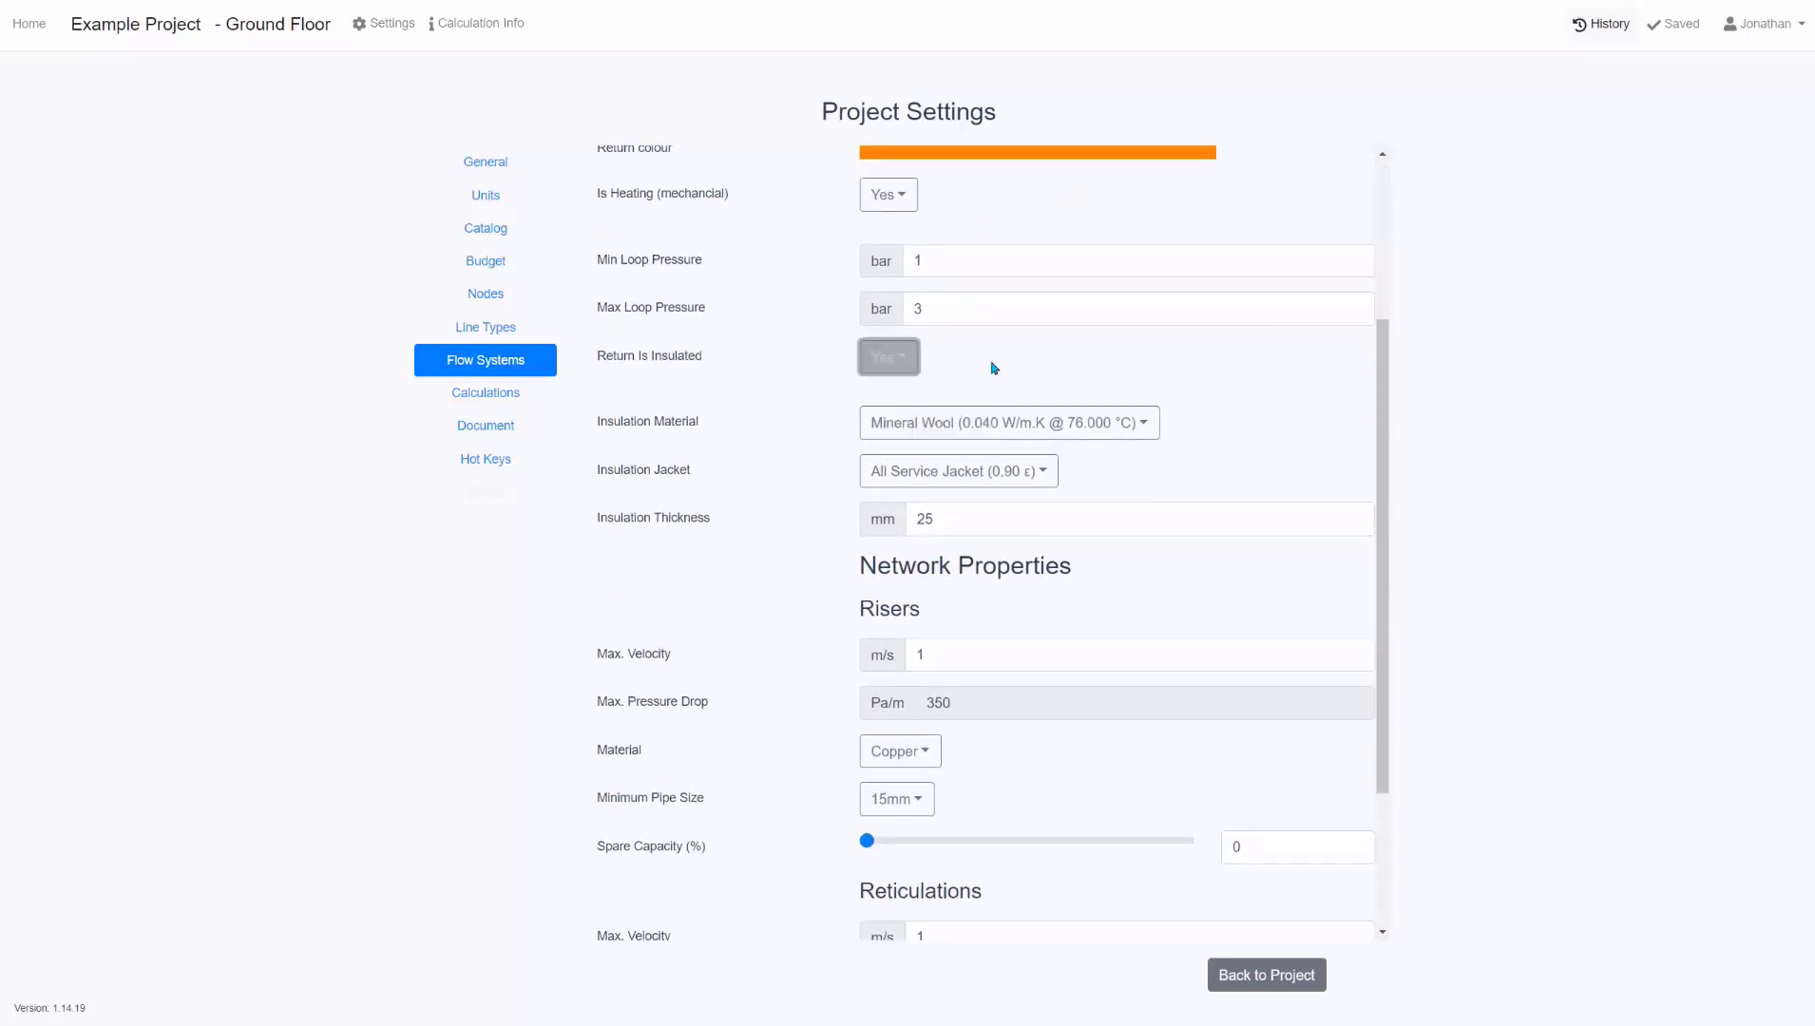
# Examine the Heating system's insulation material, insulation jacket and insulation thickness.
pyautogui.click(1002, 426)
pyautogui.click(1004, 429)
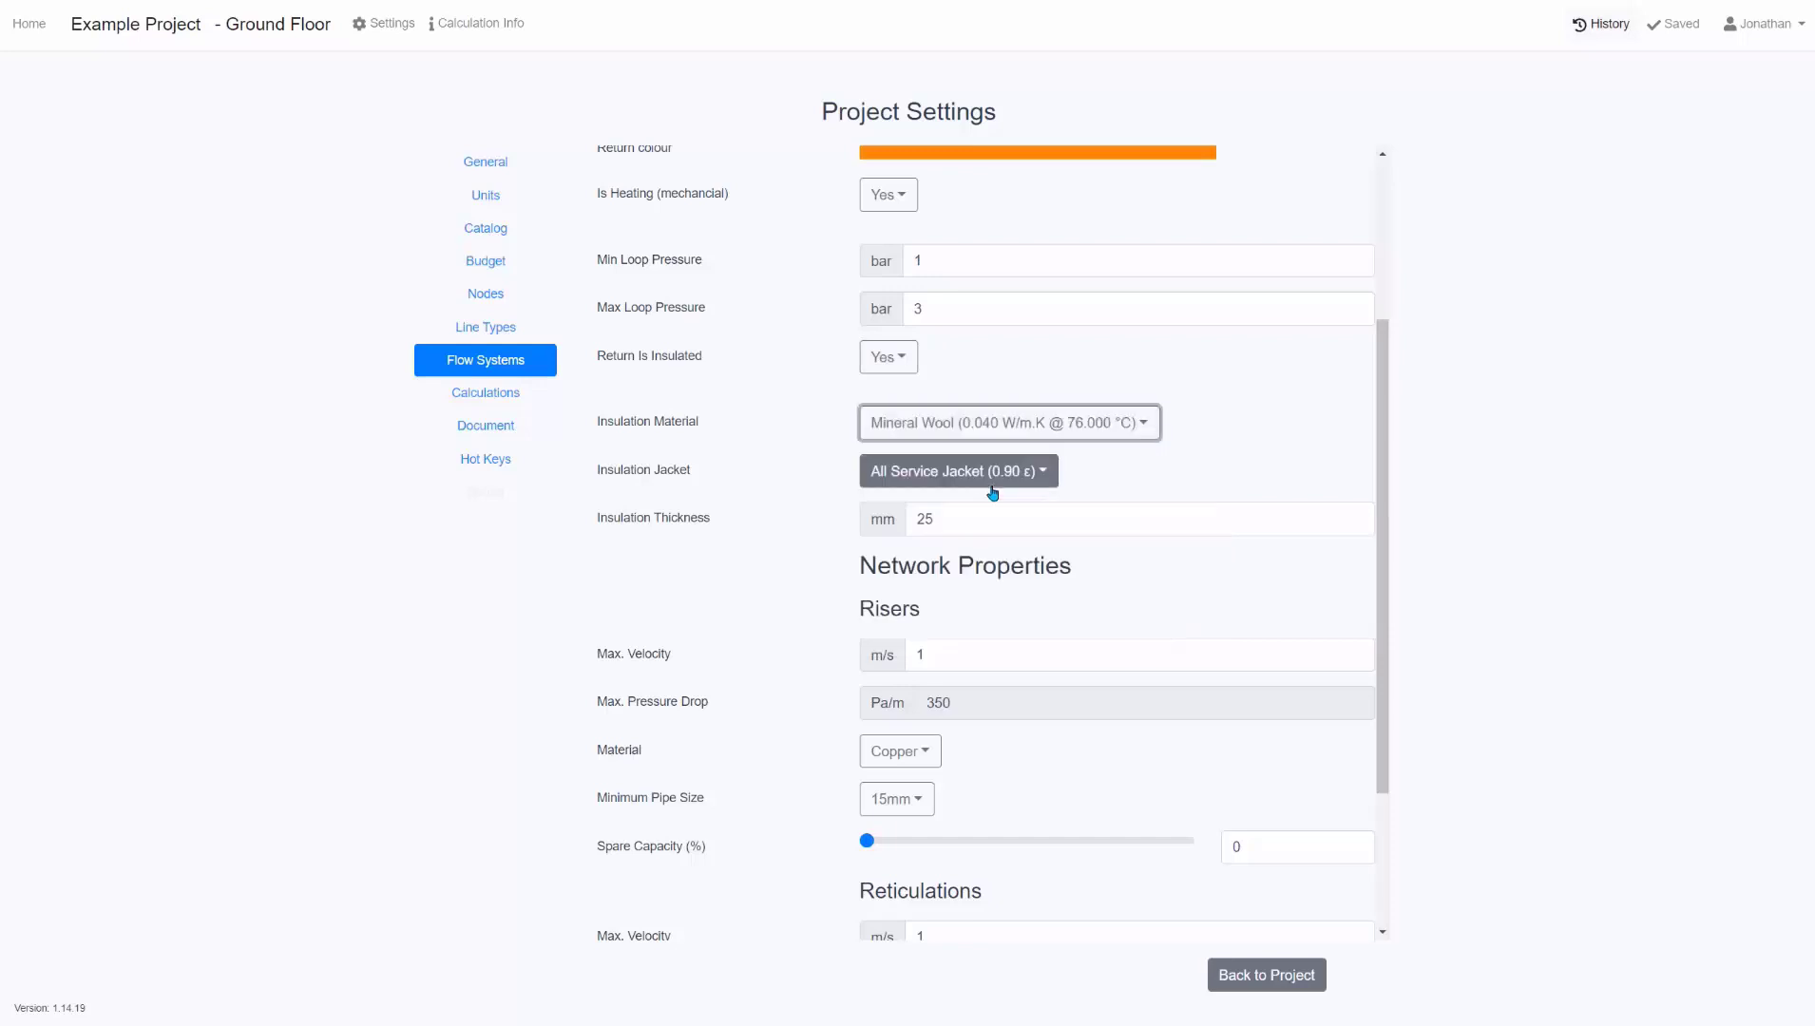
pyautogui.click(993, 483)
pyautogui.click(1001, 482)
pyautogui.click(980, 512)
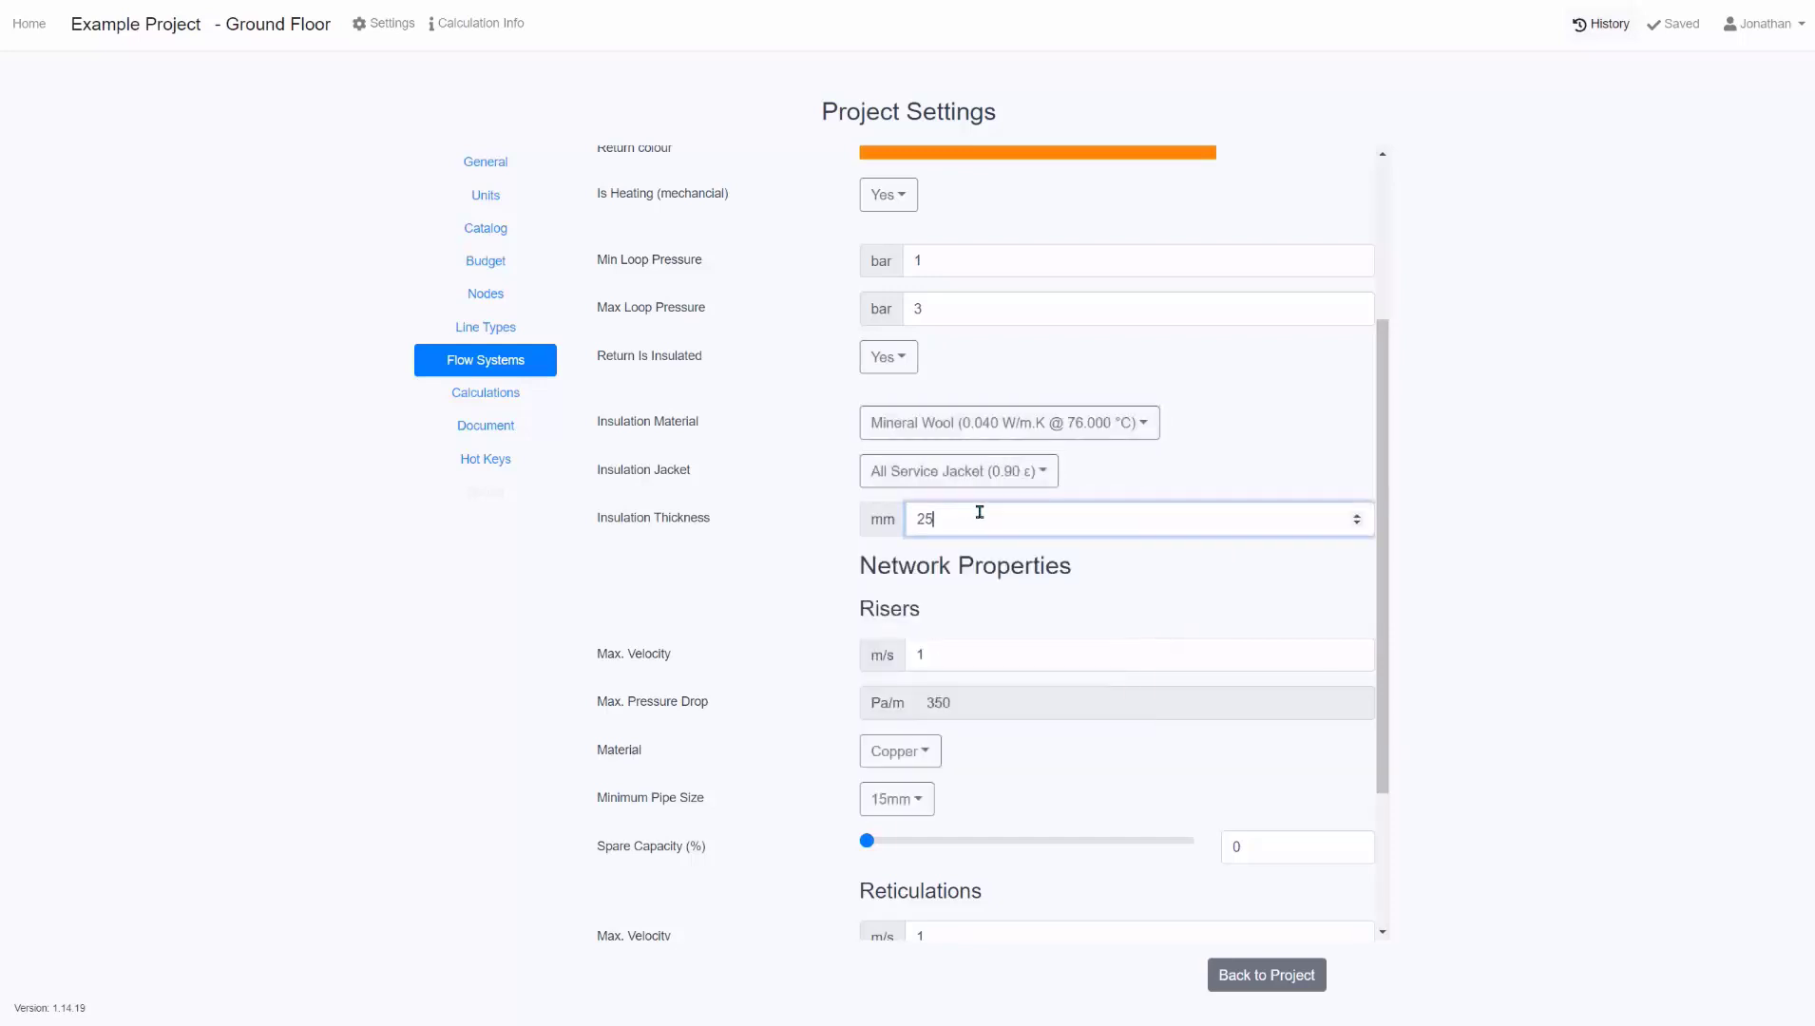
# Check the Heating risers' pipe material options and minimum pipe size options.
pyautogui.scroll(-3, 817, 518)
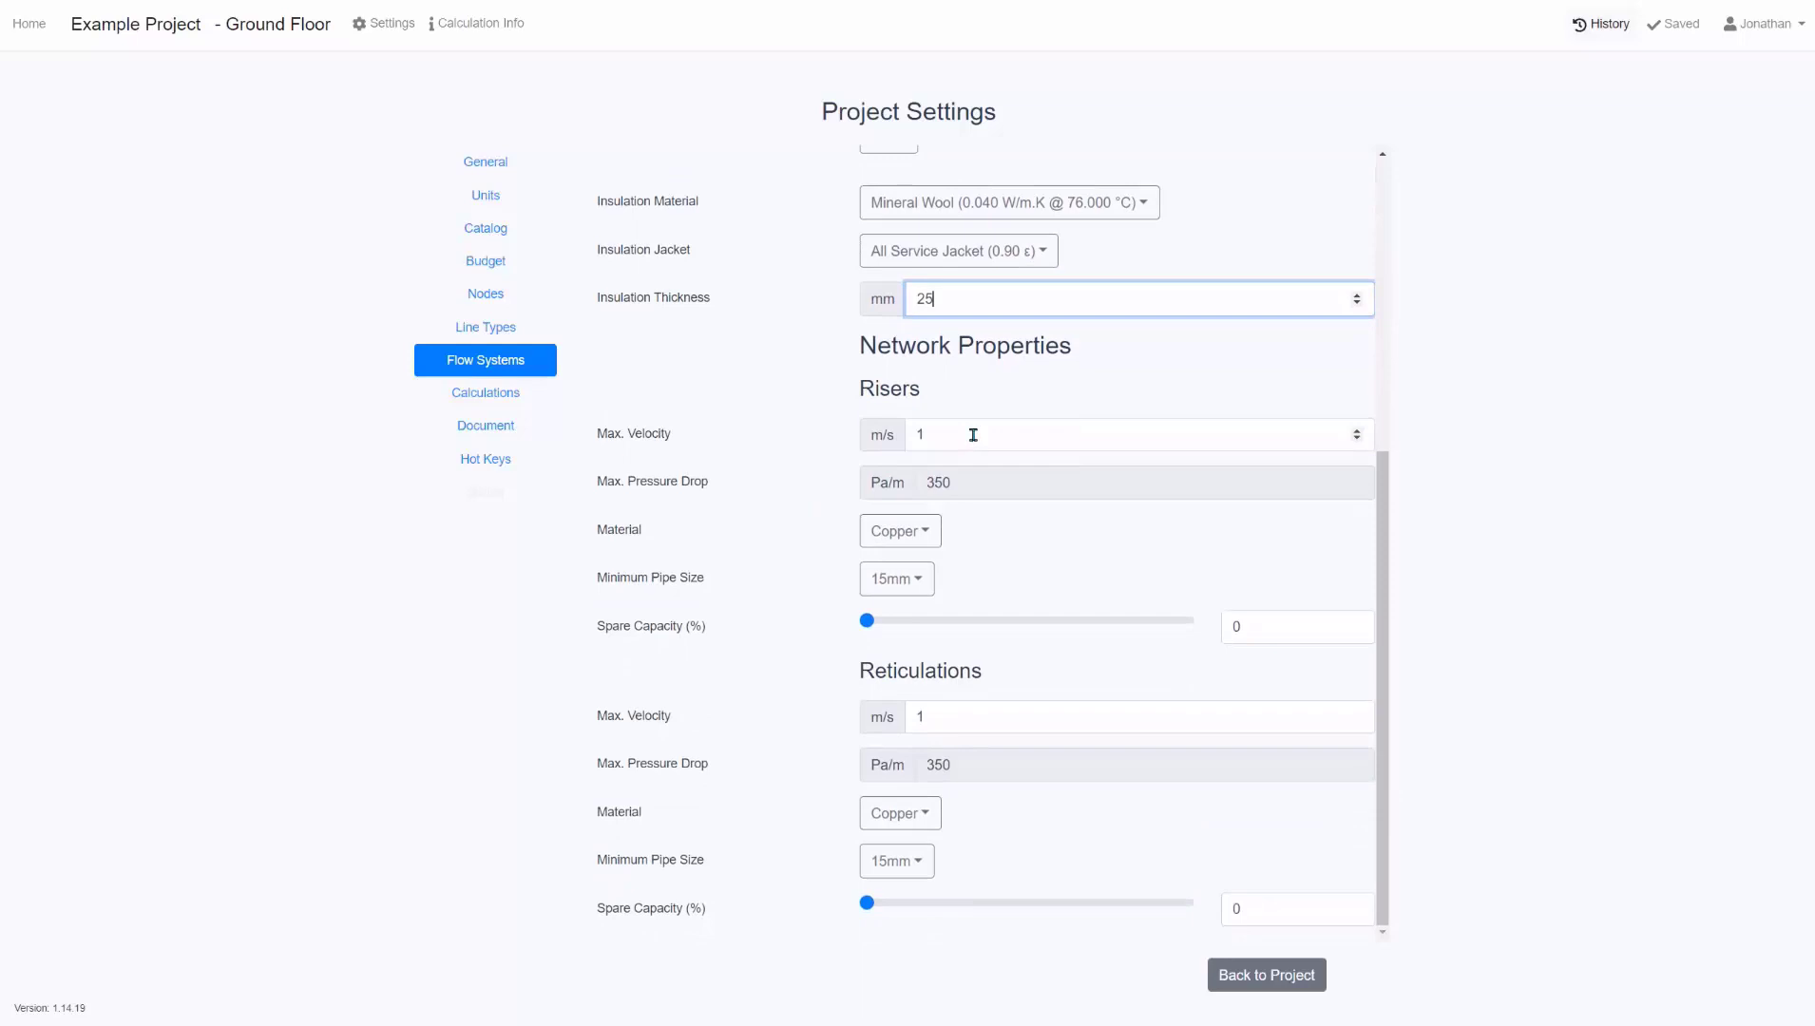
pyautogui.click(922, 533)
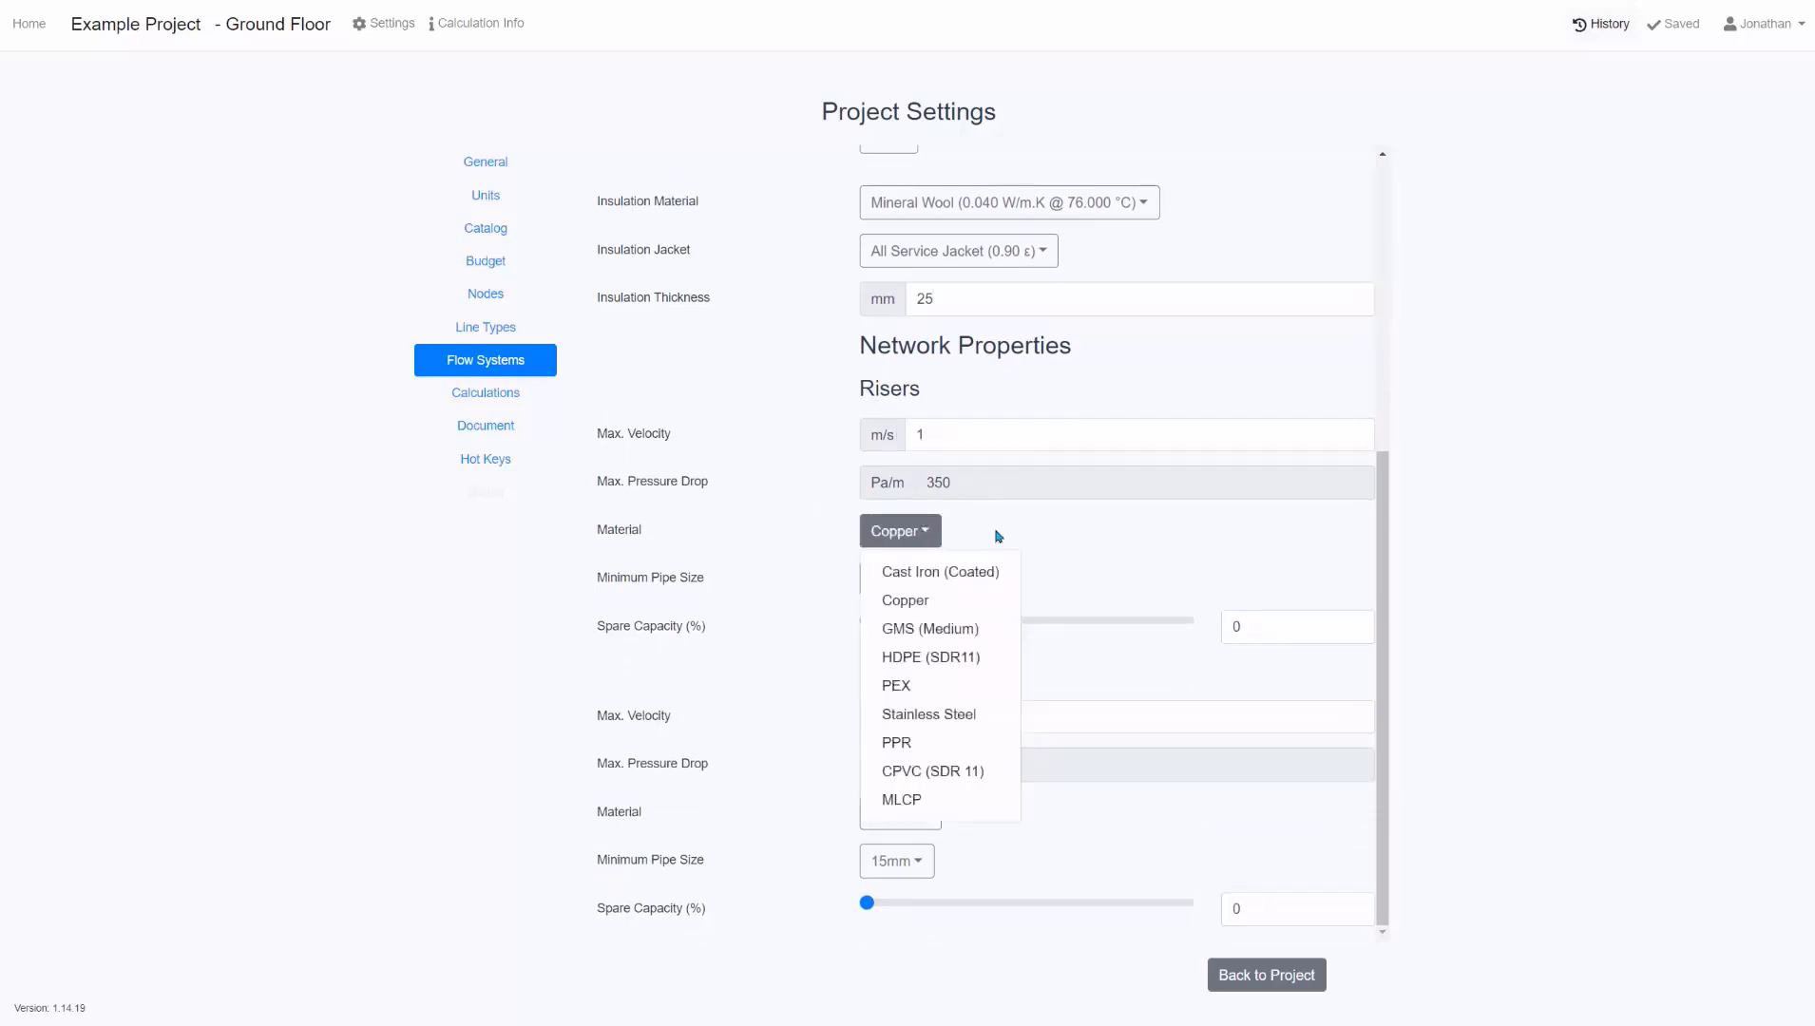
pyautogui.click(1168, 562)
pyautogui.click(893, 584)
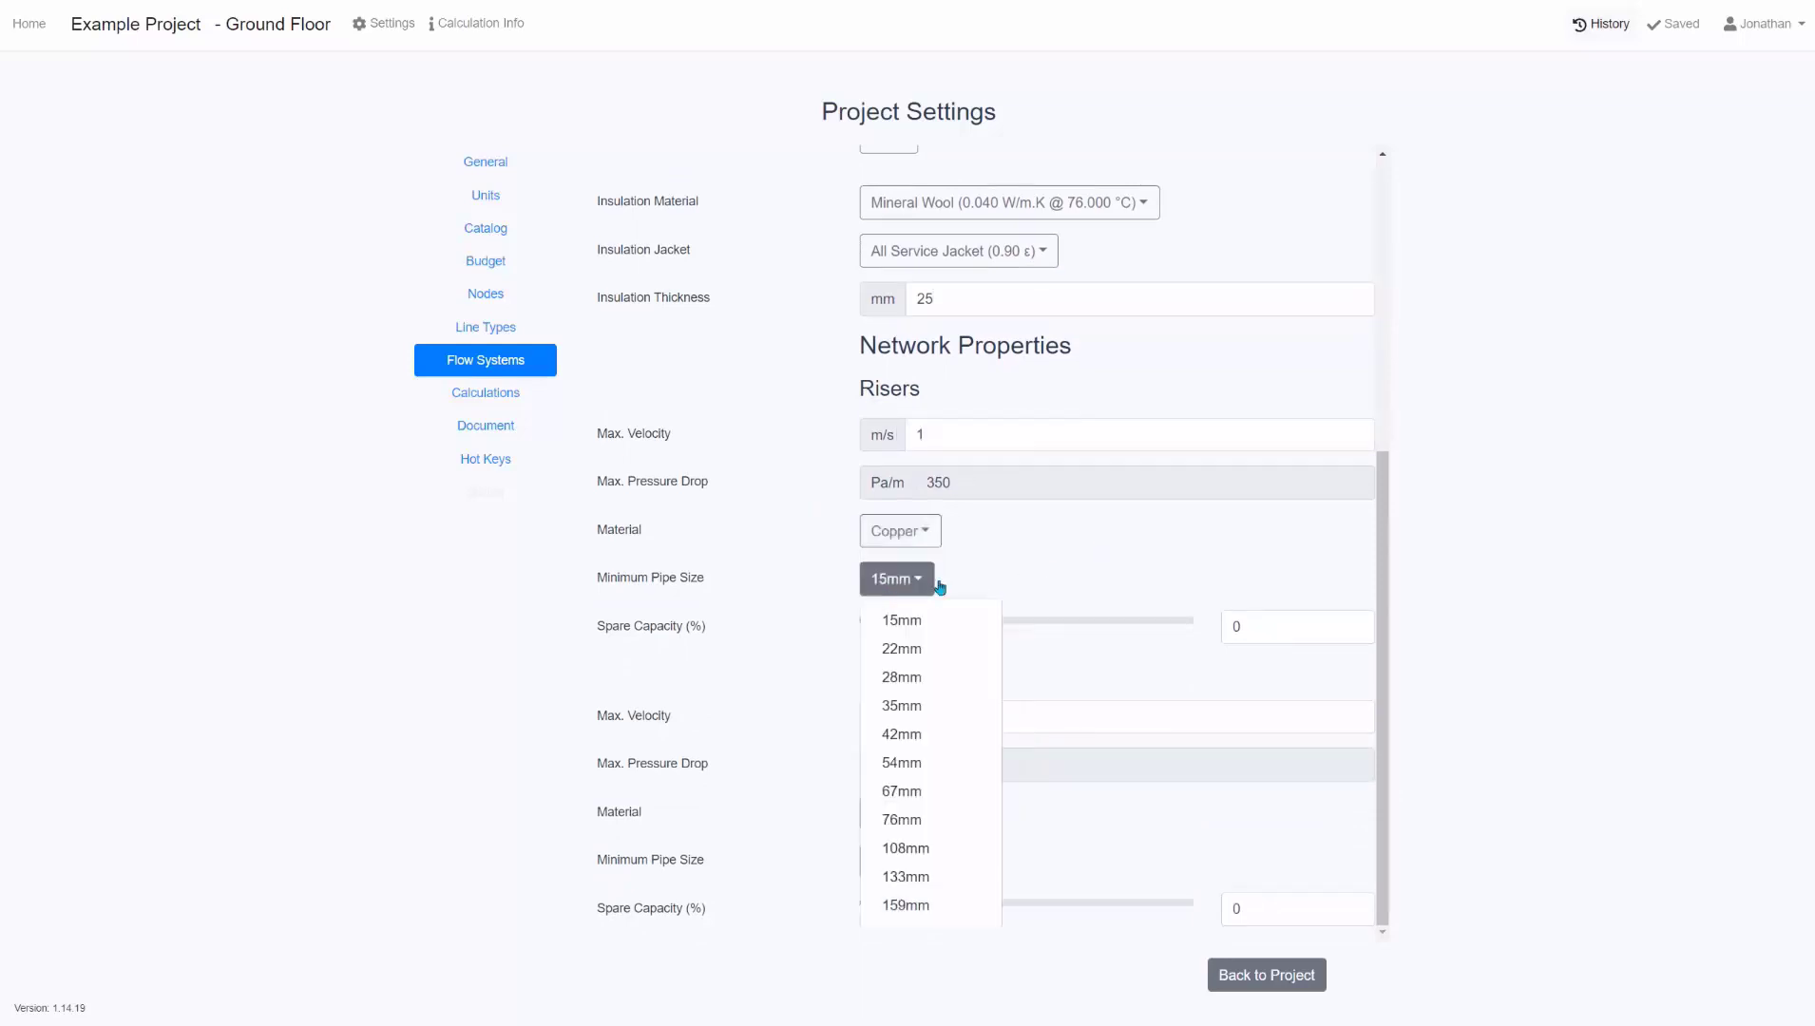
pyautogui.click(1046, 587)
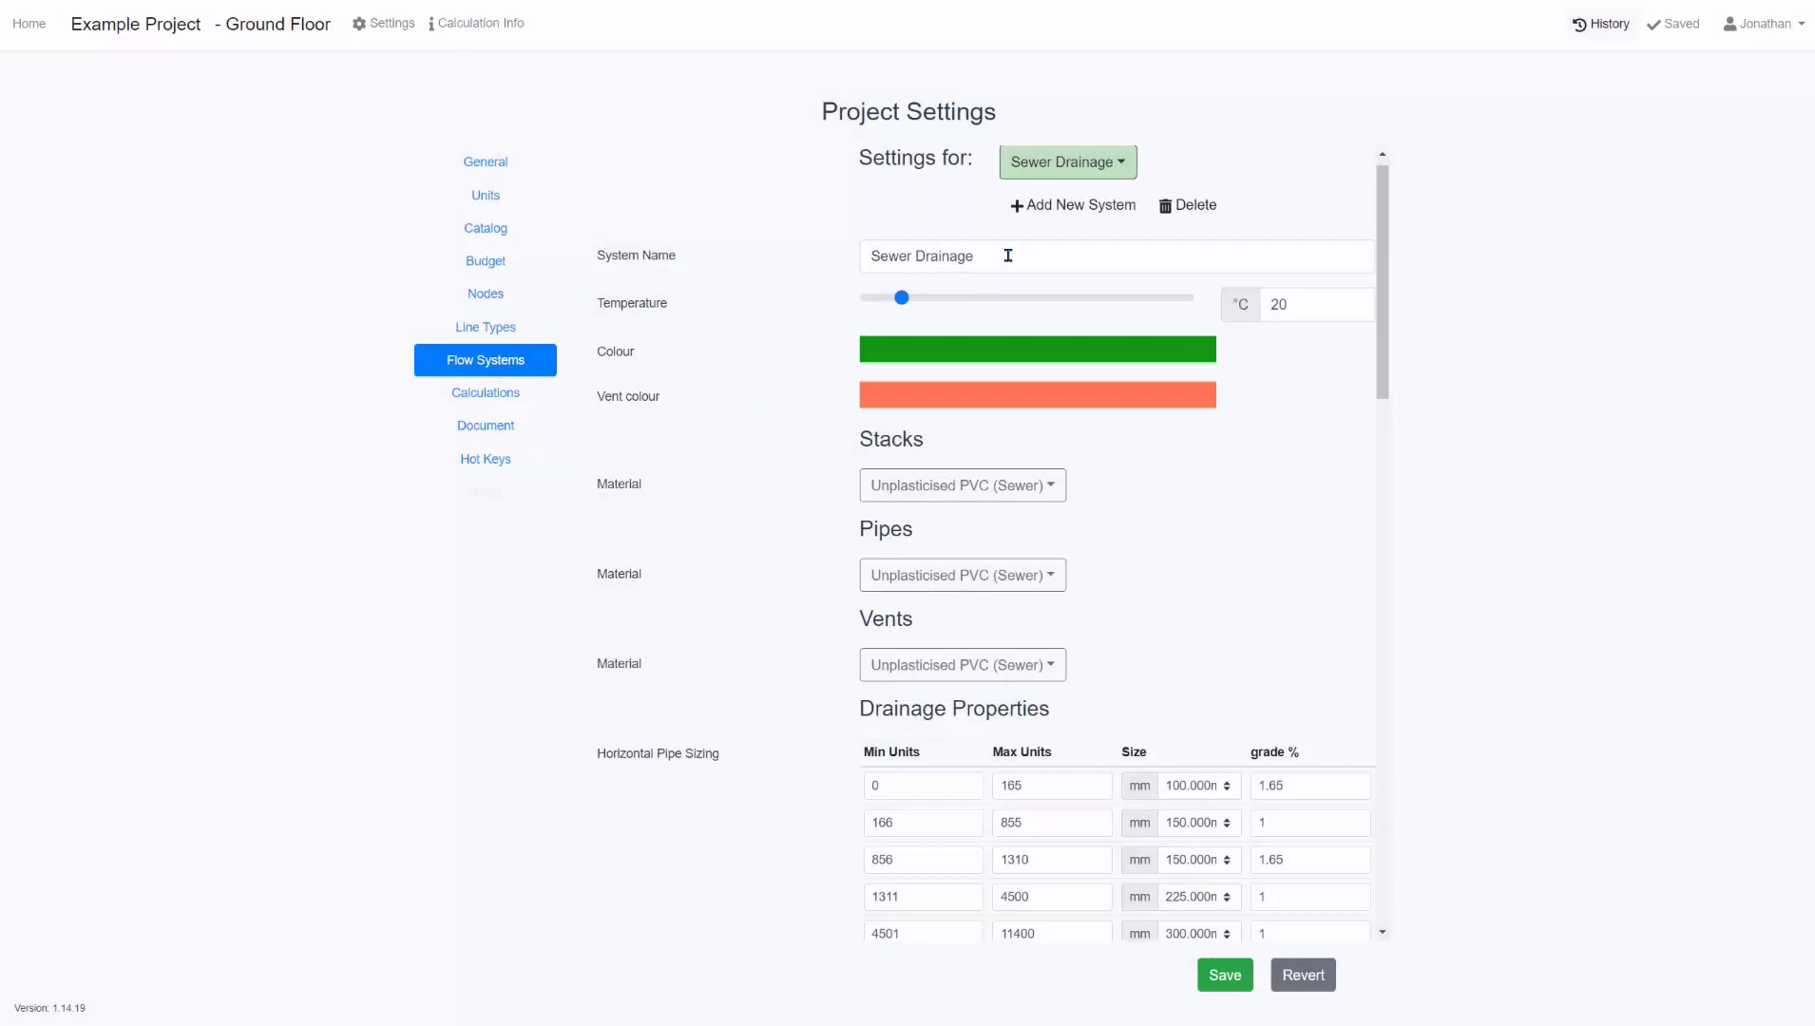
# Switch the flow system settings to Sewer Drainage and review its name, colours and stack material.
pyautogui.click(1007, 255)
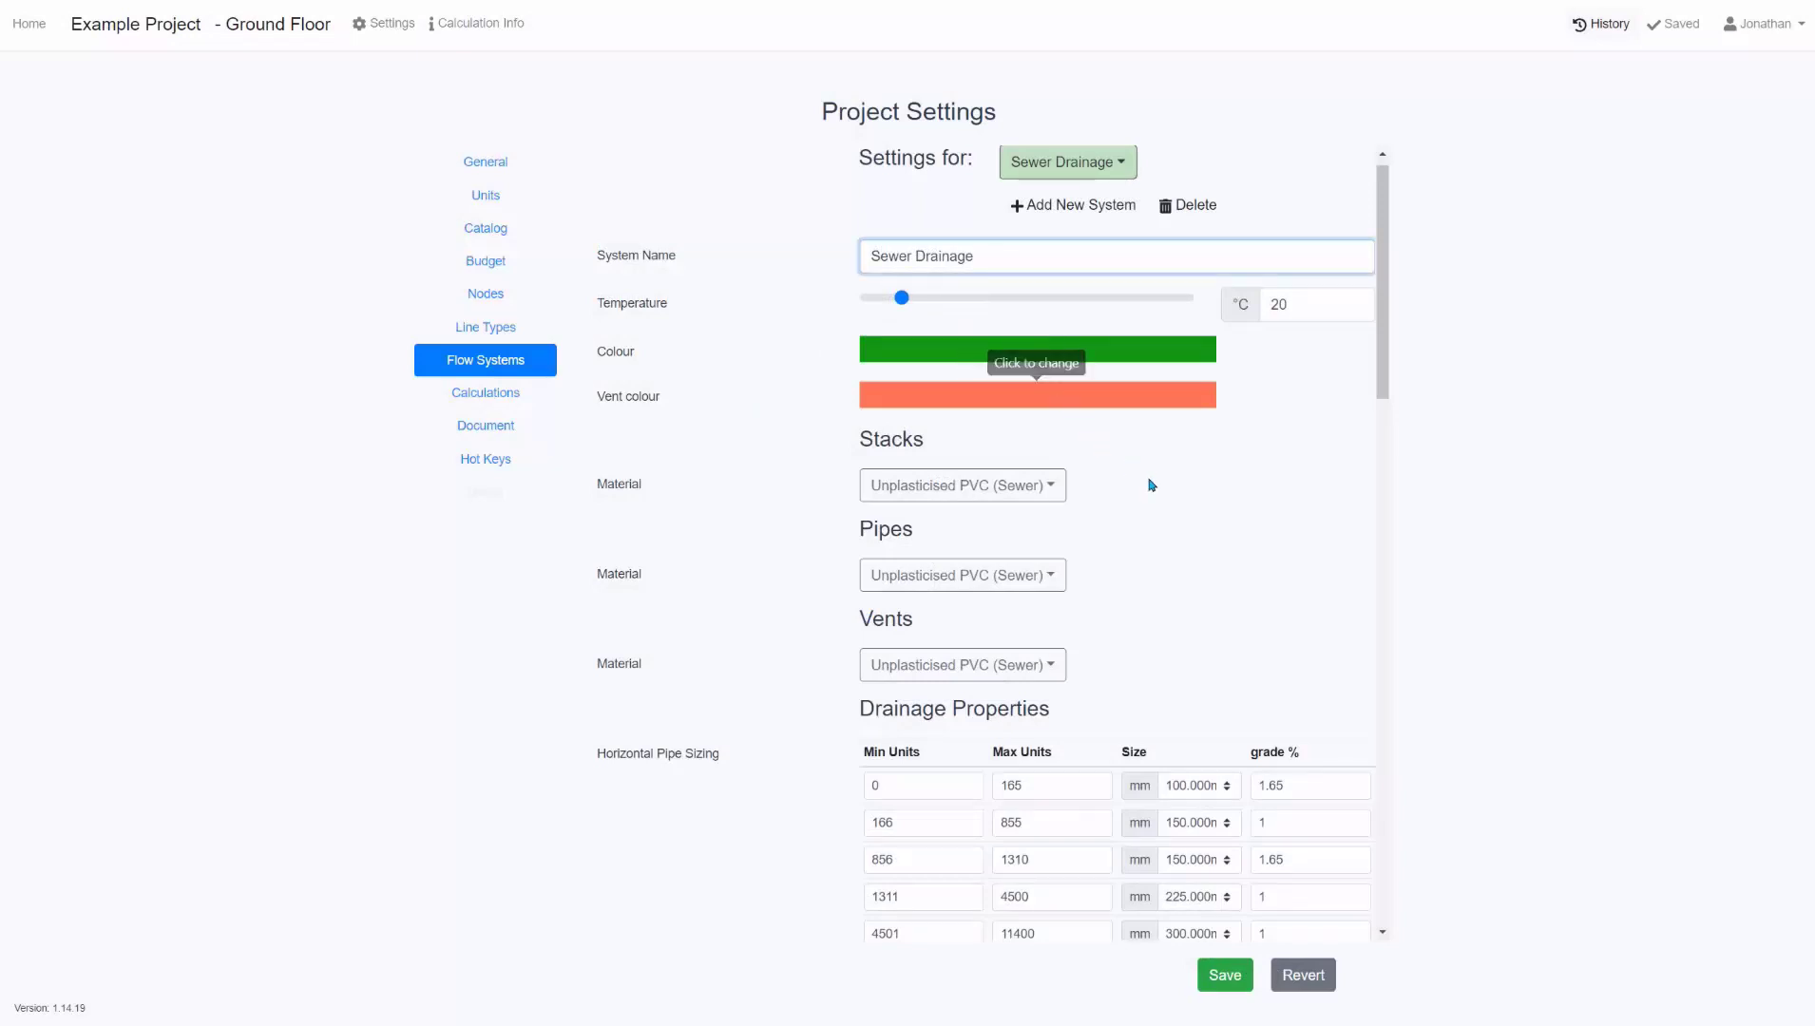
pyautogui.click(1028, 490)
pyautogui.click(1268, 544)
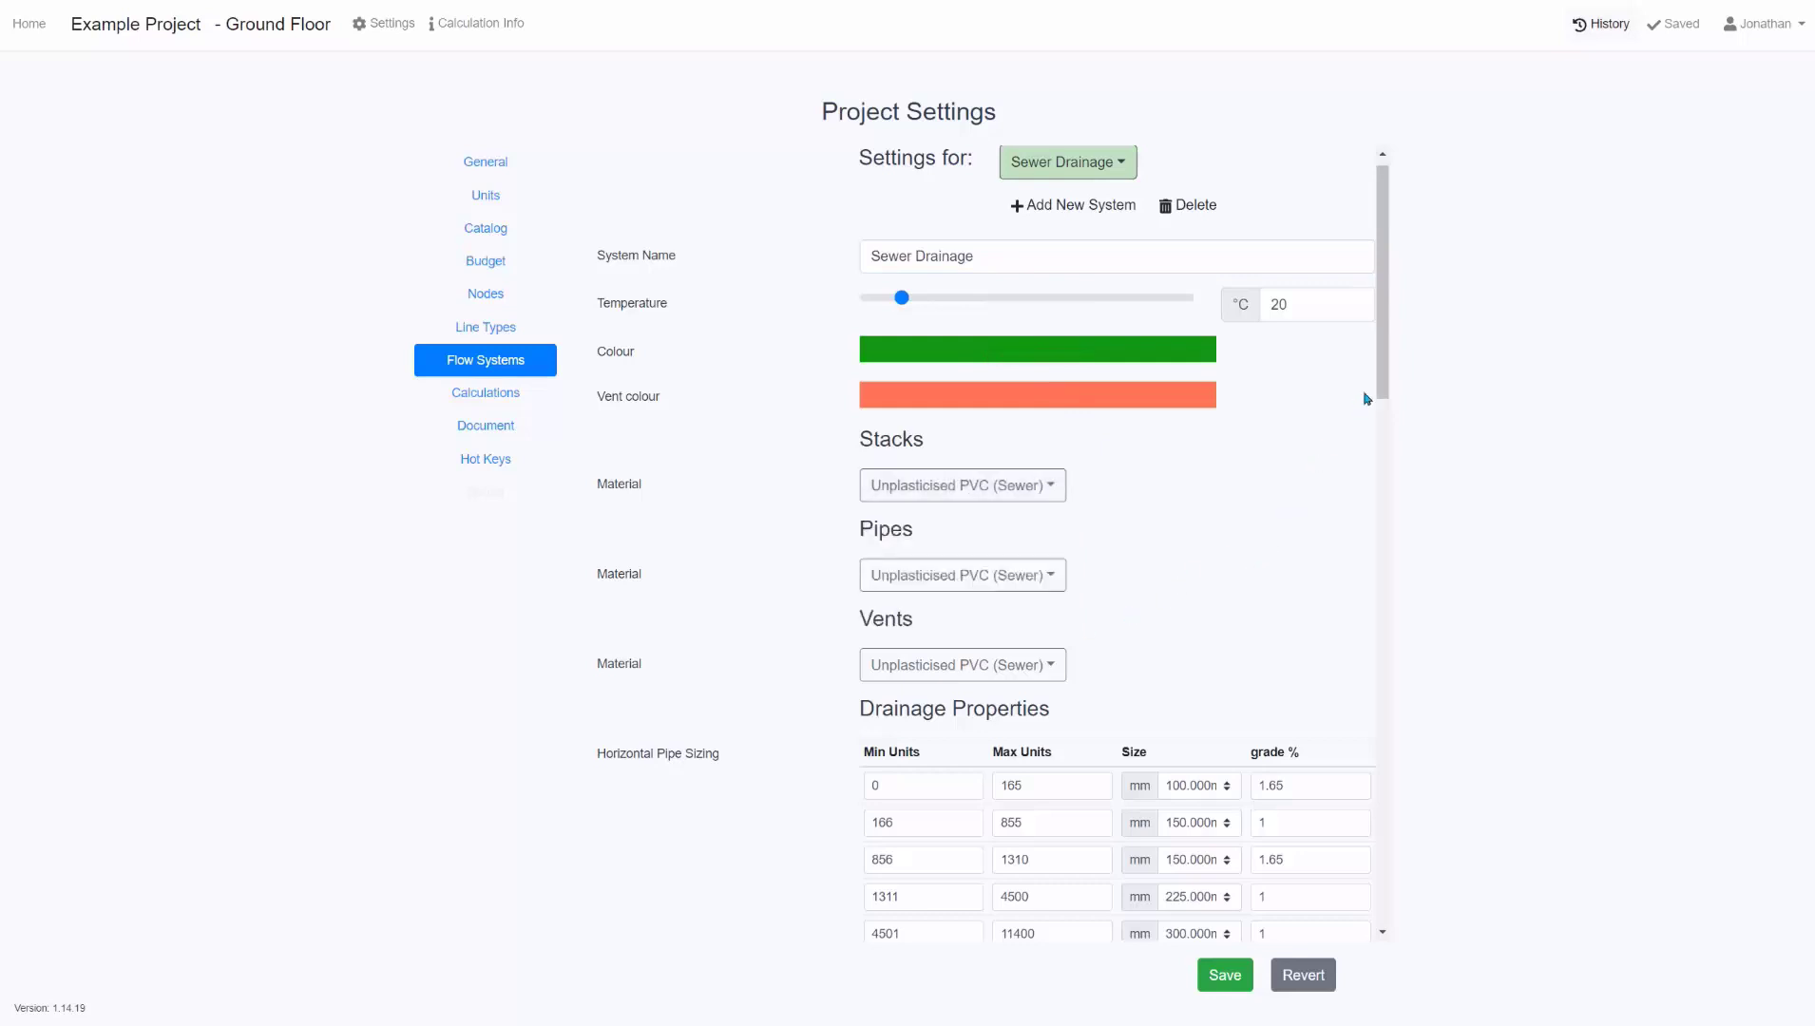
# Examine the horizontal pipe sizing table in the Sewer Drainage properties, including the first row's size options and grade.
pyautogui.moveTo(1386, 371); pyautogui.dragTo(1397, 526)
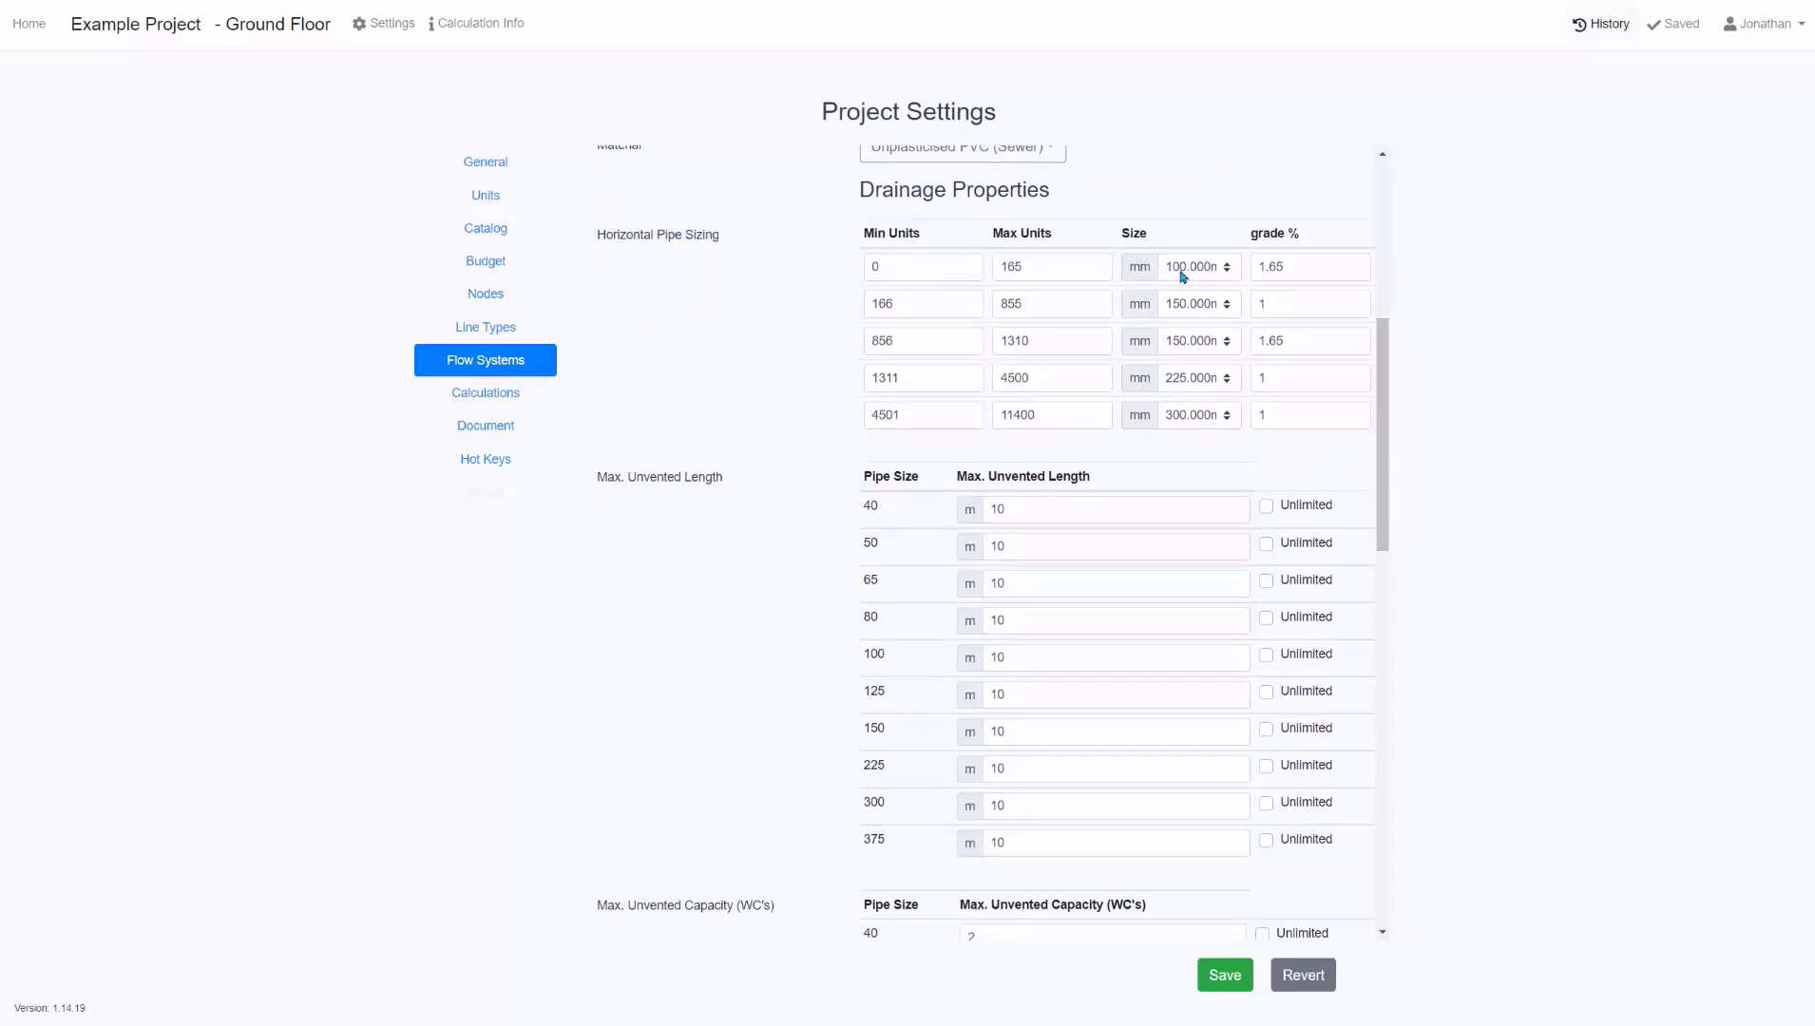
pyautogui.click(1228, 267)
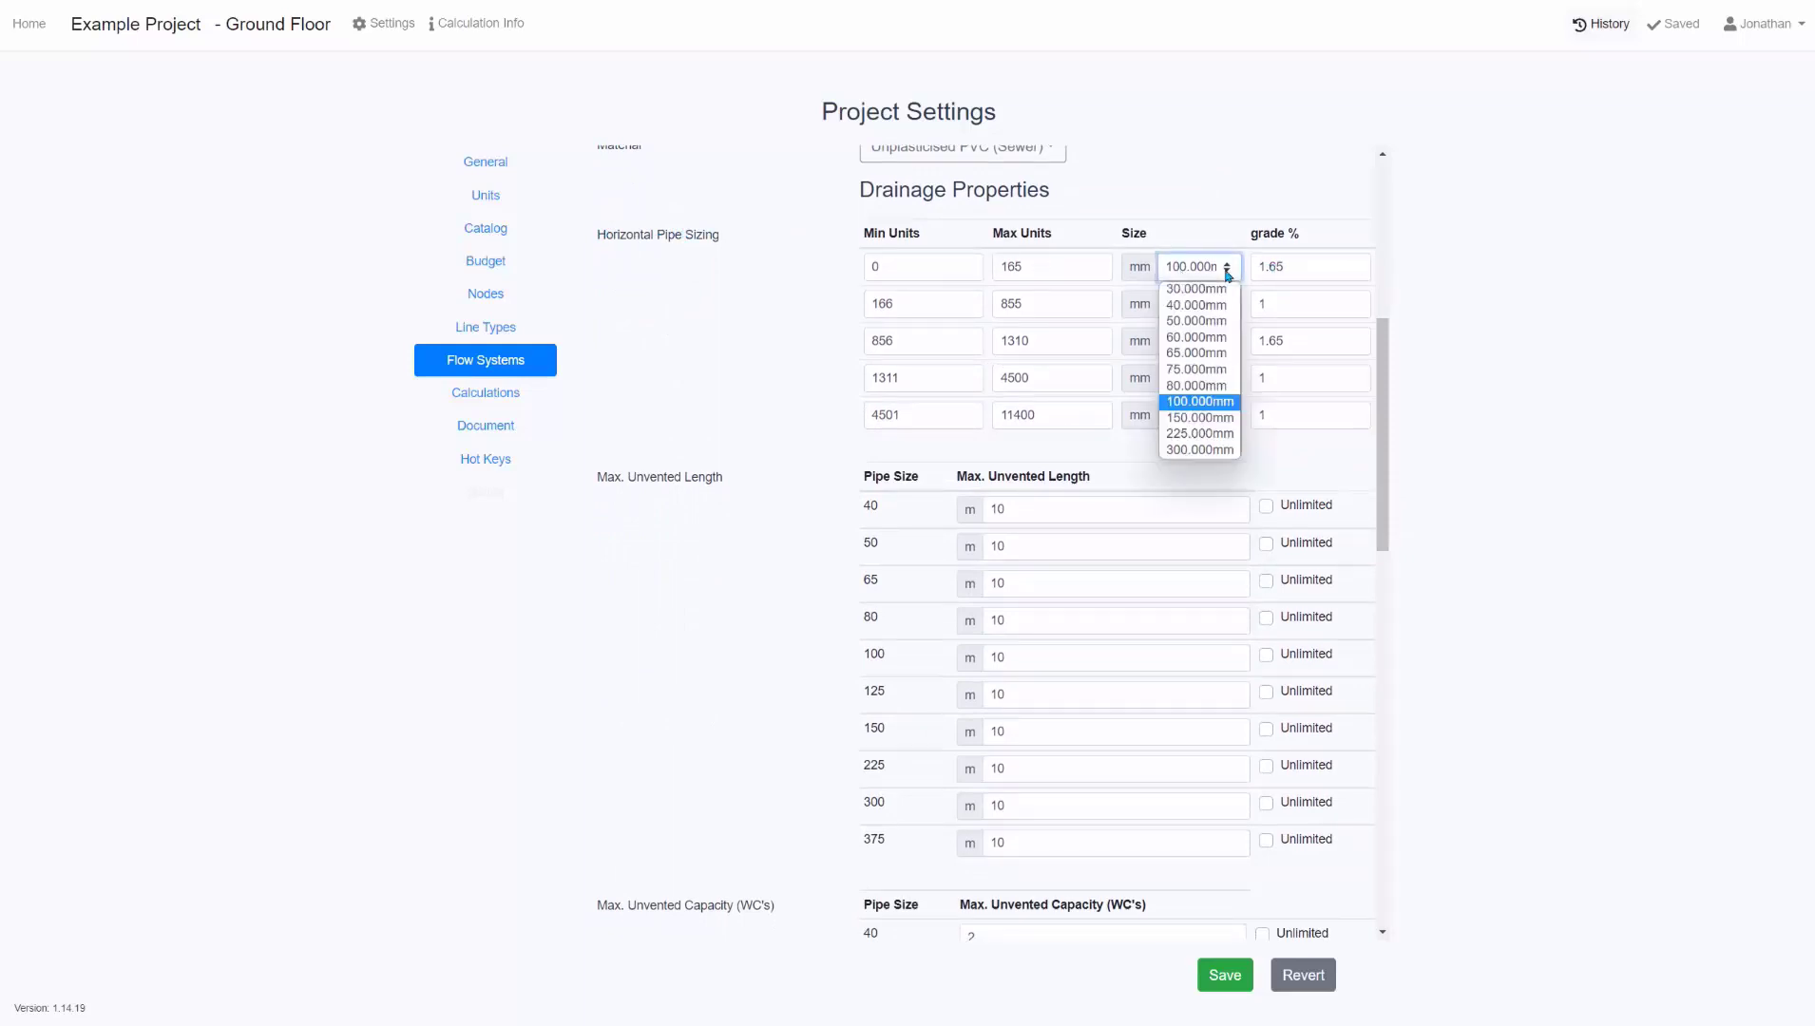
pyautogui.click(1228, 269)
pyautogui.click(1350, 268)
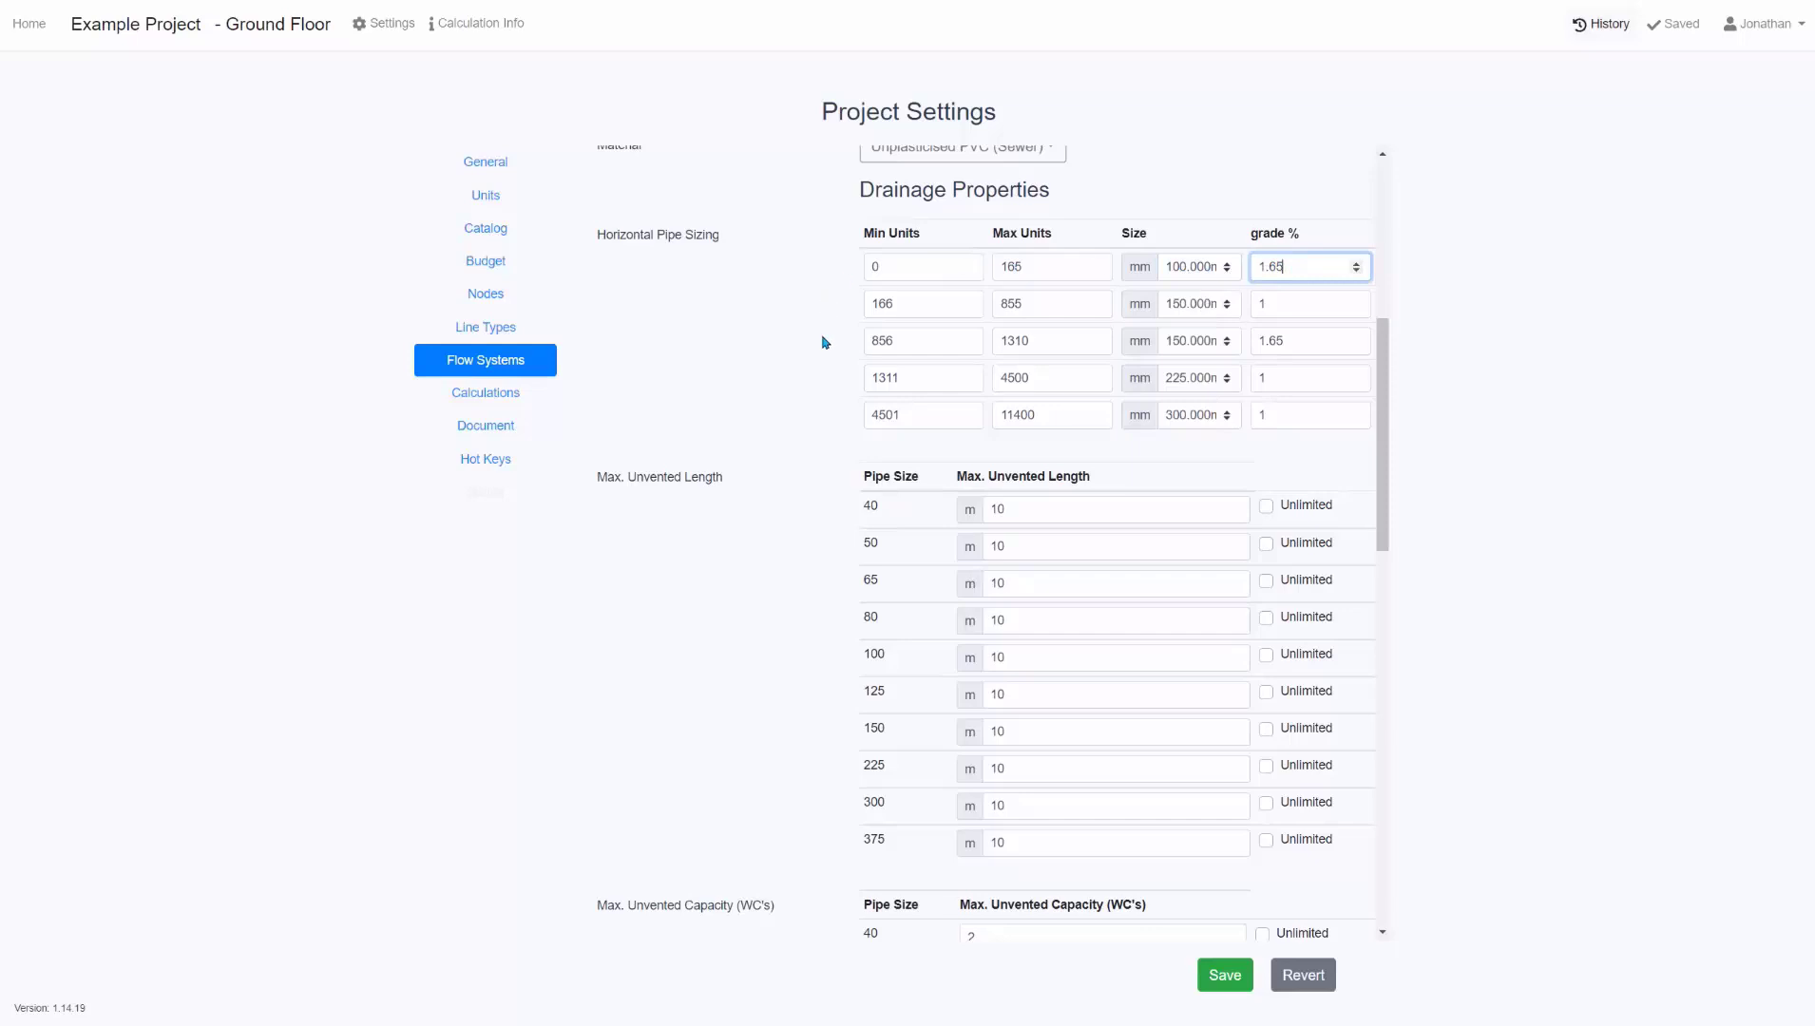
# Review the Sewer Drainage maximum unvented length and maximum unvented WC capacity for each pipe size.
pyautogui.scroll(-3, 825, 343)
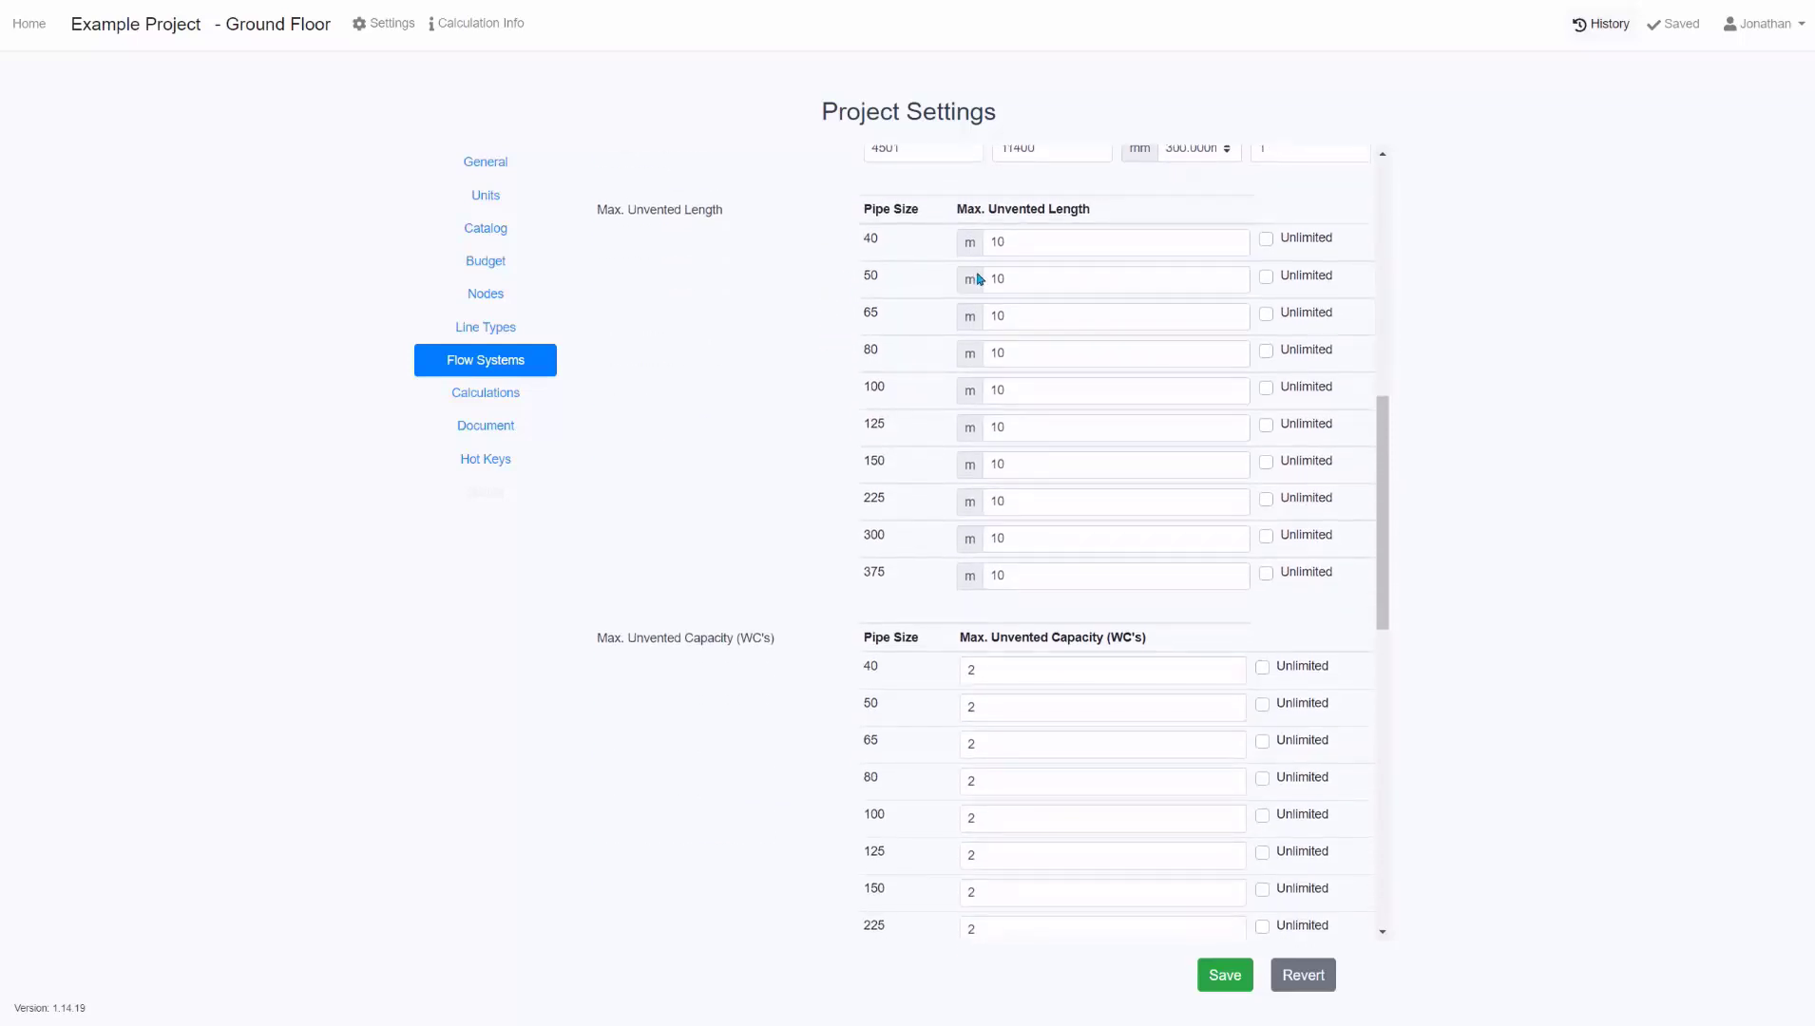
pyautogui.click(1053, 241)
pyautogui.click(1046, 279)
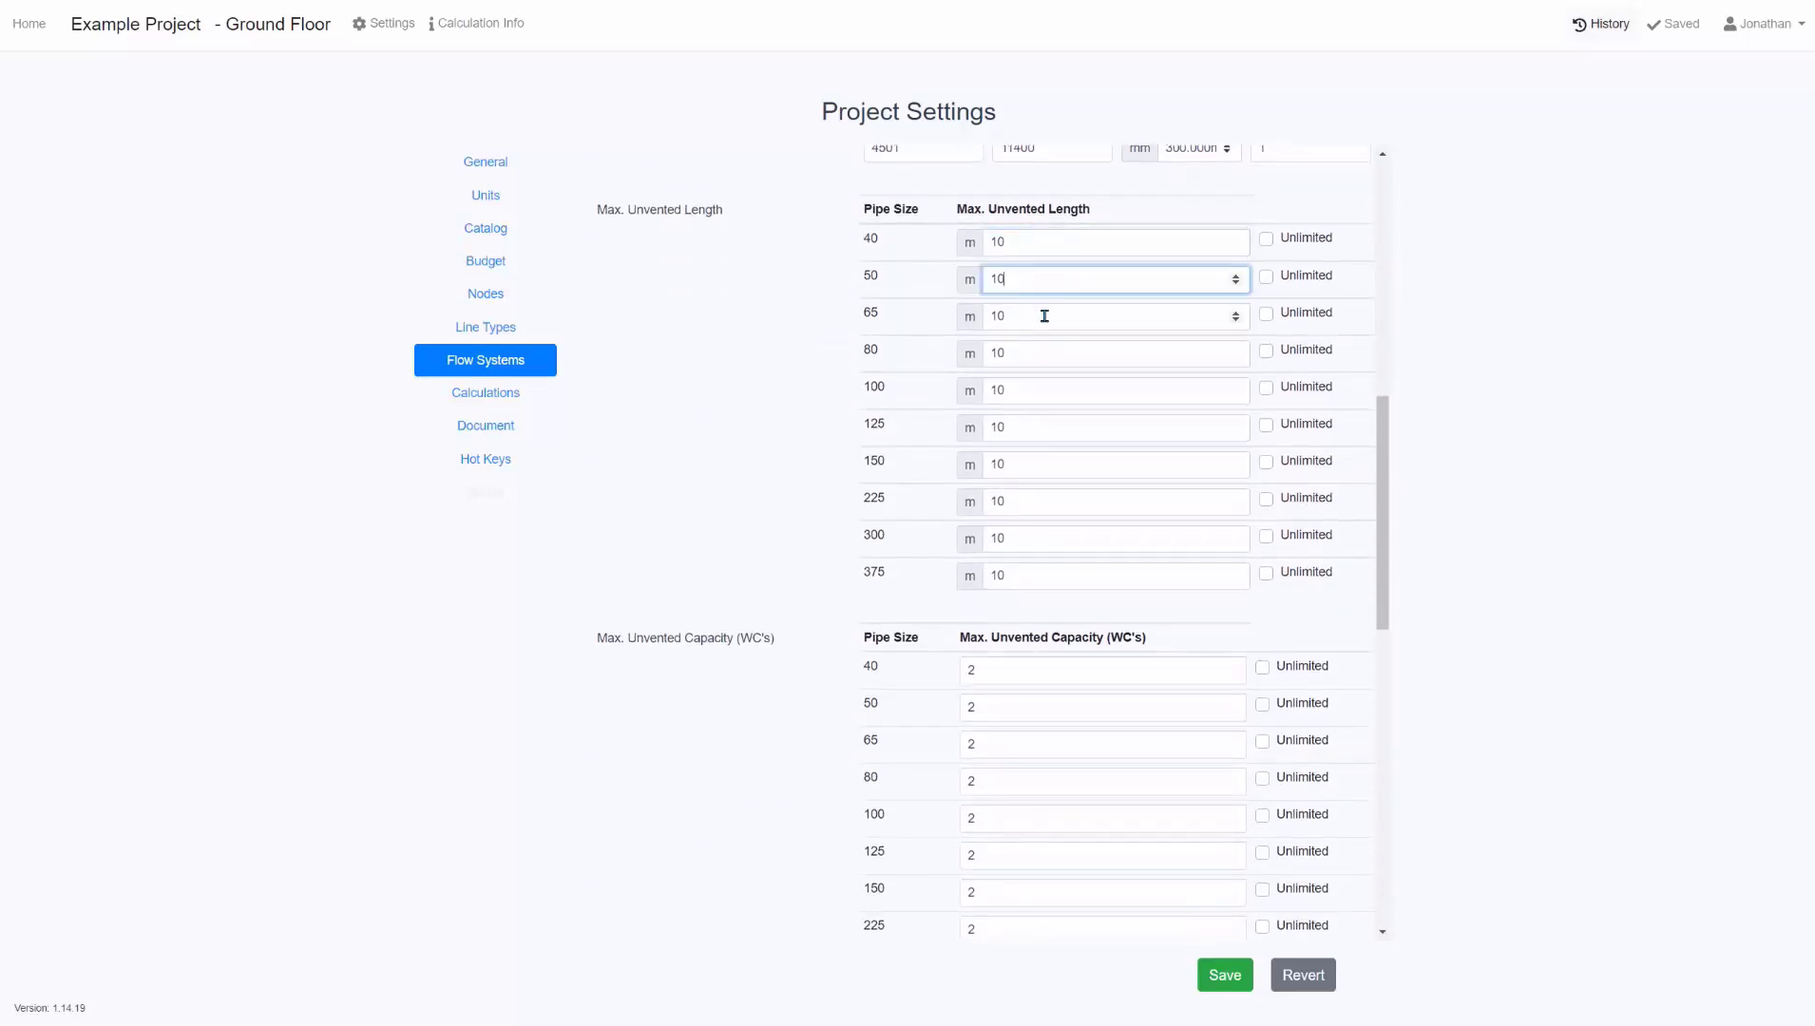
pyautogui.click(1044, 316)
pyautogui.scroll(-3, 770, 426)
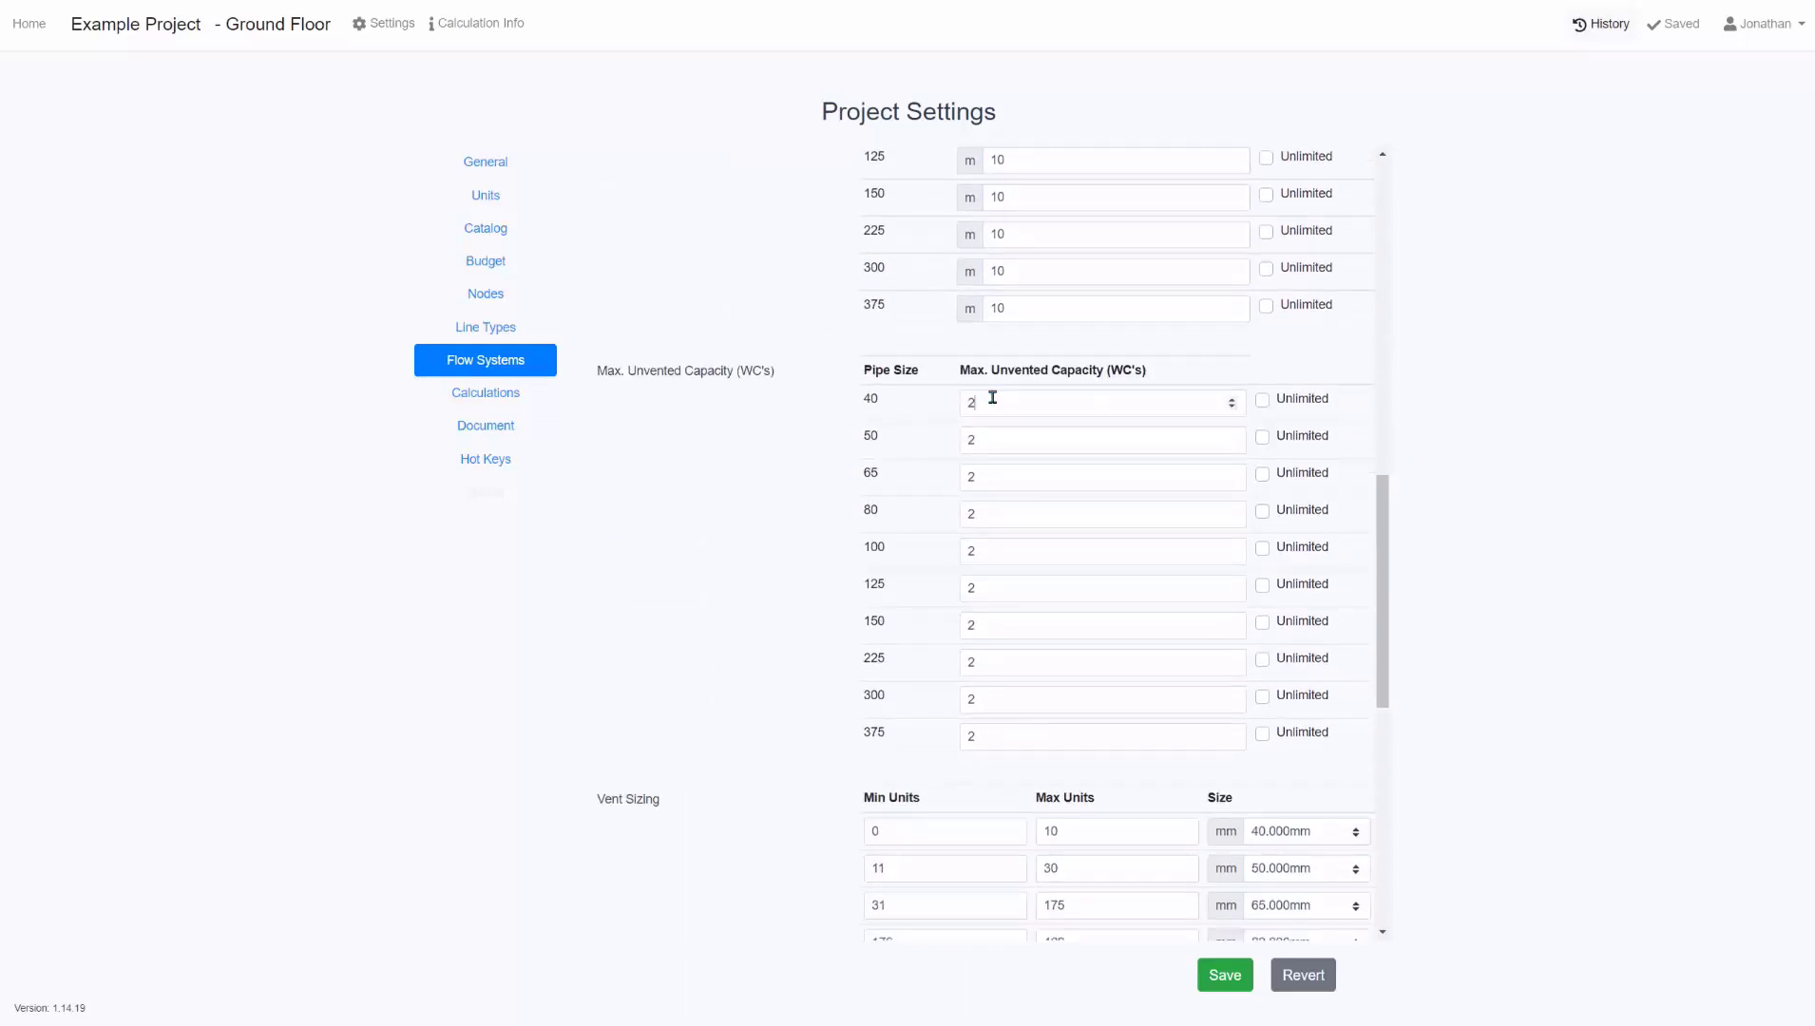
pyautogui.click(994, 436)
pyautogui.click(707, 498)
# Examine the Sewer Drainage vent sizing units and size options, followed by the stack pipe and stack vent sizing tables.
pyautogui.scroll(-3, 711, 494)
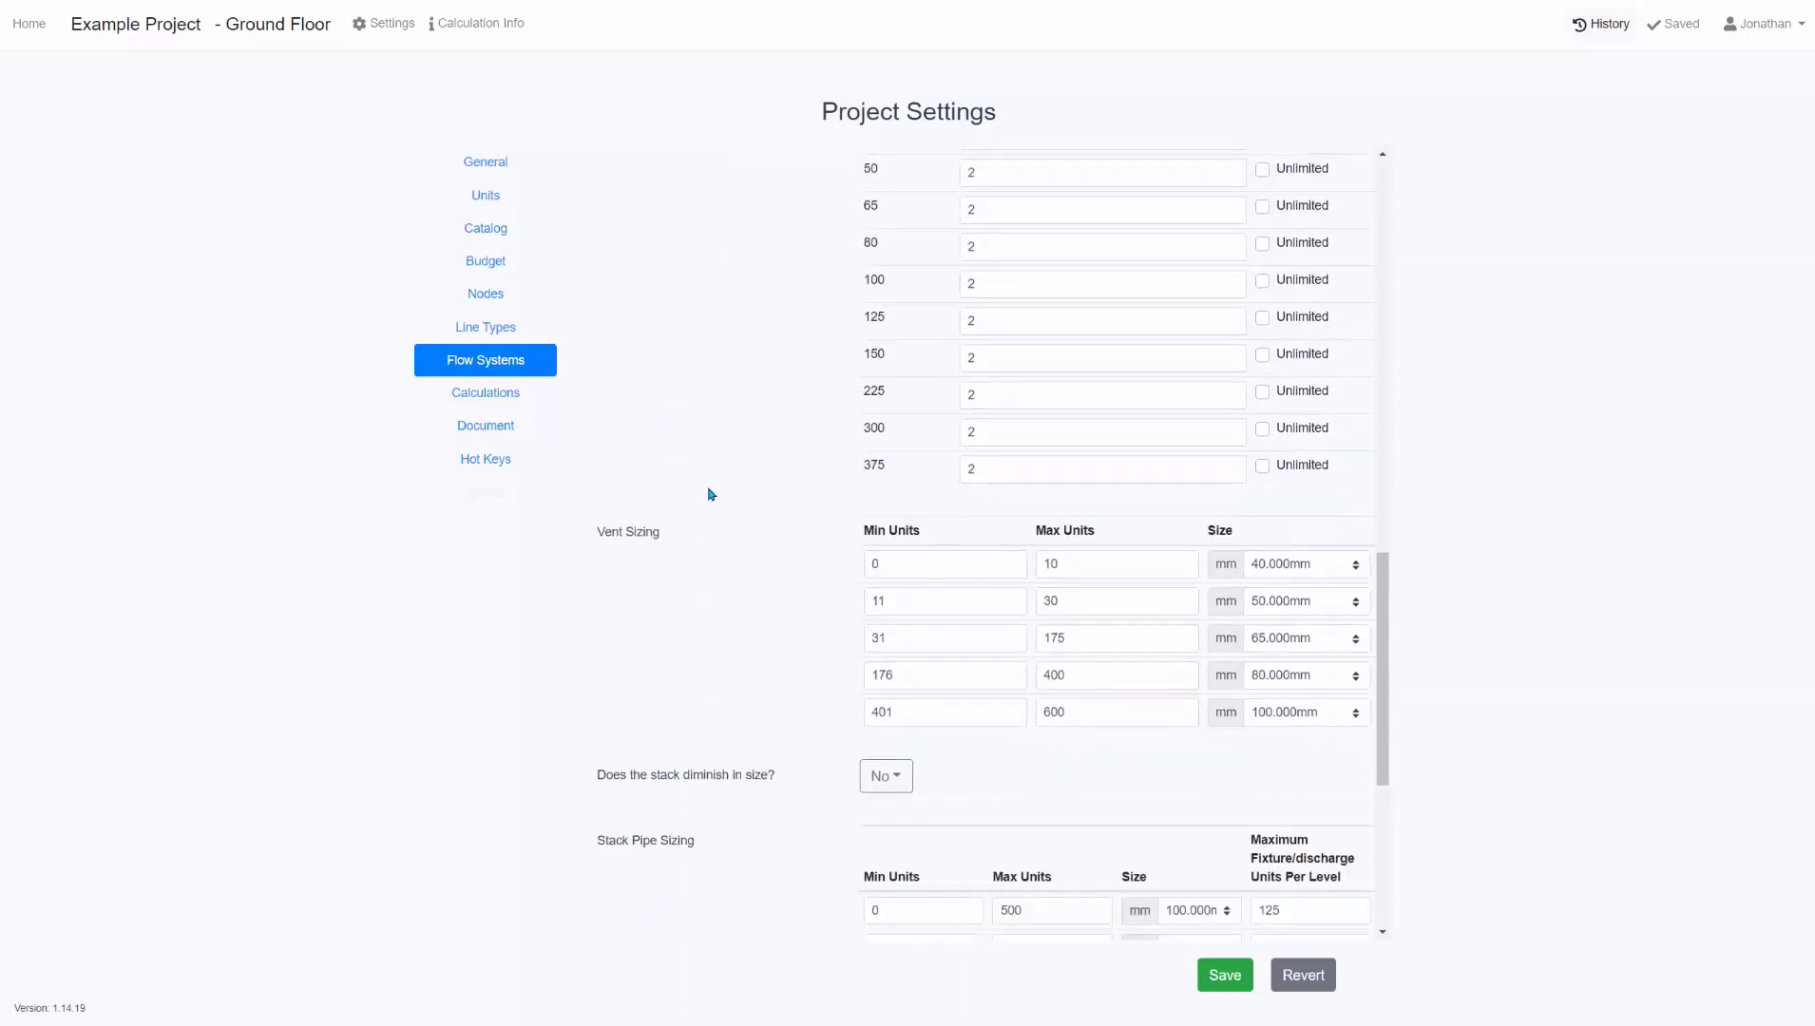
pyautogui.scroll(-1, 708, 494)
pyautogui.click(912, 475)
pyautogui.click(1106, 482)
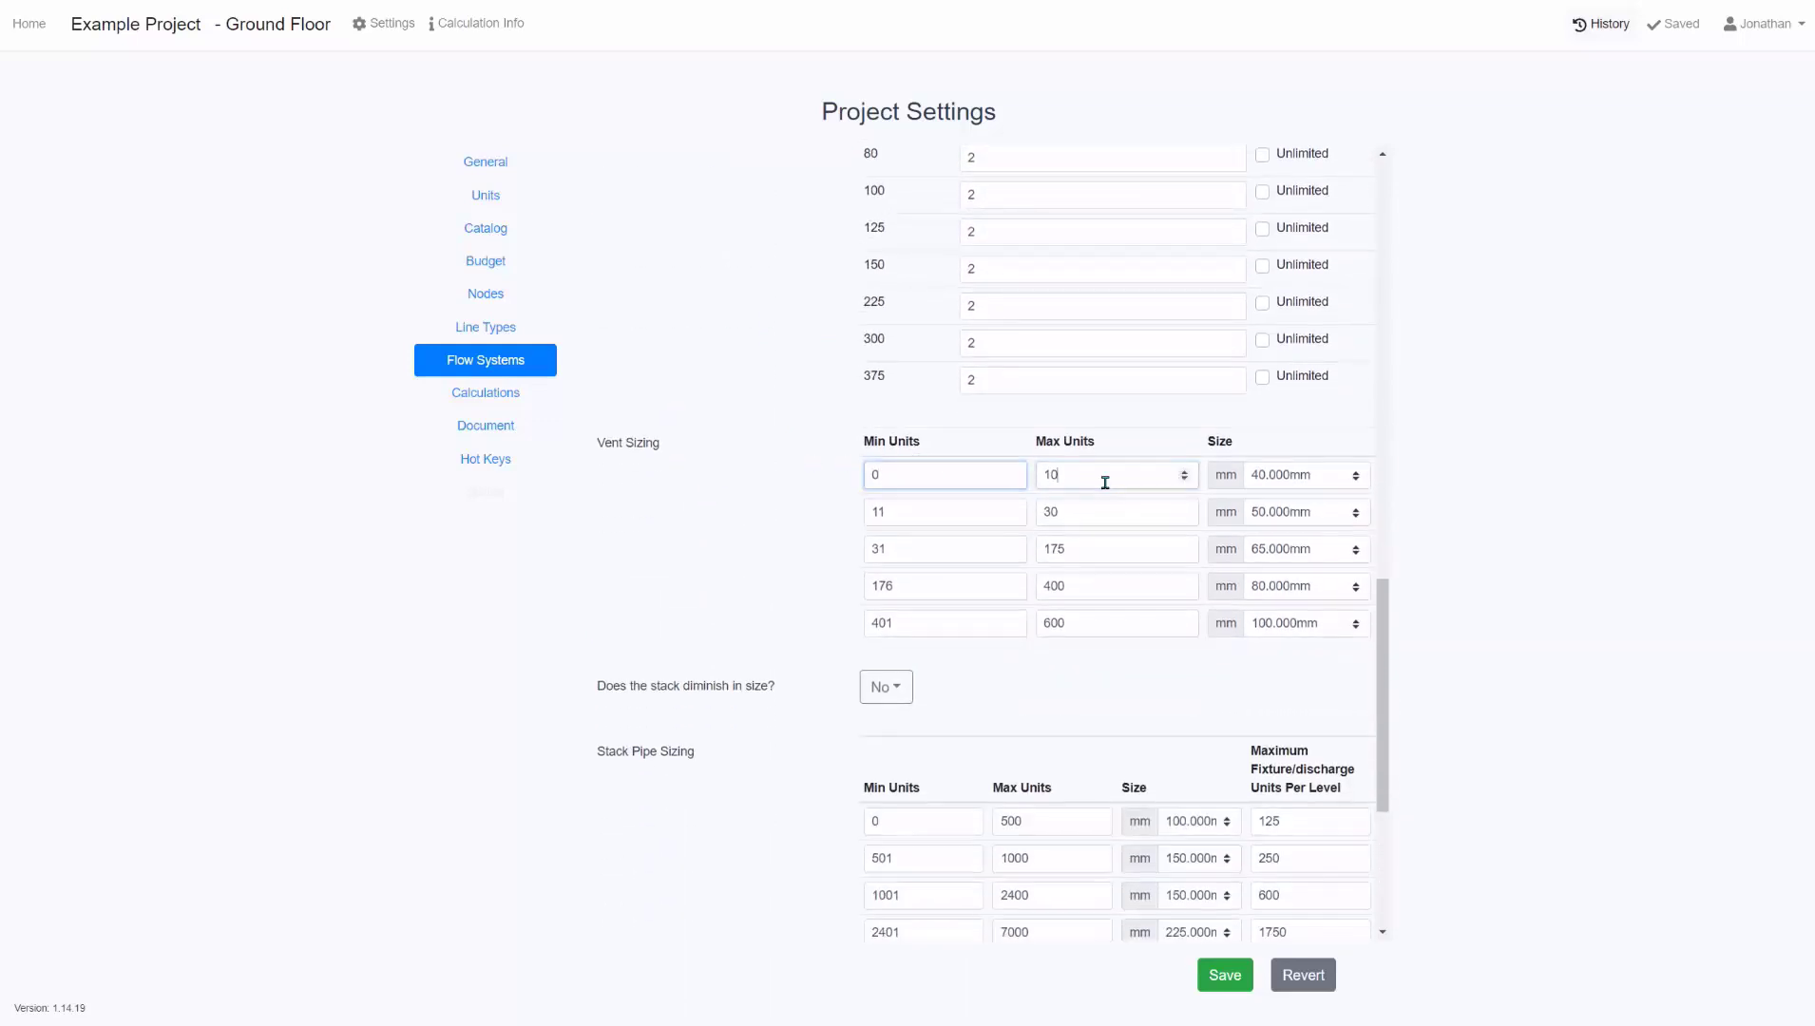
pyautogui.click(1278, 480)
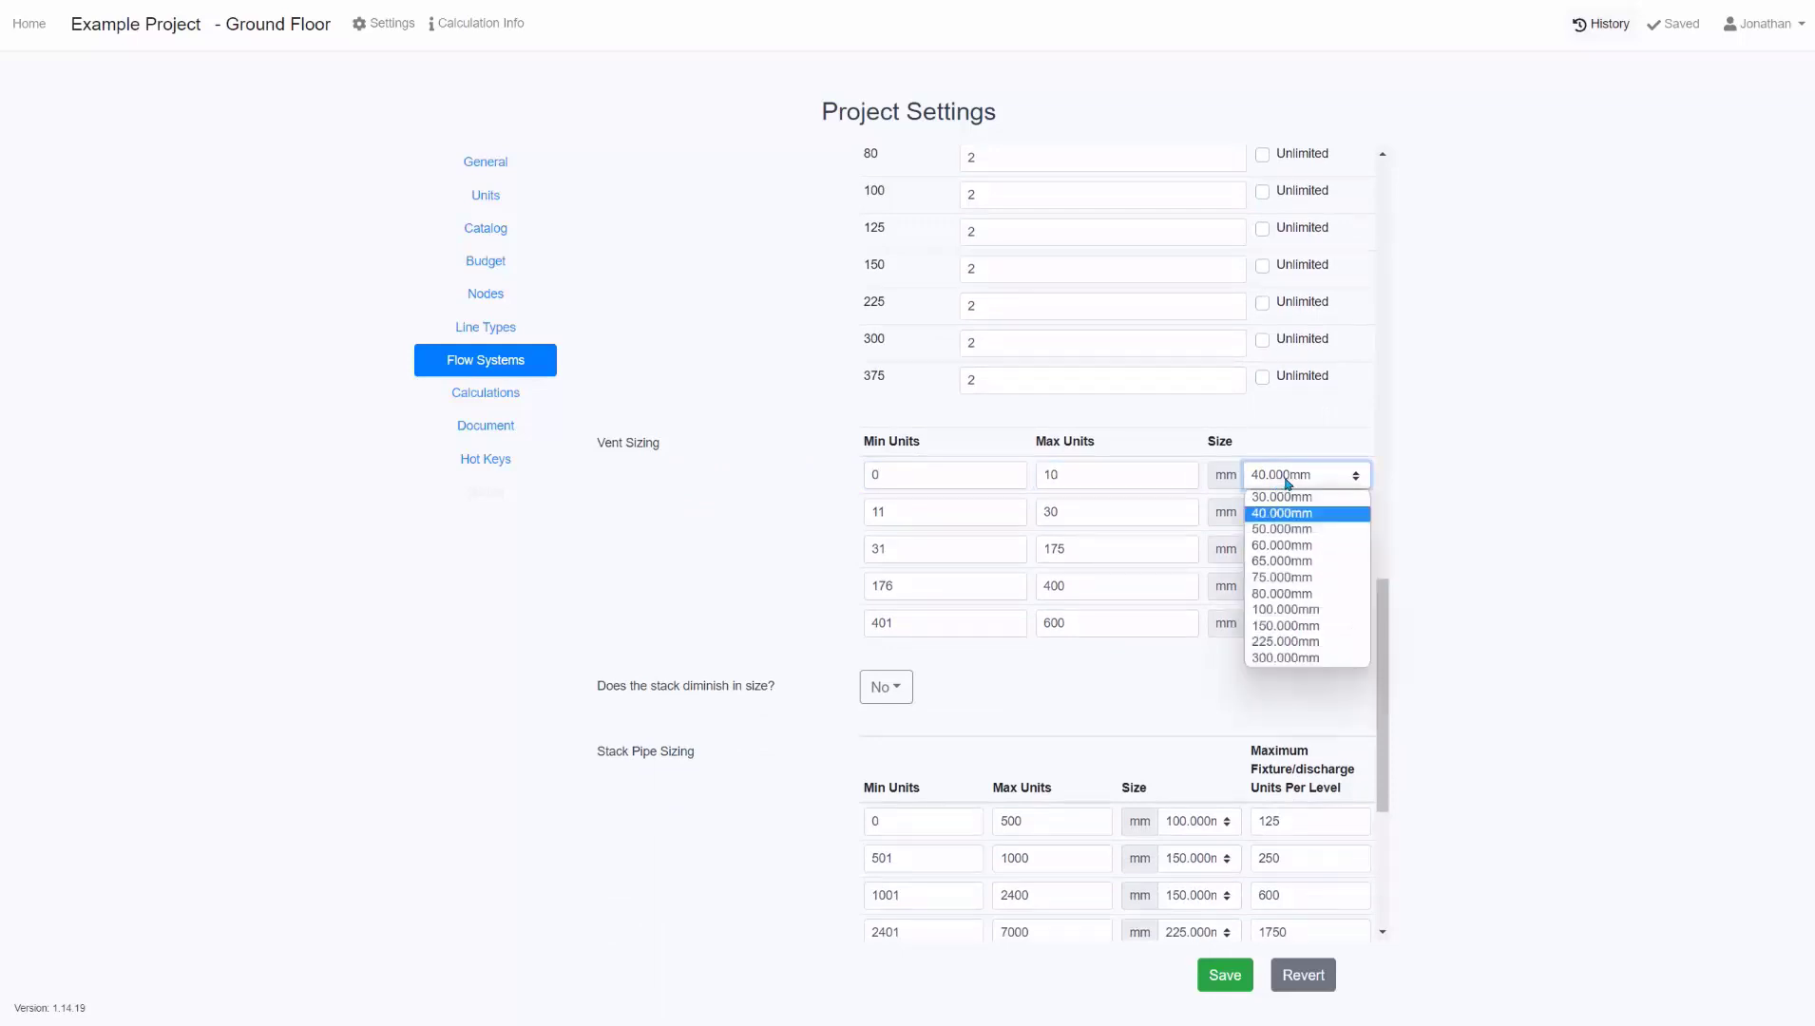
pyautogui.click(1372, 503)
pyautogui.scroll(-4, 755, 570)
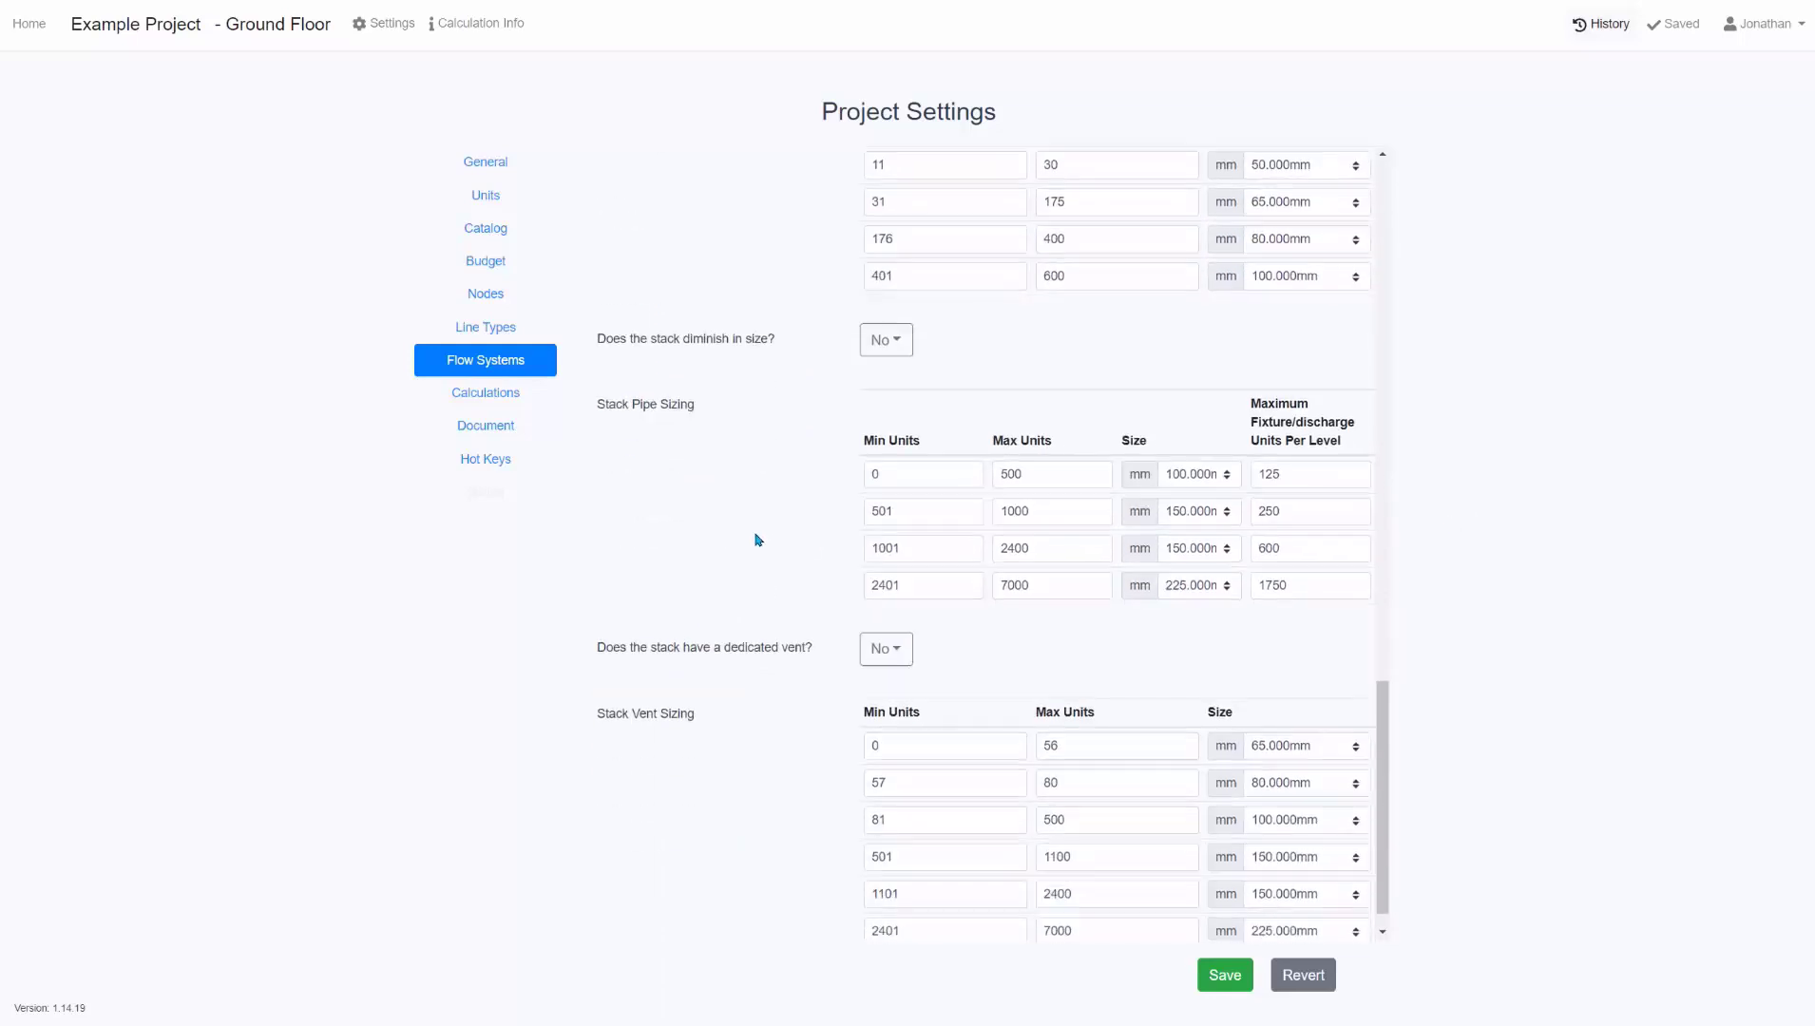
pyautogui.scroll(-1, 758, 540)
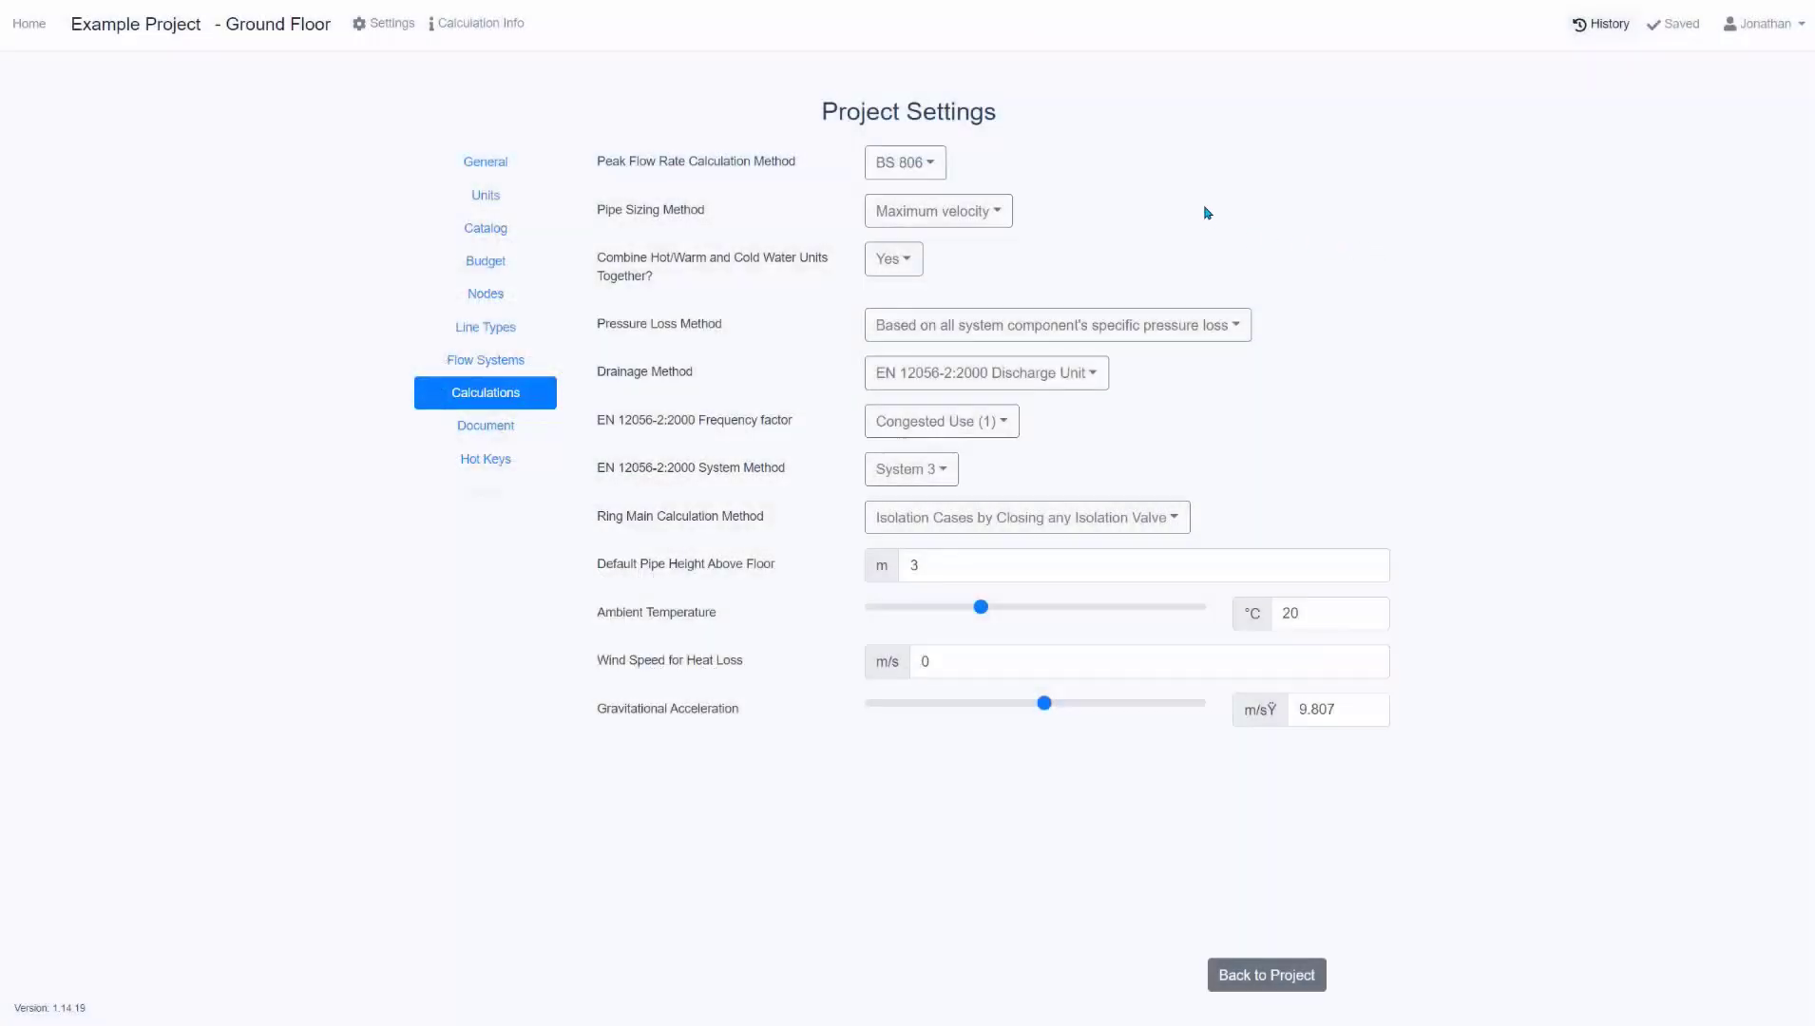
# Review the available peak flow rate calculation methods and set the method to CIPHE.
pyautogui.click(903, 162)
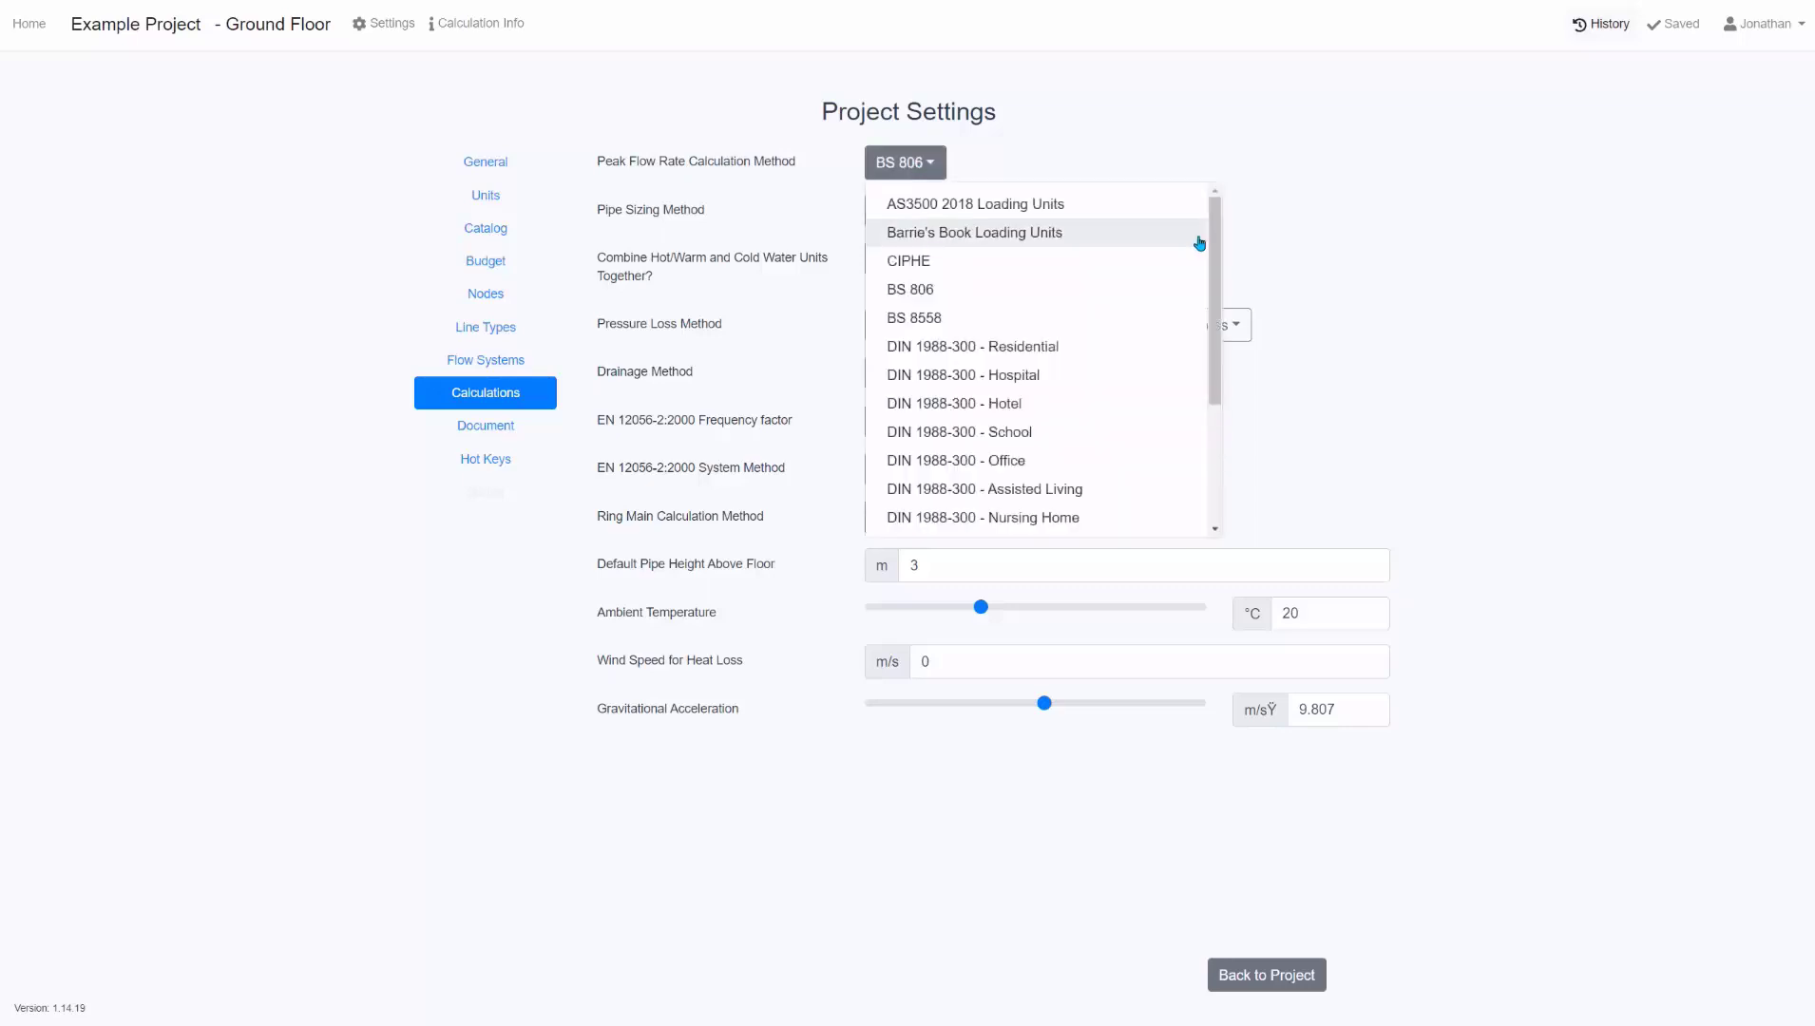
pyautogui.moveTo(1216, 243); pyautogui.dragTo(1208, 390)
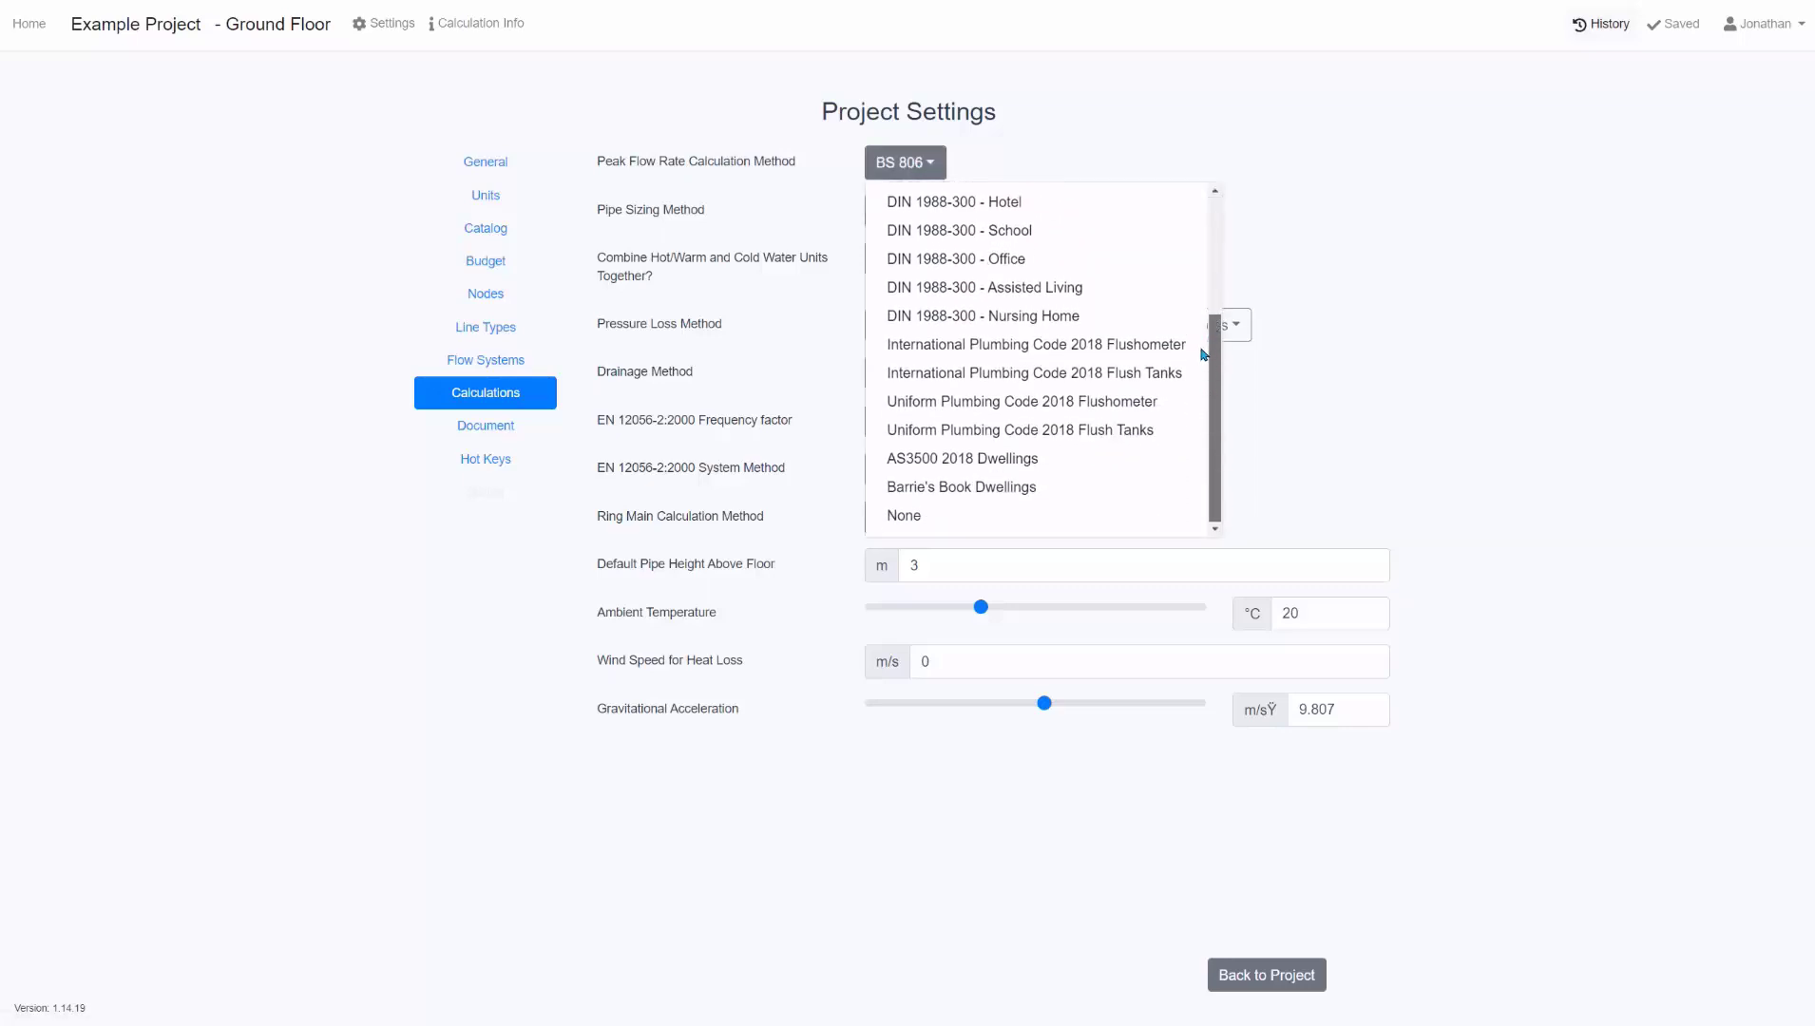
pyautogui.scroll(3, 1202, 354)
pyautogui.click(1335, 221)
pyautogui.click(903, 163)
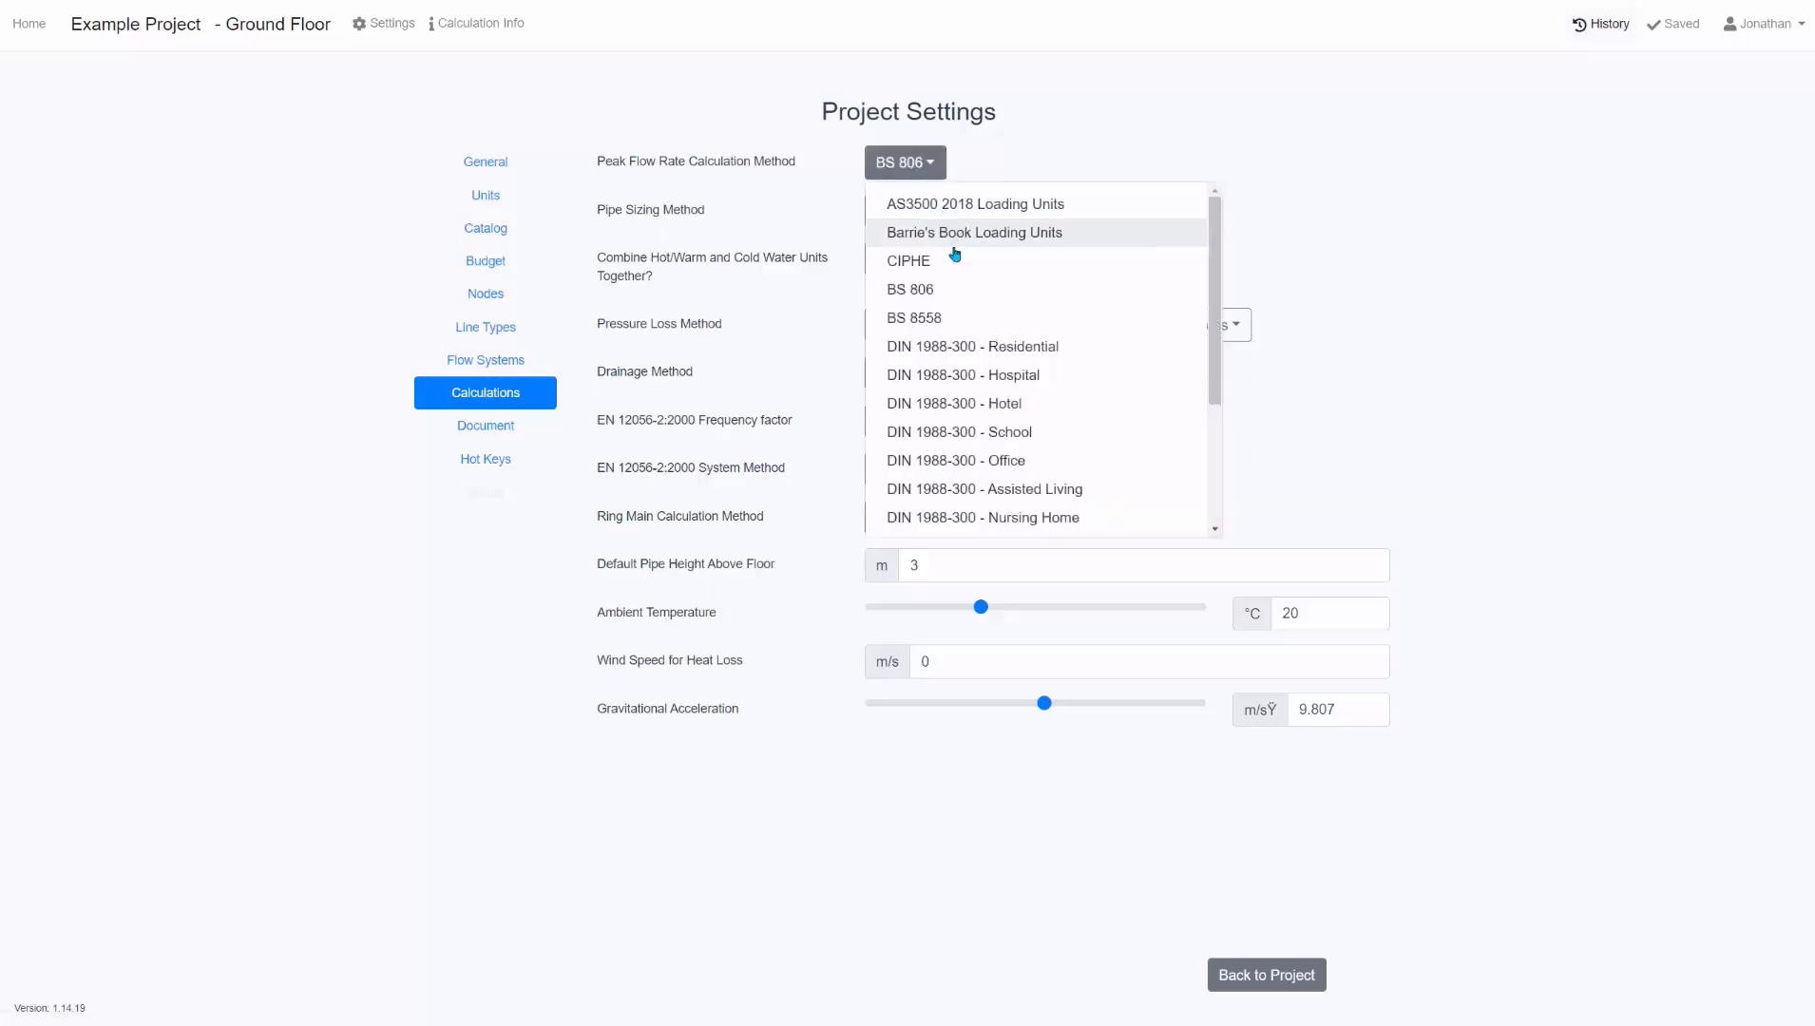
pyautogui.click(954, 259)
# Examine the options offered for the loading unit variant and the pipe sizing method.
pyautogui.click(907, 219)
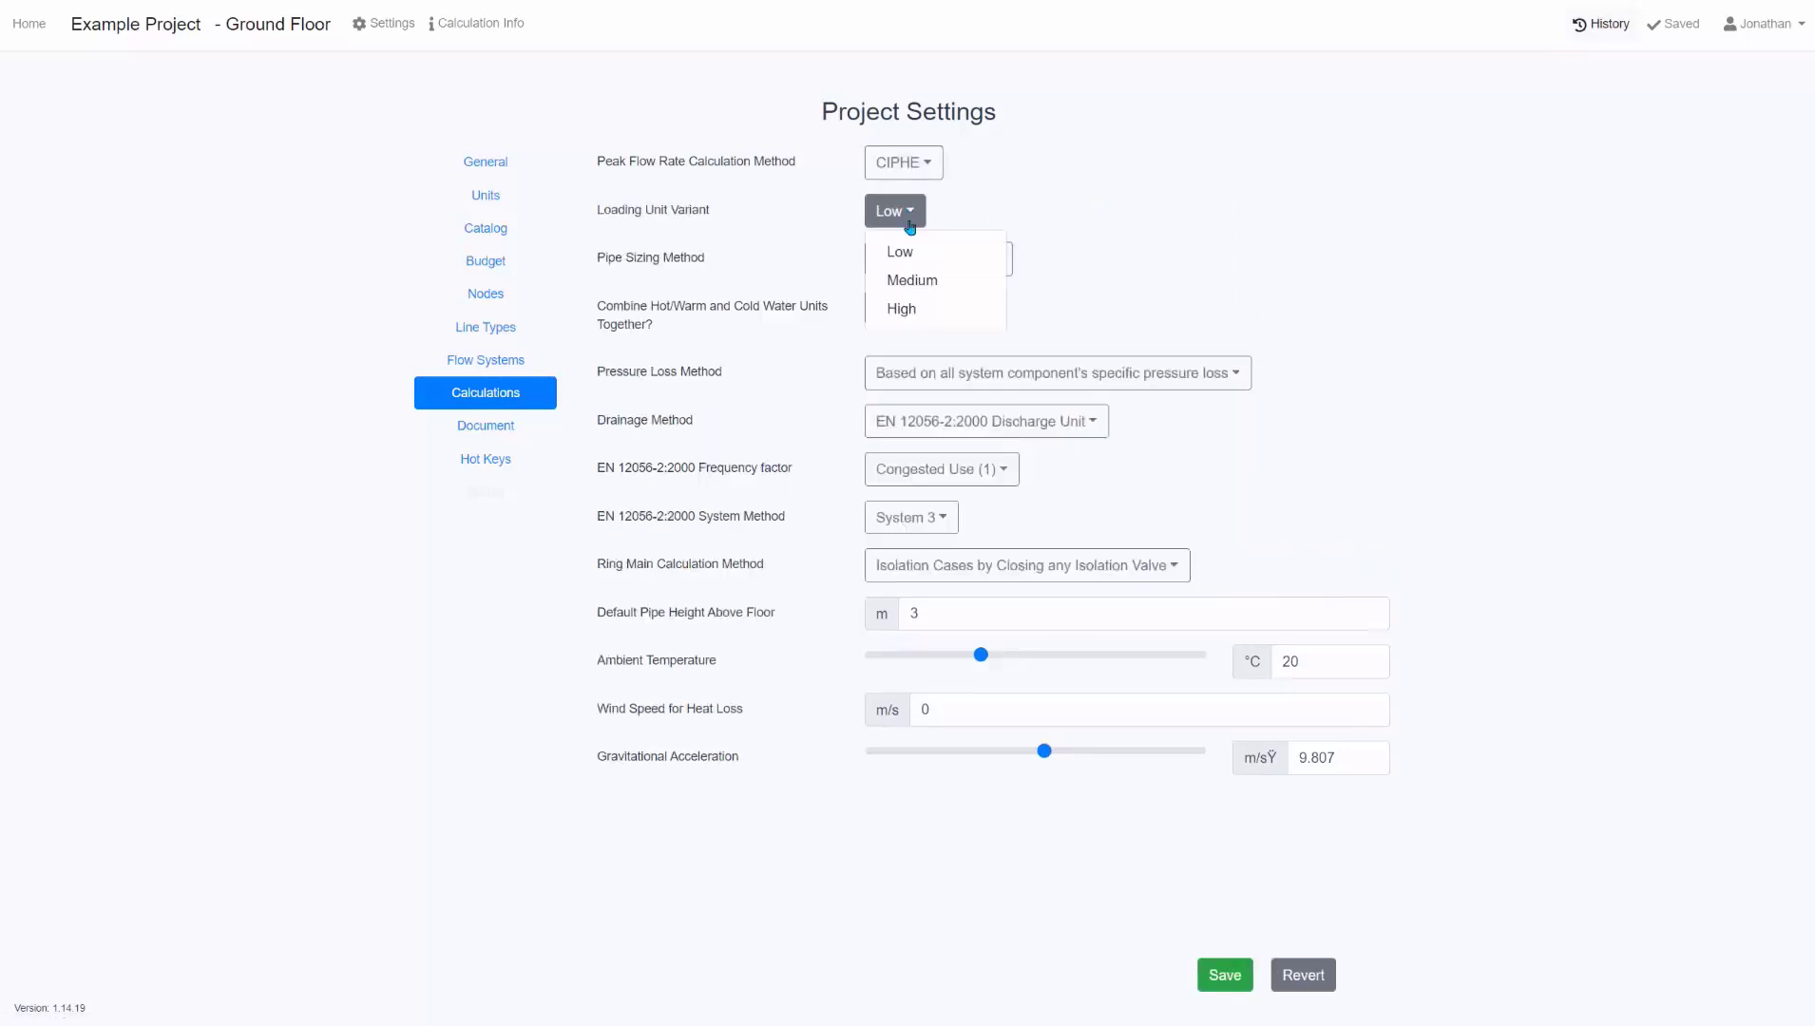
pyautogui.click(1197, 274)
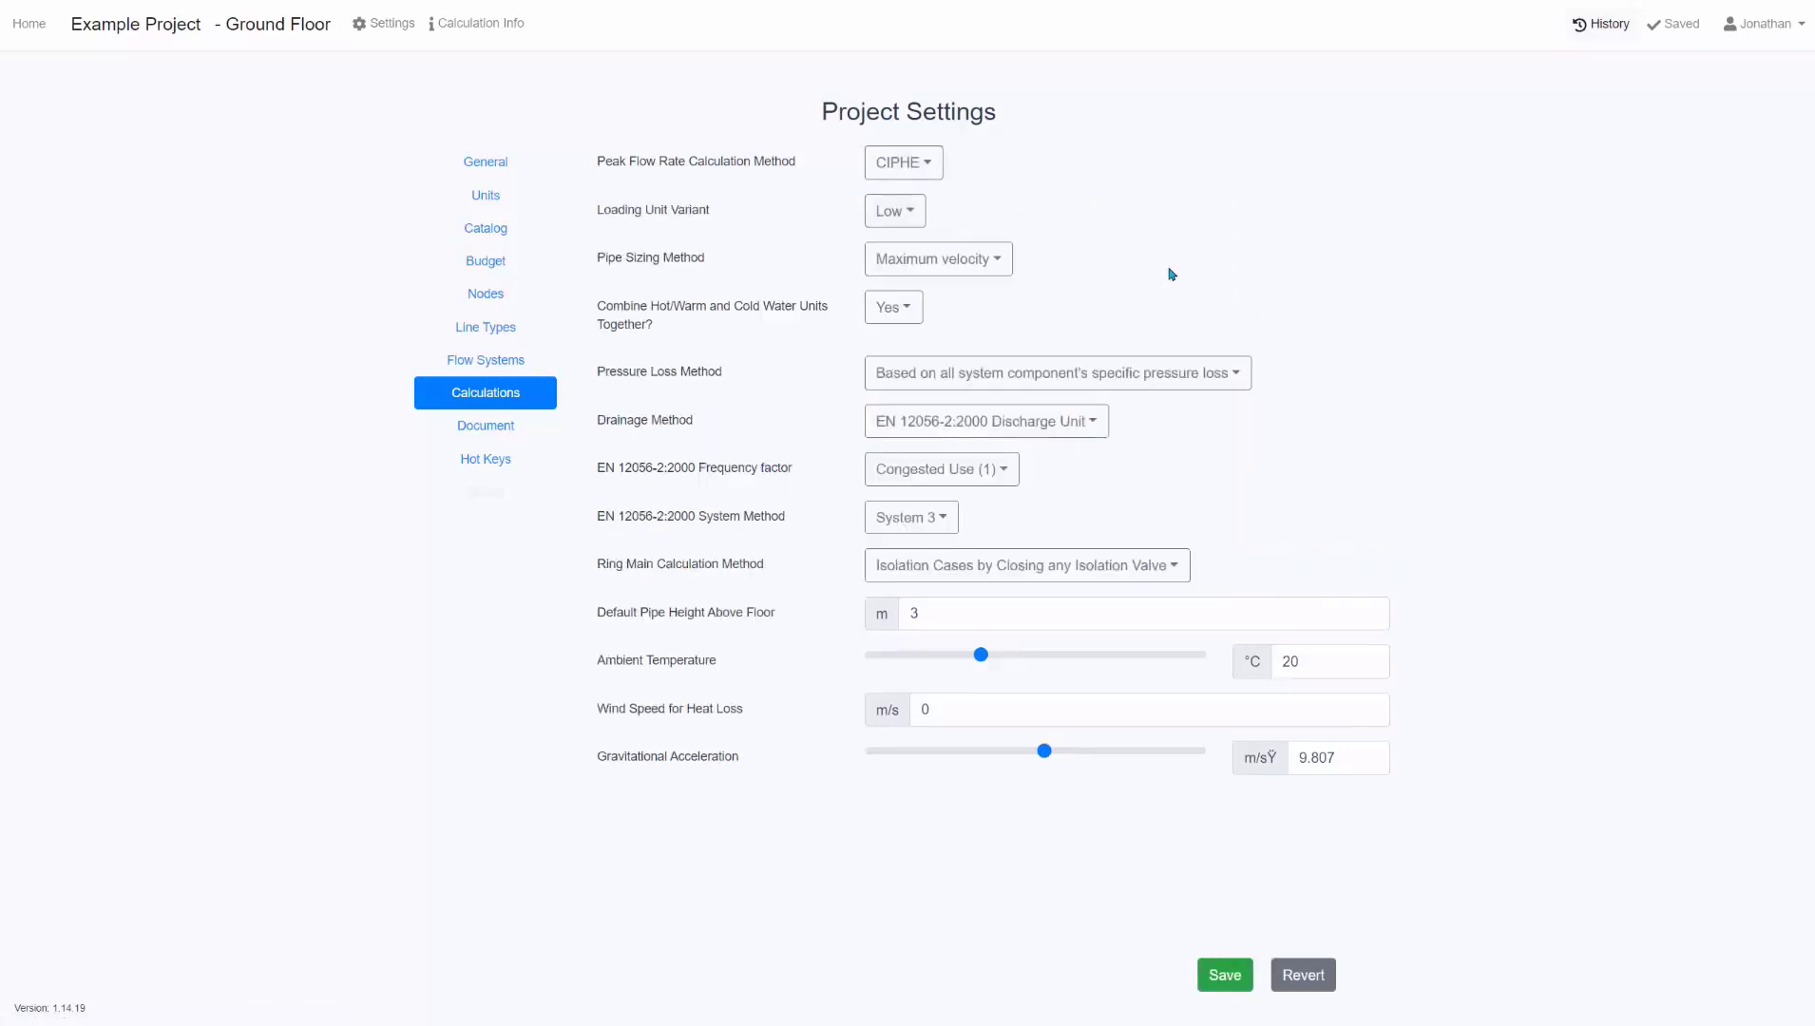
pyautogui.click(897, 268)
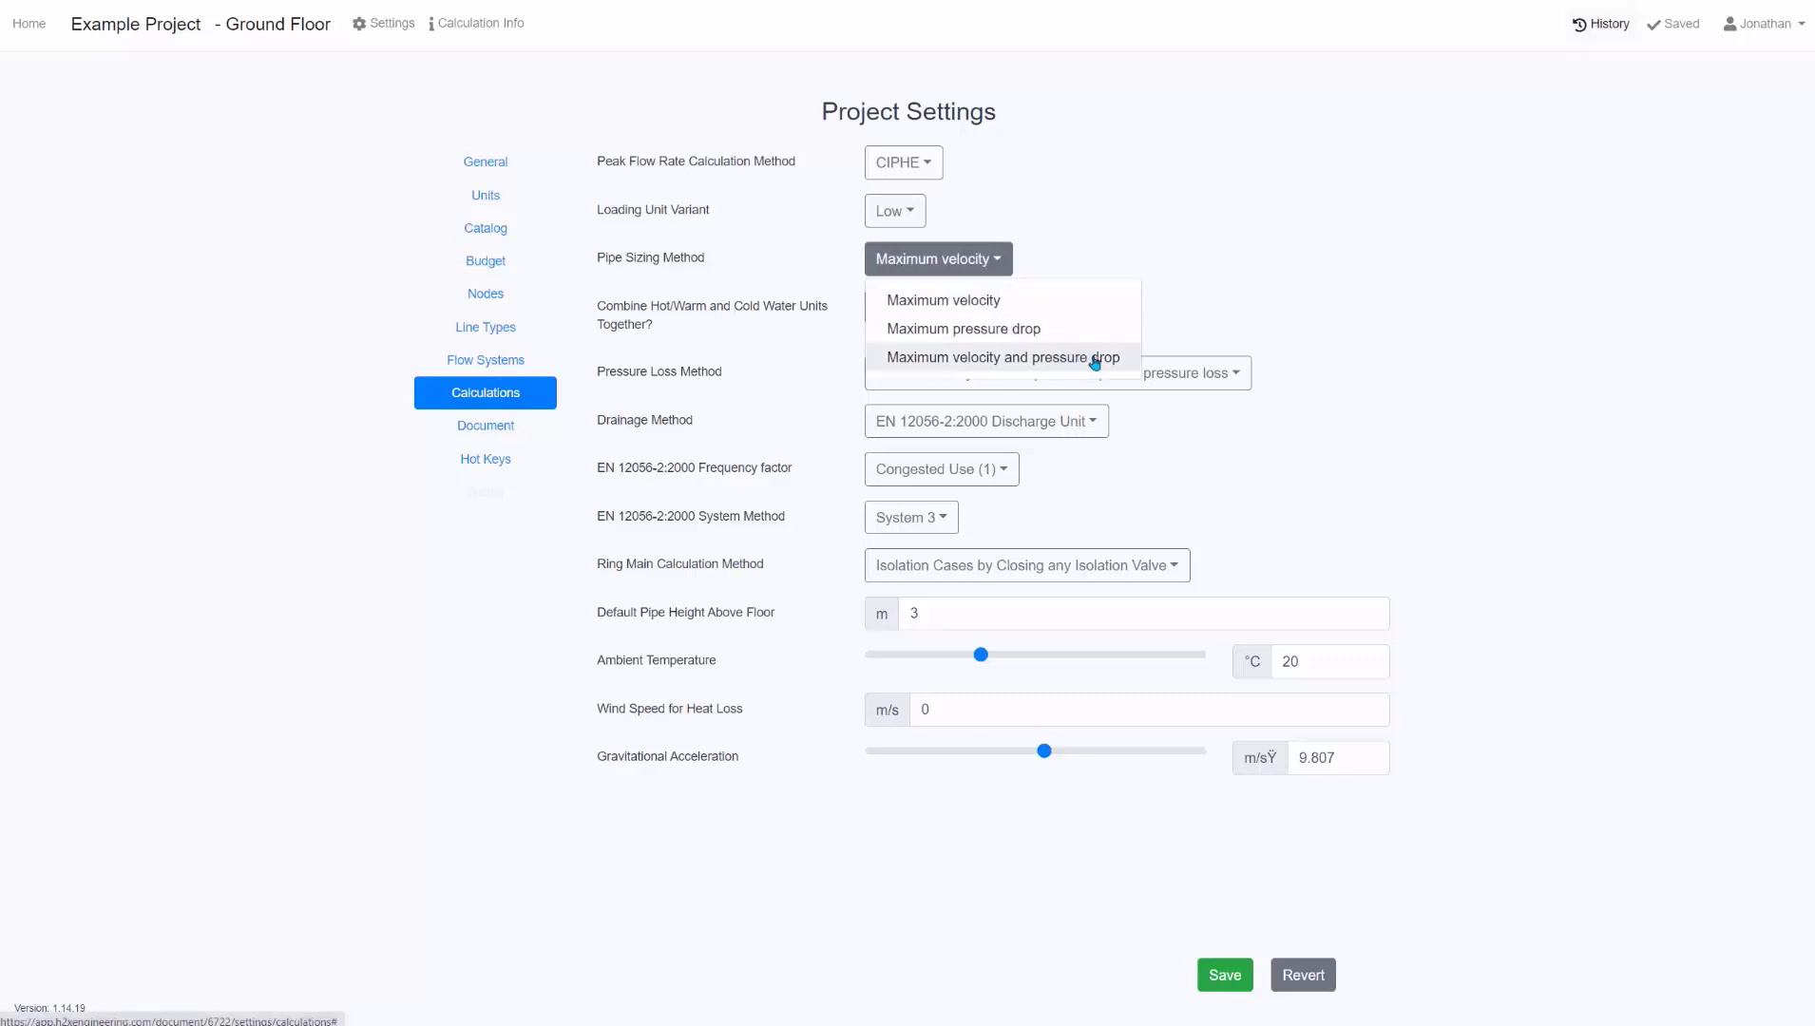
pyautogui.click(1315, 298)
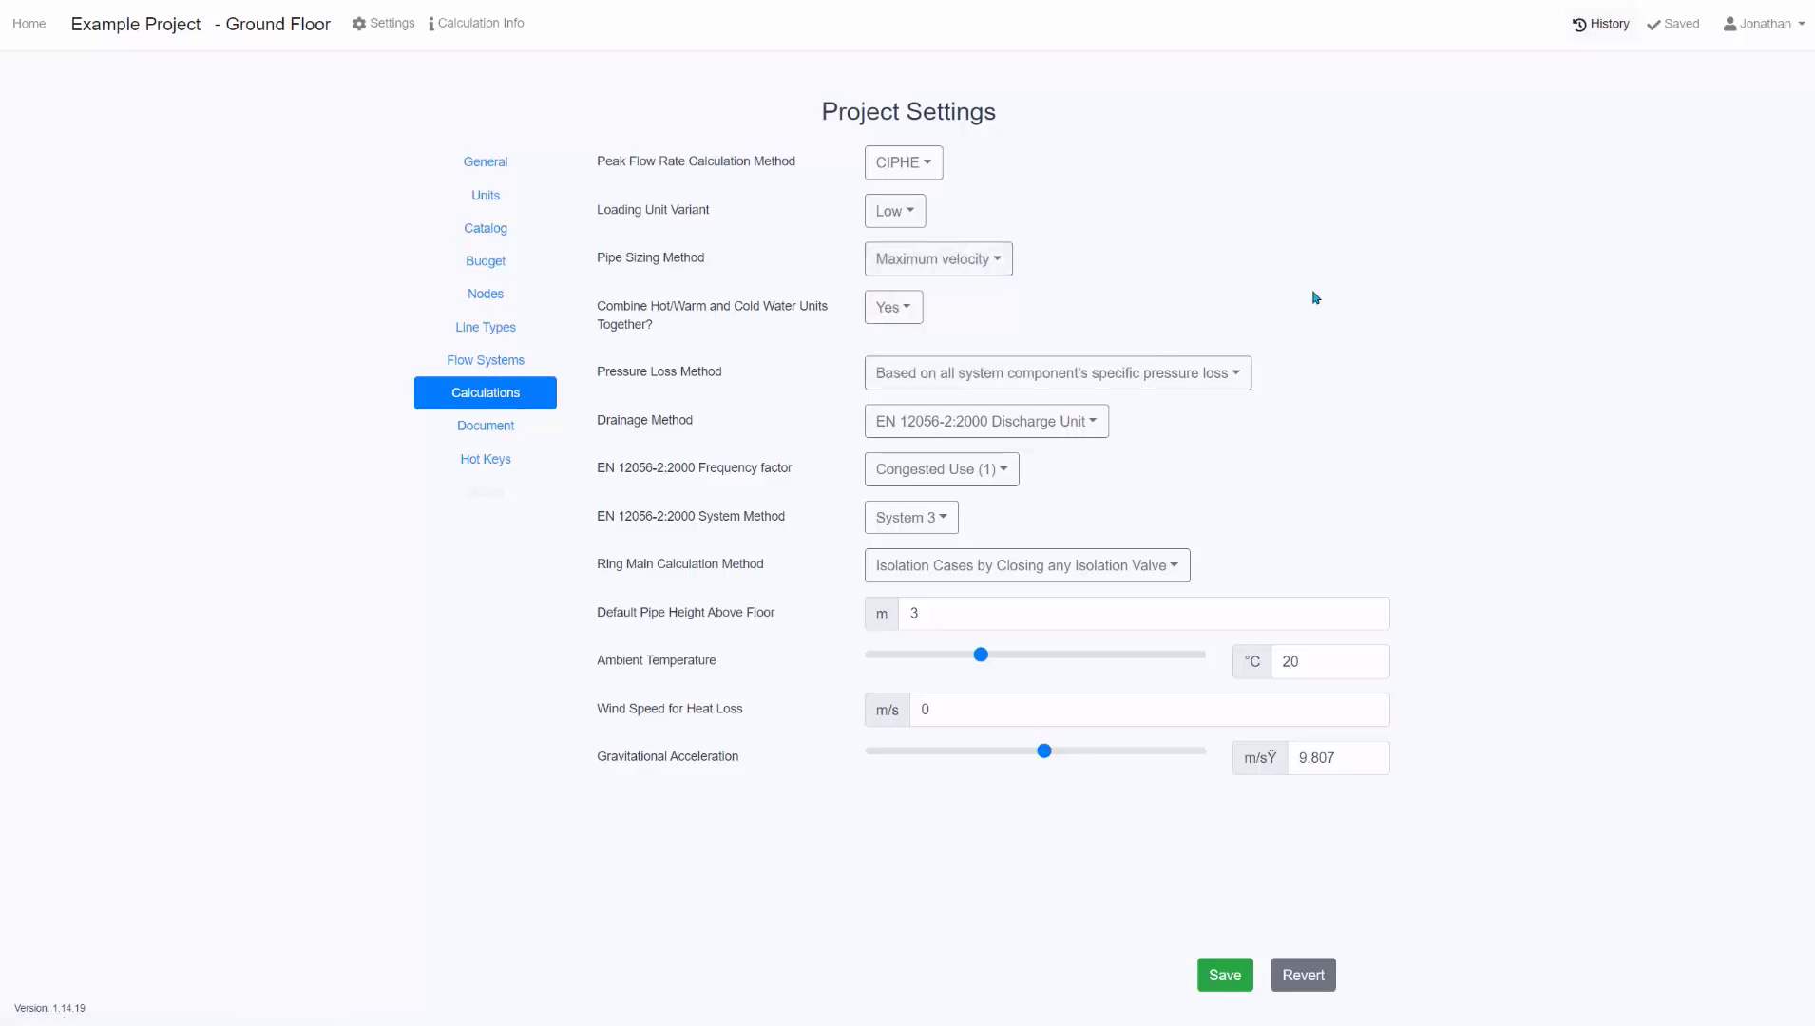
# Review the options for the EN 12056-2:2000 Discharge Unit drainage method, frequency factor and system method, and save the calculation settings.
pyautogui.click(1085, 430)
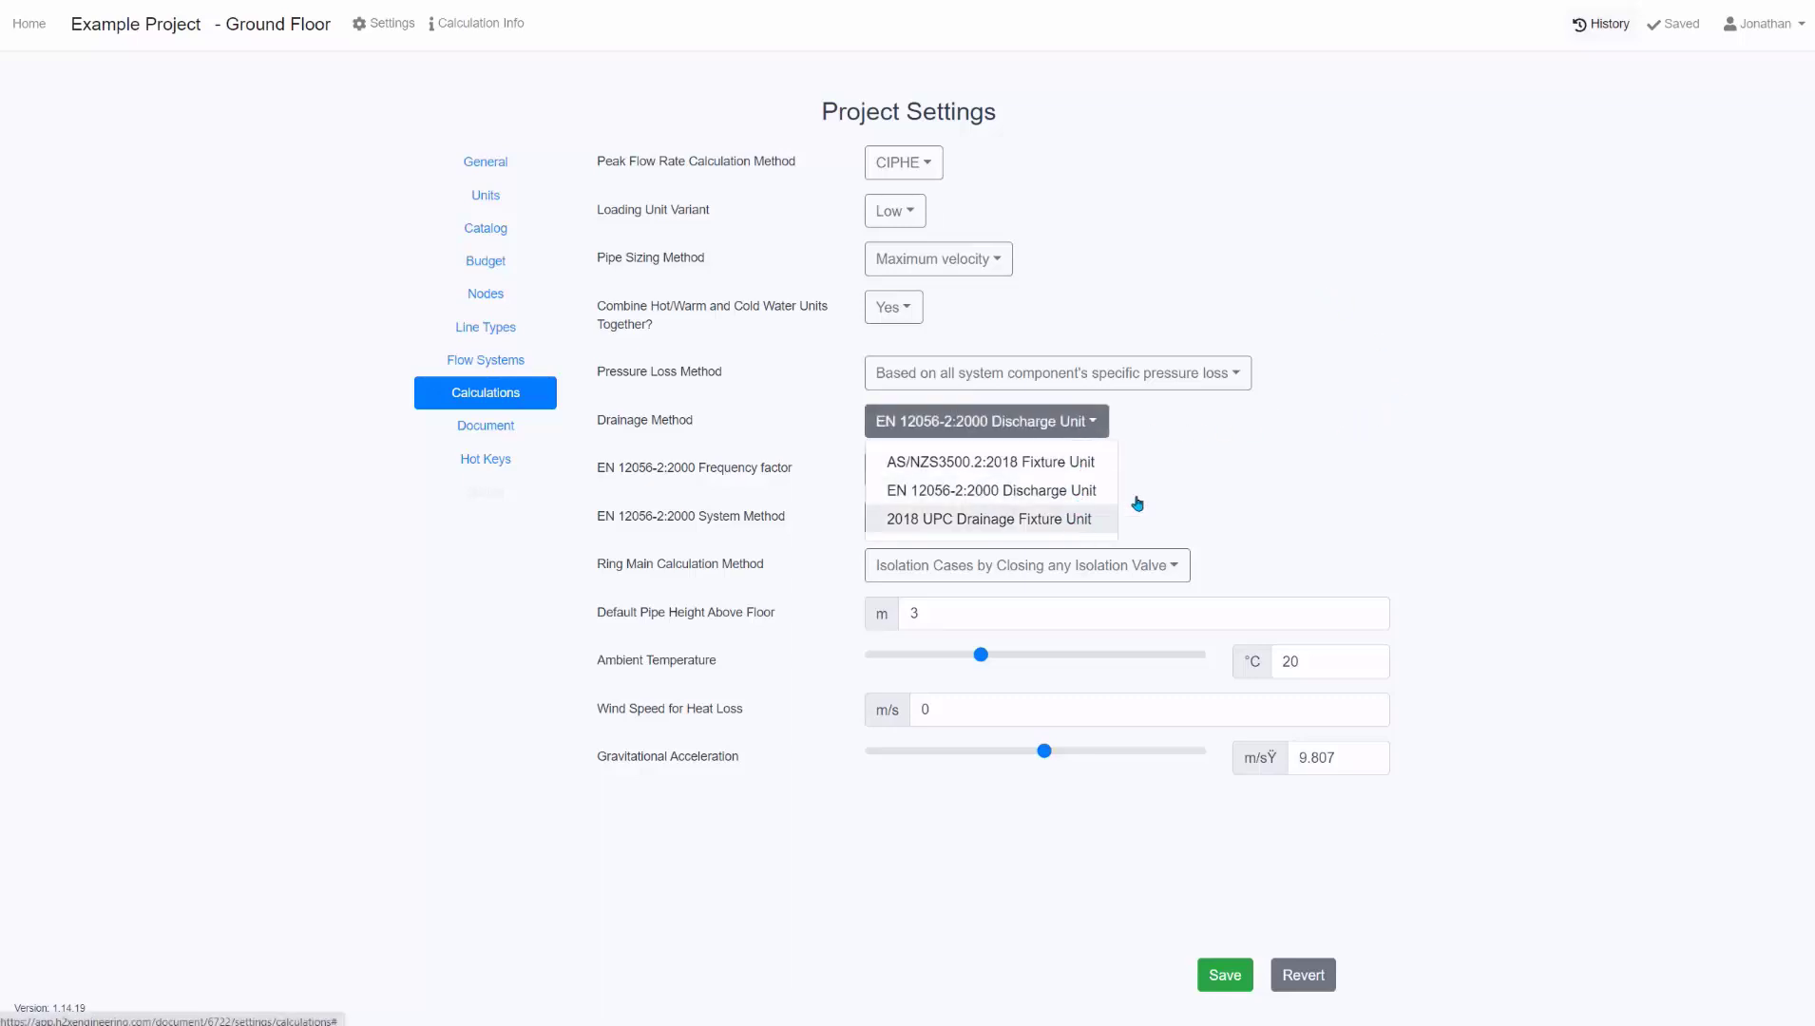
pyautogui.click(1084, 502)
pyautogui.click(960, 473)
pyautogui.click(959, 474)
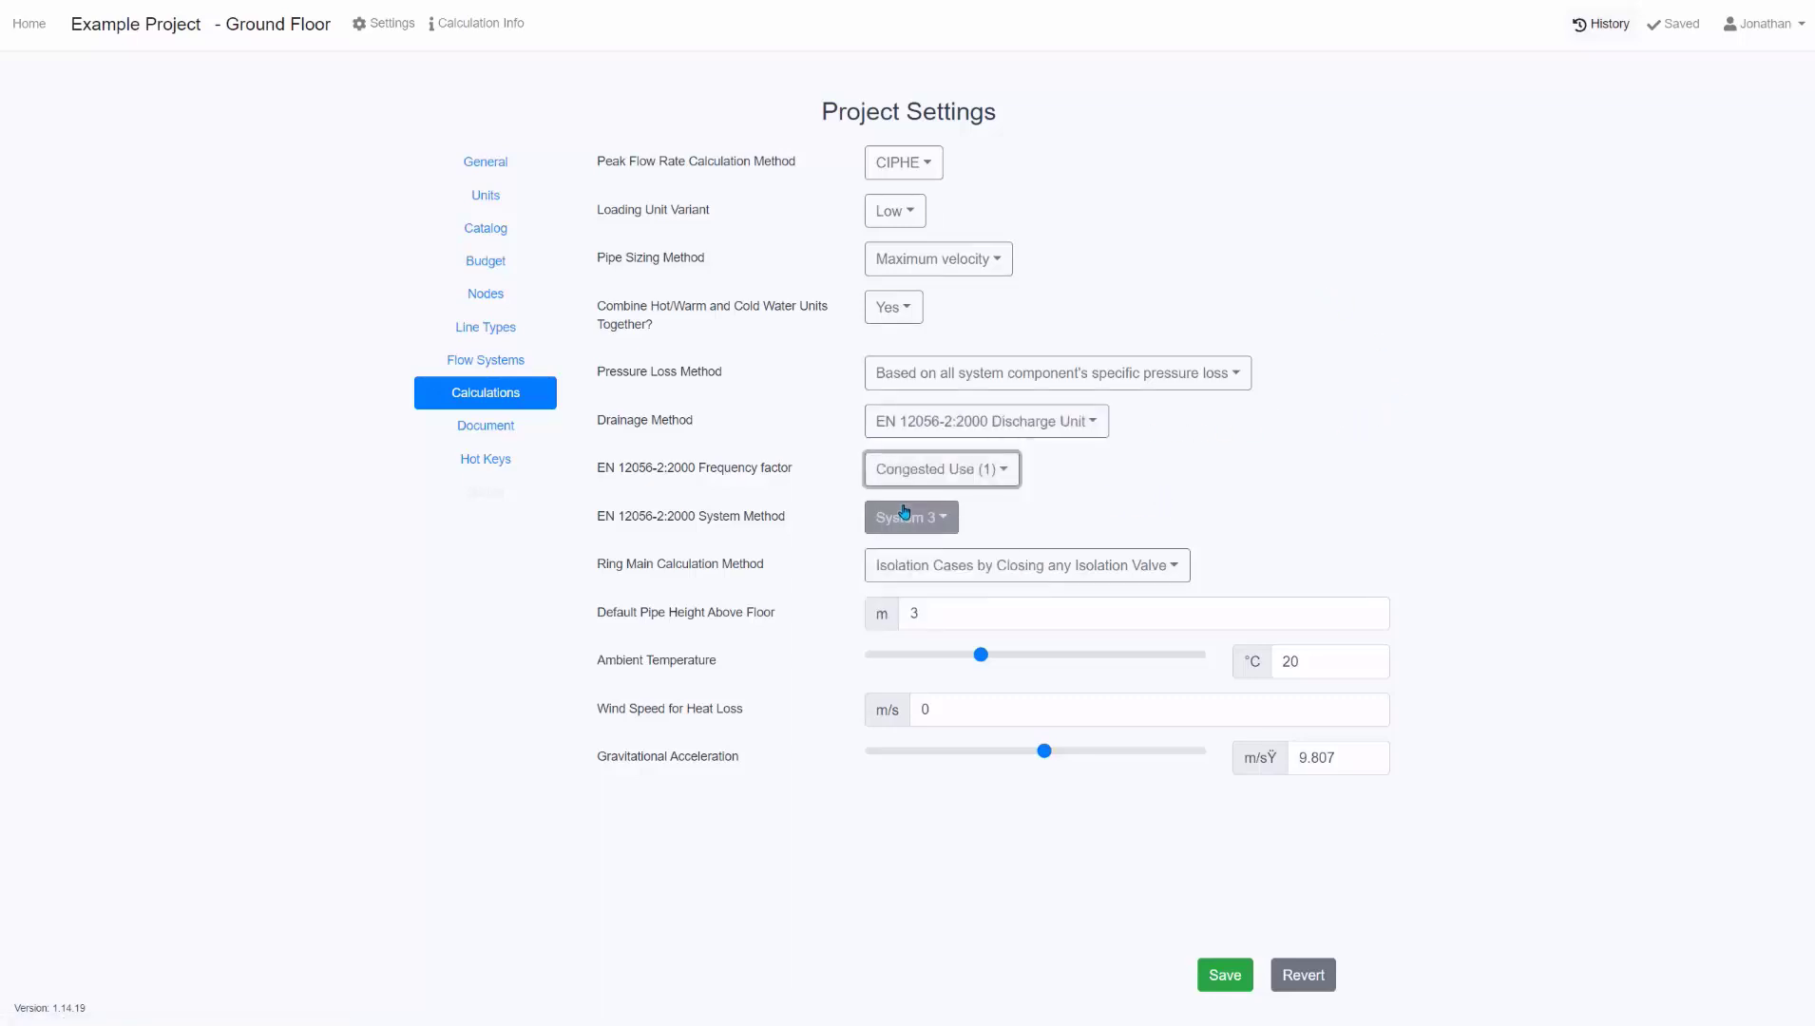
pyautogui.click(917, 517)
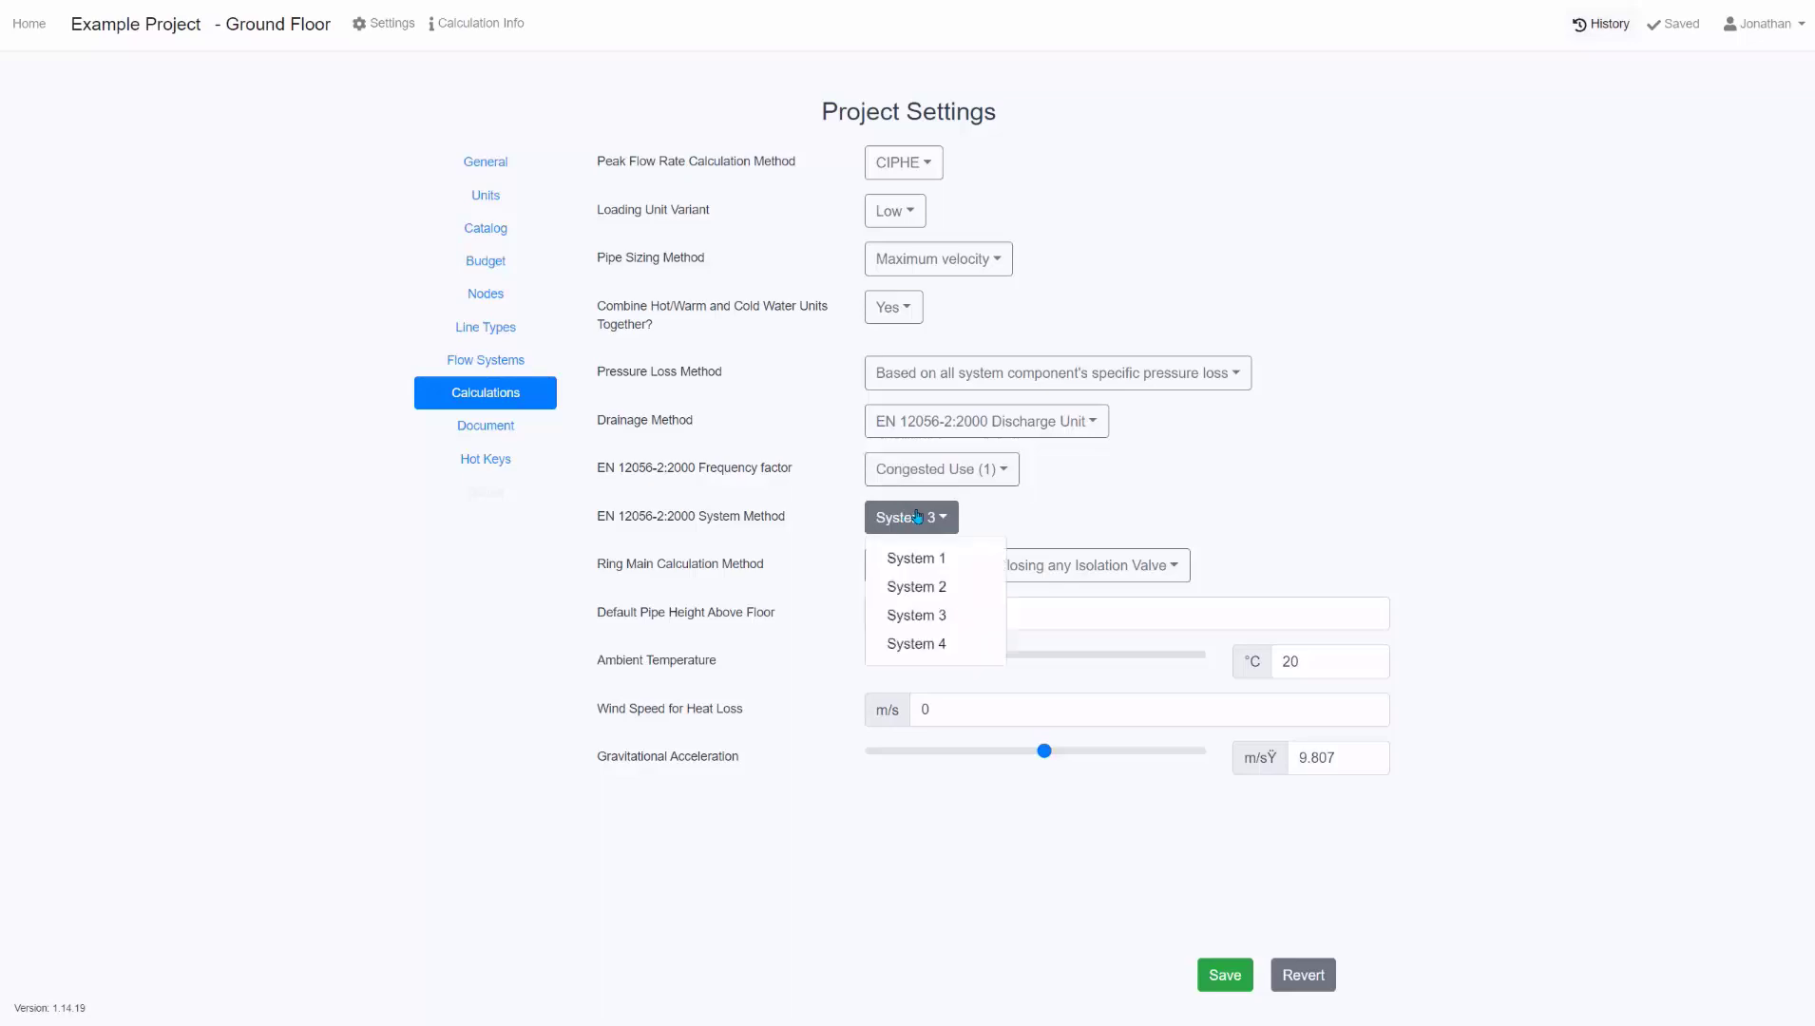
pyautogui.click(917, 517)
pyautogui.click(1224, 975)
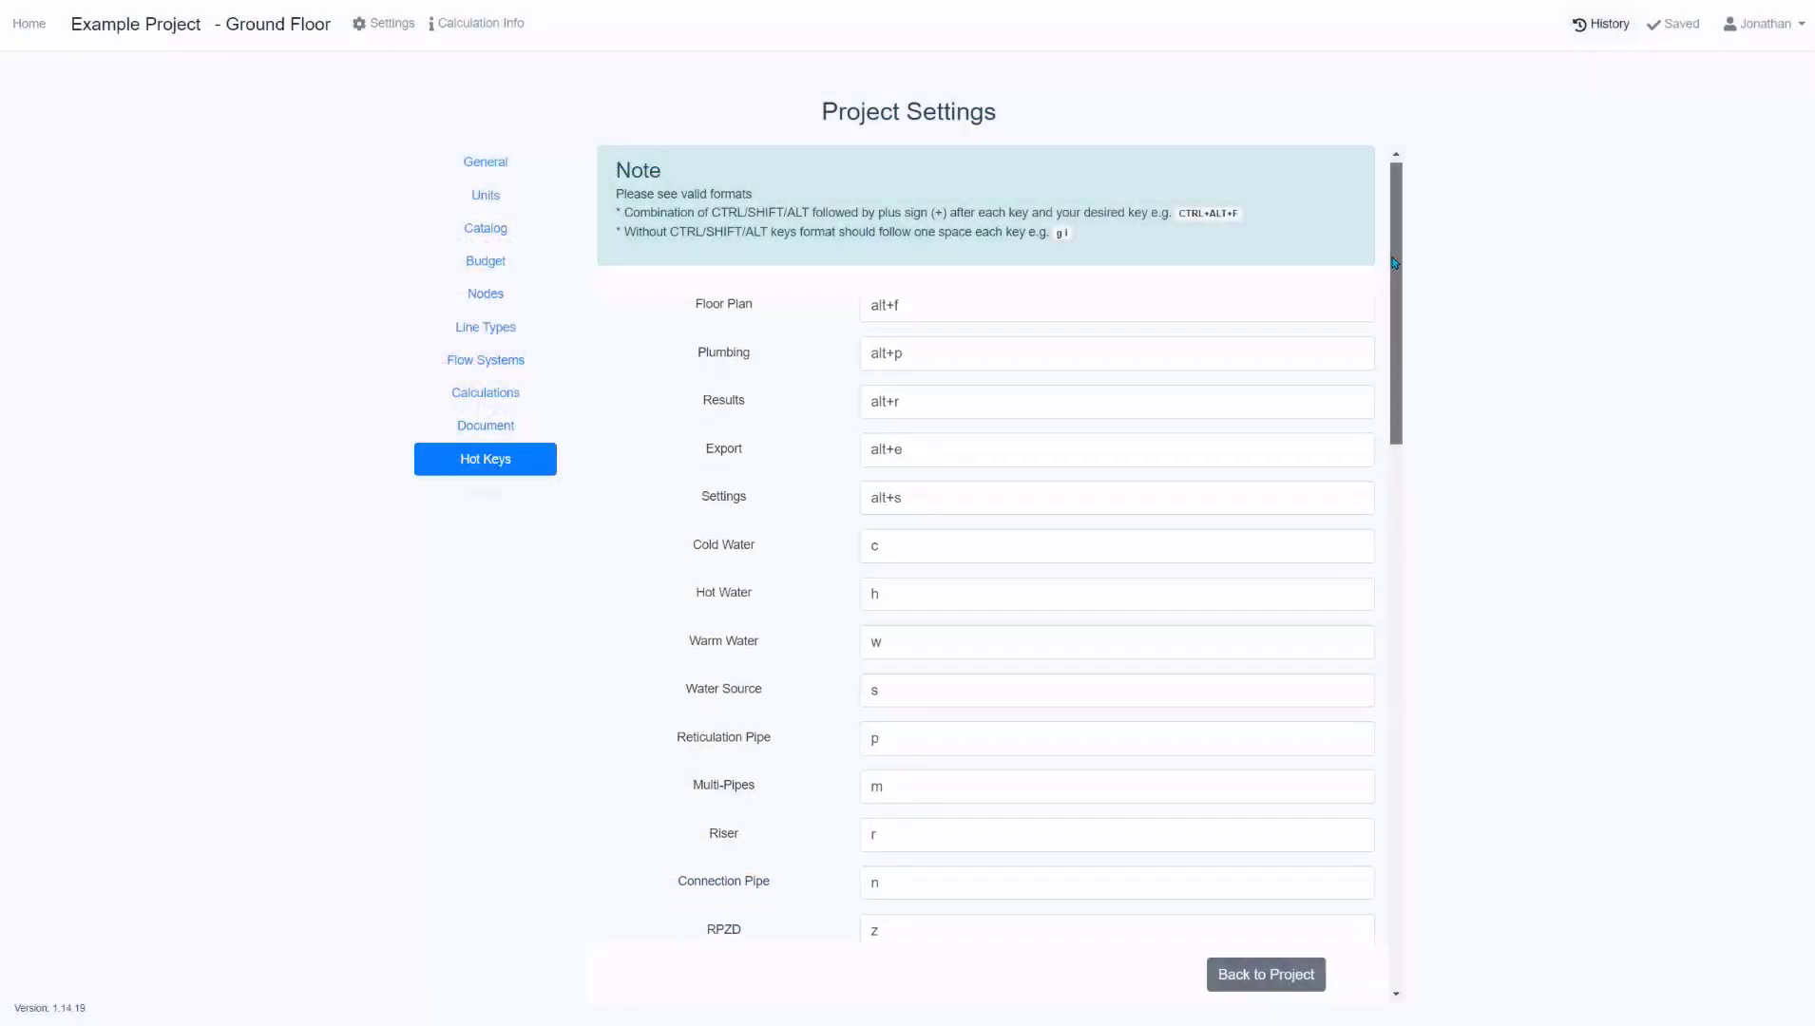
# Examine the project's hot key assignments, including Cold Water, Hot Water, Reticulation Pipe and Riser, through to the valves and node pairs ending the list.
pyautogui.scroll(-1, 1394, 273)
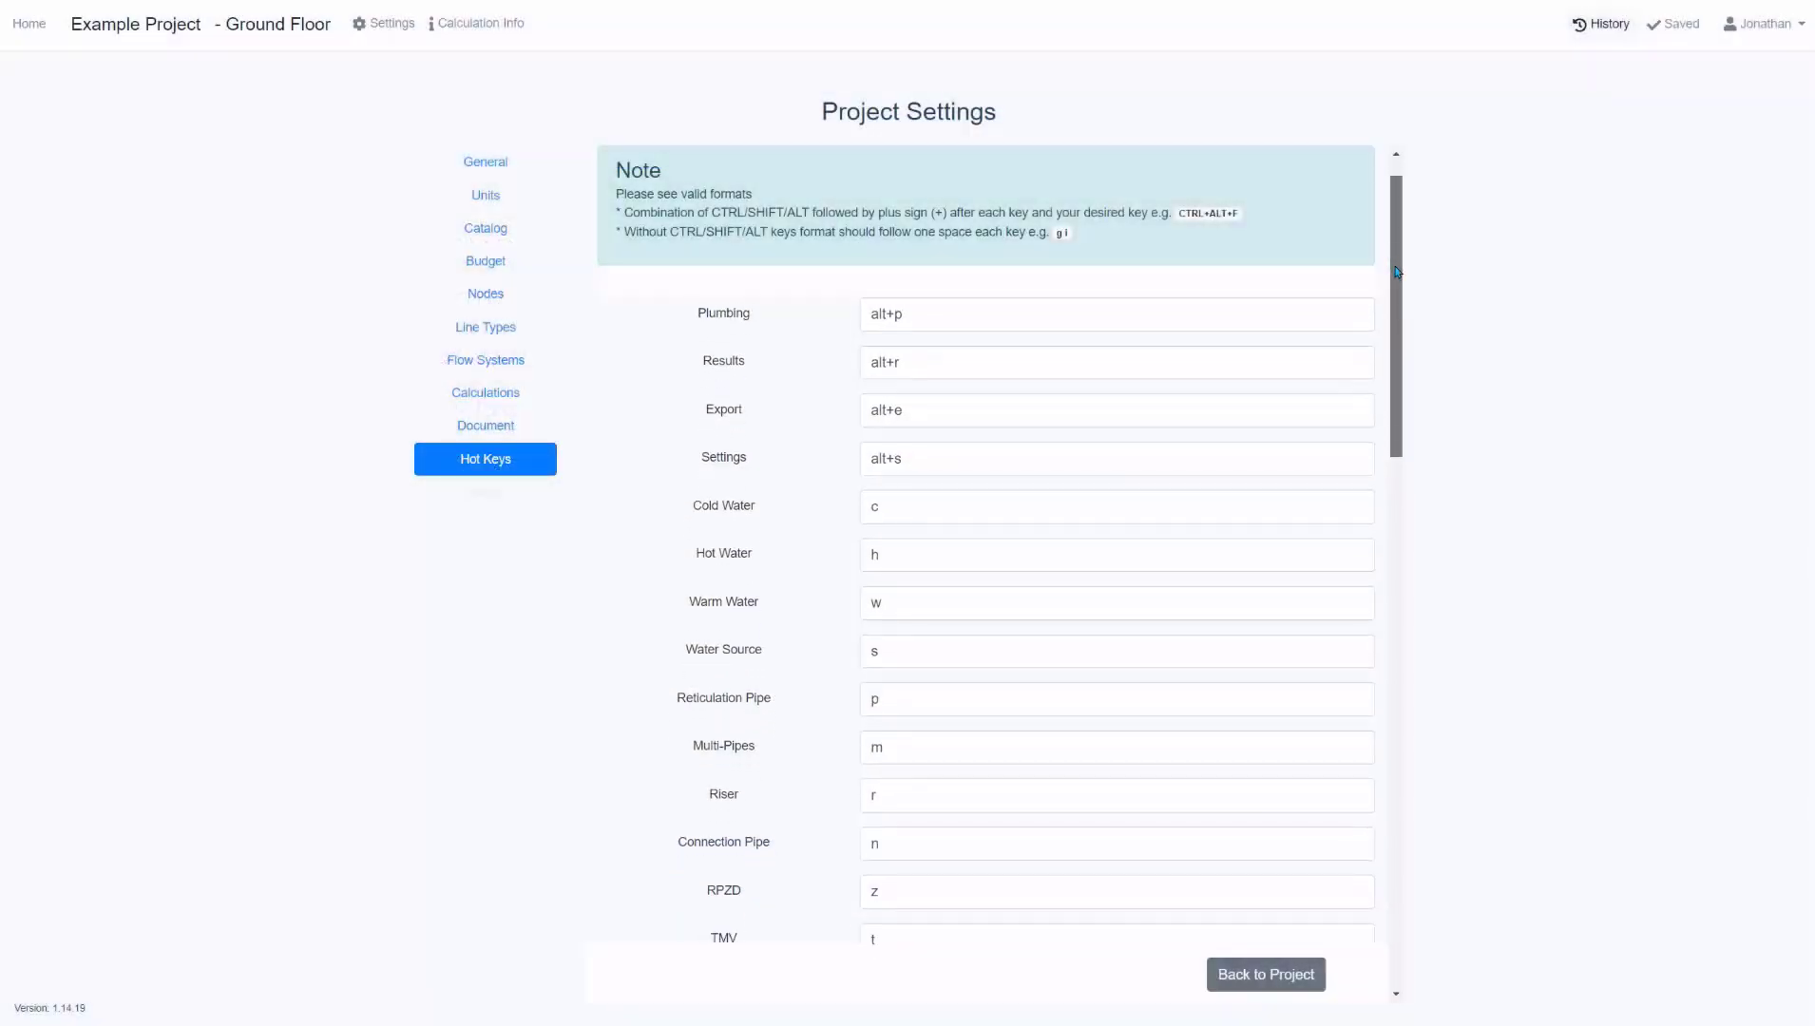
pyautogui.moveTo(1395, 273)
pyautogui.mouseDown()
pyautogui.moveTo(1421, 734)
pyautogui.moveTo(1383, 299)
pyautogui.mouseUp()
pyautogui.click(976, 413)
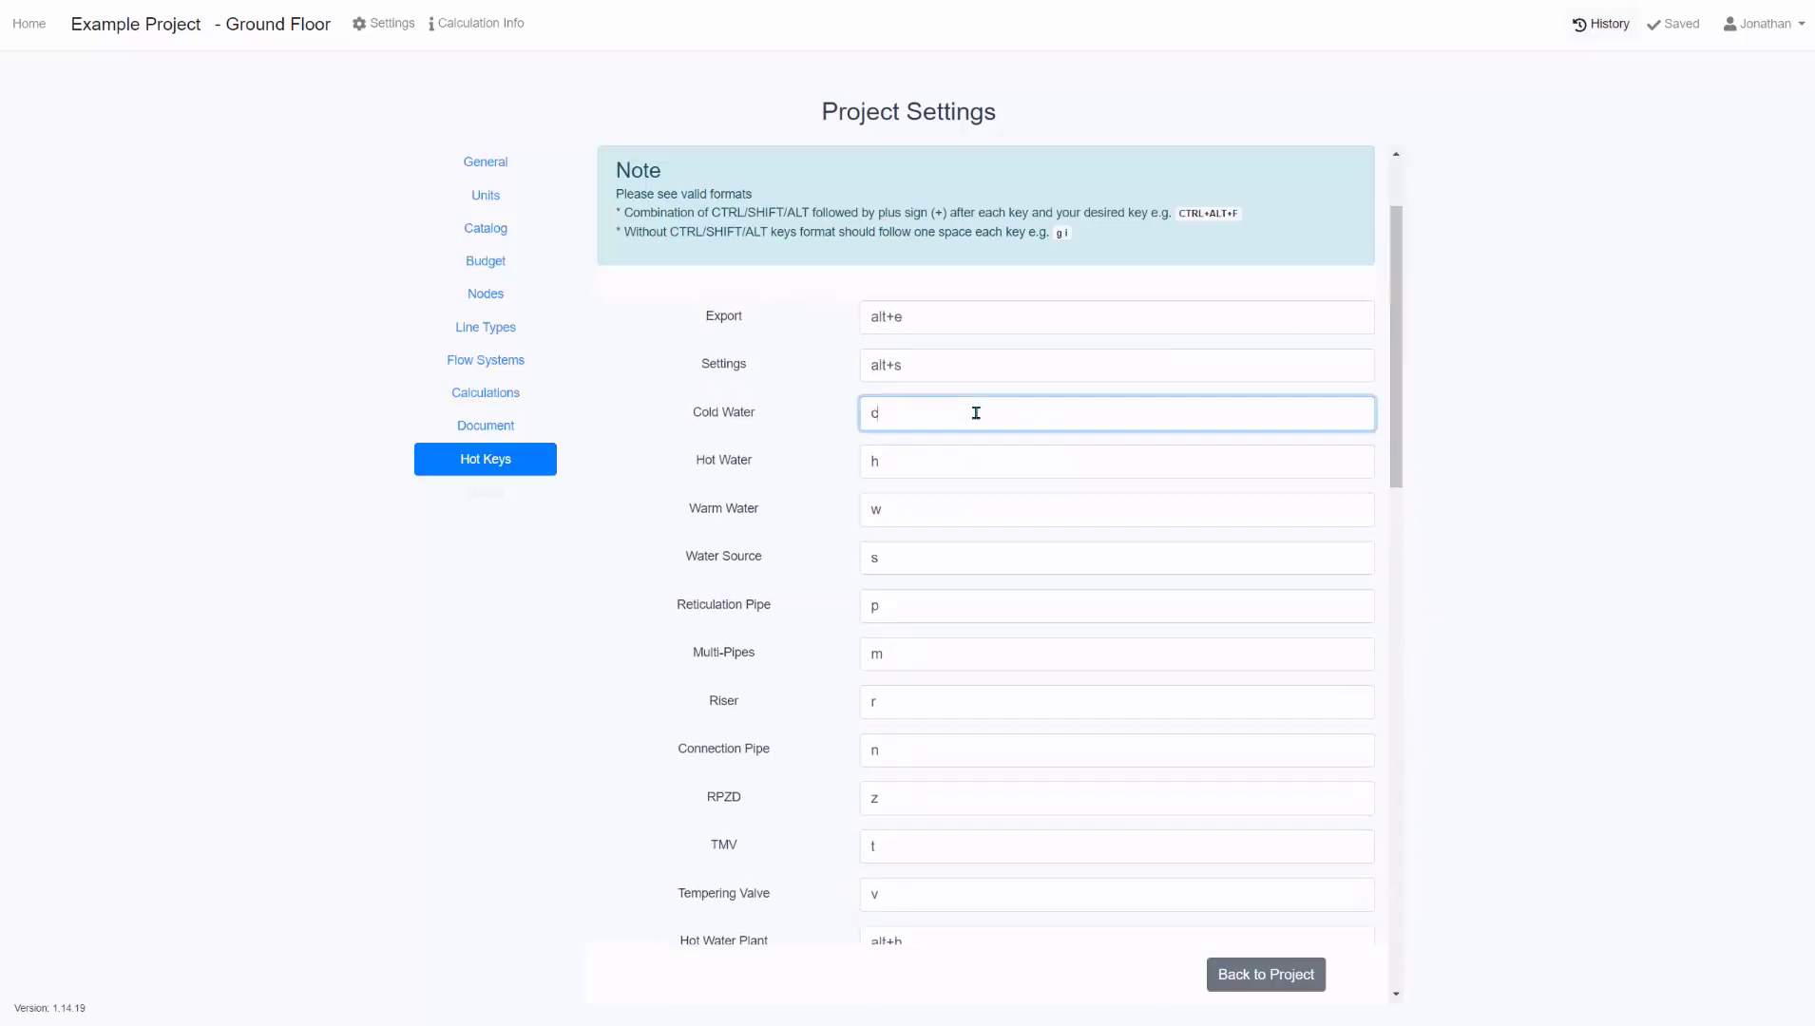
pyautogui.click(932, 462)
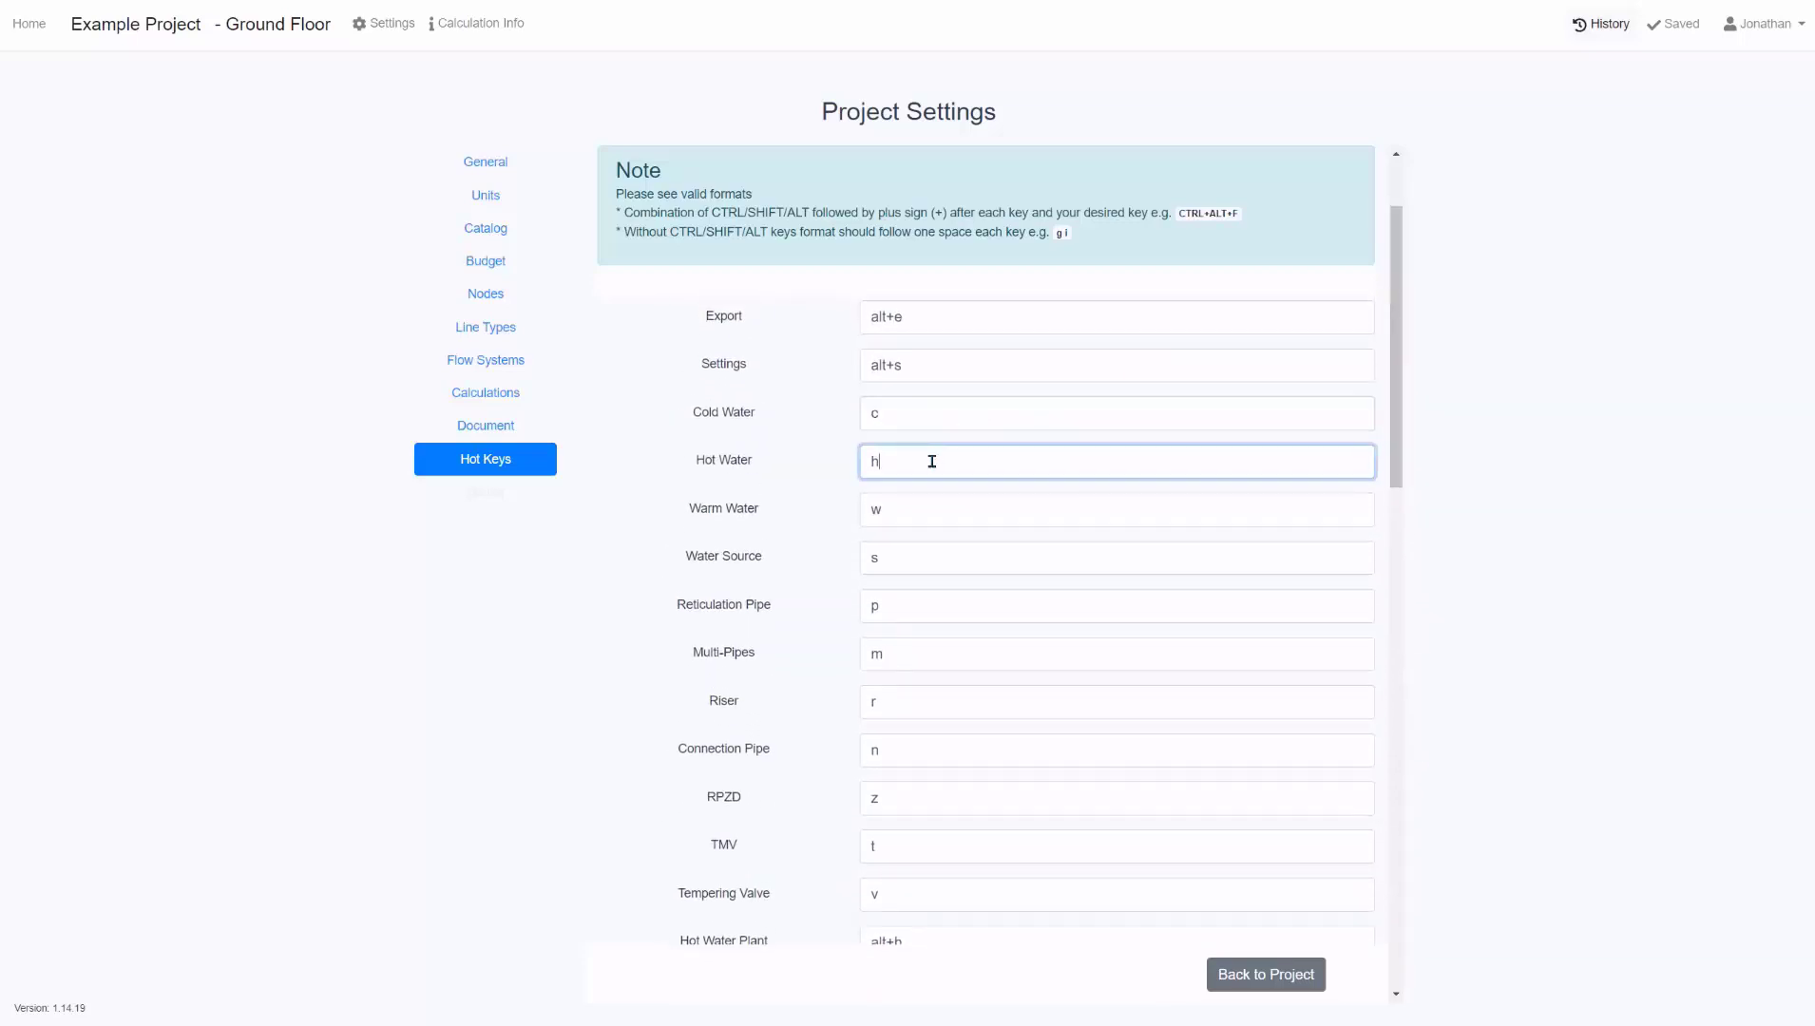
pyautogui.click(904, 602)
pyautogui.click(905, 702)
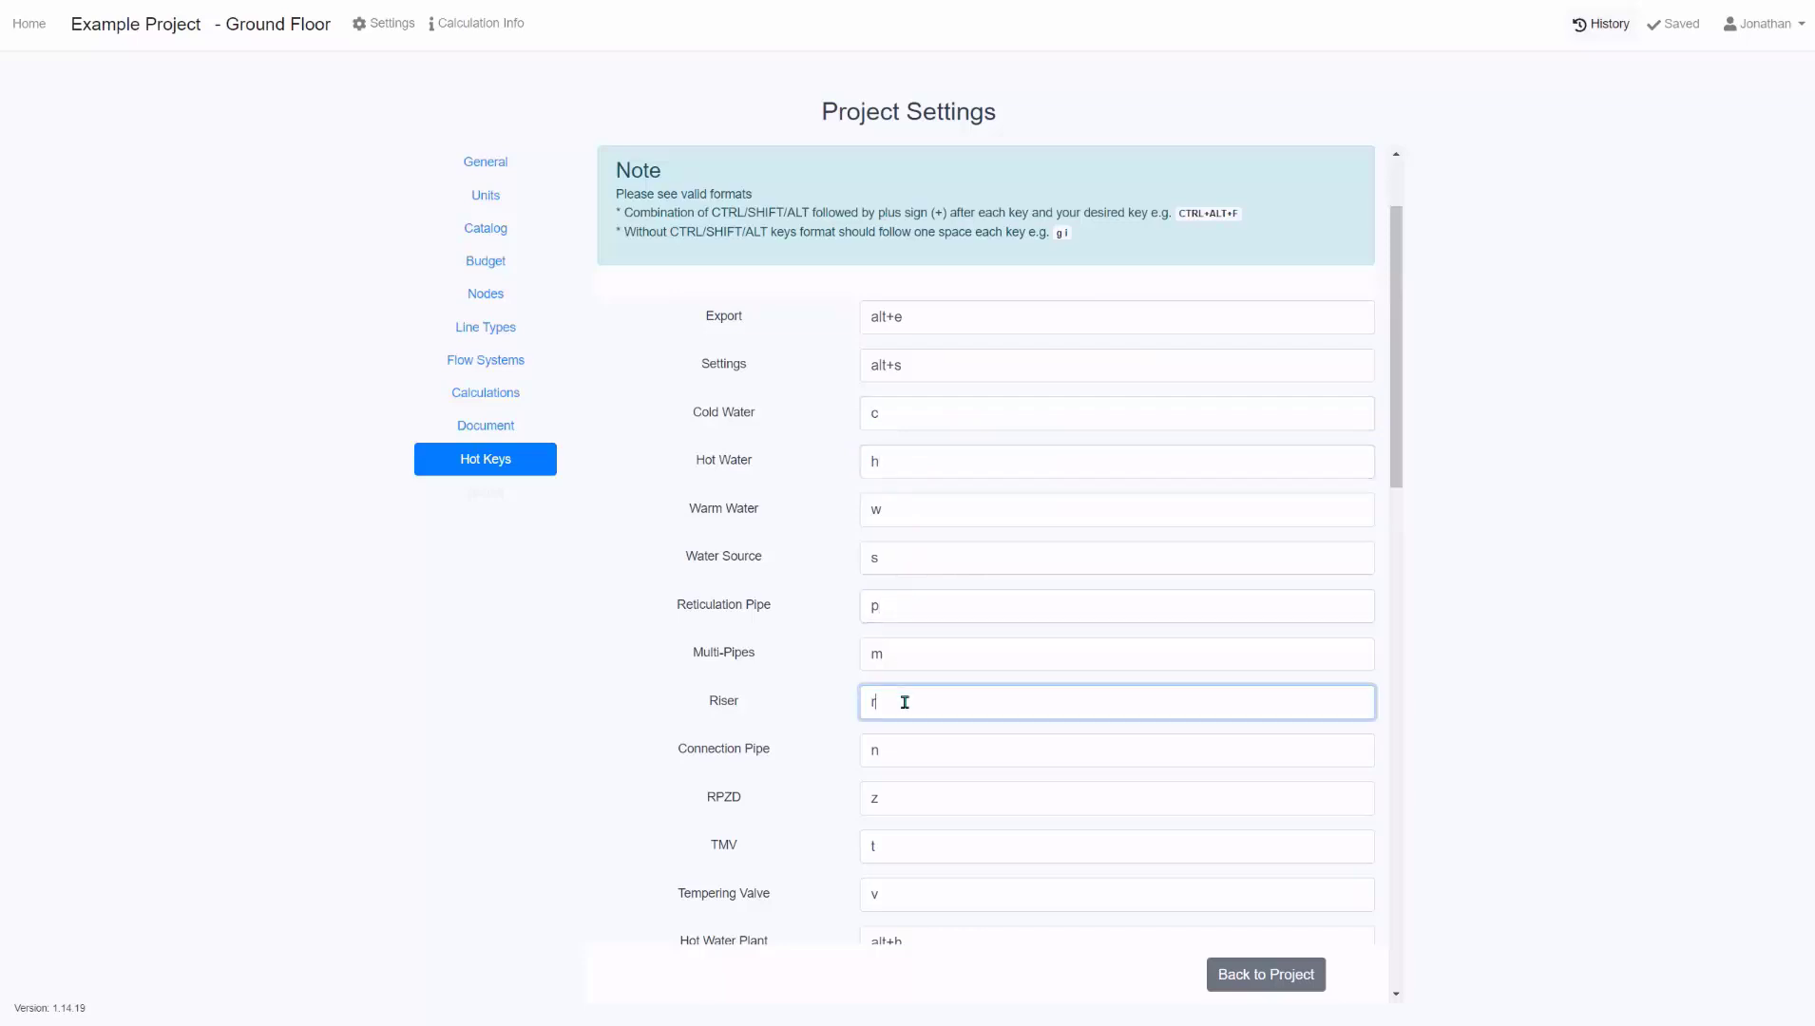
pyautogui.scroll(-2, 708, 842)
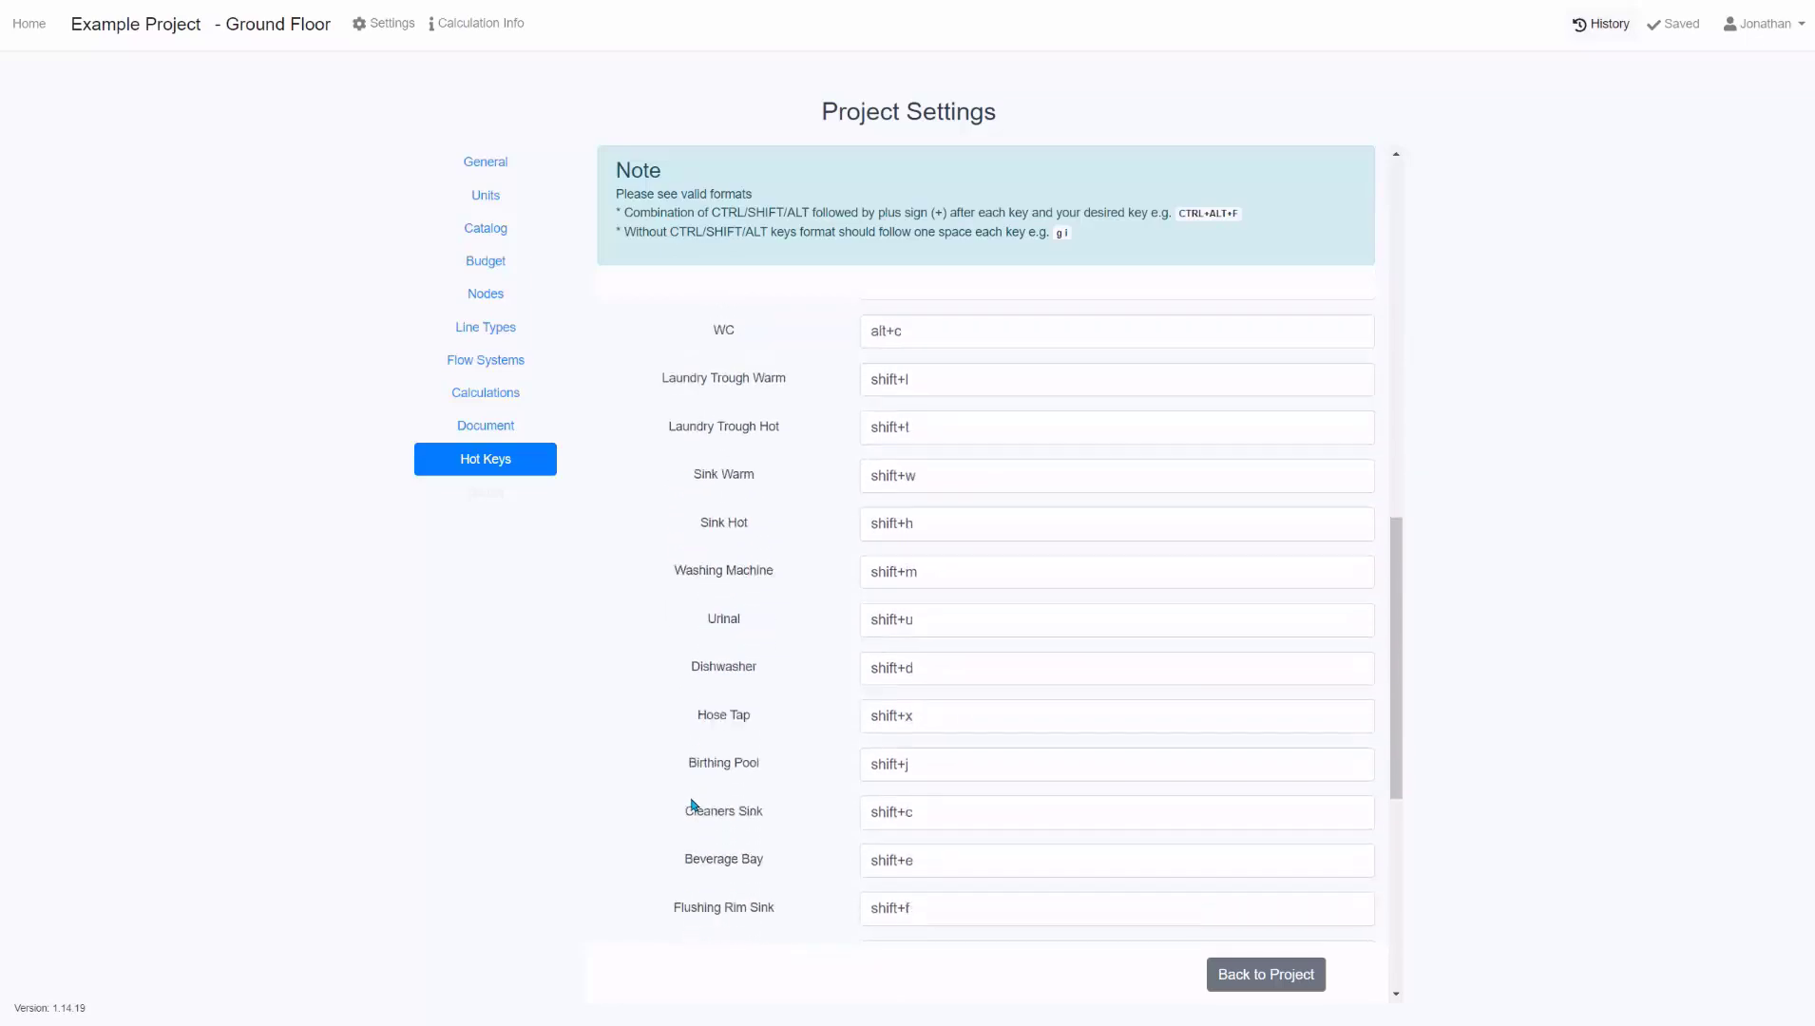
pyautogui.scroll(-2, 694, 803)
pyautogui.scroll(-1, 692, 802)
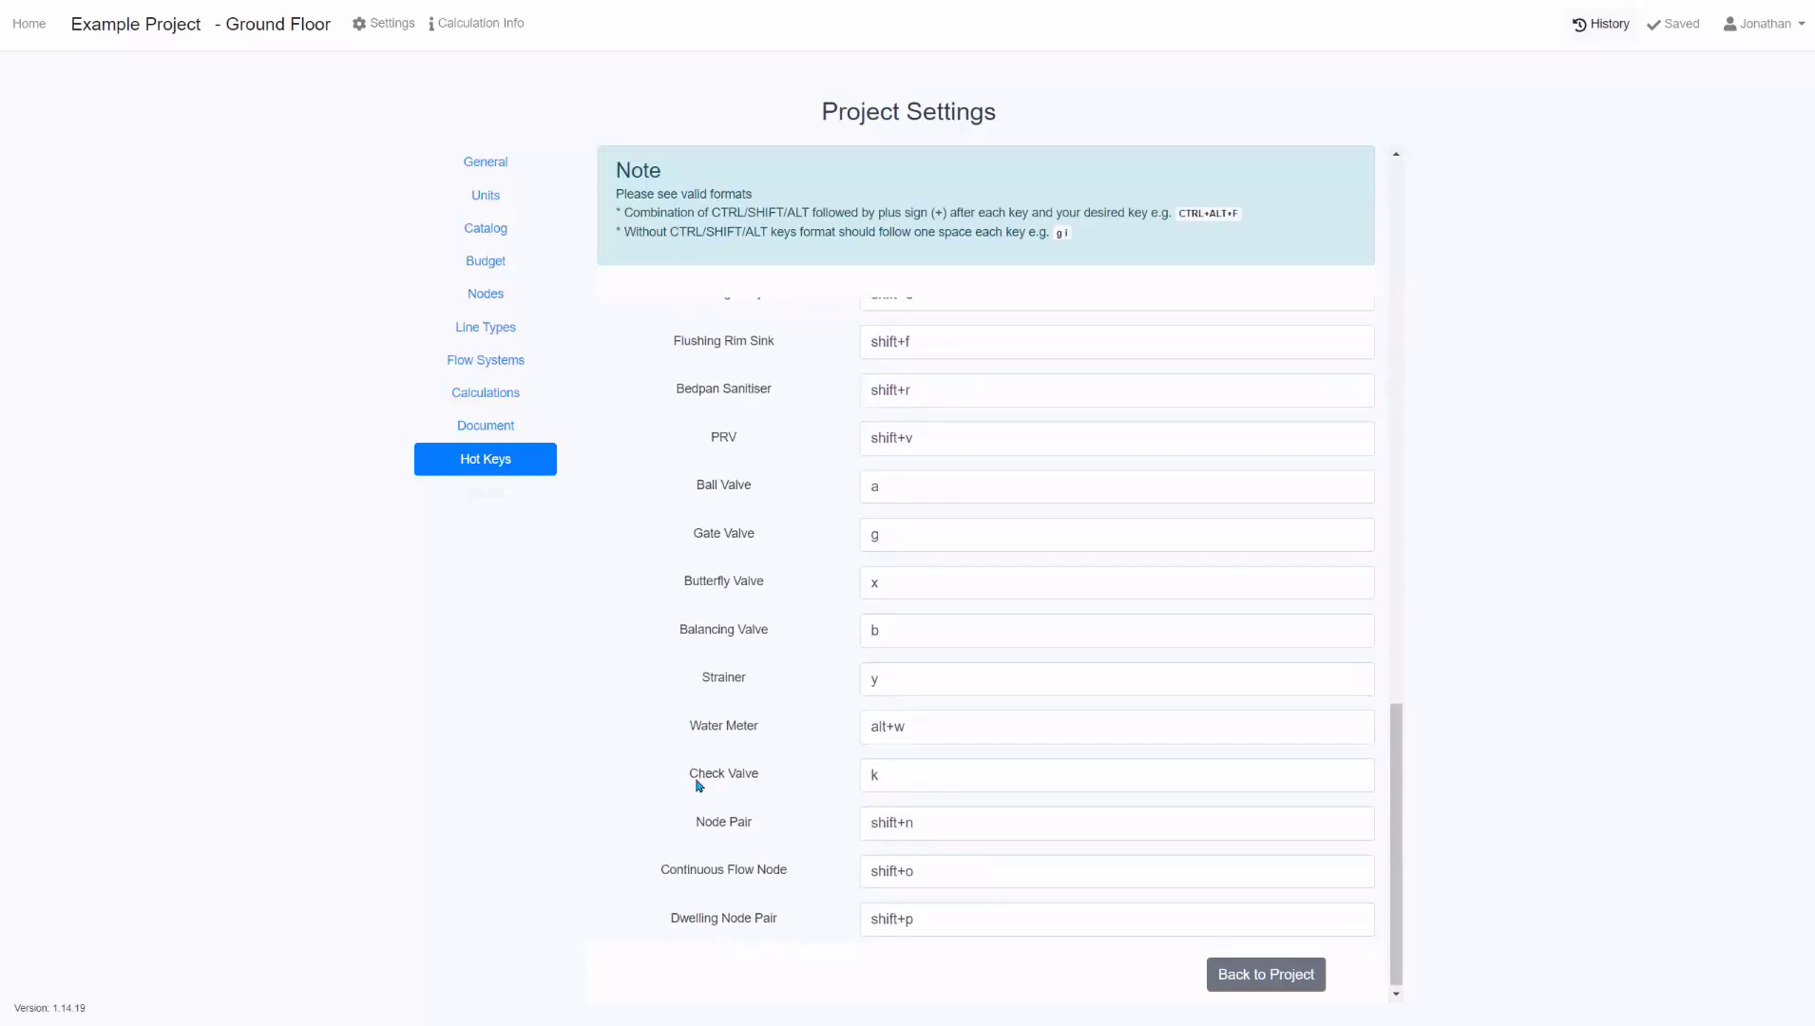